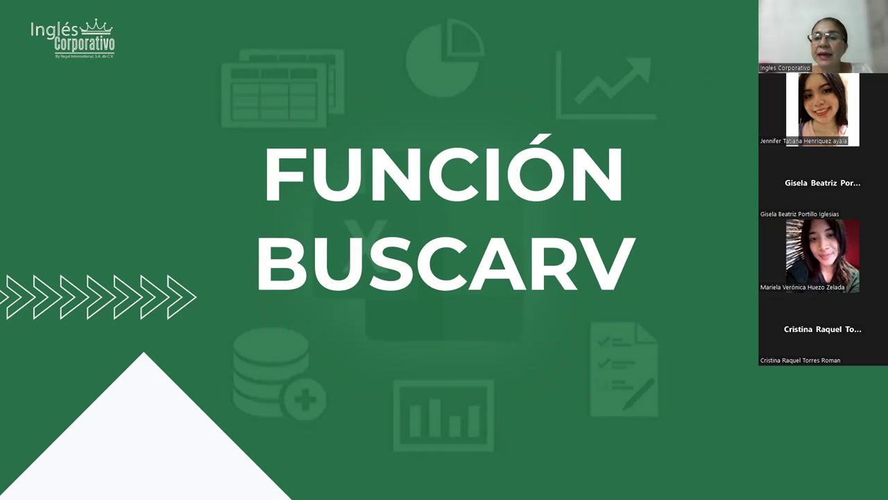
Hide the participants' and the presenter's own video thumbnails in the Zoom share window.
left_click(764, 73)
left_click(764, 72)
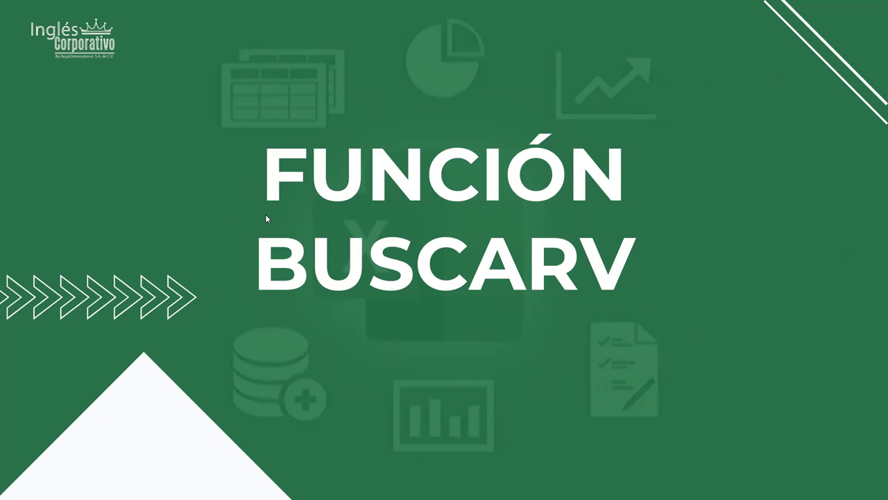
Advance the slideshow to the slide on when and how to use BUSCARV.
left_click(455, 201)
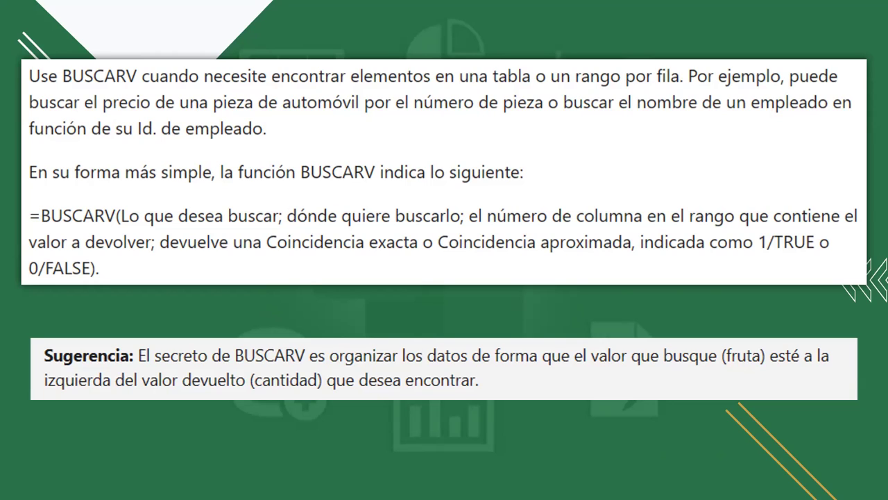
Advance to the slide with the BUSCARV syntax and =BUSCARV(A2;A10:C20;2;TRUE) examples.
left_click(413, 283)
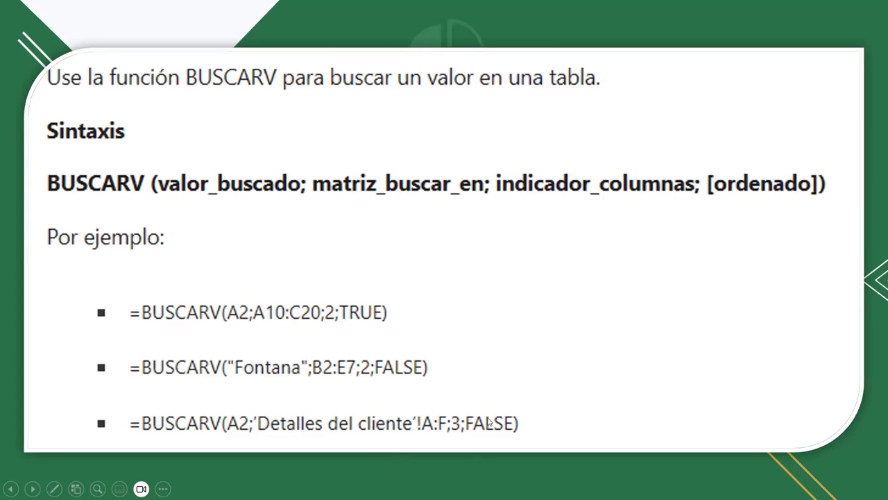
Advance to the Primeros pasos slide listing the four inputs BUSCARV needs.
left_click(665, 340)
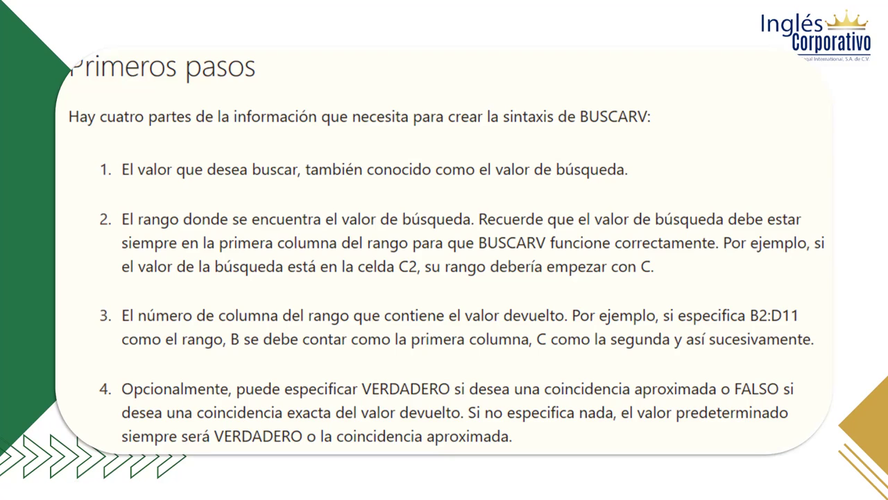
Pass the EJEMPLOS slide and bring up Excel's Base de Datos sheet.
left_click(490, 194)
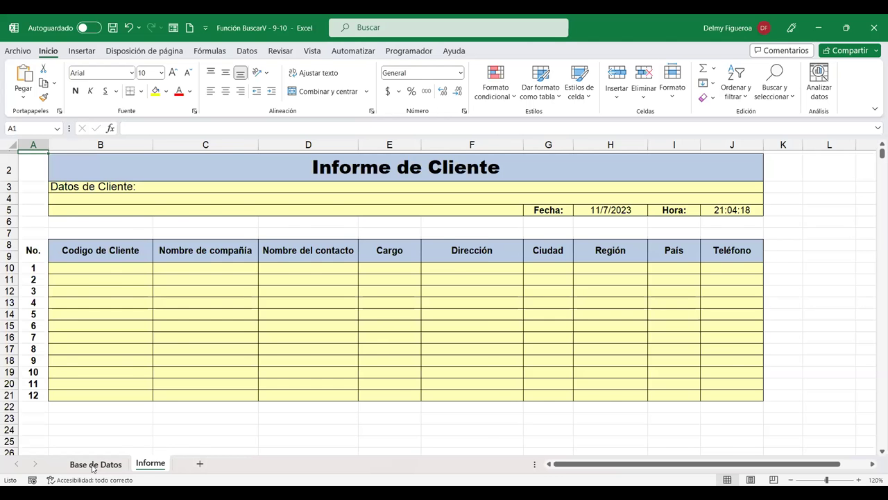
left_click(95, 465)
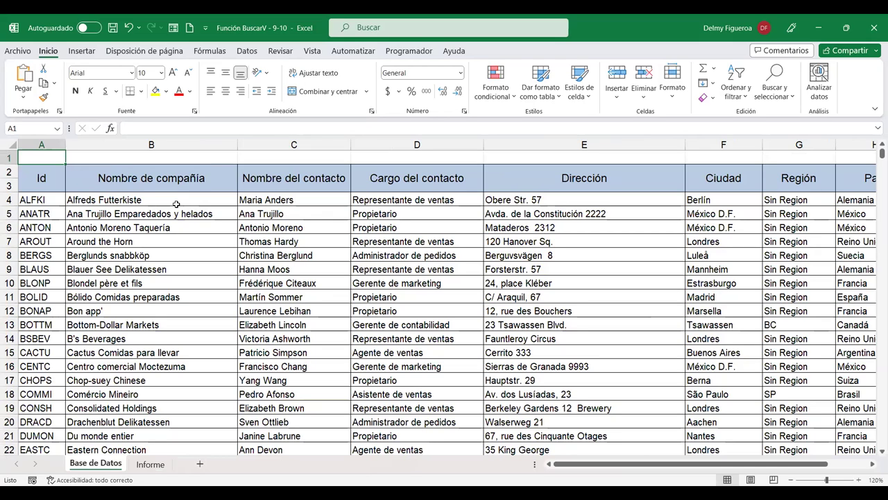
Inspect row 4's contact, address, city and Región cells, then zoom out to 100%.
left_click(316, 198)
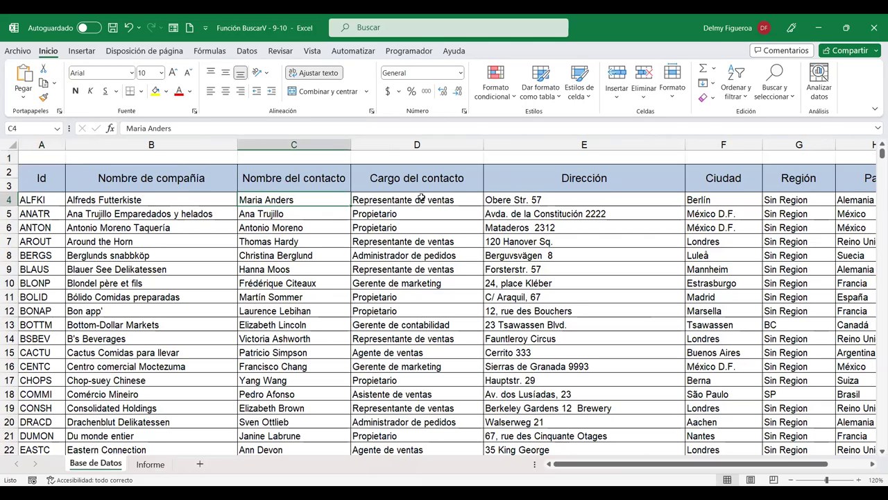
left_click(540, 201)
left_click(724, 197)
left_click(810, 197)
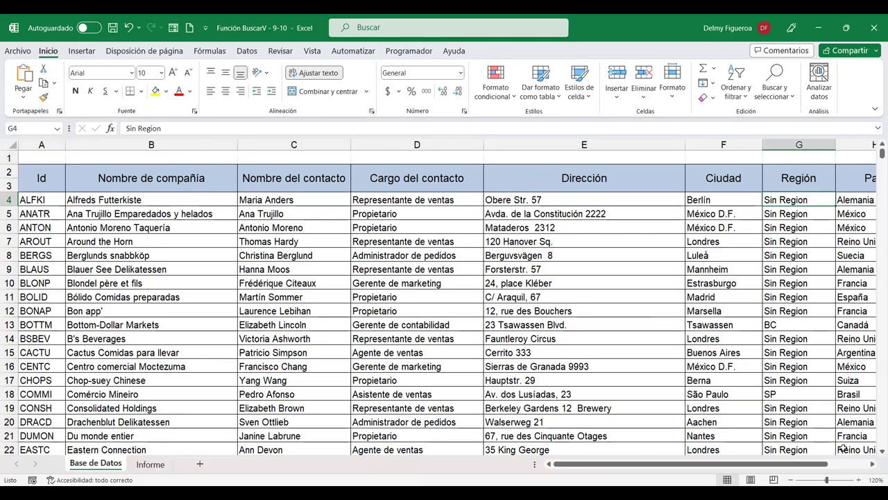
left_click(791, 480)
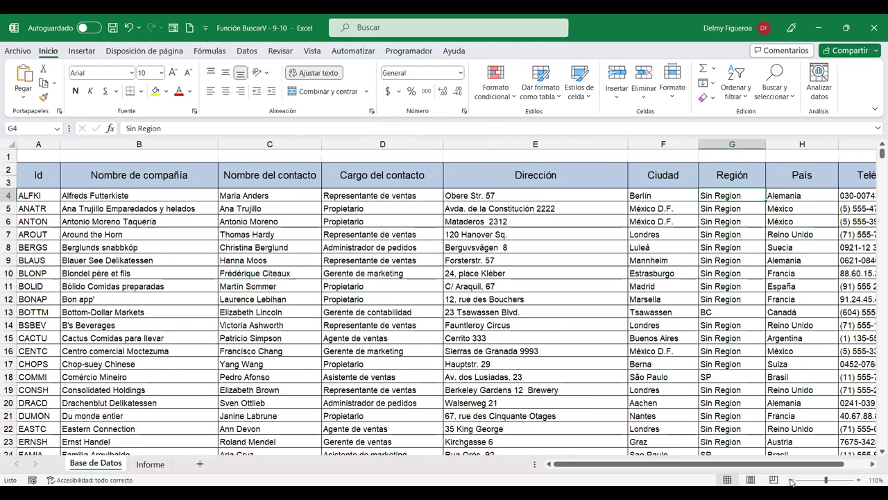
left_click(791, 480)
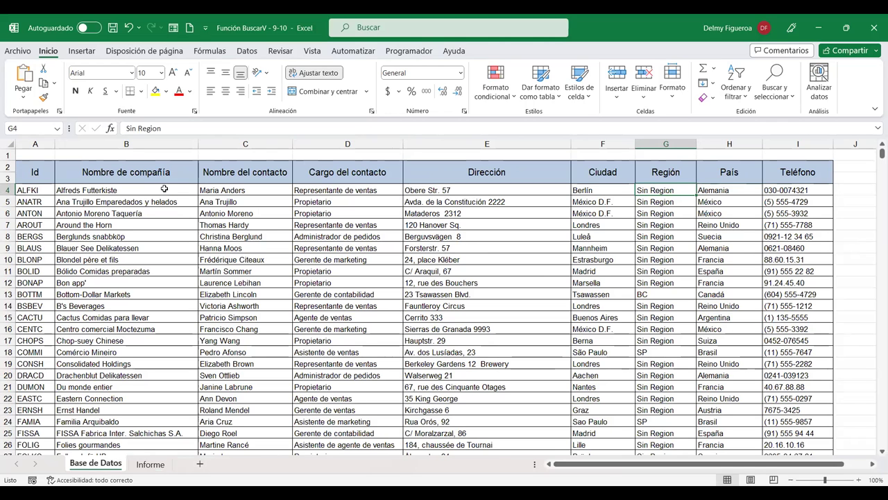
Scroll through the customer records, then move to the Informe de Cliente sheet.
scroll(230, 312, "down", 5)
scroll(232, 305, "down", 2)
scroll(236, 298, "down", 5)
scroll(241, 292, "down", 3)
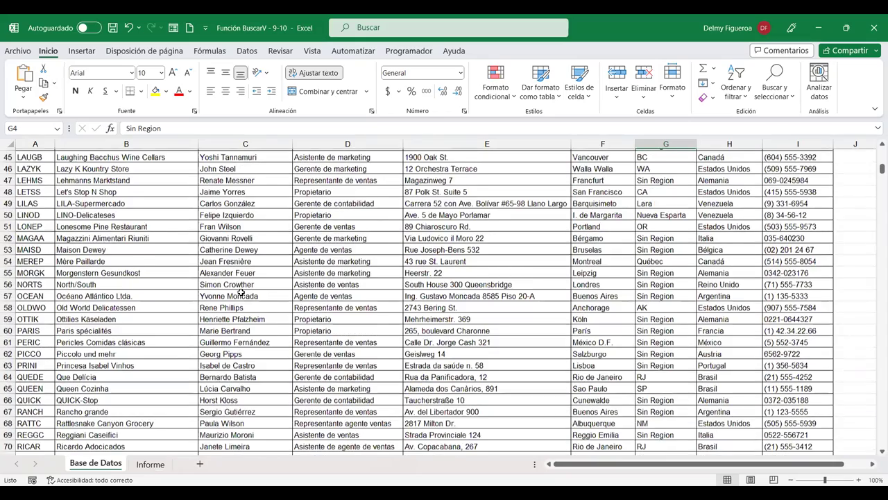
scroll(241, 292, "down", 12)
scroll(241, 292, "up", 7)
scroll(241, 293, "up", 10)
scroll(241, 292, "up", 9)
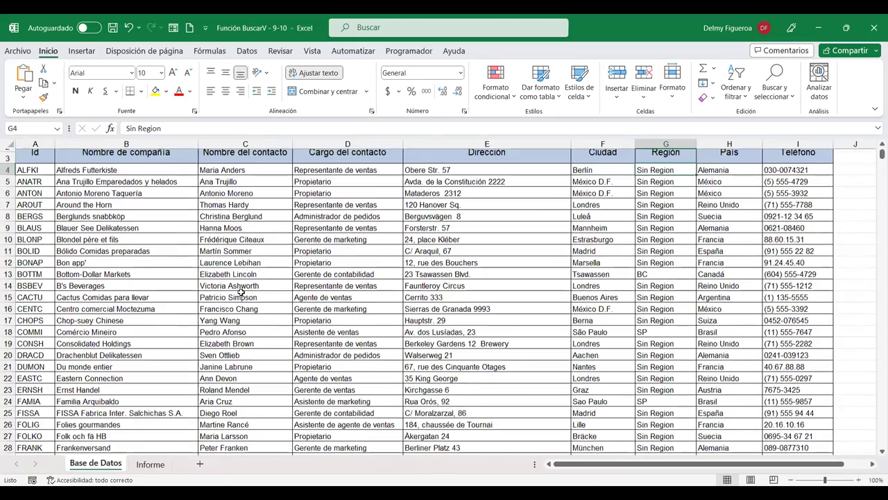
scroll(207, 298, "up", 1)
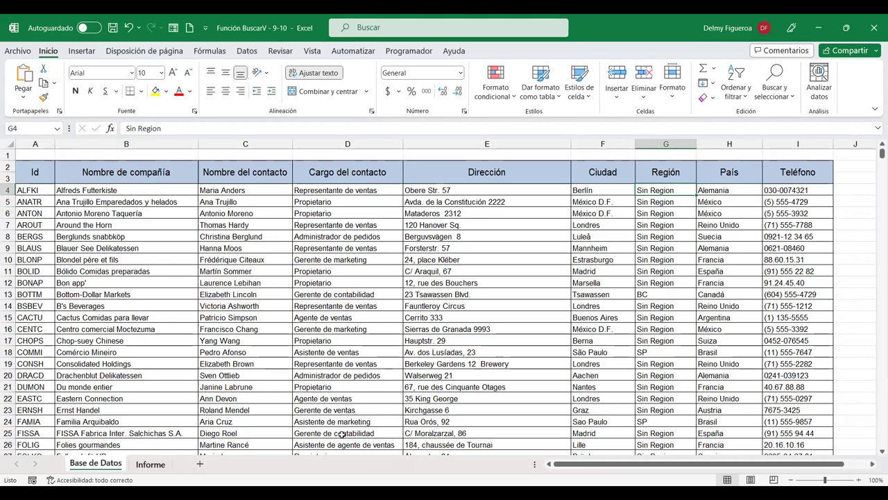
key("ctrl+Page_Down")
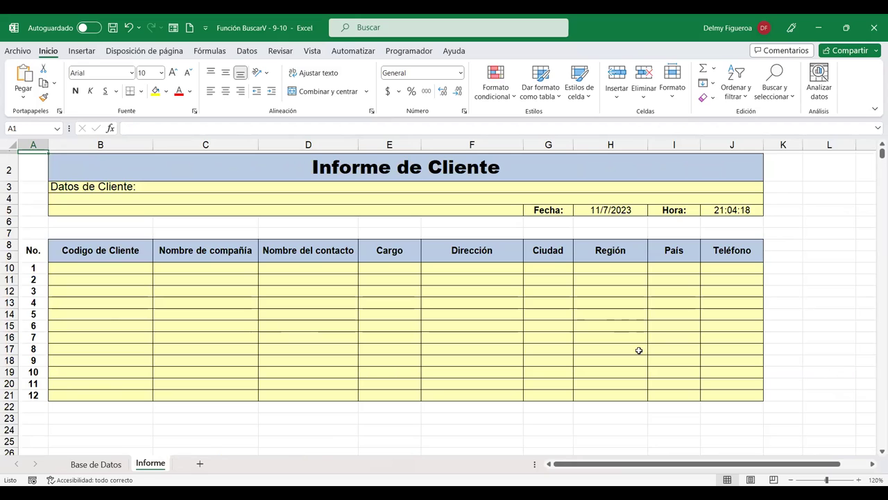
Check the =HOY() date in H5 and =AHORA() time in J5, recalculating with F9 to 21:14:12.
left_click(594, 210)
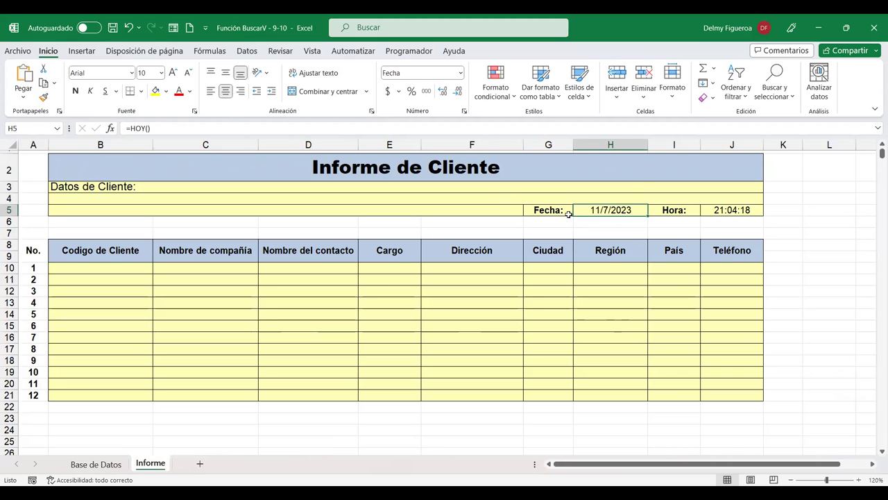
left_click(732, 210)
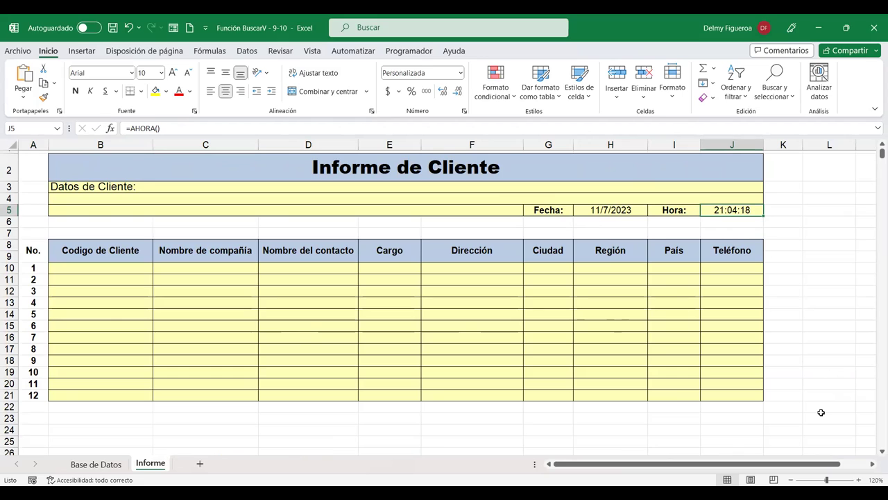
key("F9")
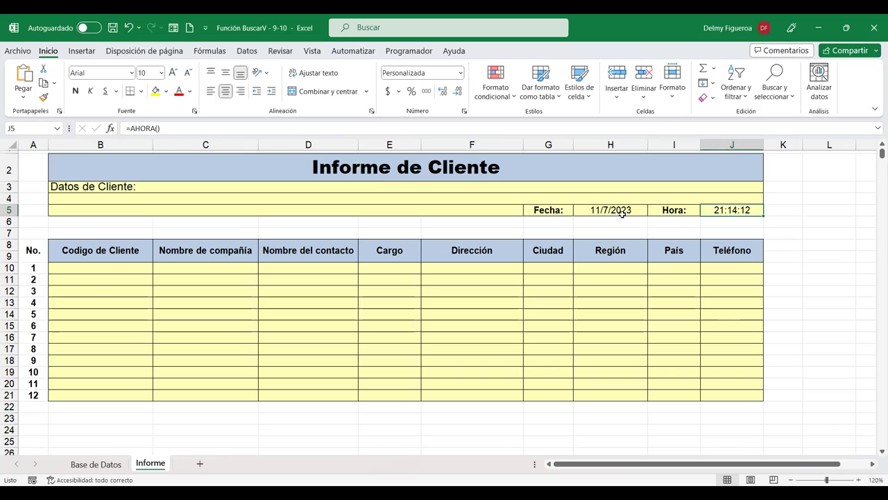
left_click(592, 211)
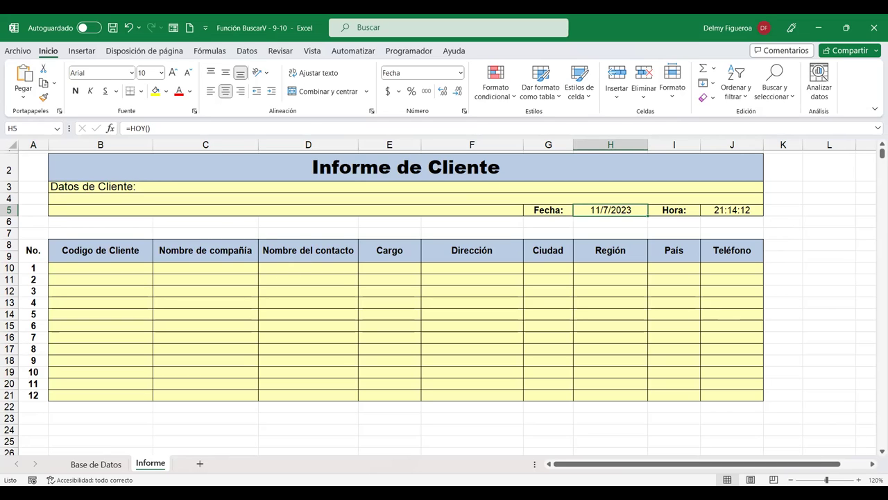
left_click(101, 270)
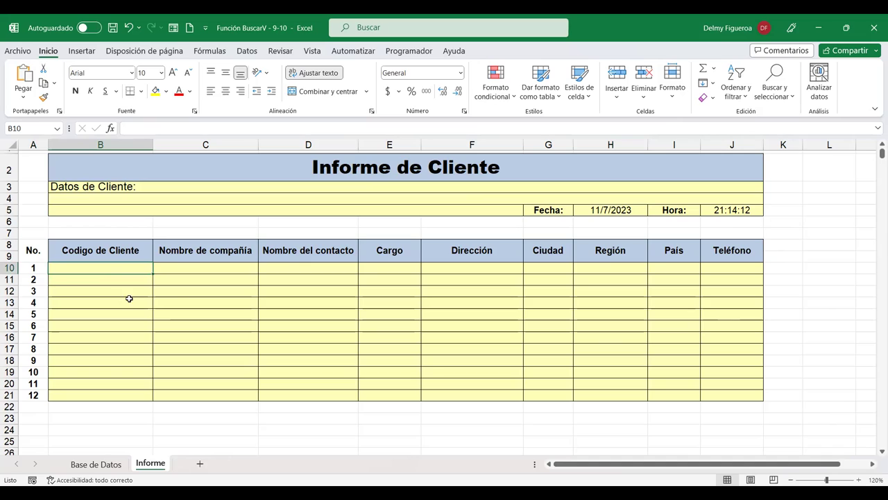
Step across the report's row 10 columns starting from C10.
left_click(211, 268)
left_click(305, 268)
left_click(485, 271)
left_click(610, 278)
left_click(687, 277)
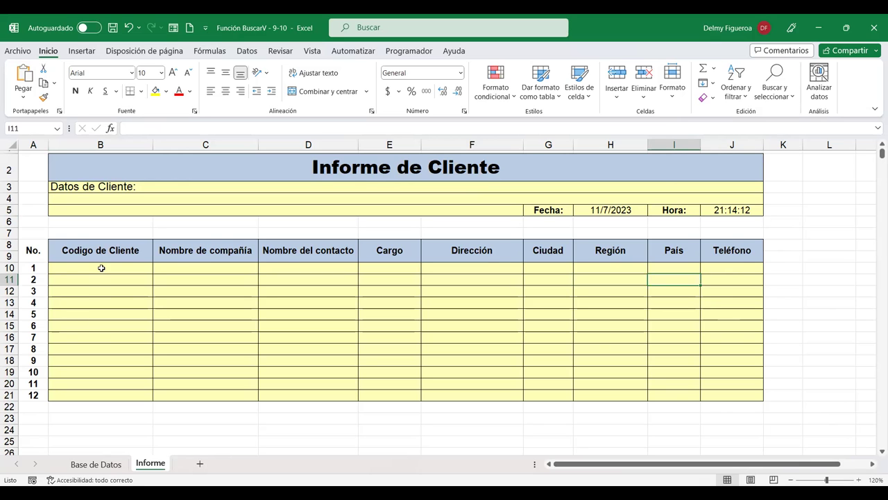
Copy client code BONAP from Base de Datos A12 and paste it into Informe B10.
left_click(96, 464)
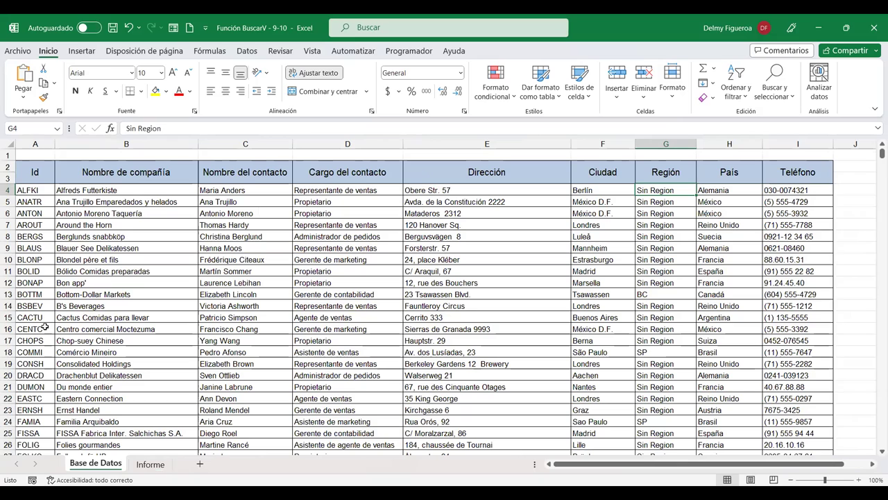
left_click(39, 282)
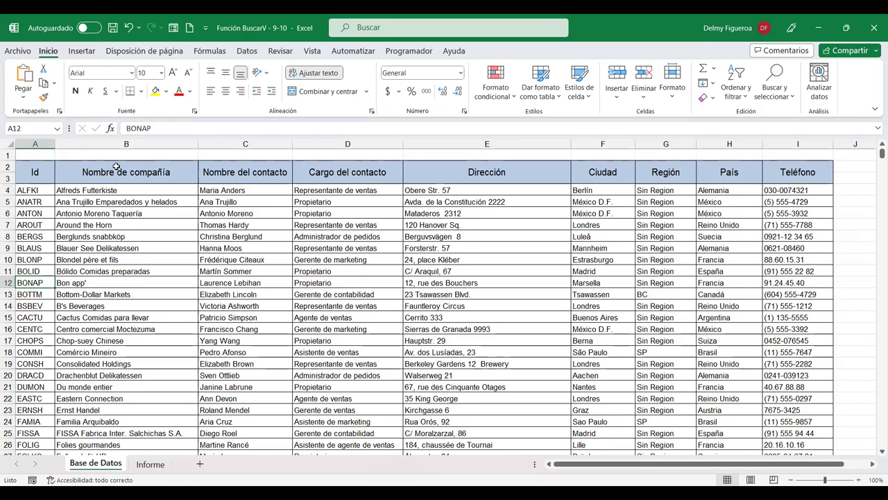
double_click(163, 130)
key("ctrl+c")
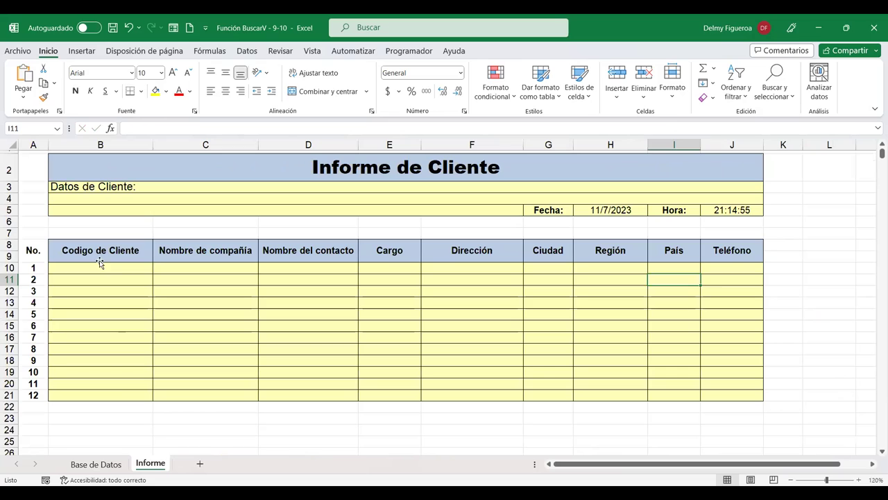
left_click(100, 261)
left_click(105, 268)
key("ctrl+v")
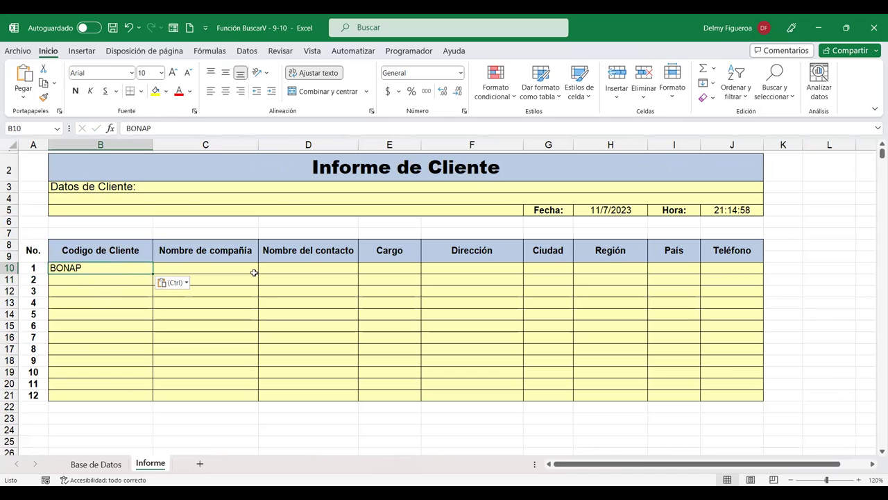
Select C10, the company name cell, to prepare for the formula.
left_click(238, 268)
key("Right")
key("Right")
key("Right")
key("Right")
key("Right")
key("Right")
key("Right")
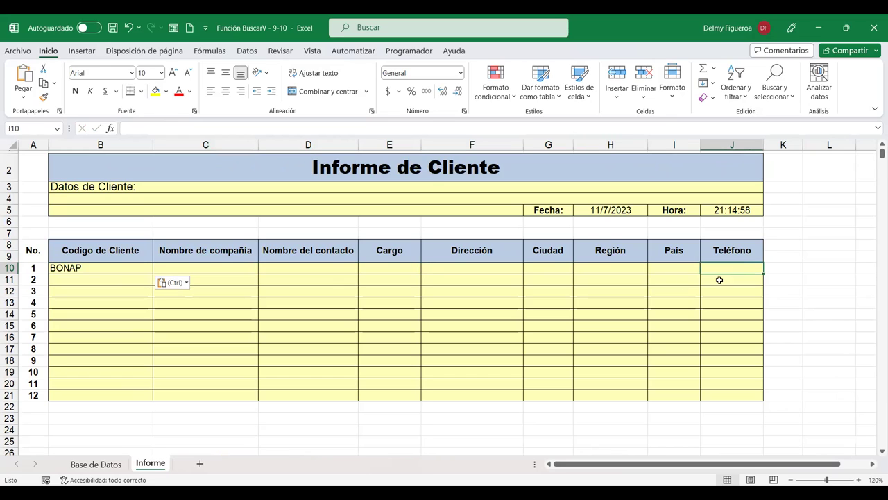
left_click(211, 269)
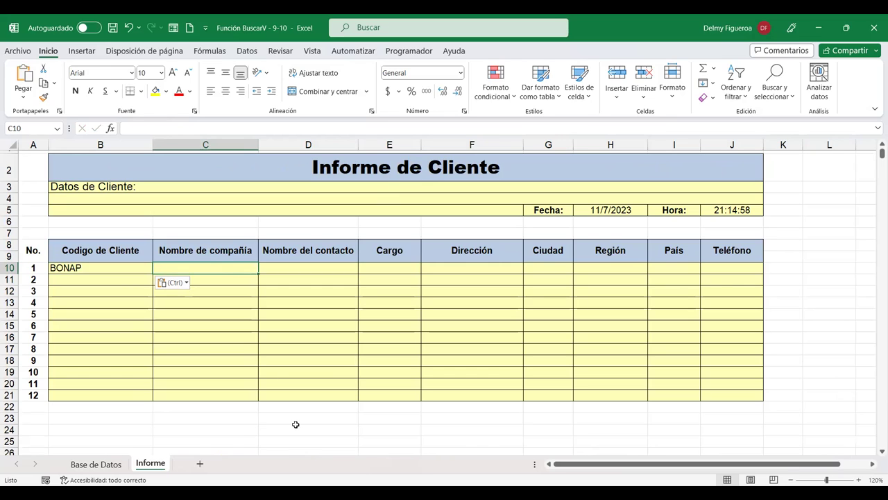
Start =BUSCARV in C10 via +BUS and set Valor_buscado to B10 in Function Arguments.
type("+")
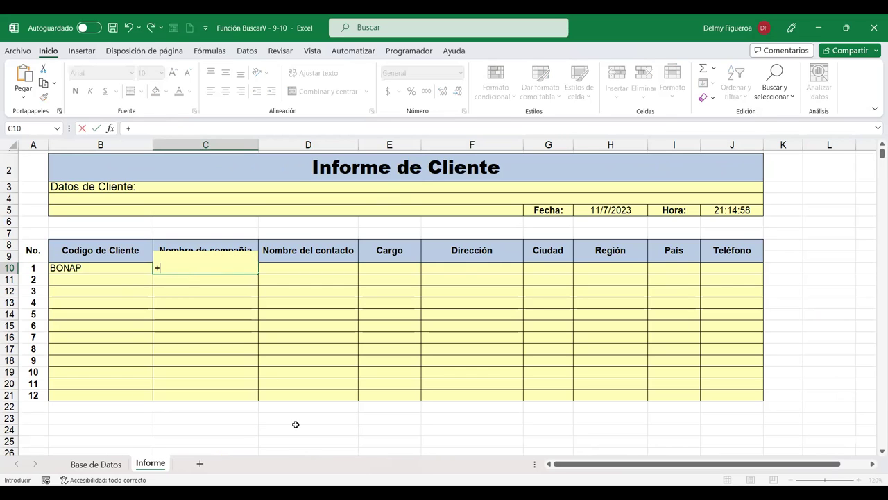
type("BUS")
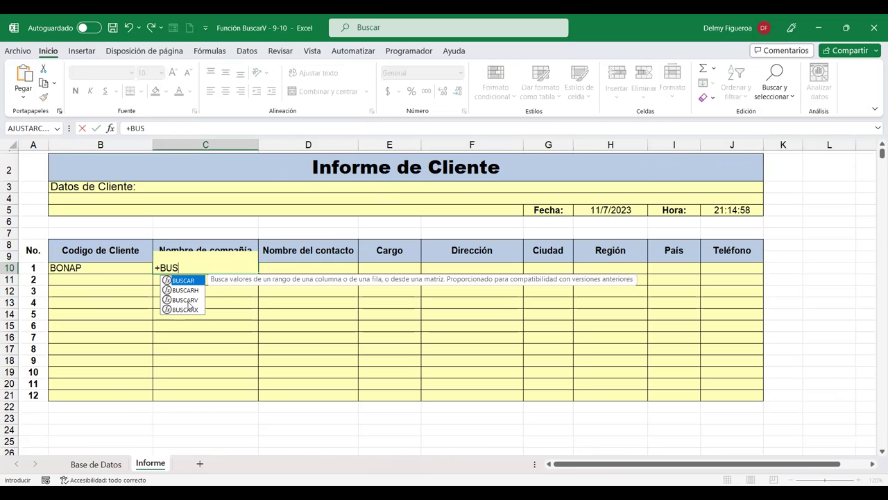
double_click(188, 302)
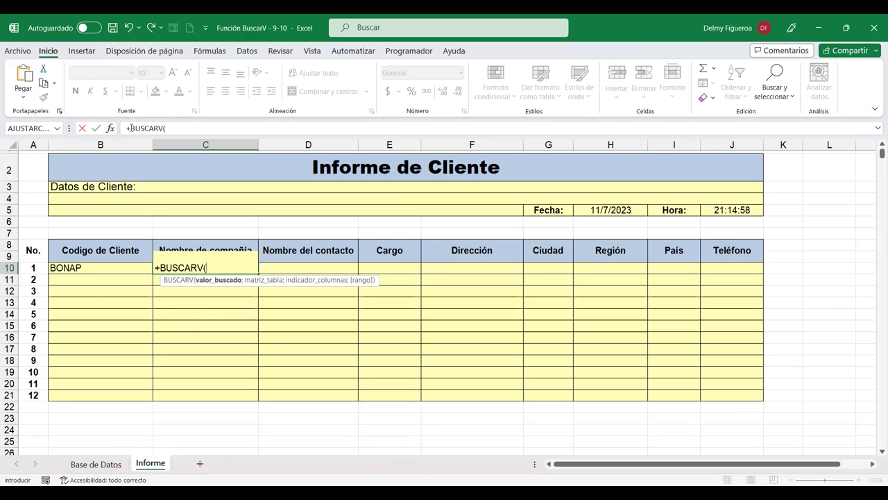
left_click(110, 128)
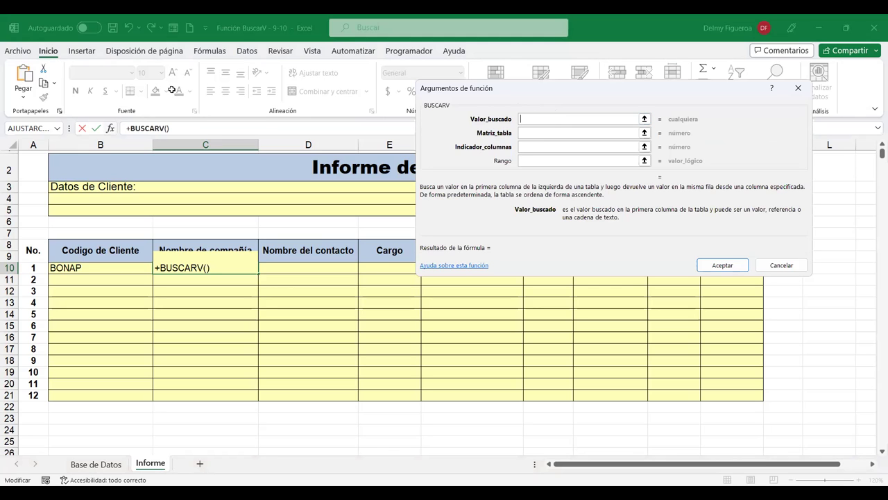
left_click(91, 267)
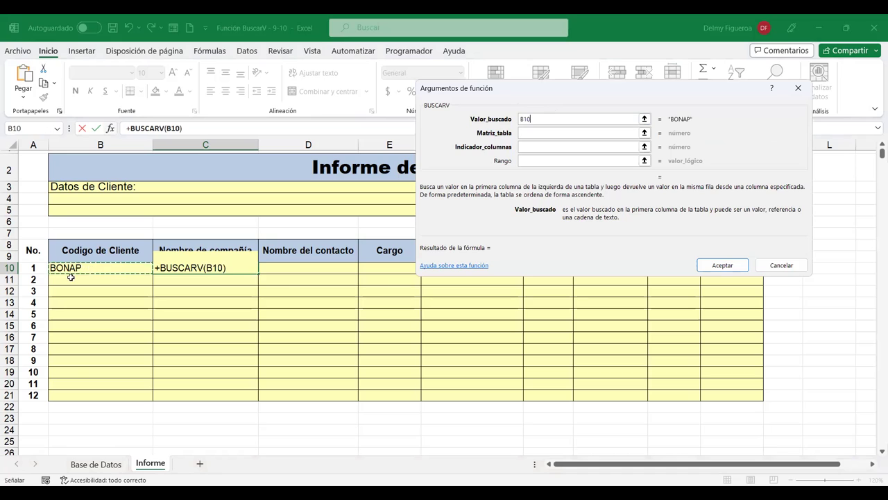
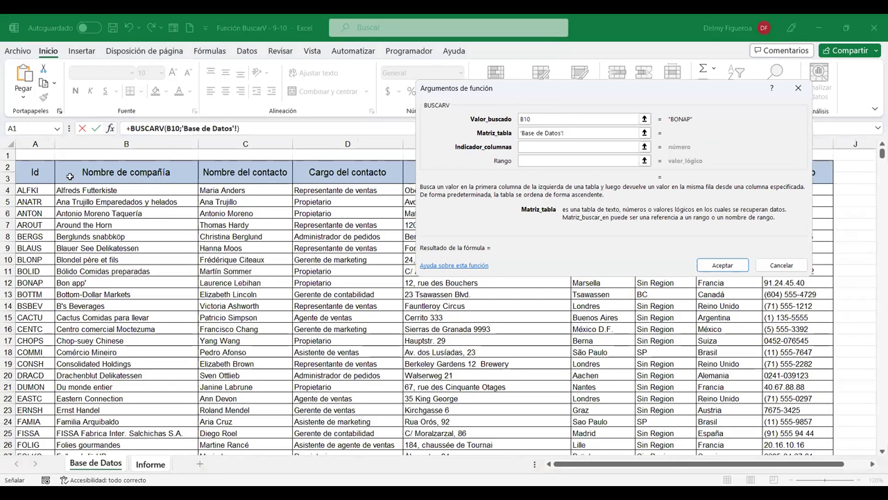
Set the BUSCARV table array to 'Base de Datos'!A4:I94, from client code A4.
left_click(31, 189)
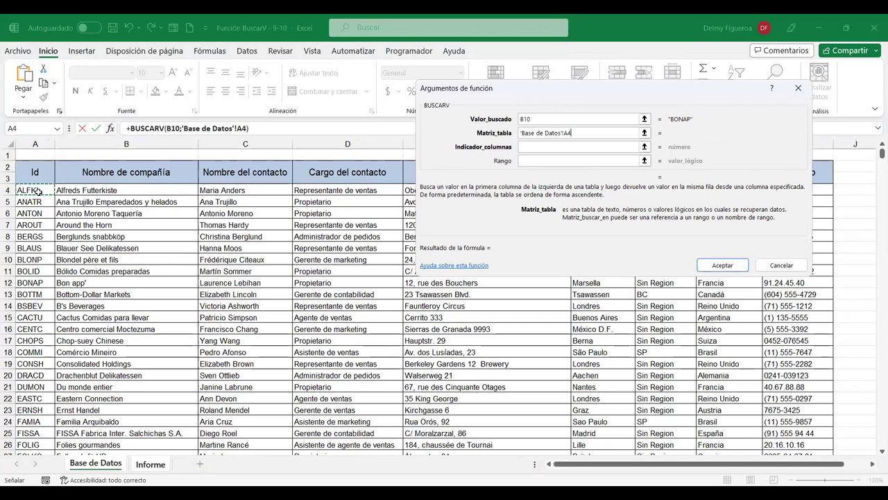
key("ctrl+shift+Right")
key("ctrl+shift+Down")
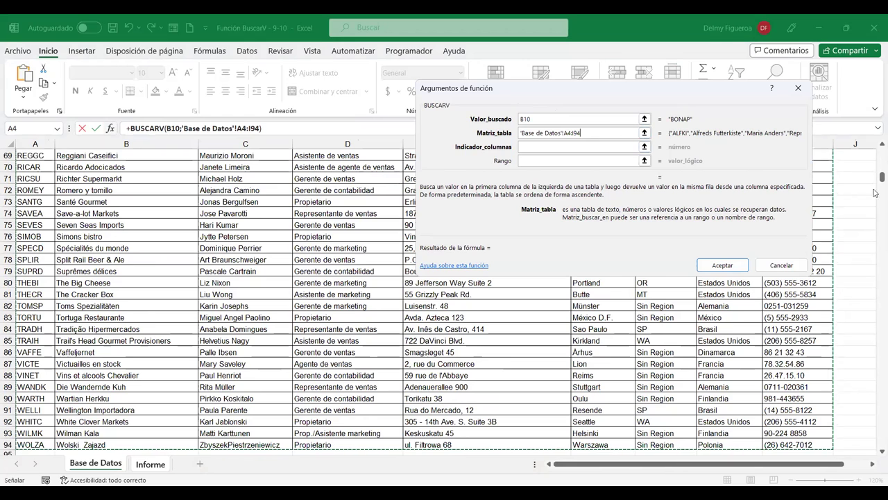
left_click_drag(876, 181, 878, 145)
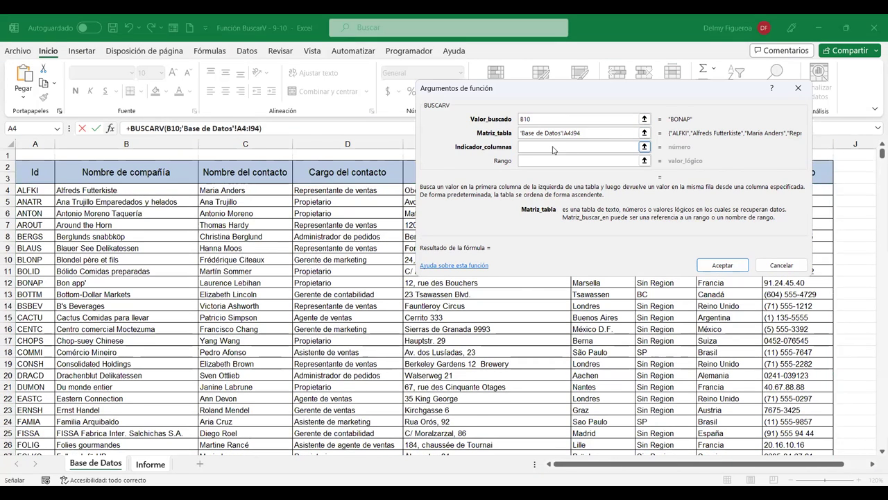
left_click(520, 148)
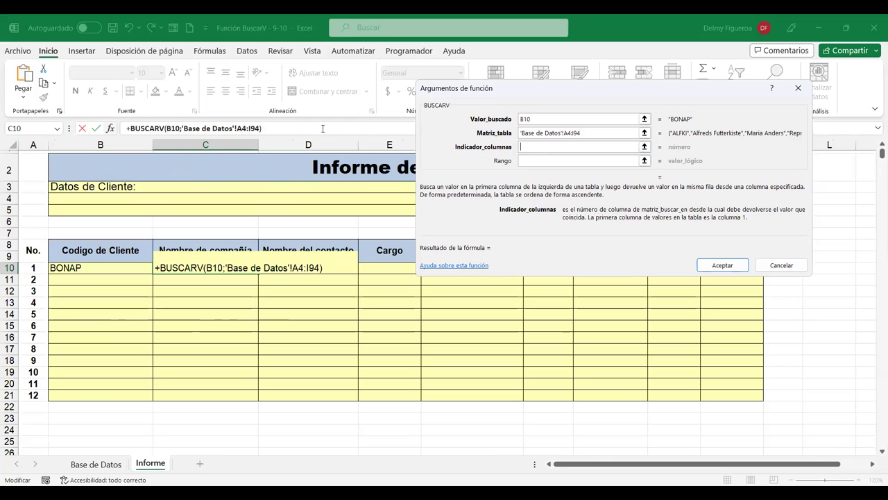
Replace the stray sheet reference with column index 2 and confirm C10, returning Bon app'.
left_click(97, 465)
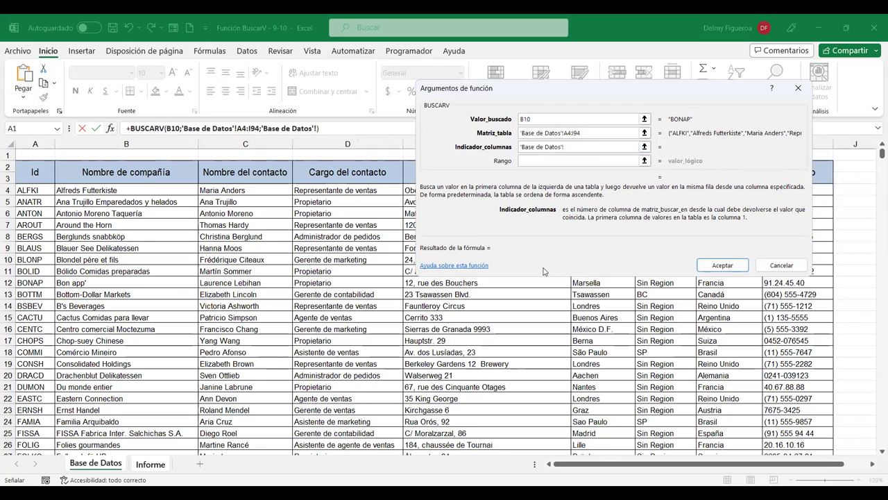
double_click(571, 147)
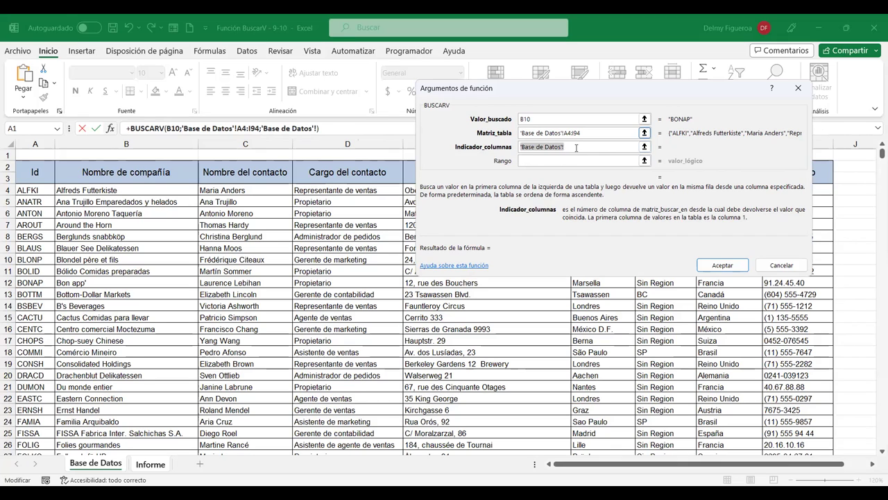
key("BackSpace")
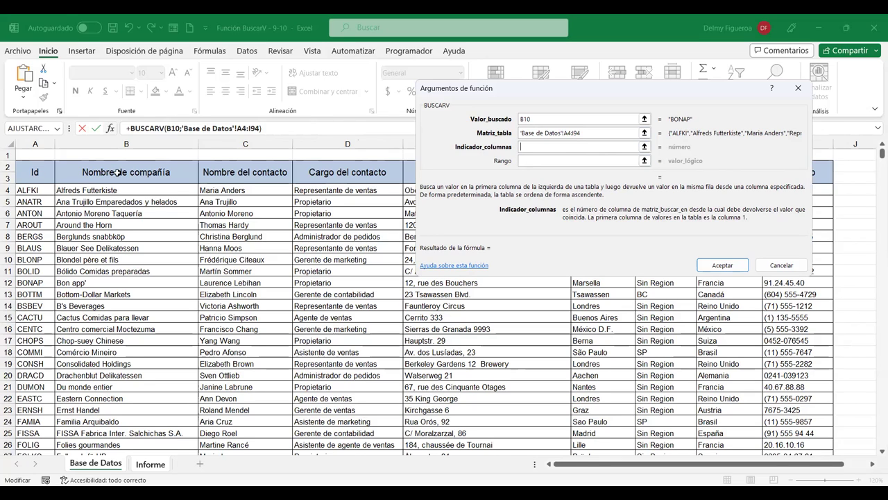
type("2")
left_click(540, 161)
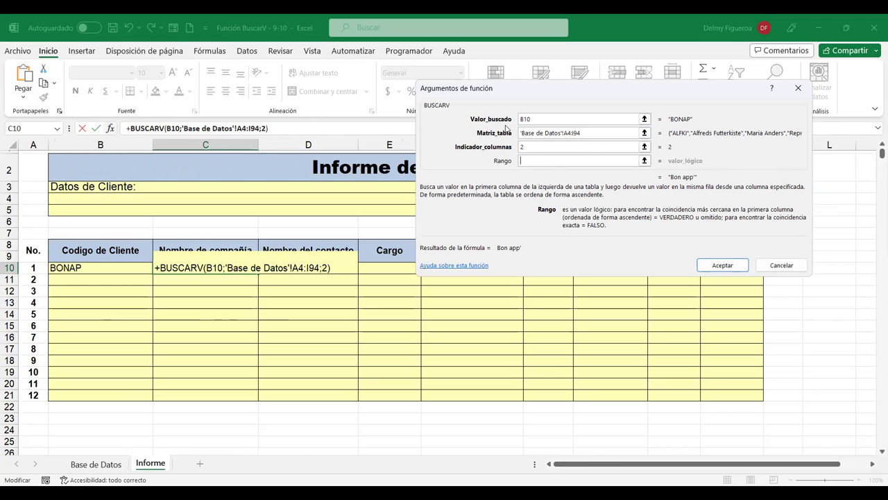
left_click(528, 162)
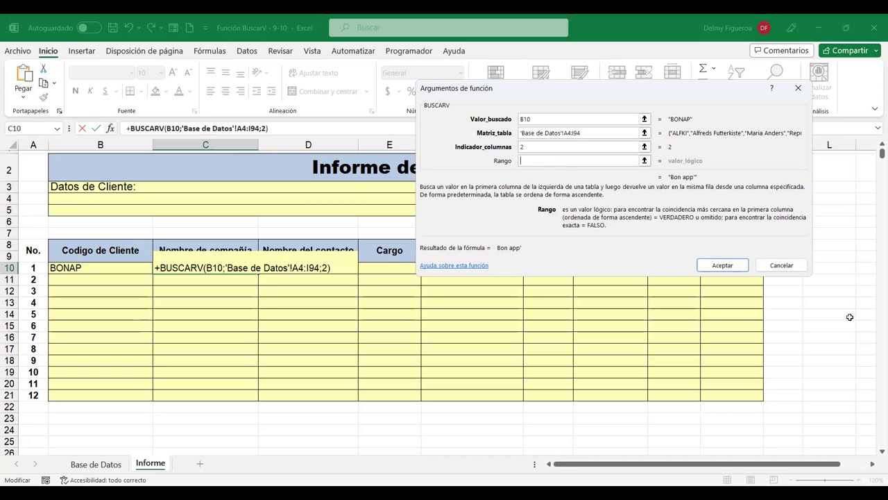
left_click(712, 267)
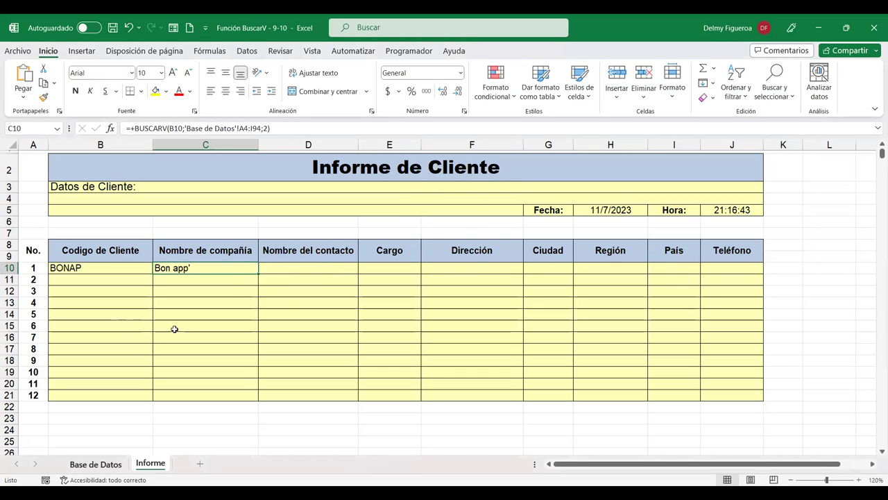
Locate the FAMIA client code on the Base de Datos sheet for B11.
key("ctrl+Page_Up")
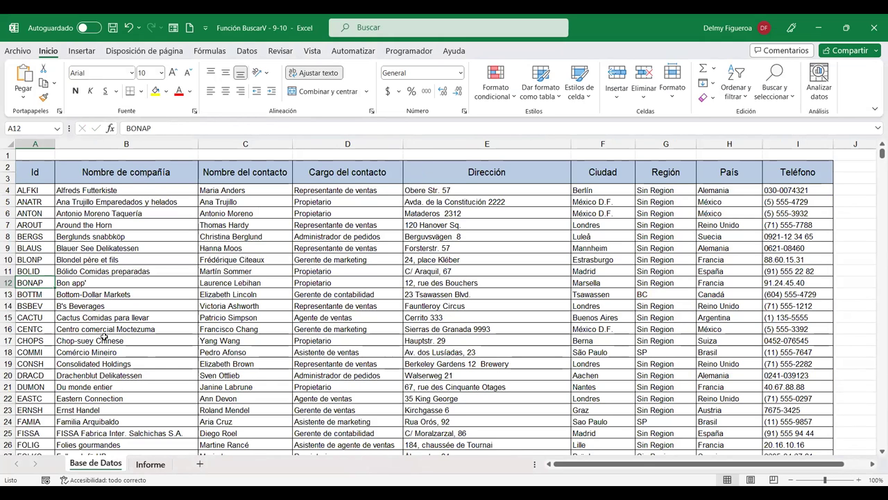
key("ctrl+Page_Down")
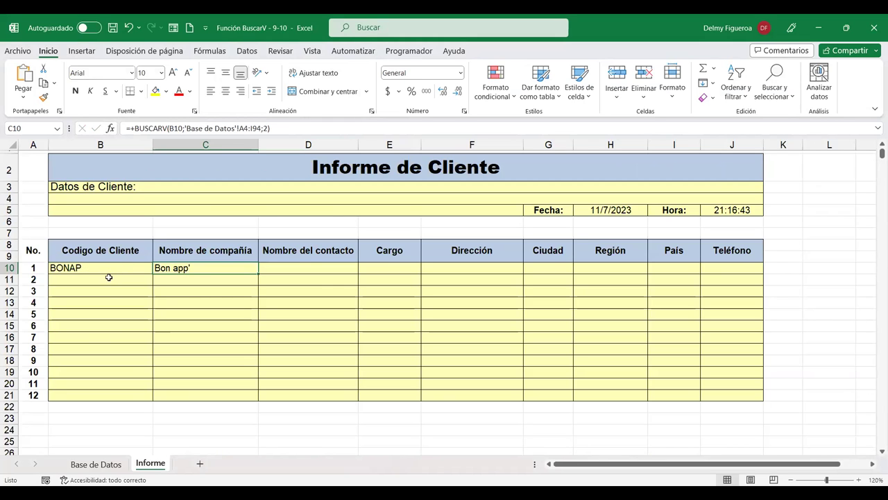
left_click(109, 279)
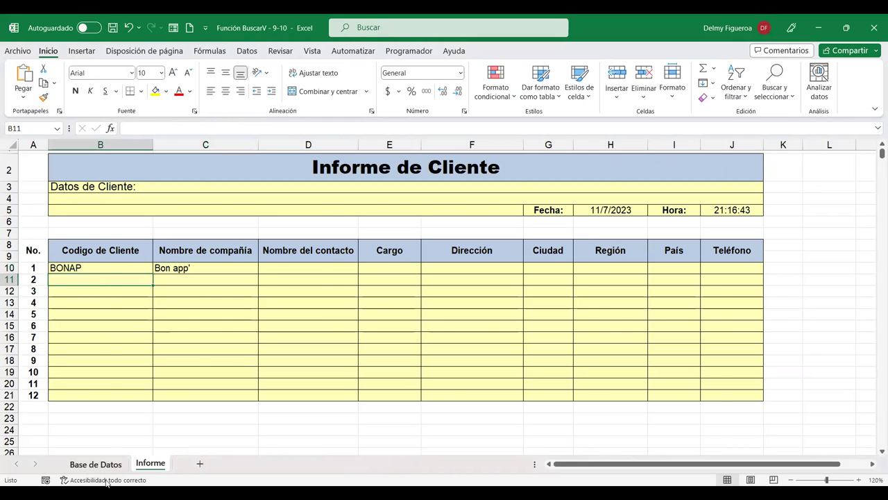
left_click(96, 463)
scroll(53, 350, "down", 1)
scroll(52, 349, "down", 1)
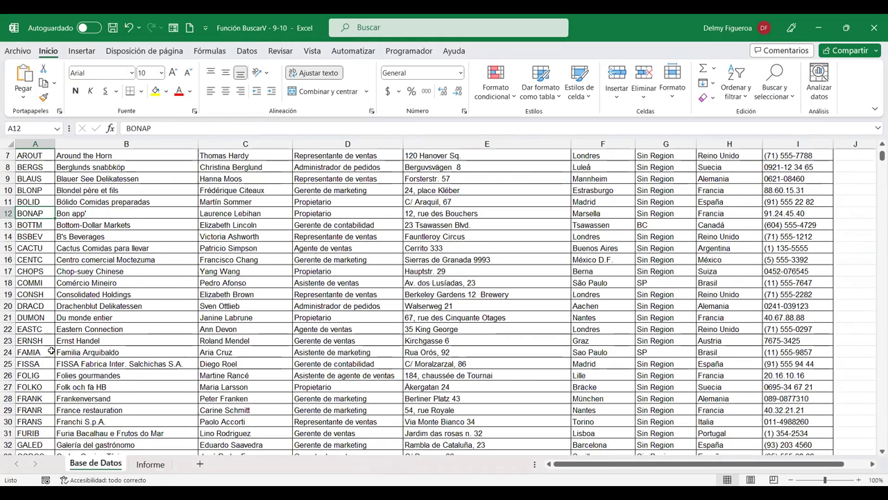
left_click(33, 352)
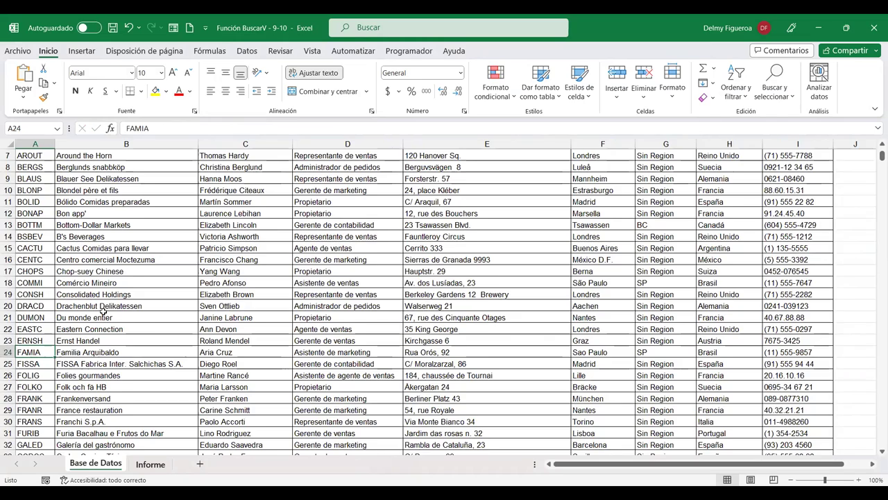
key("ctrl+Page_Down")
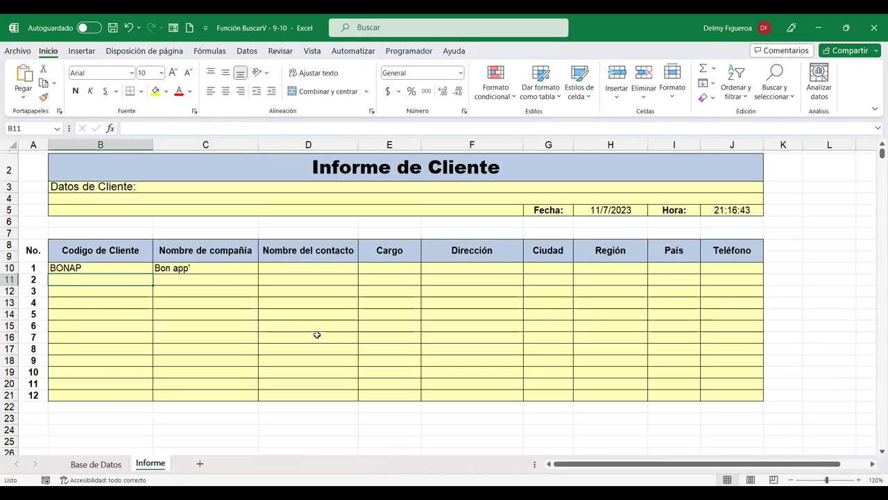
Enter the code FAMIA in B11 on the Informe sheet.
type("FAM")
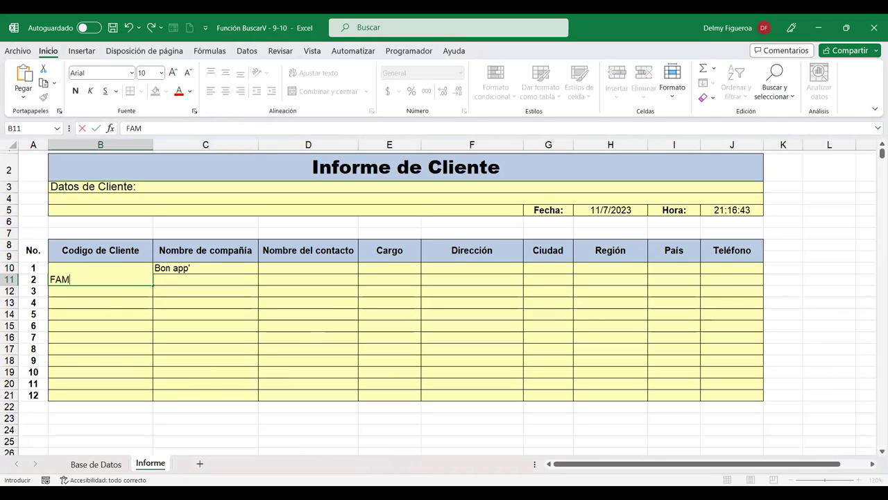
key("ctrl+Page_Up")
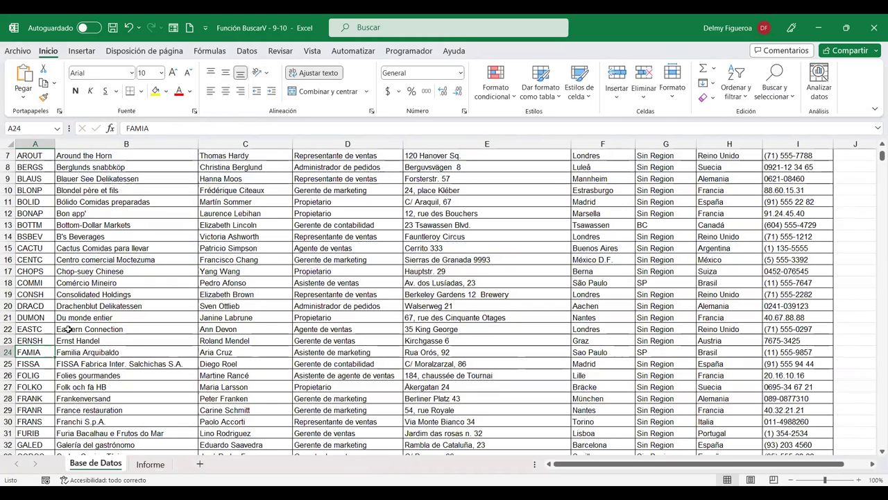
key("ctrl+Page_Down")
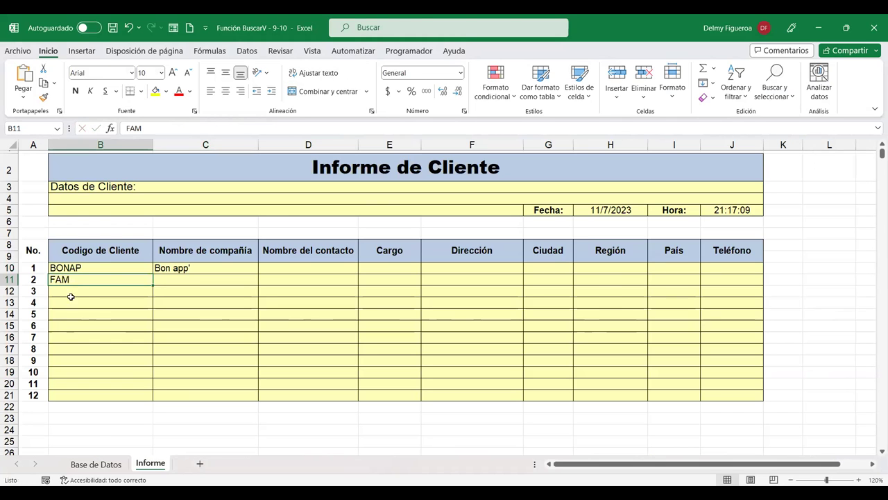
double_click(97, 280)
double_click(97, 280)
type("IA")
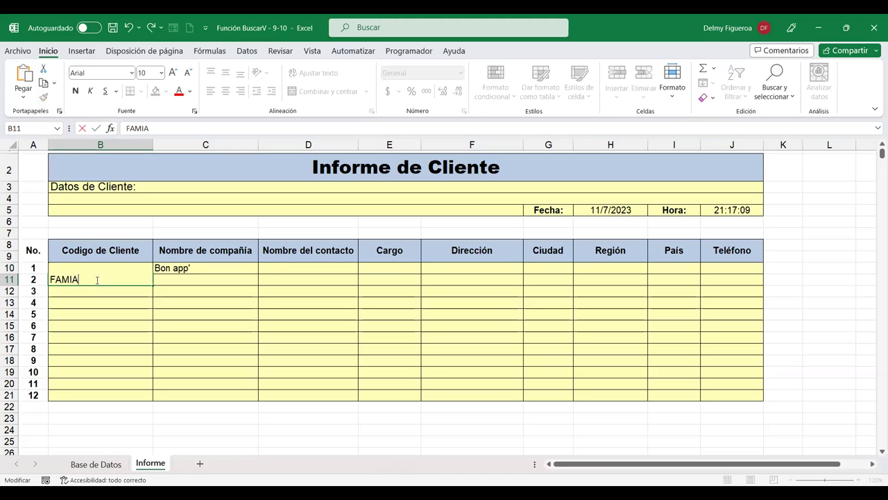
key("Return")
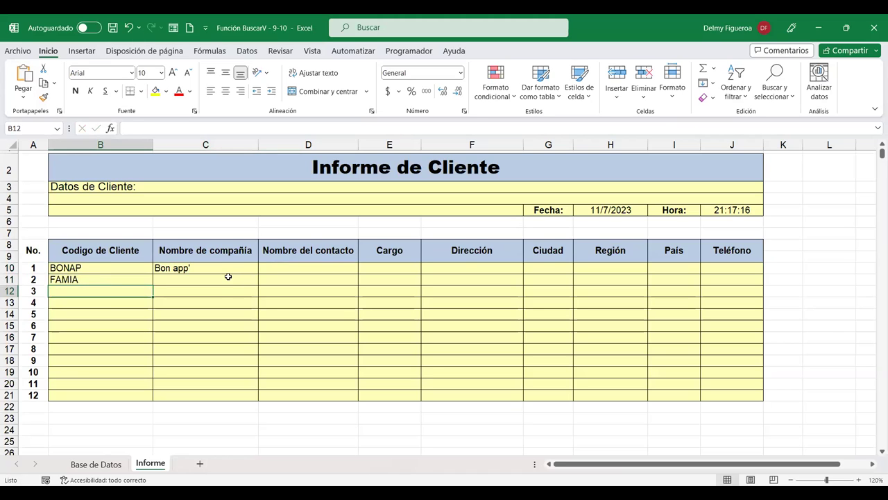
left_click(214, 267)
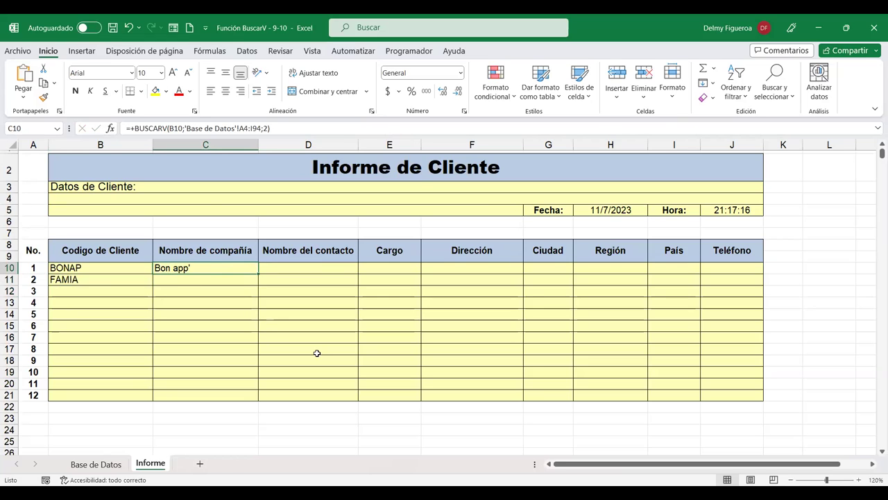
Lock C10's table range as 'Base de Datos'!$A$4:$I$94 with F4.
key("F2")
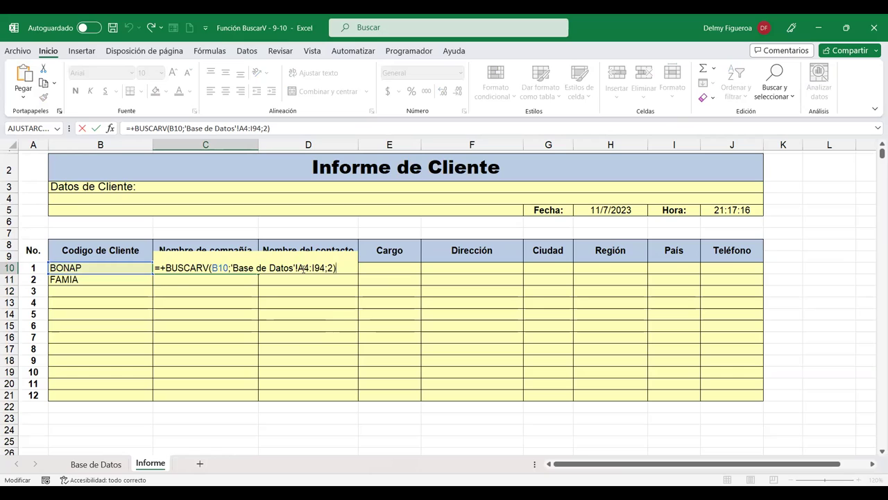
left_click(303, 267)
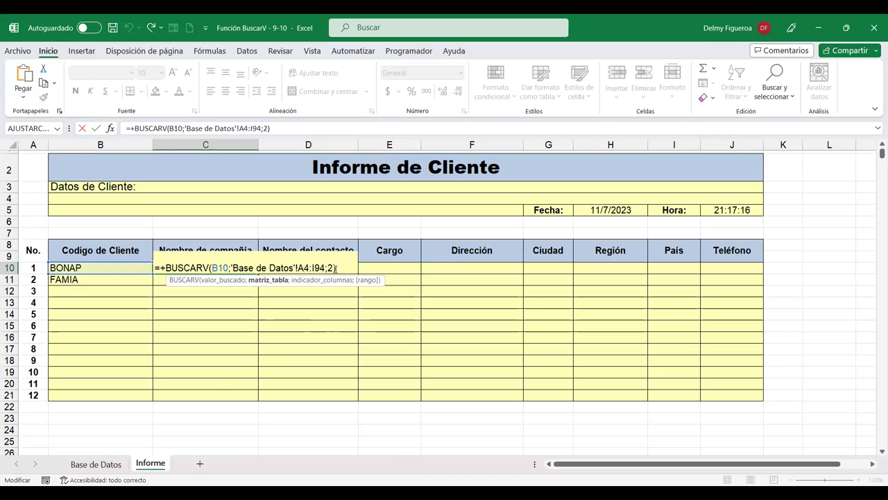
left_click(305, 268)
key("F4")
left_click(331, 268)
key("F4")
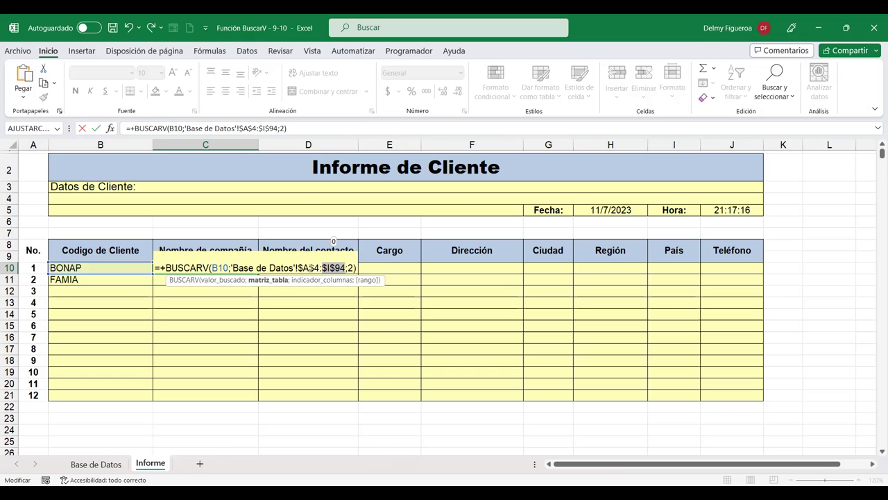
key("ctrl+Return")
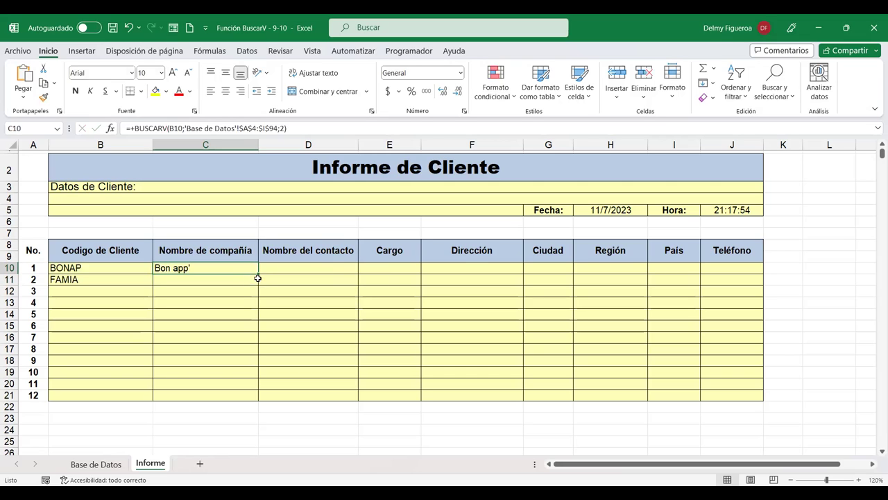
Fill the company-name lookup down to C12, showing Familia Arquibaldo in C11.
left_click_drag(258, 275, 258, 286)
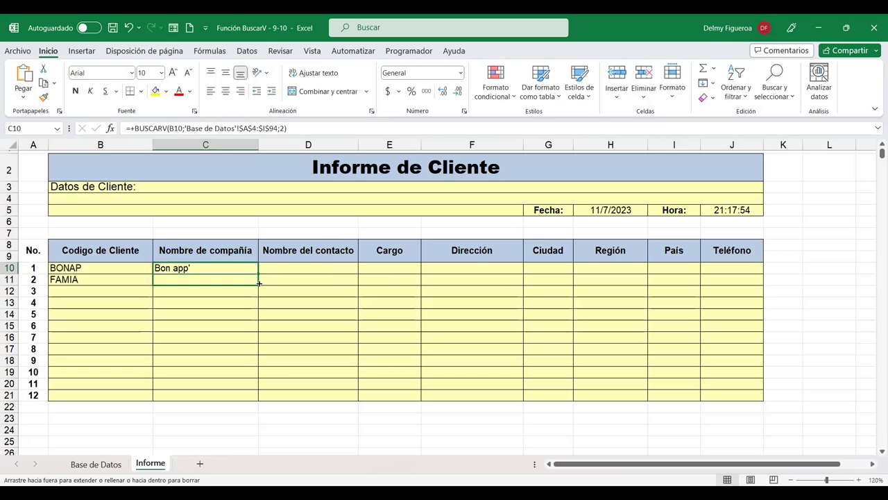
left_click(215, 278)
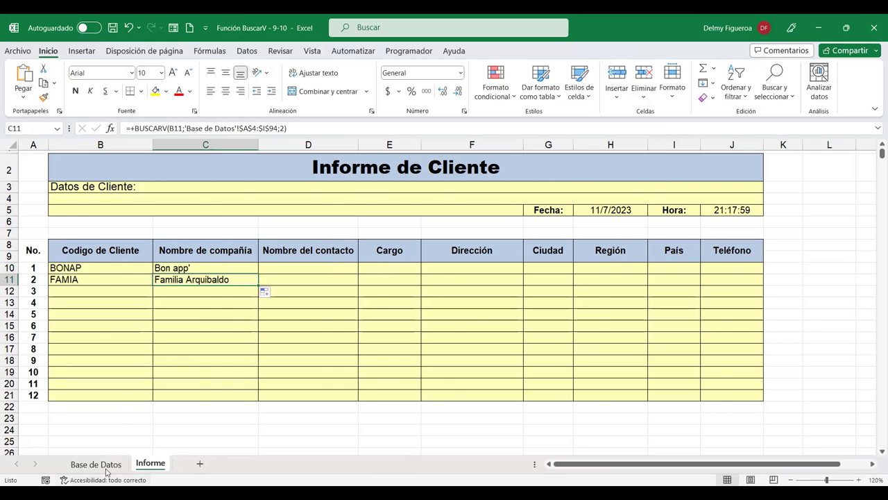
left_click(106, 467)
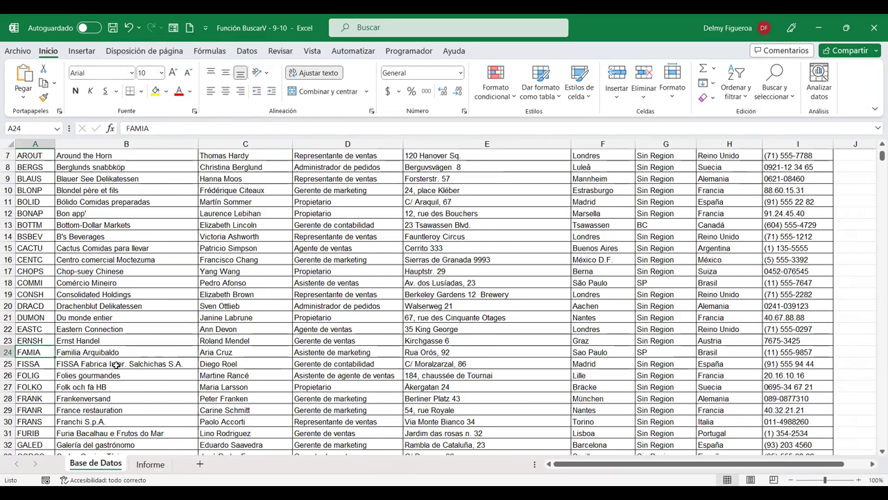
scroll(116, 364, "down", 4)
left_click(37, 375)
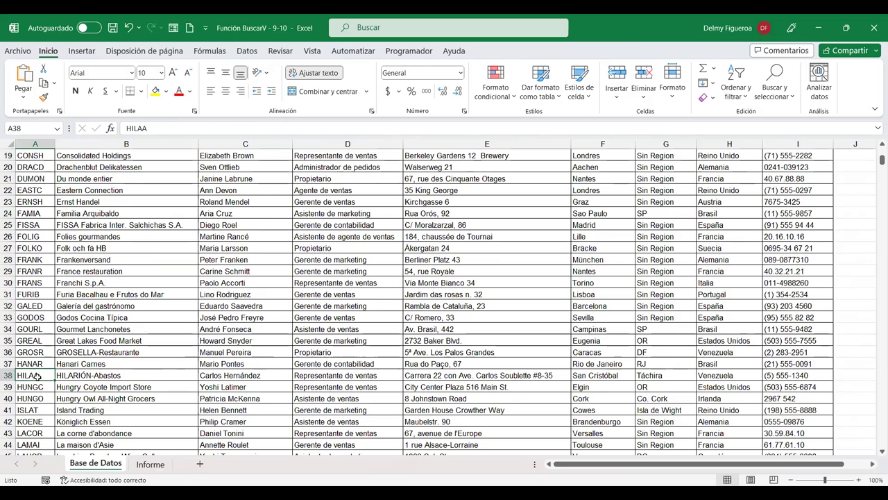
left_click(150, 464)
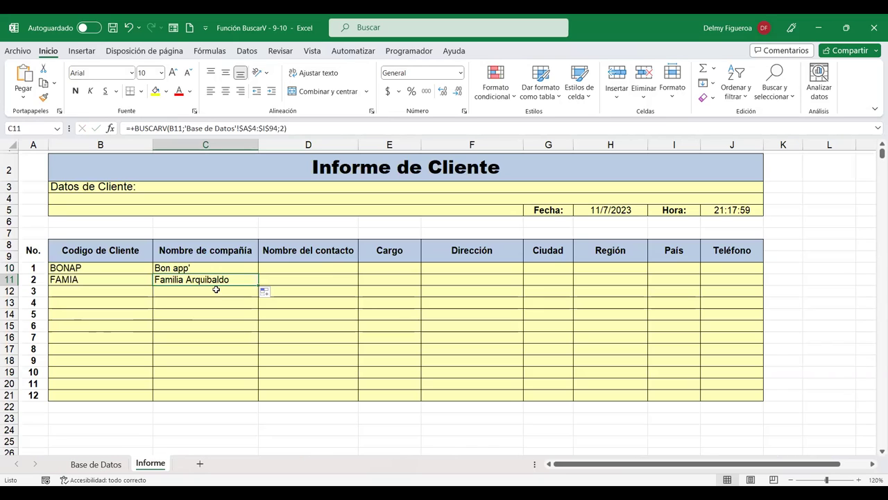
left_click_drag(258, 285, 249, 294)
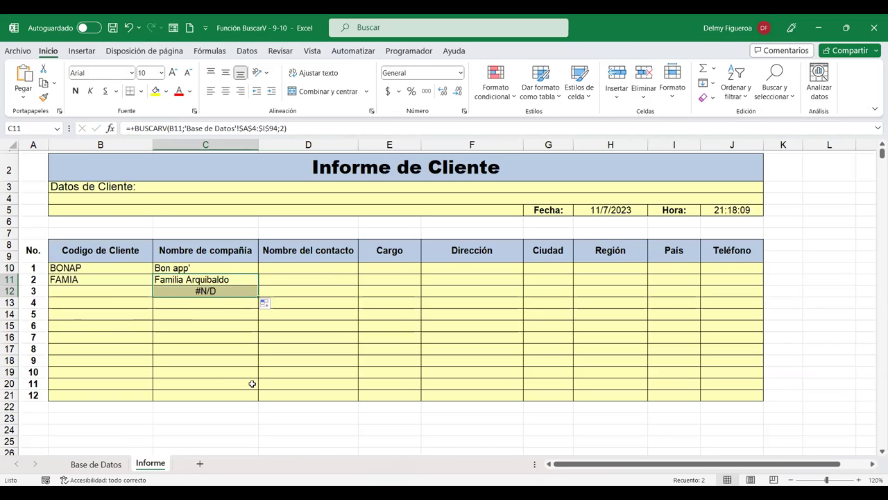
left_click(233, 291)
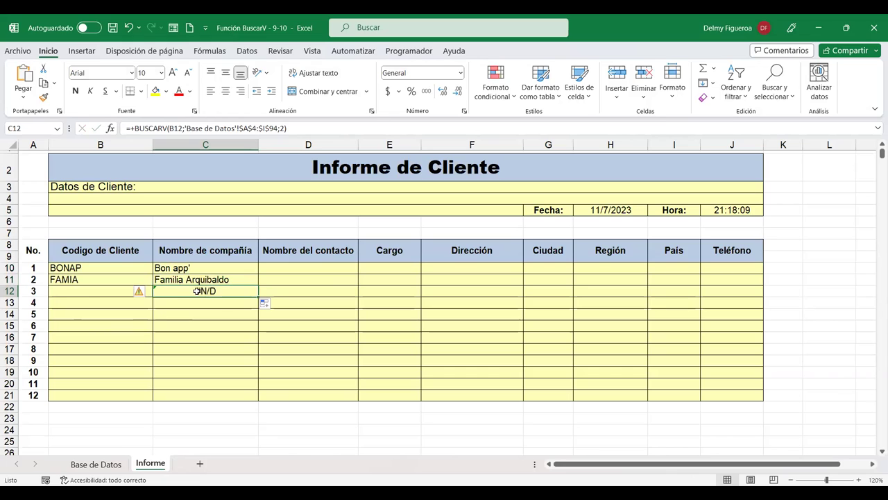
left_click(80, 291)
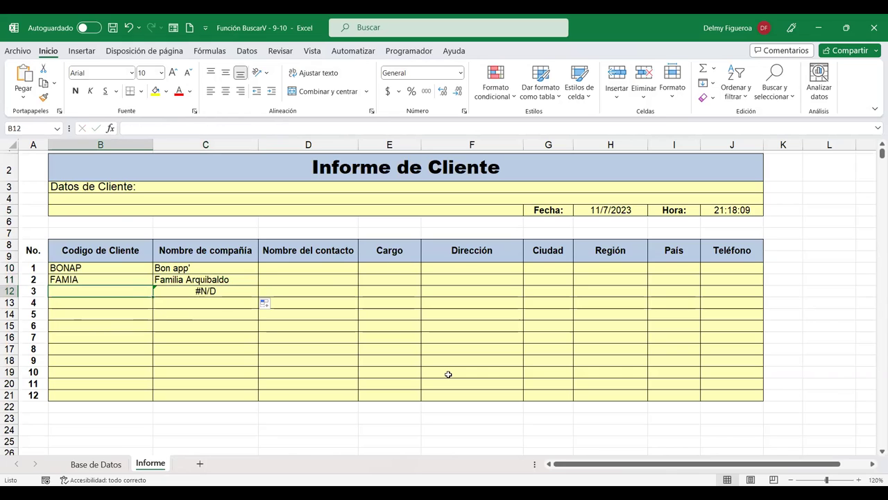
Copy the code HILAA from Base de Datos into B12, returning HILARIÓN-Abastos.
left_click(95, 465)
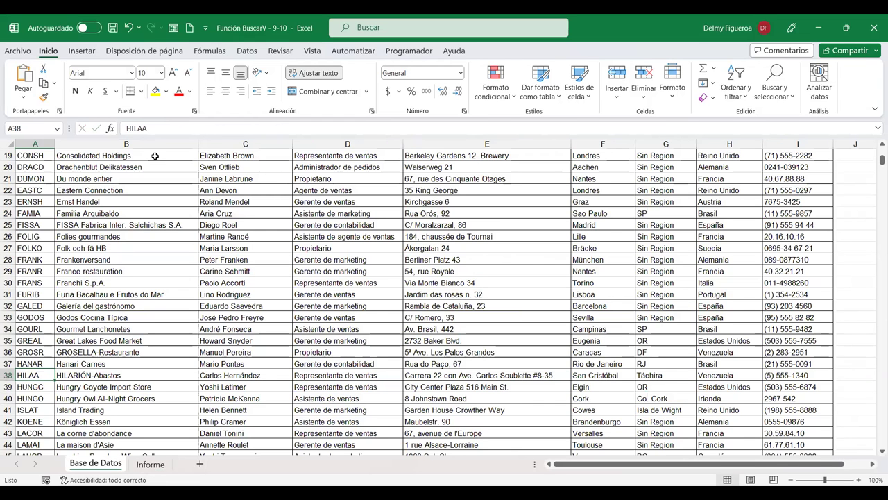
double_click(158, 128)
key("ctrl+c")
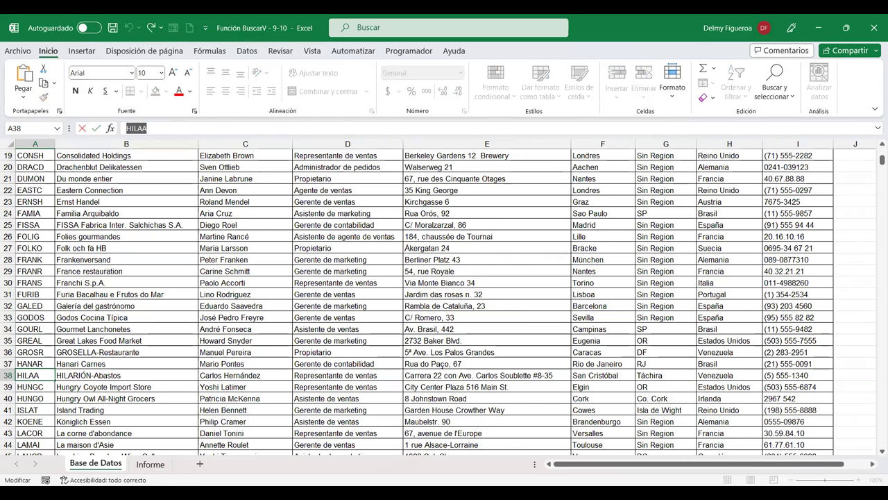
left_click(149, 464)
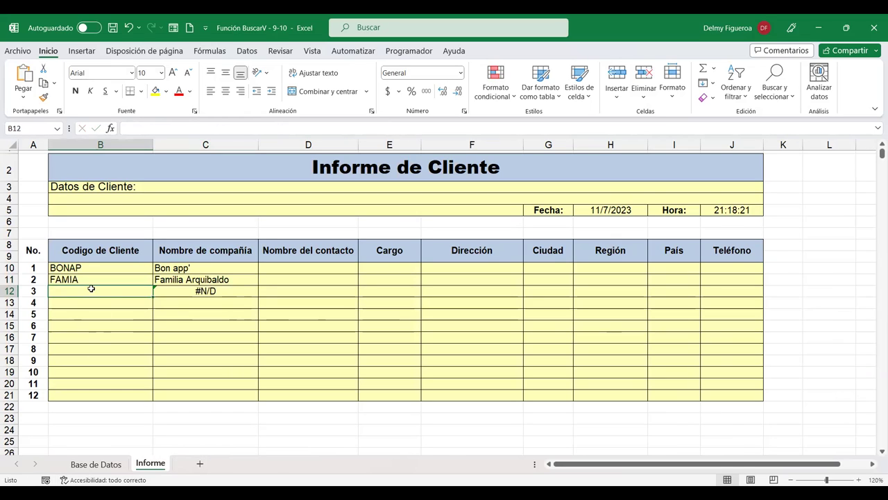
key("ctrl+v")
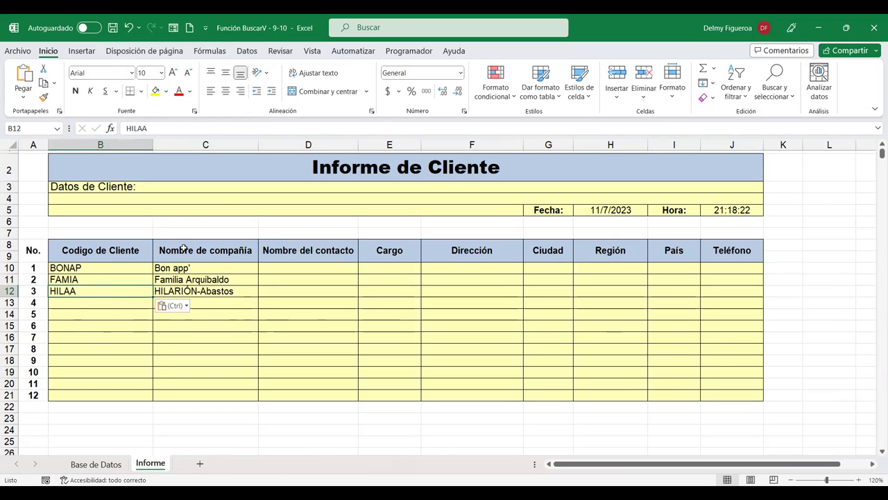
left_click(297, 270)
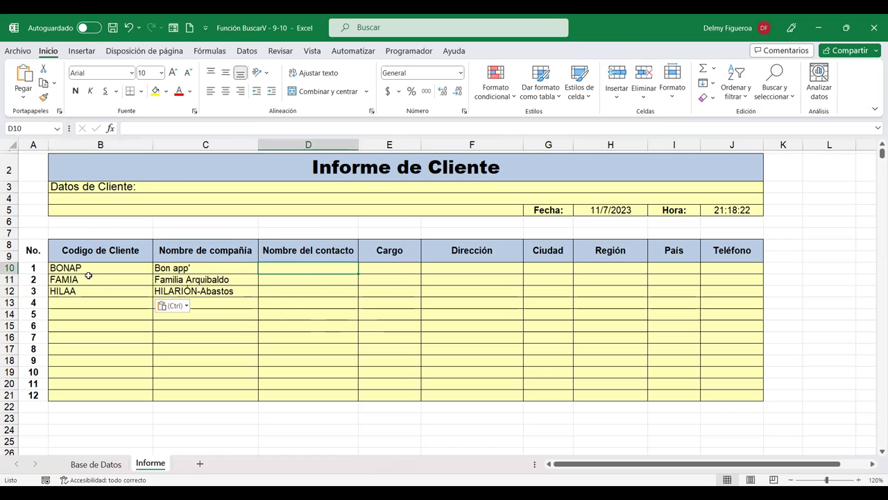
Copy C10's BUSCARV formula into D10 under Nombre del contacto.
left_click(195, 267)
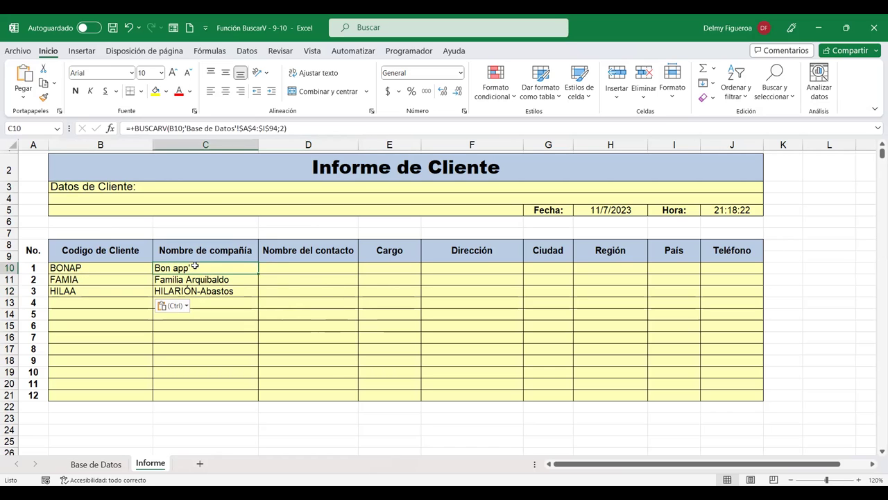
left_click_drag(312, 130, 76, 128)
key("ctrl+c")
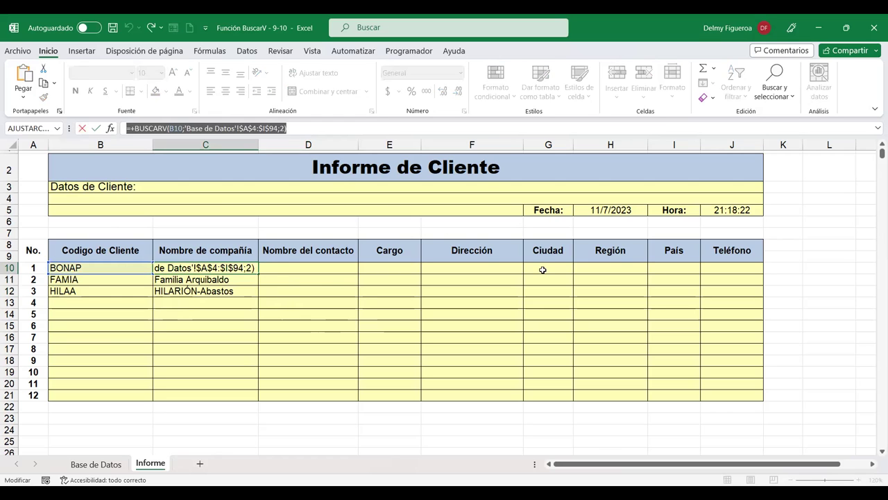
key("Return")
left_click(313, 268)
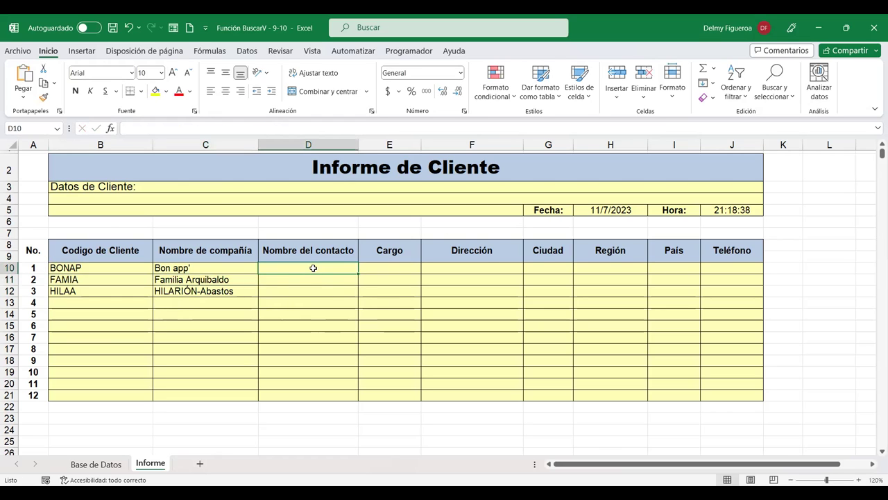
key("ctrl+v")
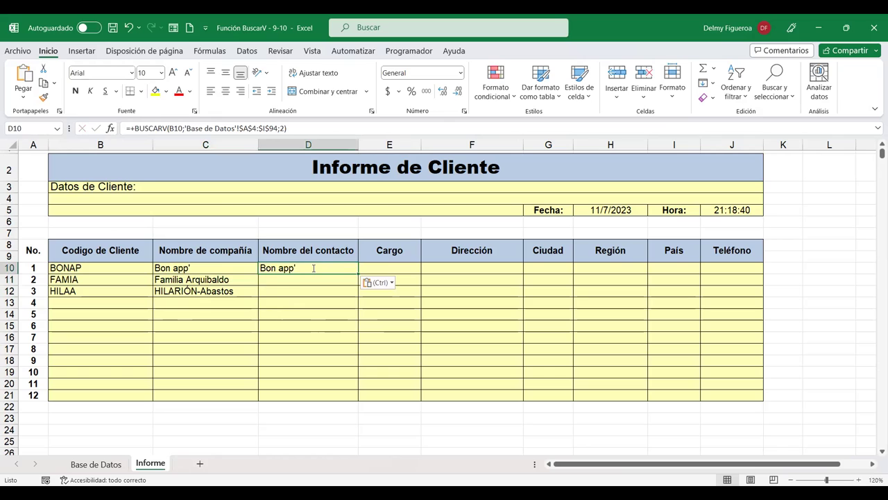
double_click(313, 268)
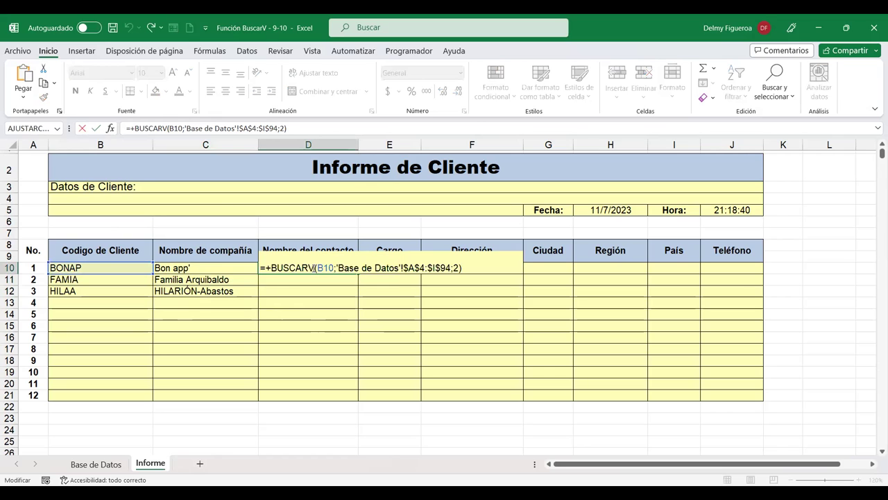
left_click(458, 268)
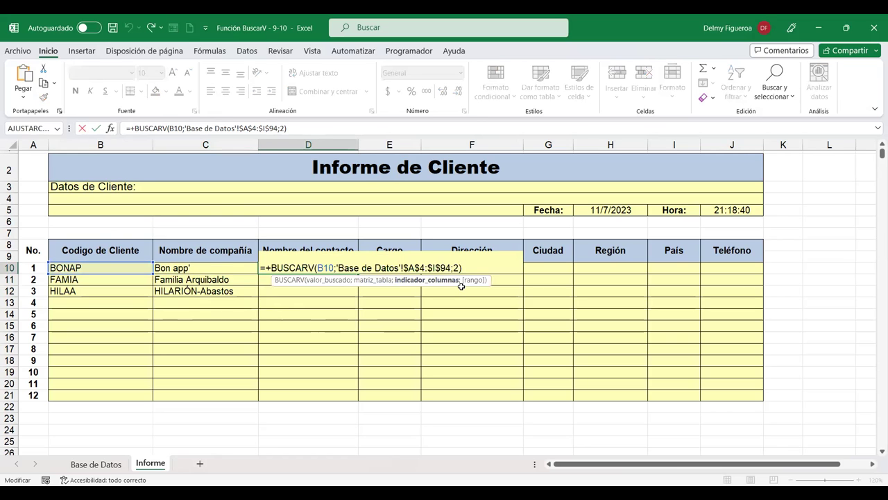
key("Return")
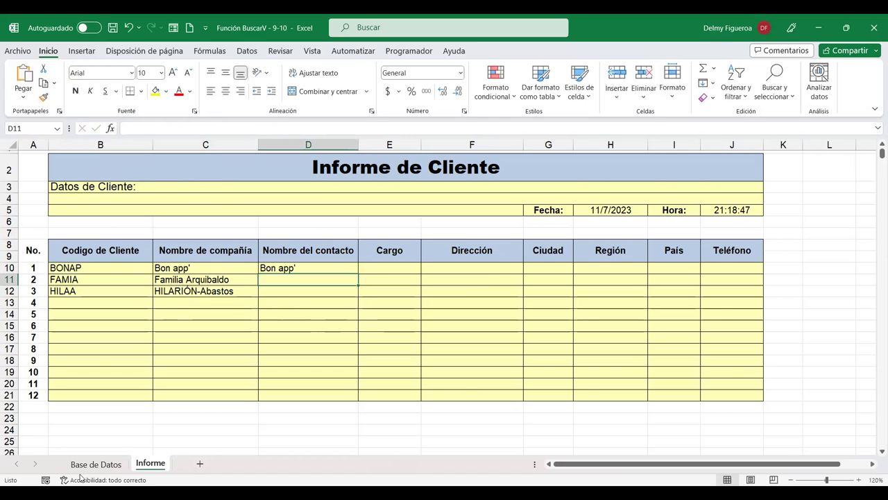
Change D10's column index from 2 to 3 to return the contact name.
left_click(96, 463)
scroll(292, 246, "up", 6)
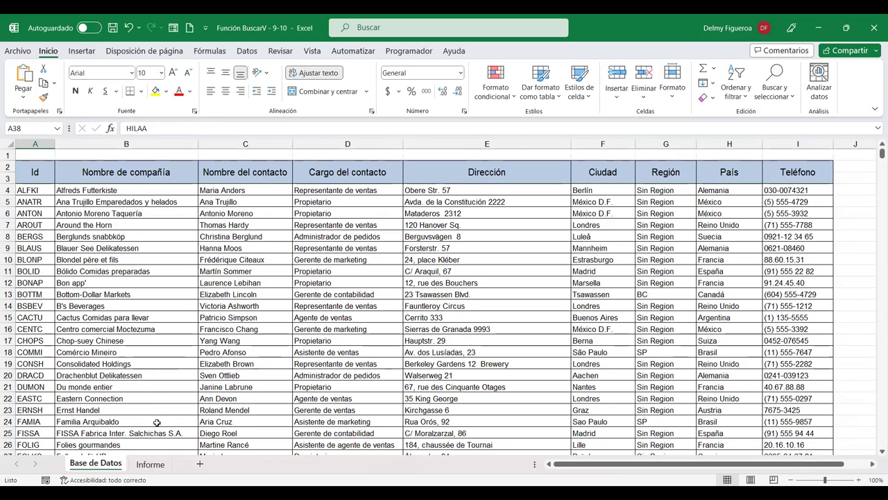
left_click(150, 464)
left_click(305, 267)
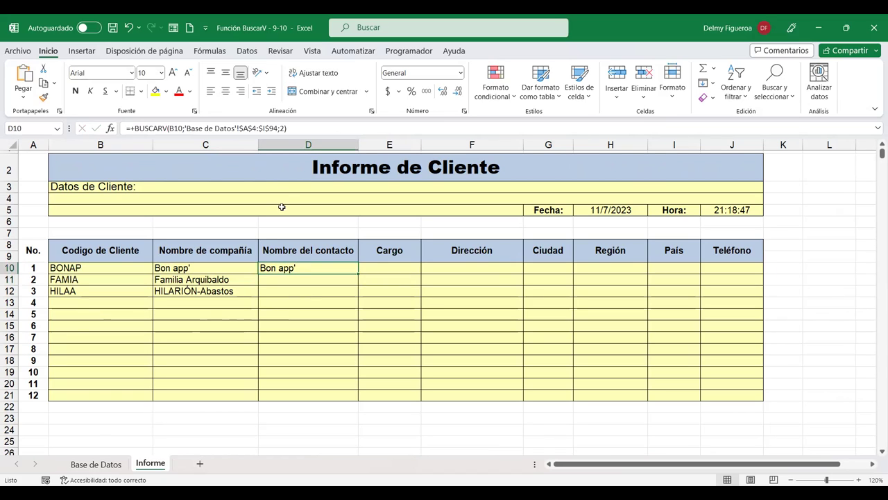
left_click(284, 128)
key("BackSpace")
type("3")
key("Return")
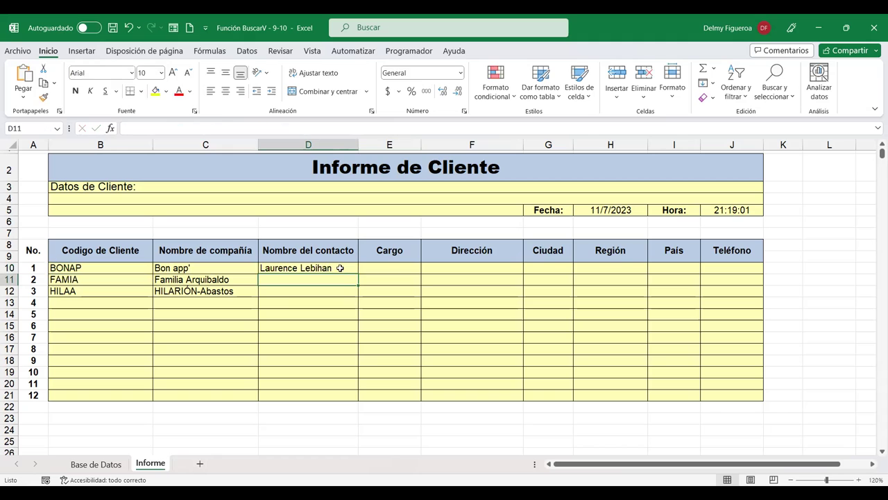
key("Up")
Fill the contact lookup down to D21, with #N/D for empty codes.
key("ctrl+Page_Up")
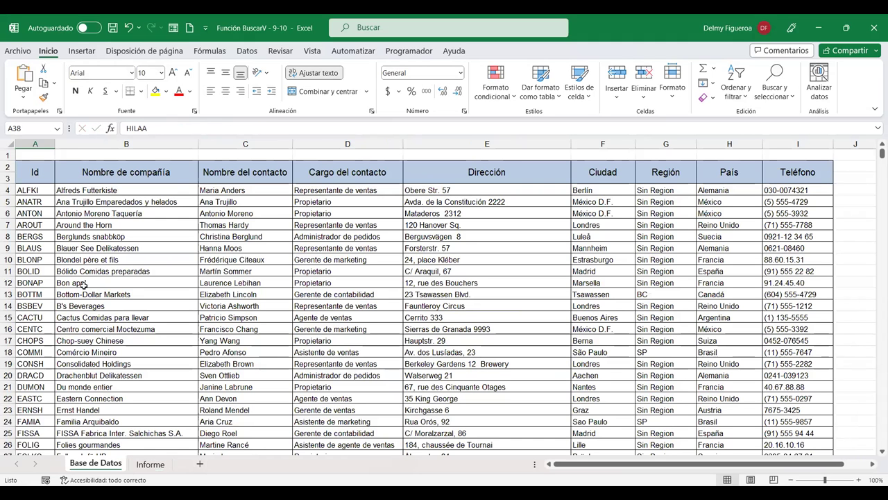
left_click(240, 283)
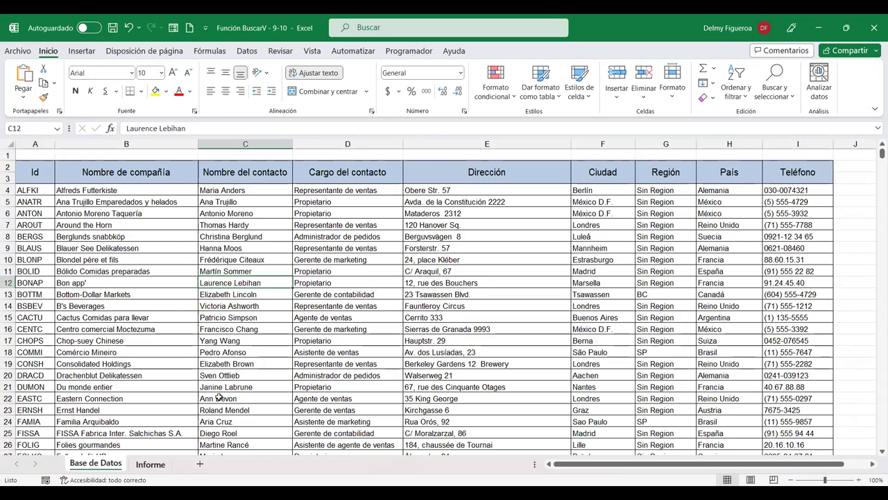
left_click(150, 463)
left_click_drag(358, 272, 357, 386)
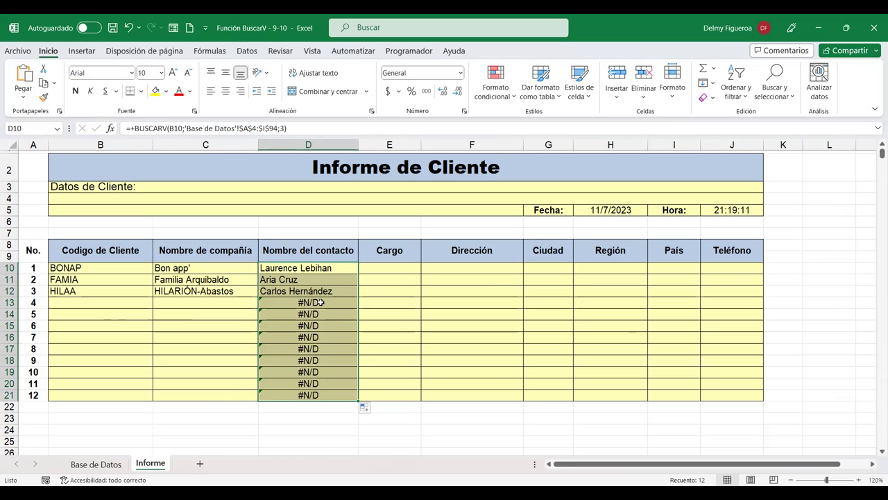
left_click(104, 304)
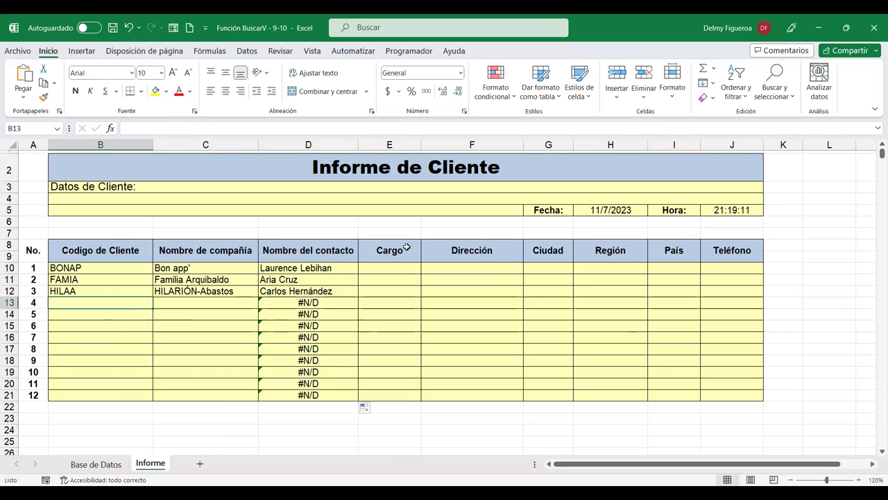
Paste D10's lookup into E10 with column index 4, returning Propietario.
left_click(340, 267)
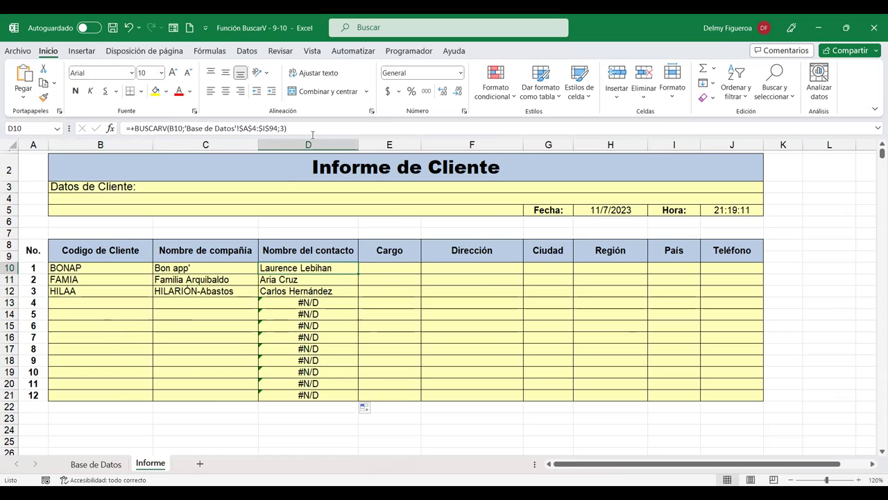
left_click_drag(287, 128, 25, 131)
key("ctrl+c")
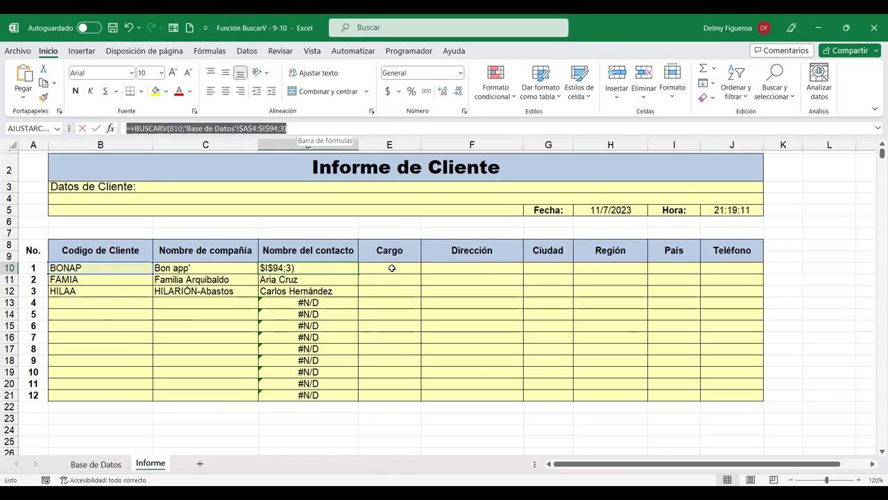
left_click(392, 268)
left_click(392, 268)
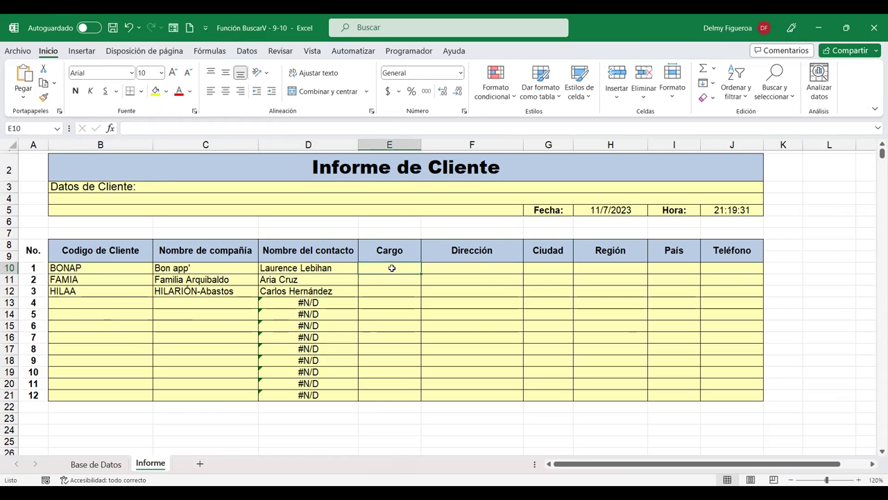
key("ctrl+v")
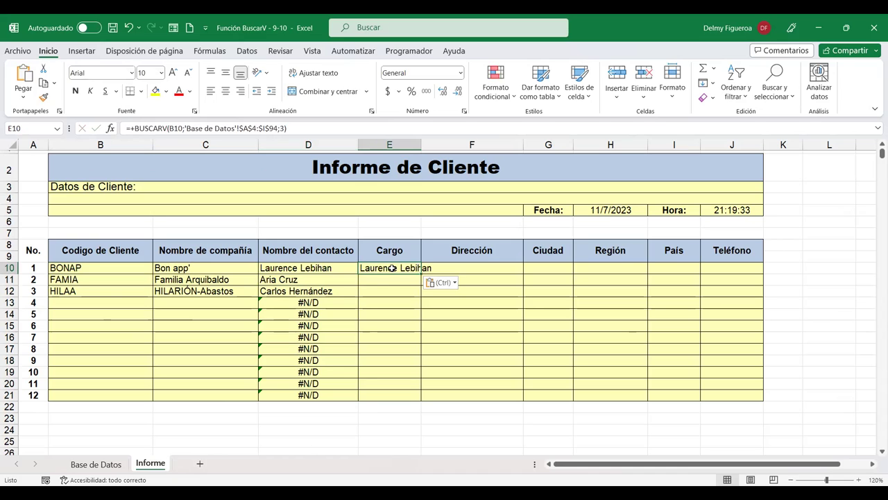
key("Escape")
key("F2")
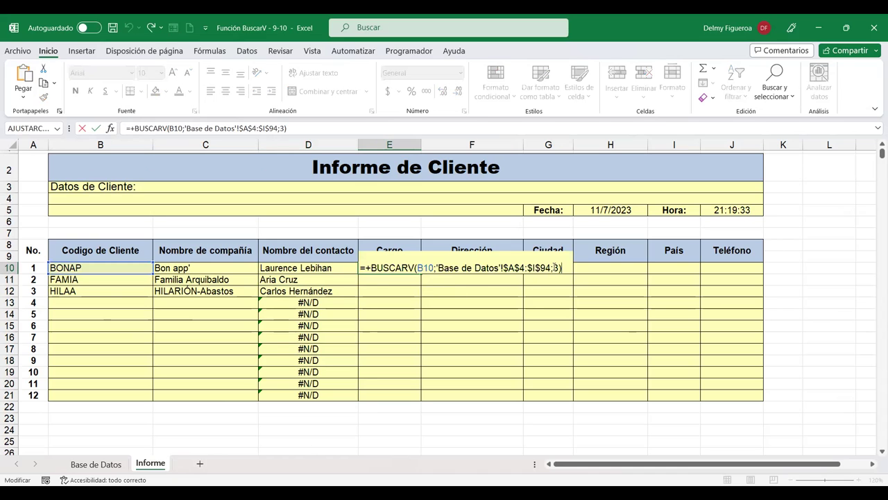
left_click(555, 268)
key("Delete")
type("4")
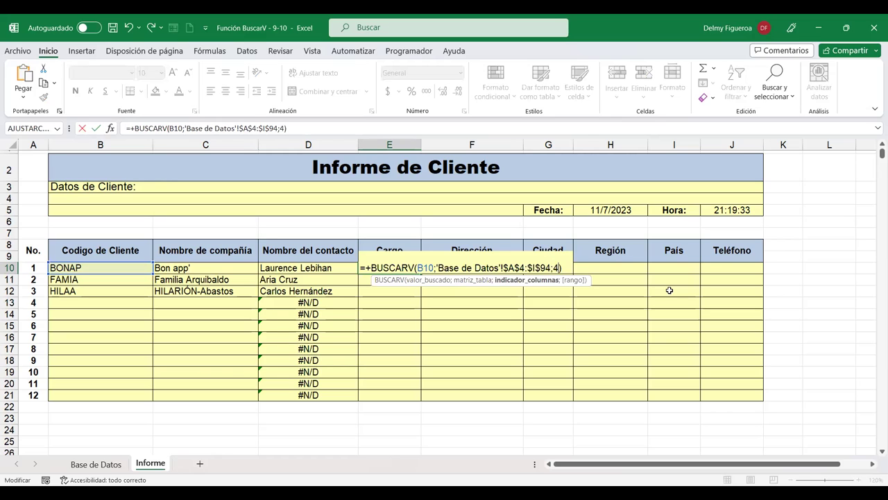
key("Return")
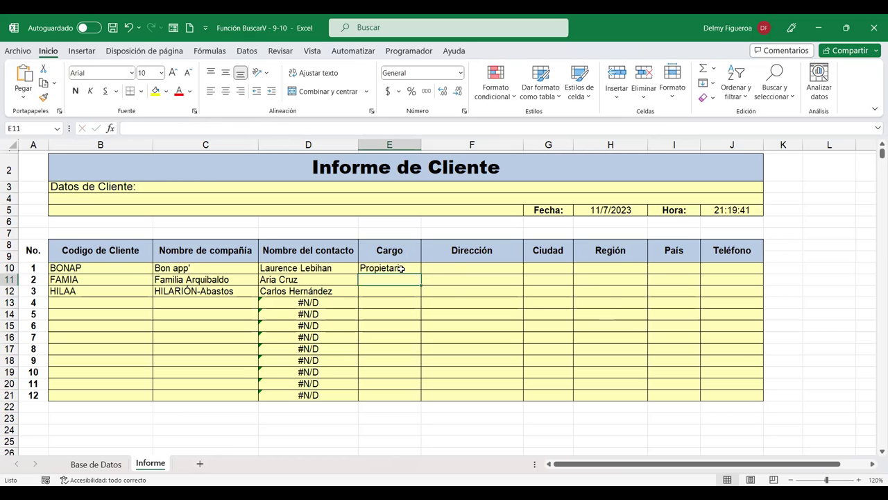
left_click(402, 268)
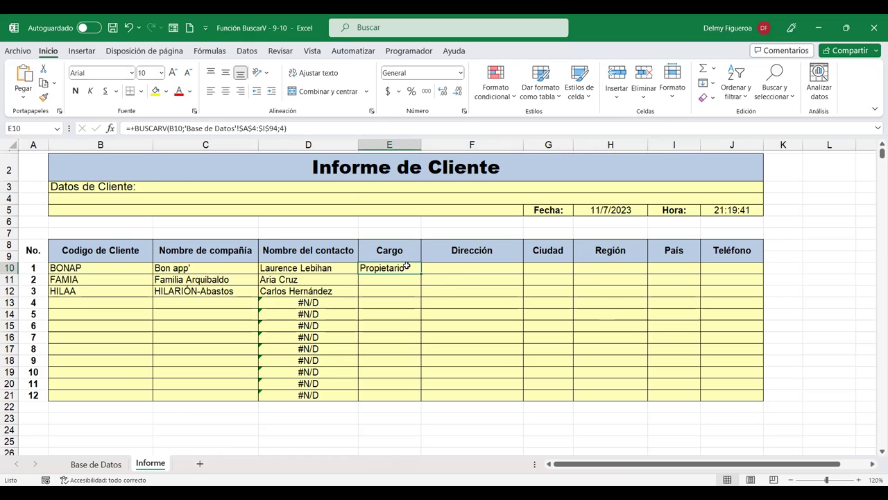
Paste the lookup into F10 with column index 5 and VERDADERO as match type.
left_click(478, 268)
key("ctrl+v")
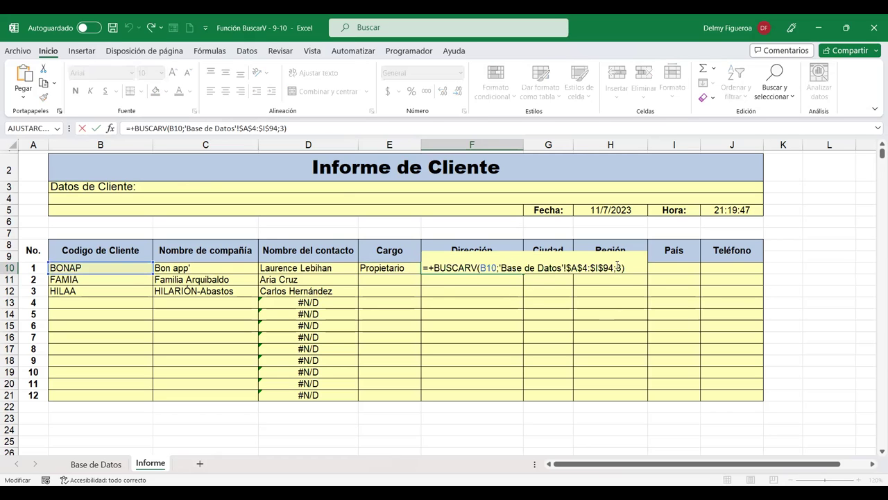
left_click(617, 268)
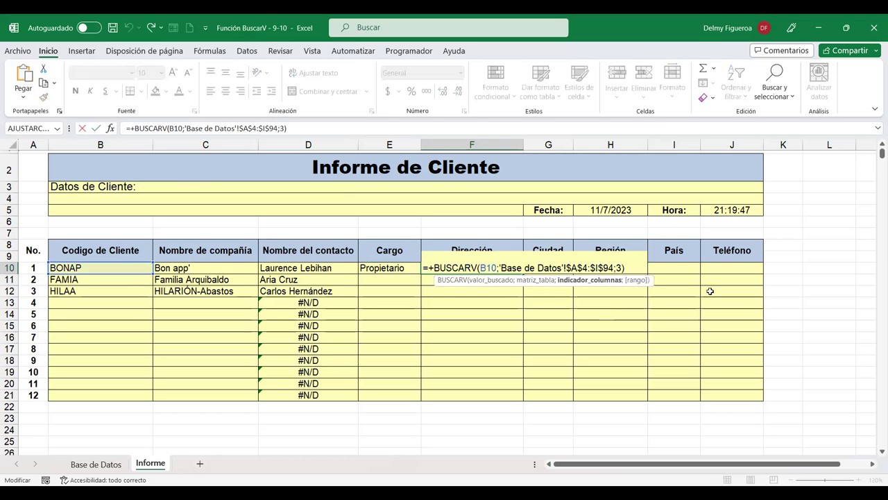
key("BackSpace")
type("5")
type(";")
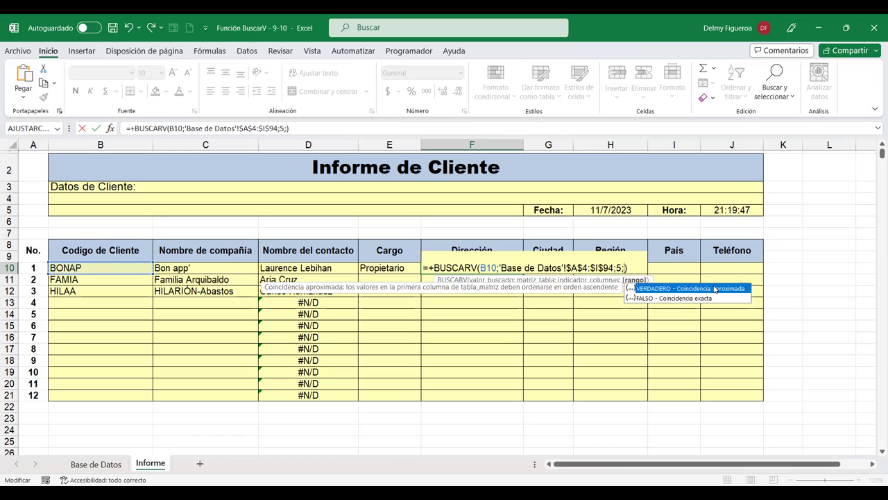
double_click(715, 288)
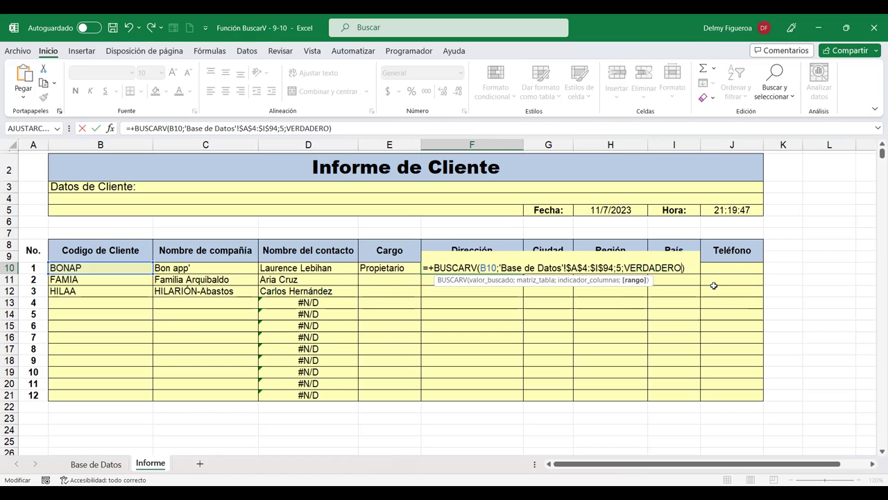
key("Return")
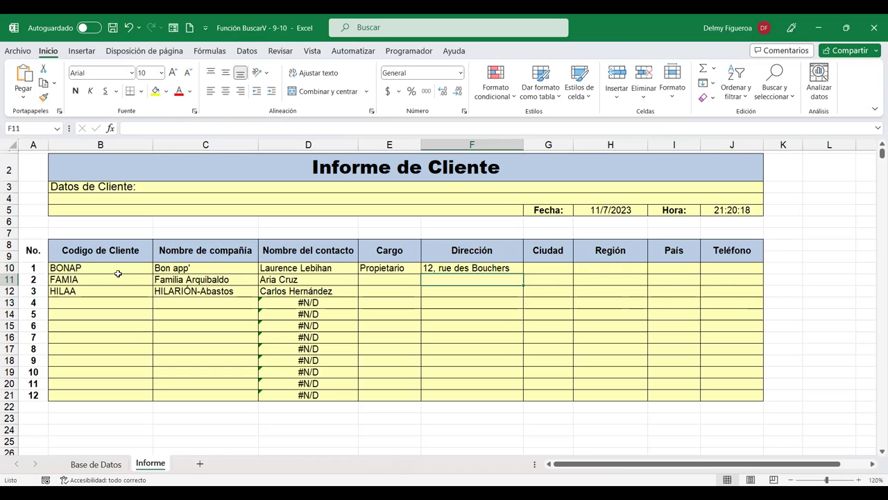
left_click(101, 464)
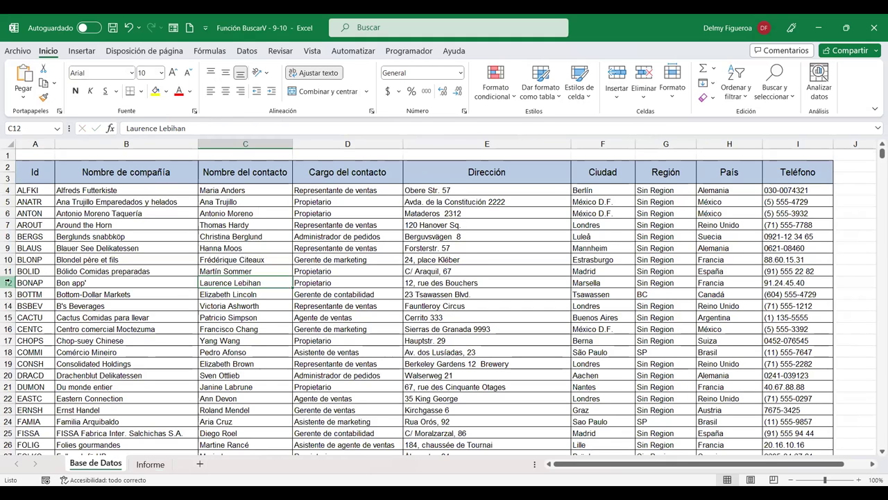
left_click(7, 282)
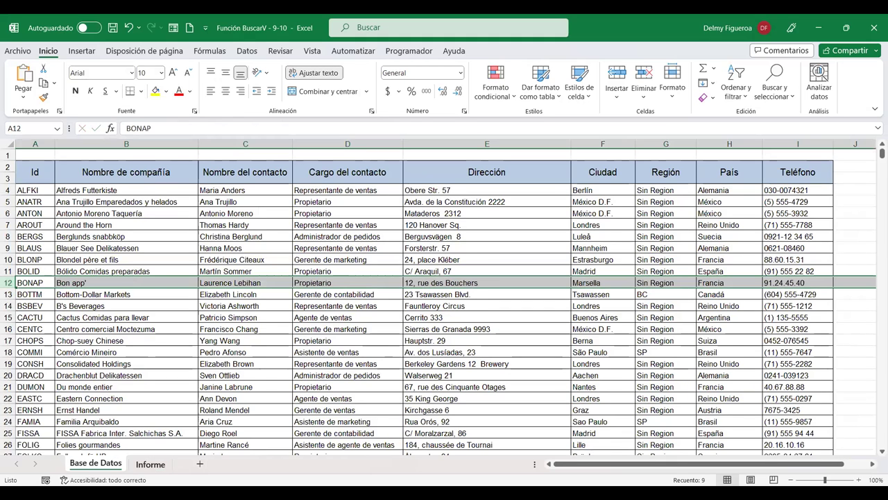
left_click(150, 464)
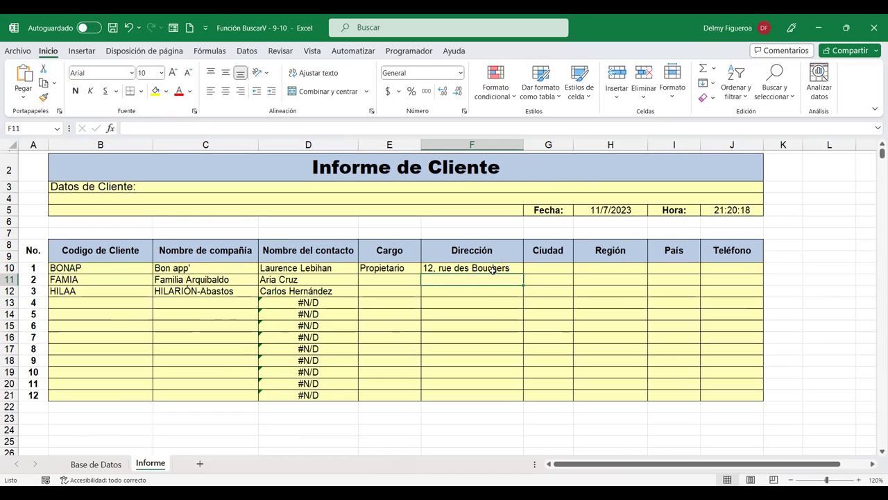
left_click(510, 270)
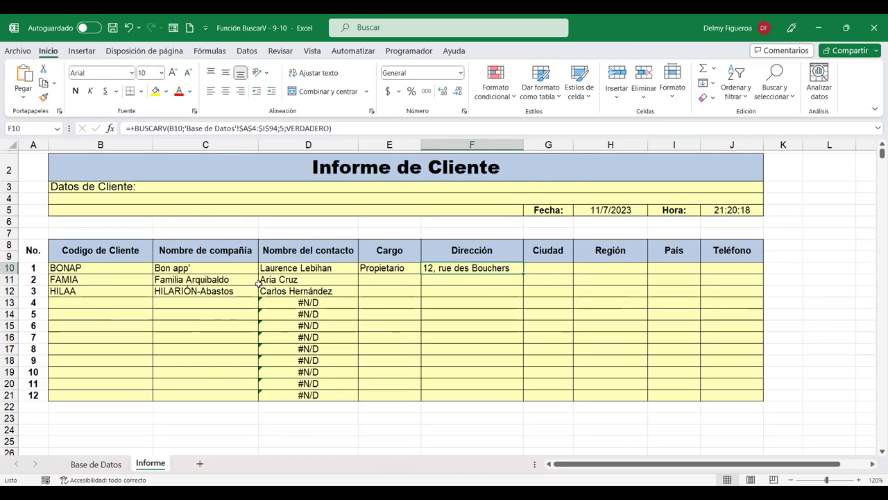
left_click(229, 269)
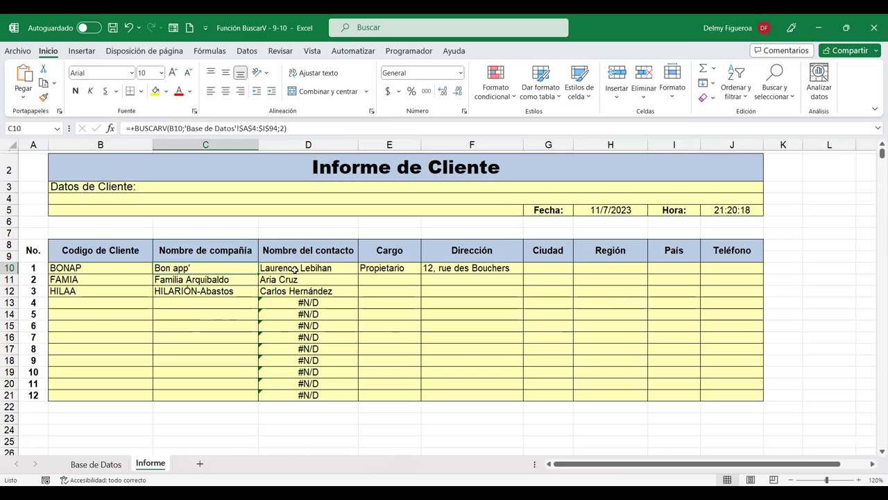
key("F2")
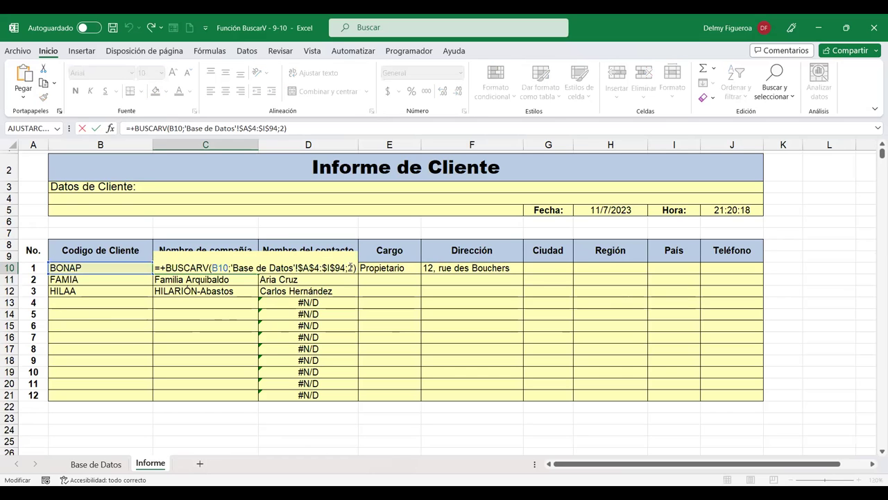
left_click(346, 268)
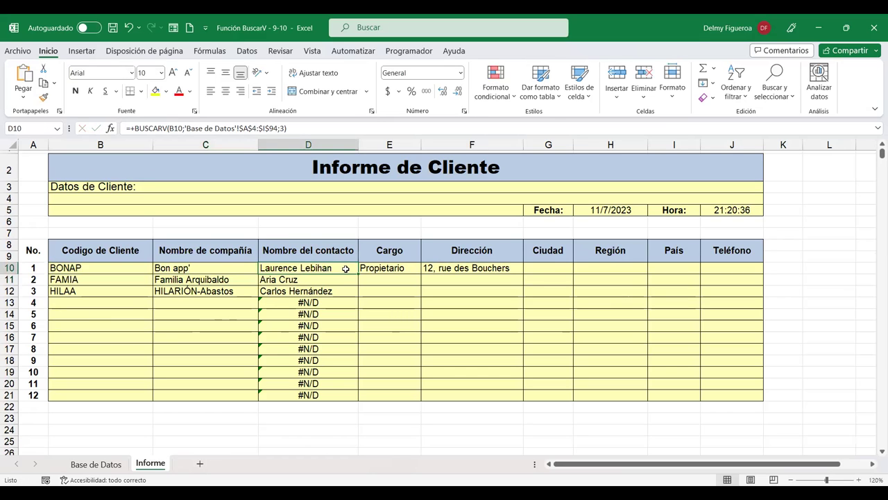
key("F2")
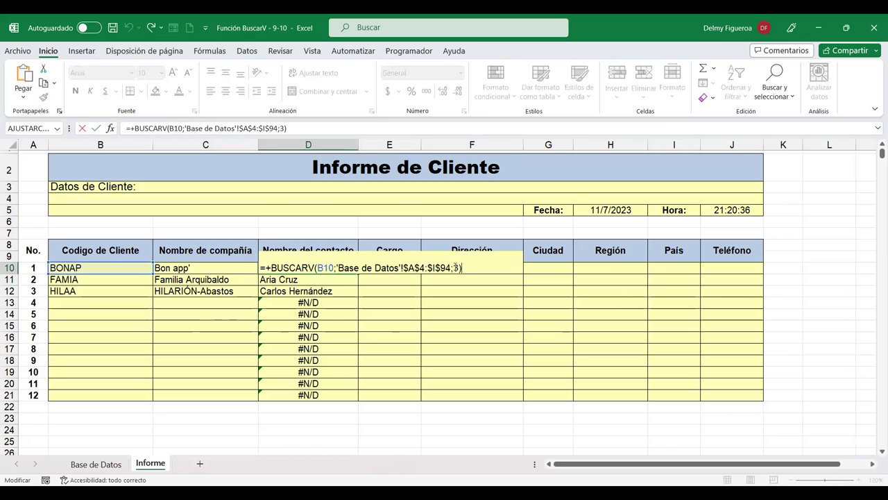
left_click(479, 268)
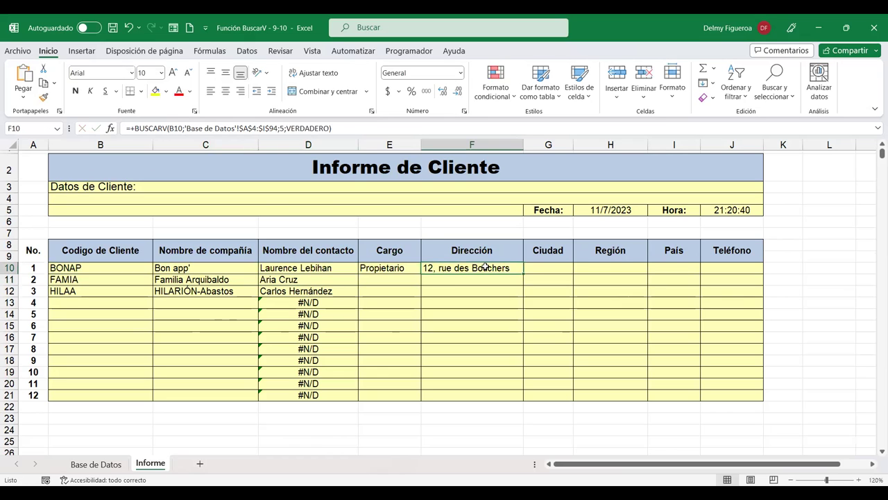
key("F2")
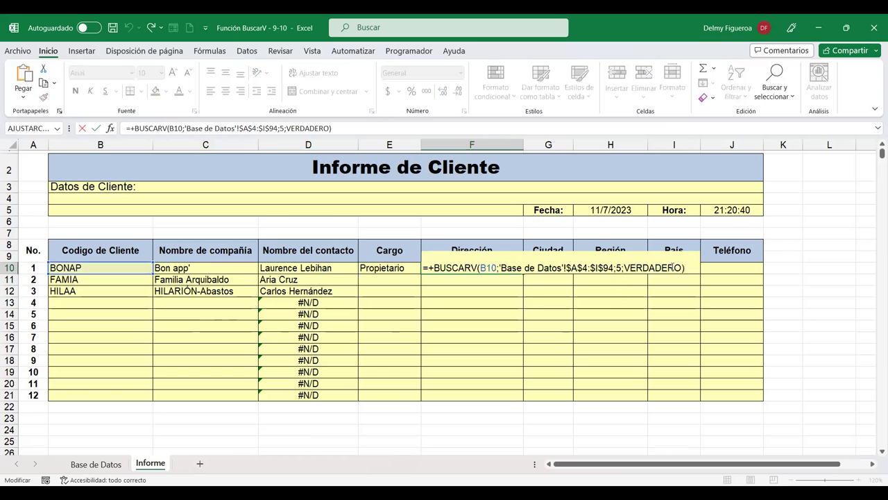
key("Escape")
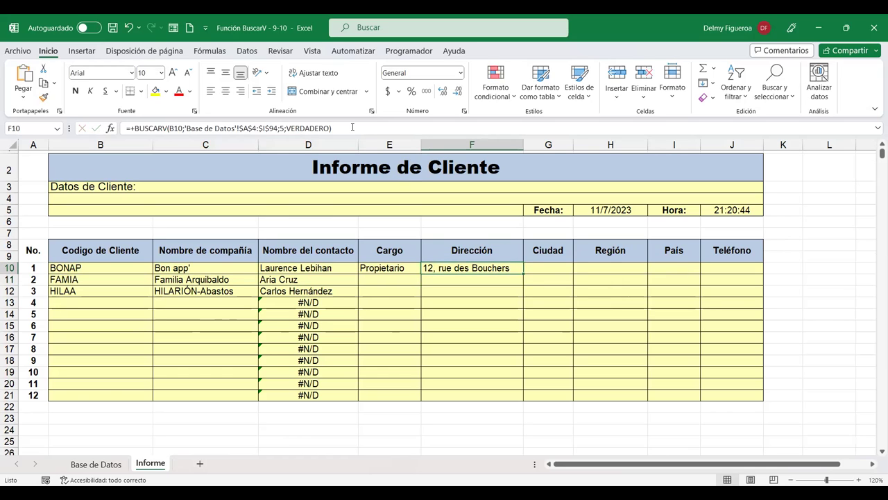
Copy the Cargo formula into G10 with column index 6, showing the city Marsella.
left_click(393, 268)
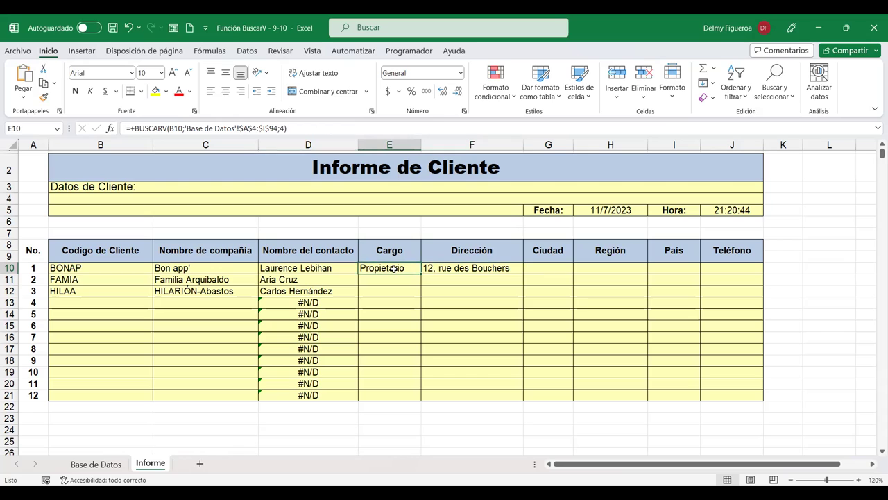
left_click_drag(332, 128, 83, 129)
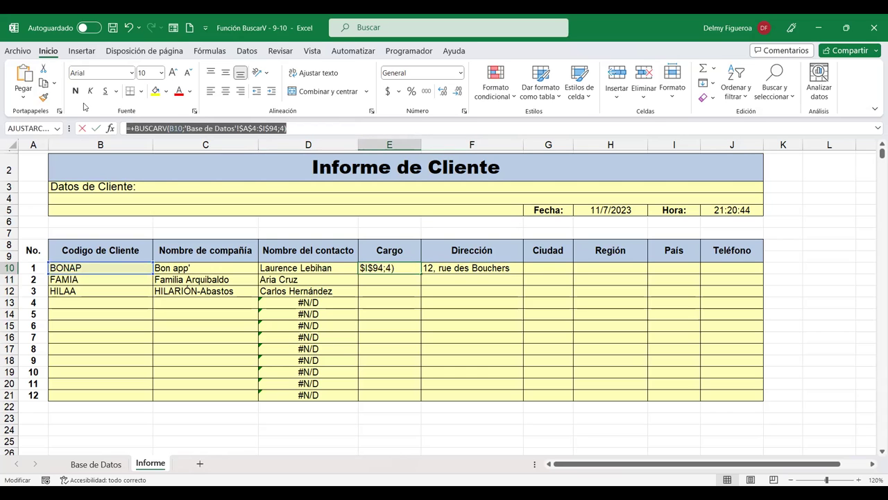
key("Return")
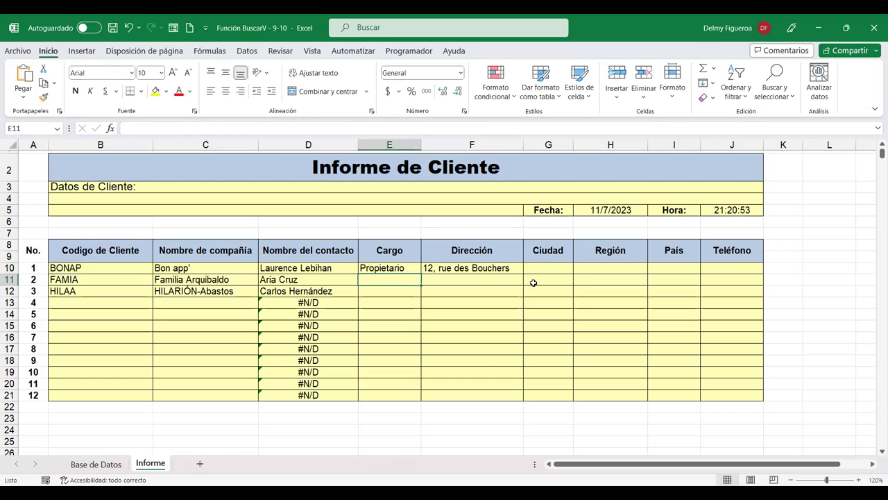
left_click(549, 268)
type("Propietario")
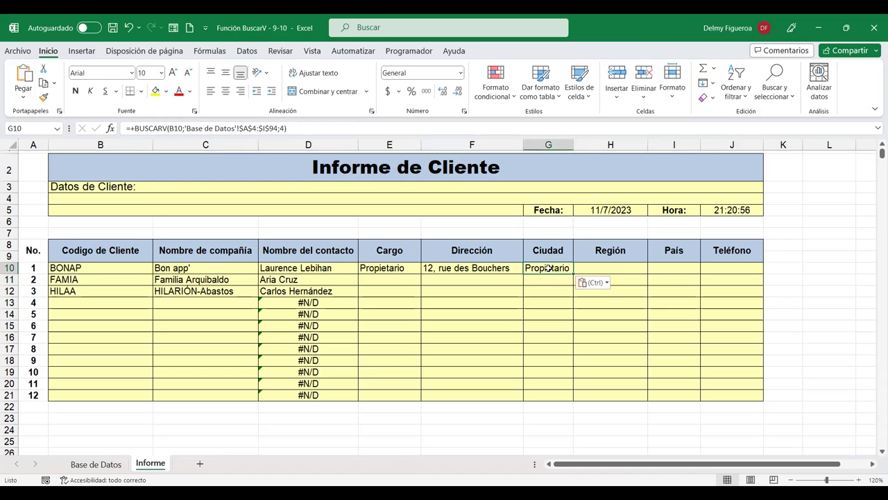
left_click(380, 132)
key("BackSpace")
key("BackSpace")
type("6)")
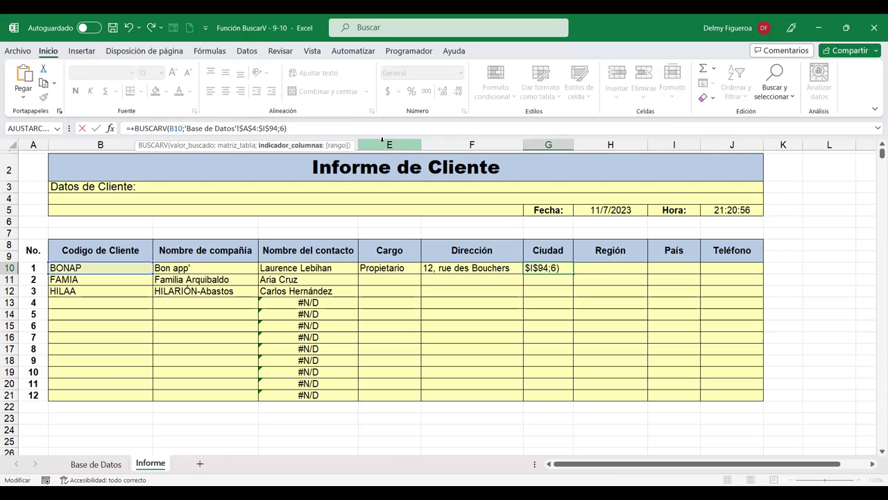
type(";")
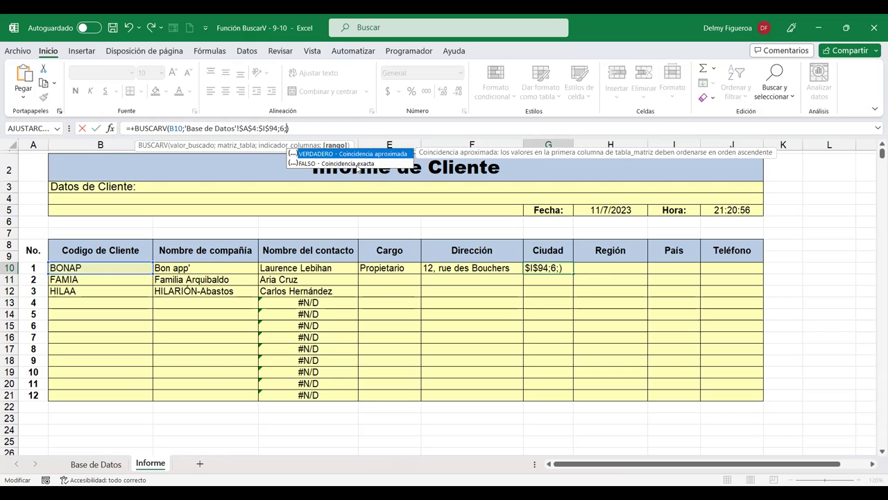
double_click(357, 164)
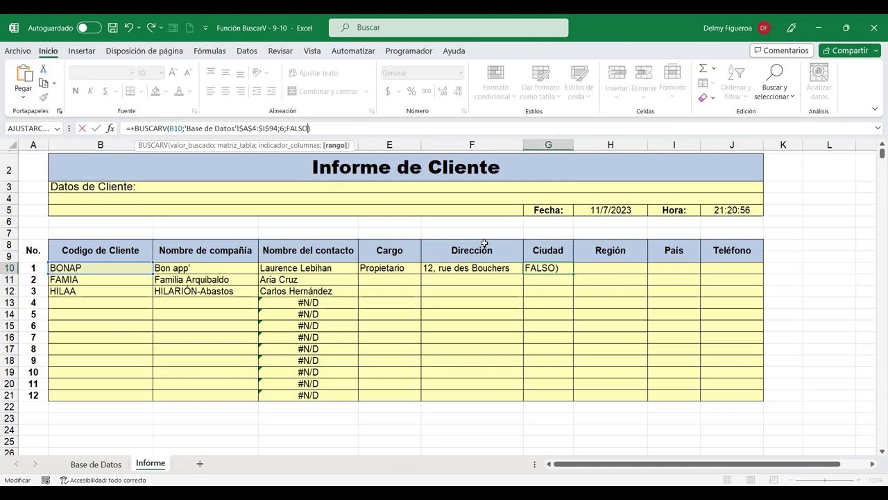
key("Return")
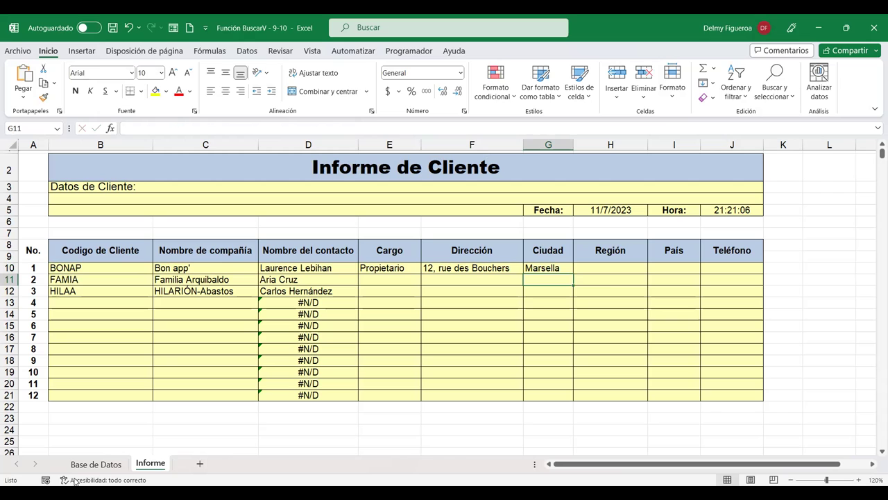
Copy the city lookup formula into H10 for the Región column.
left_click(95, 464)
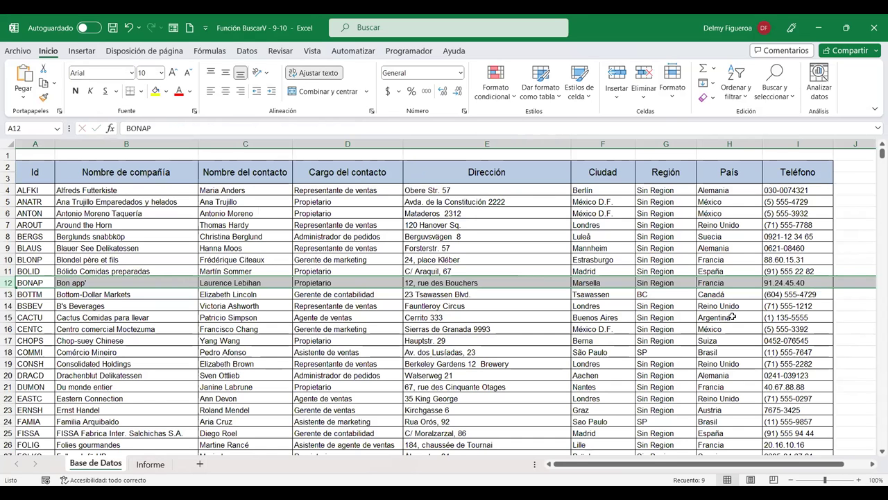
left_click(150, 465)
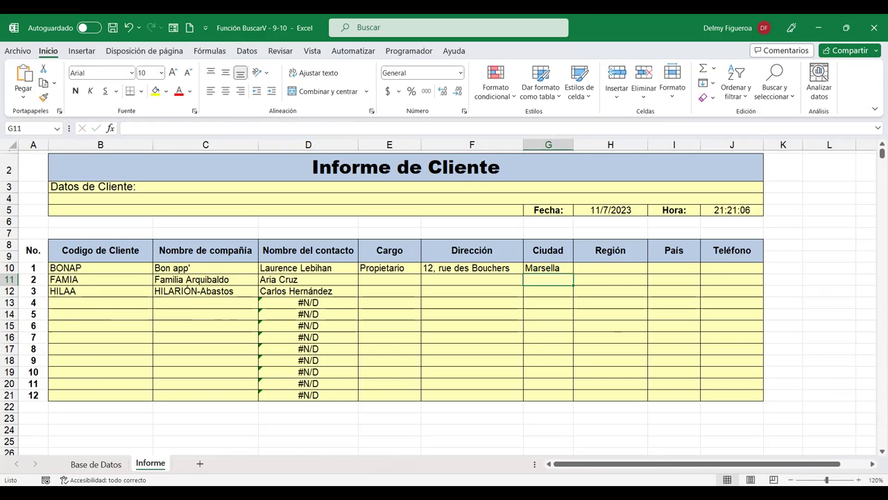
key("ctrl+Page_Up")
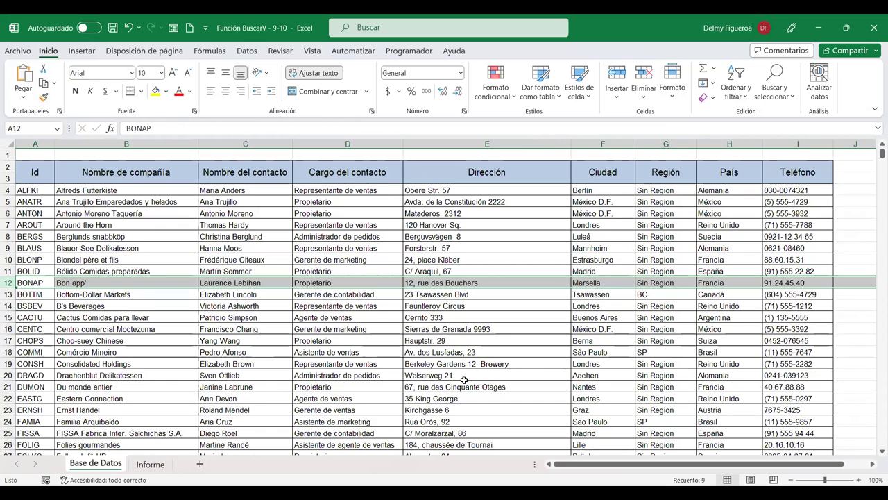
key("ctrl+Page_Down")
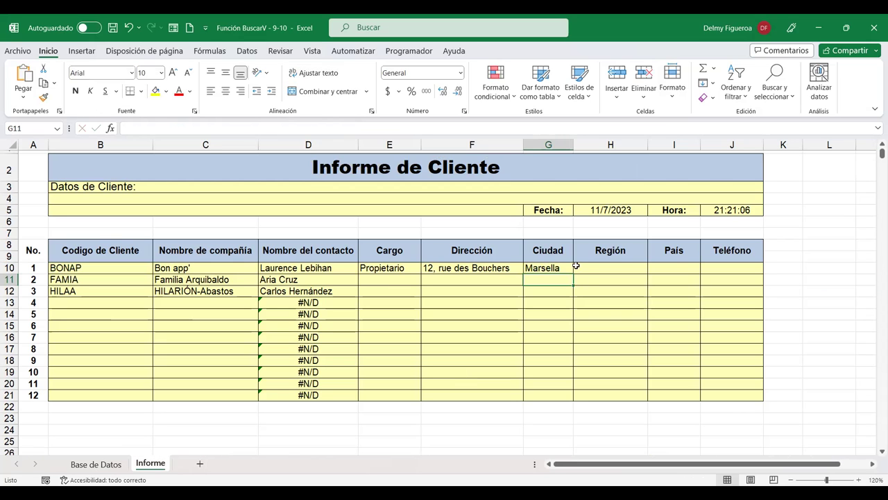
left_click(557, 267)
left_click(595, 270)
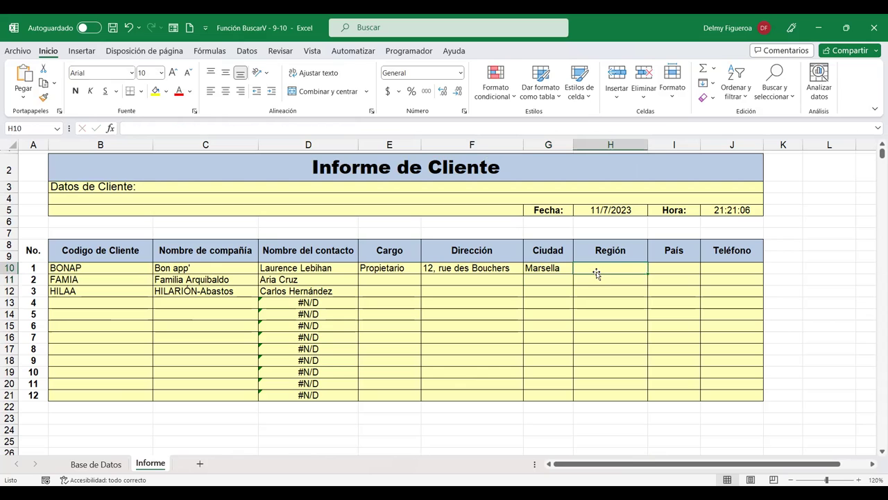
left_click(555, 268)
key("F2")
key("shift+Home")
key("ctrl+c")
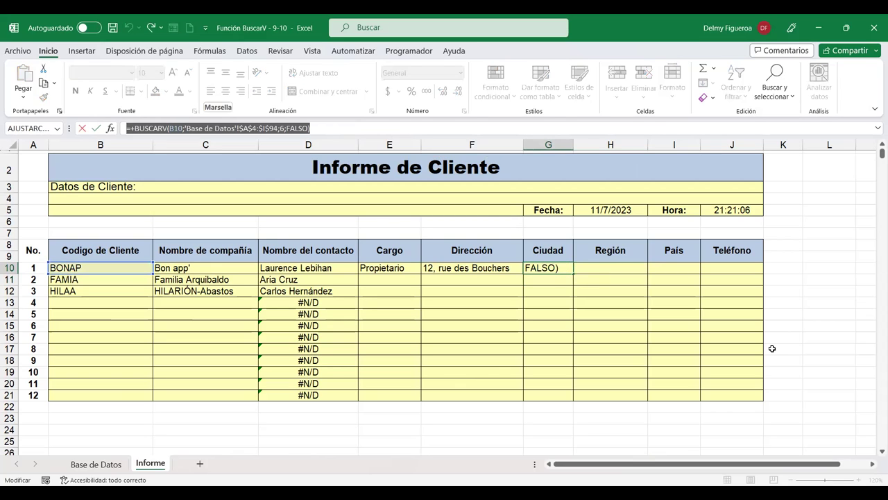
key("Escape")
left_click(618, 269)
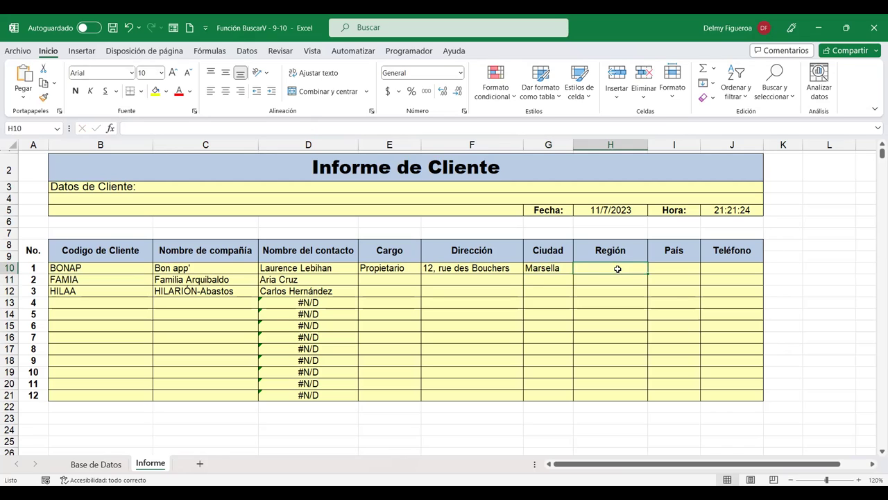
key("ctrl+v")
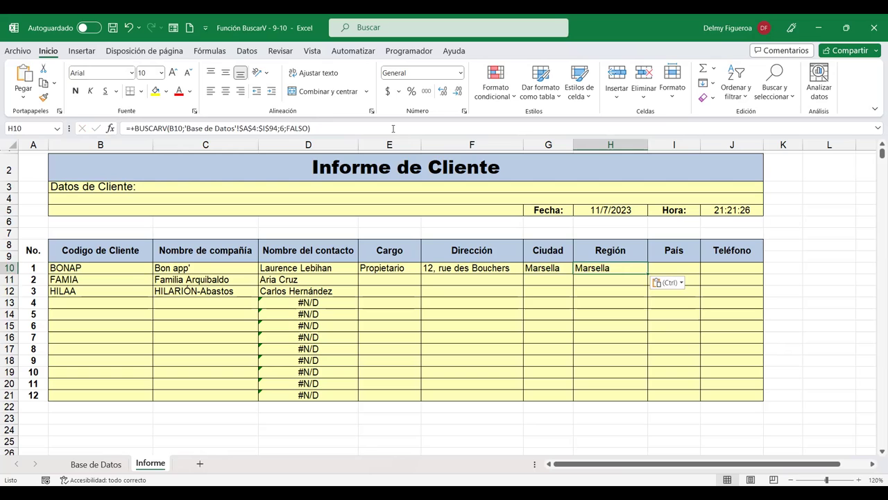
Set I10's País lookup to column 8 (Francia) and J10's Teléfono to column 9.
left_click(669, 268)
key("ctrl+v")
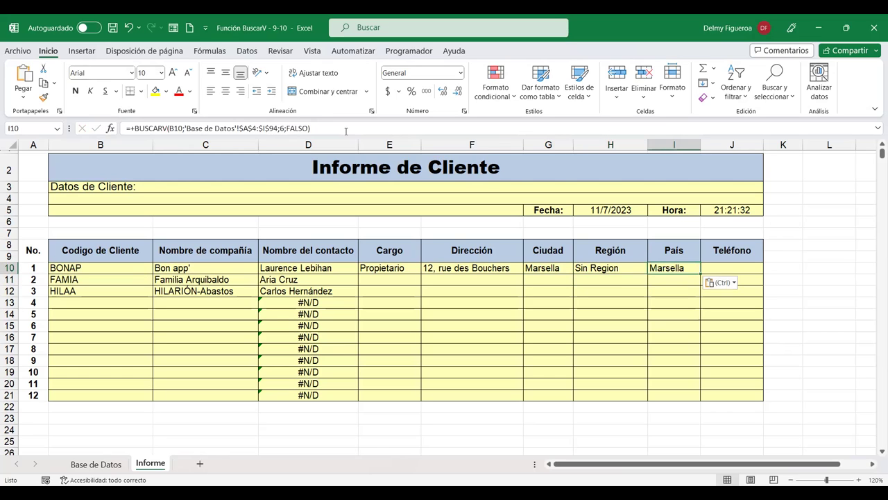
double_click(275, 129)
type("8")
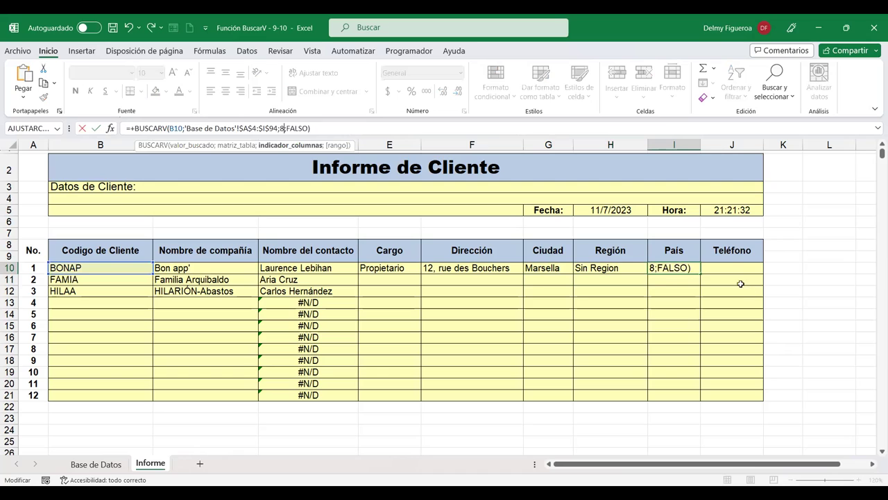
left_click(729, 267)
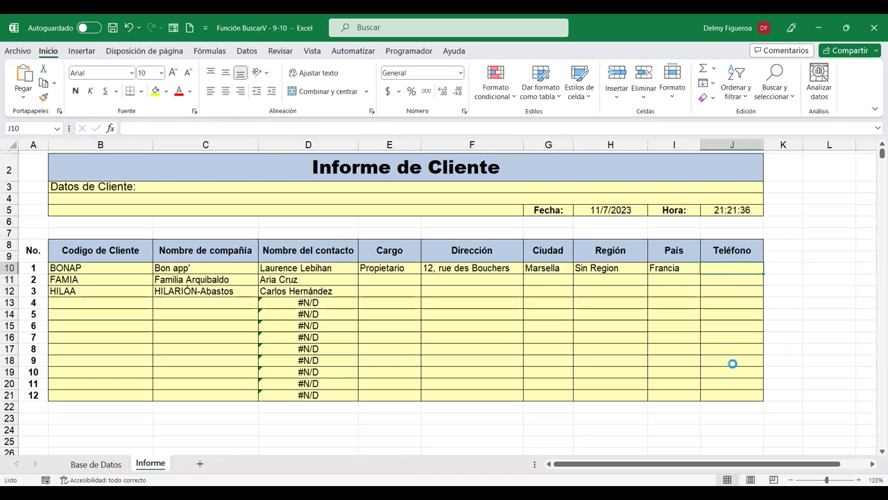
key("ctrl+v")
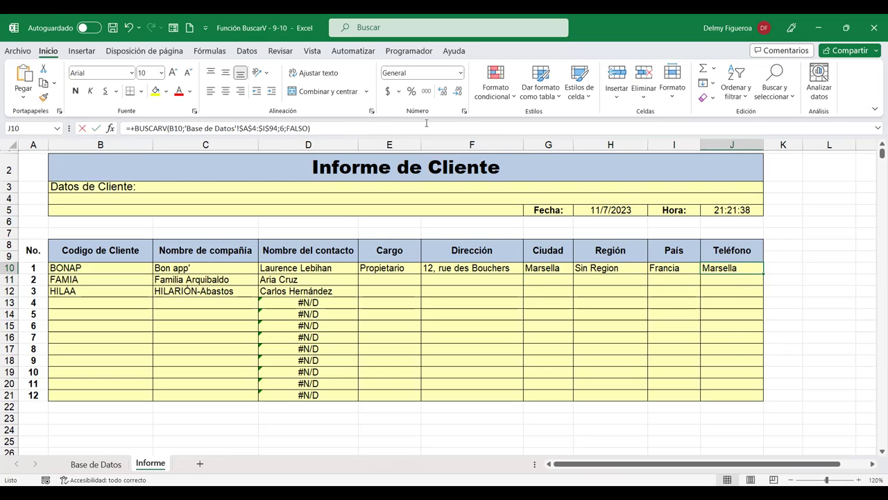
left_click(442, 125)
type("9")
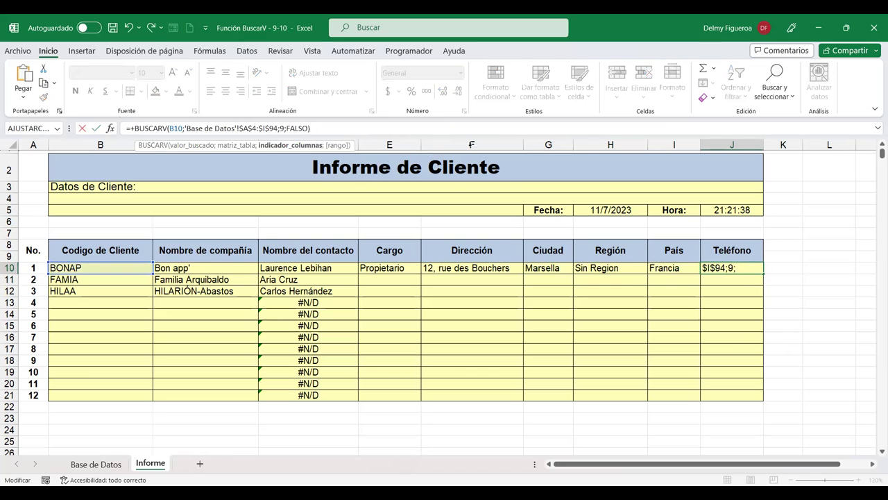
key("Return")
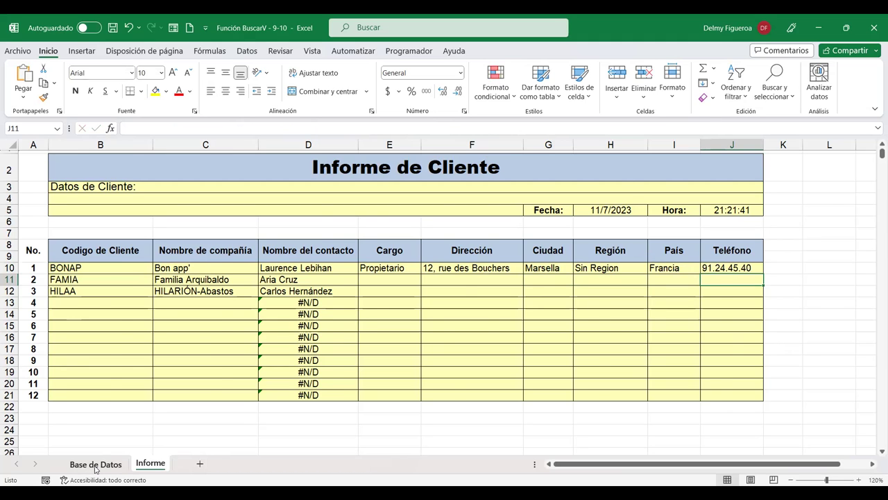
Fill the E10:J10 lookups down through row 21 for all client rows.
left_click(95, 467)
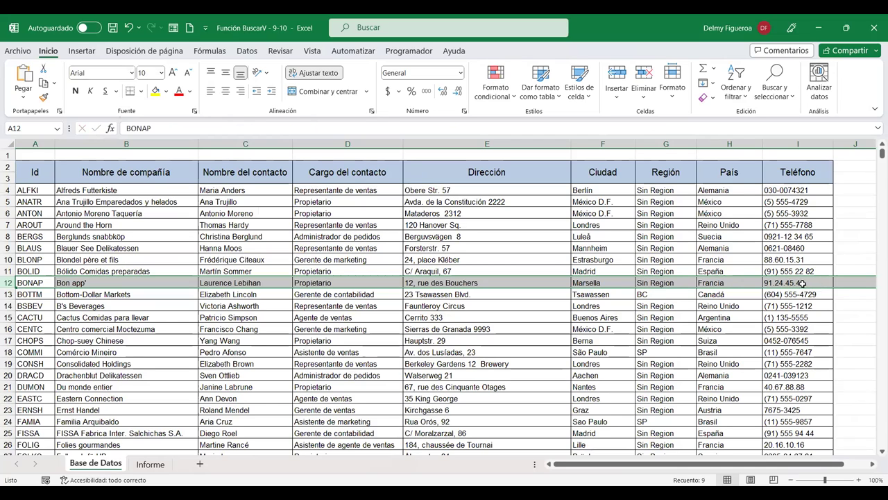
key("ctrl+Page_Down")
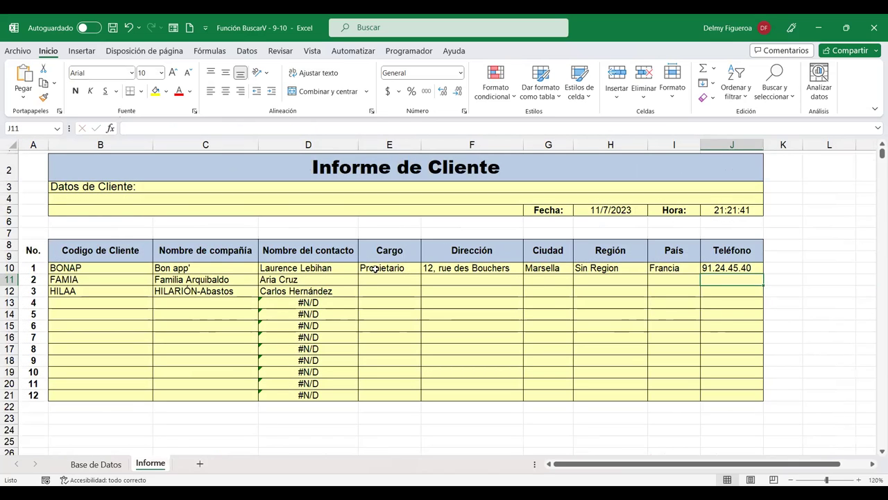
mouse_move(402, 268)
left_mouse_down()
mouse_move(736, 269)
mouse_move(766, 395)
left_mouse_up()
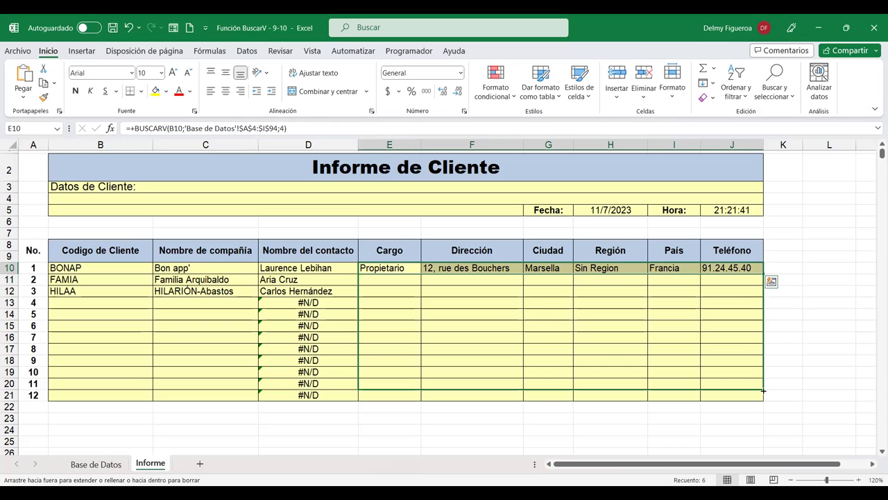
left_click(416, 360)
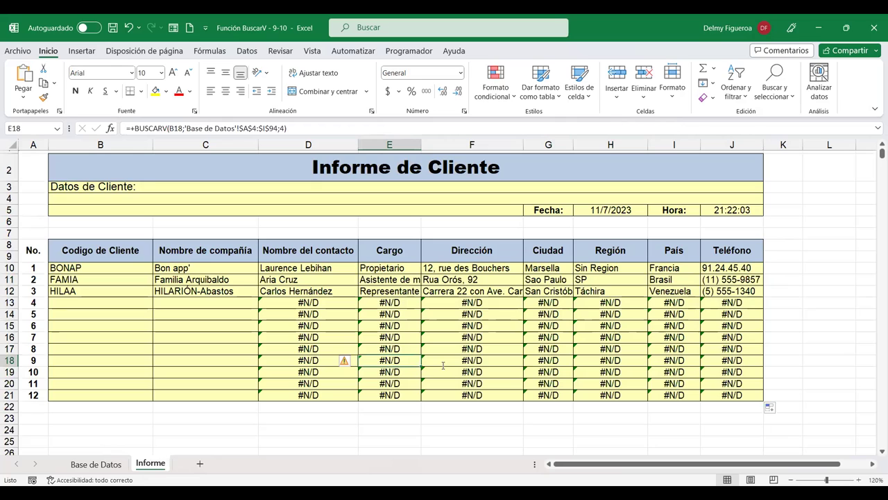
key("F2")
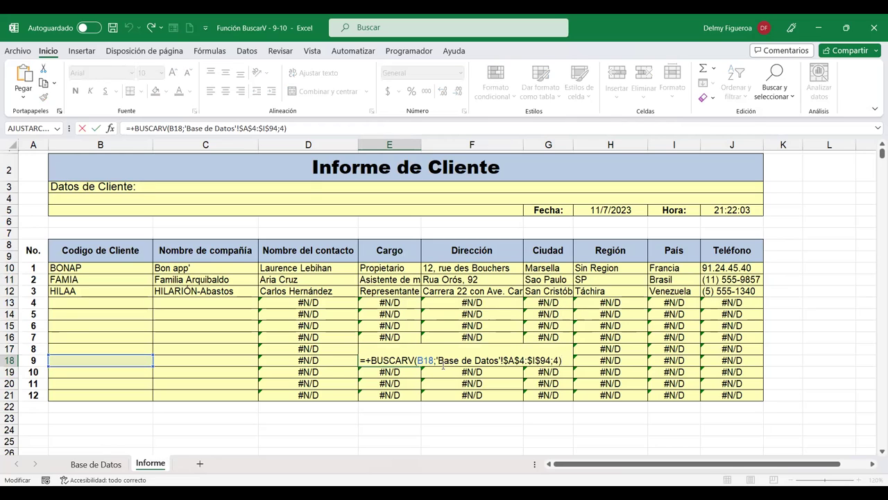
key("Return")
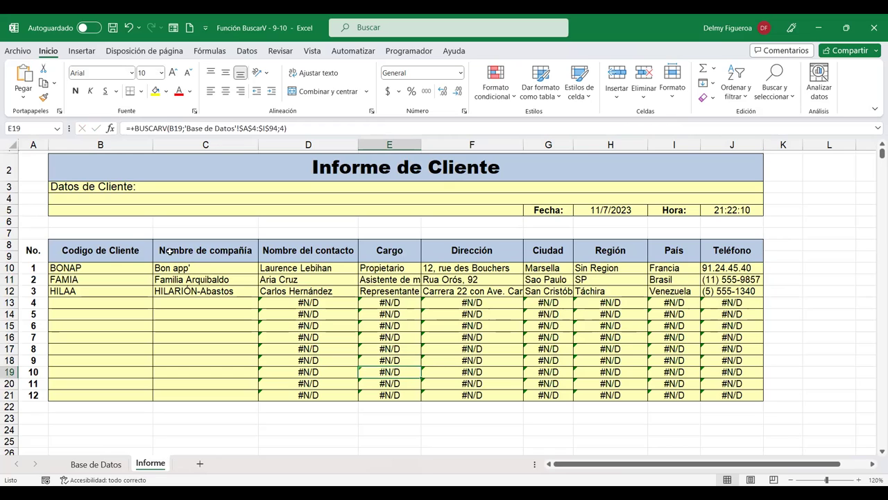
left_click(200, 267)
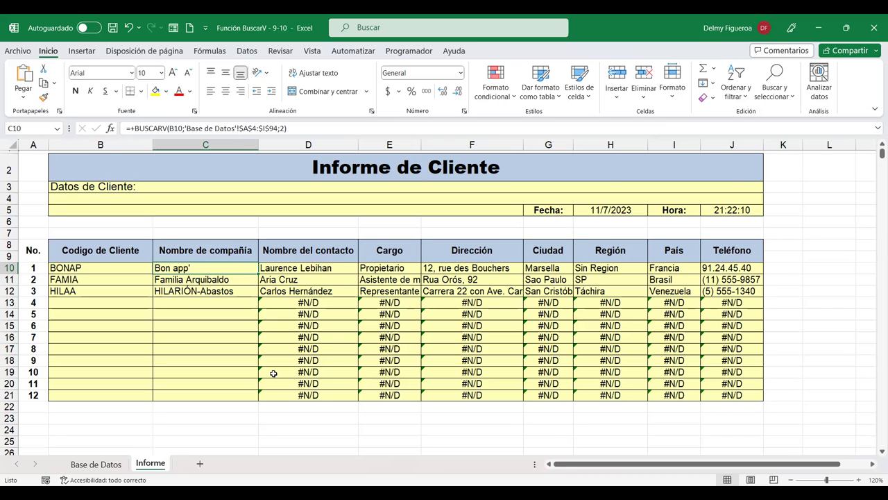
scroll(274, 372, "down", 1)
left_click(307, 261)
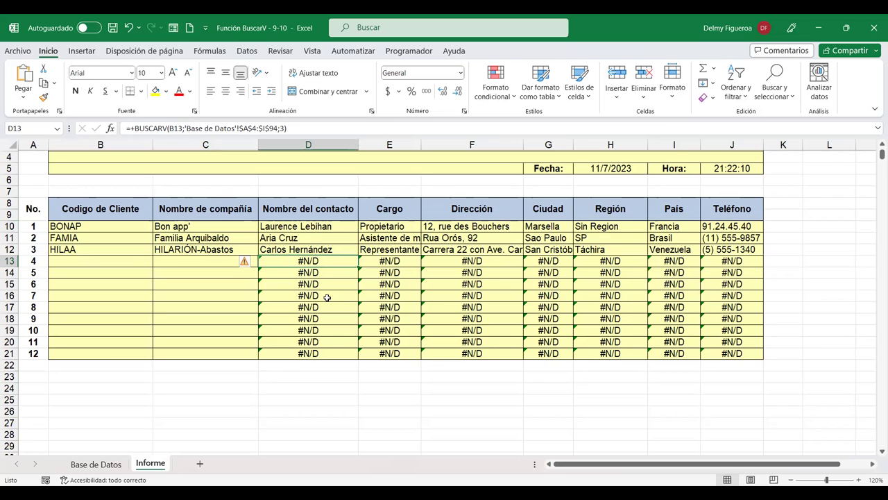
left_click(324, 399)
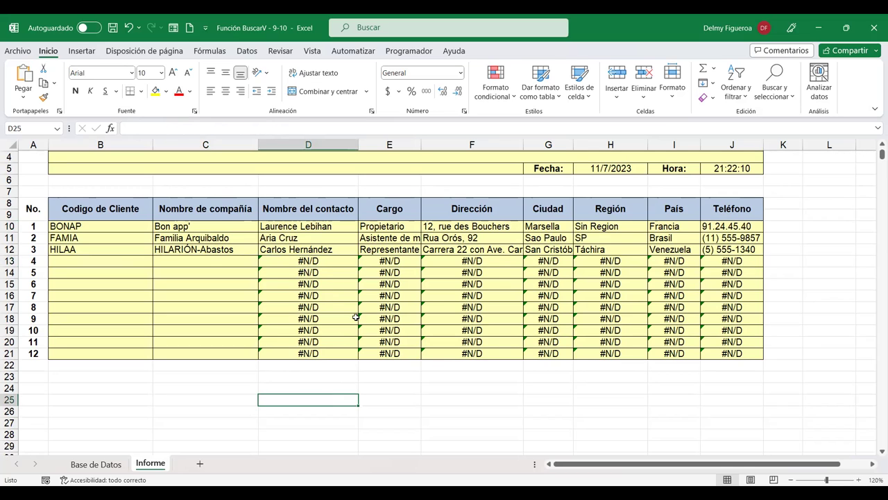
left_click(338, 263)
left_click(575, 295)
left_click(683, 307)
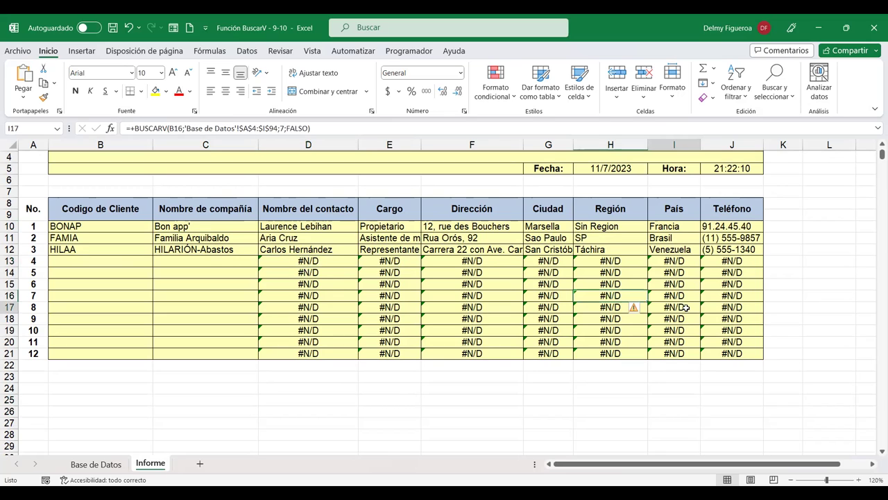
left_click(671, 332)
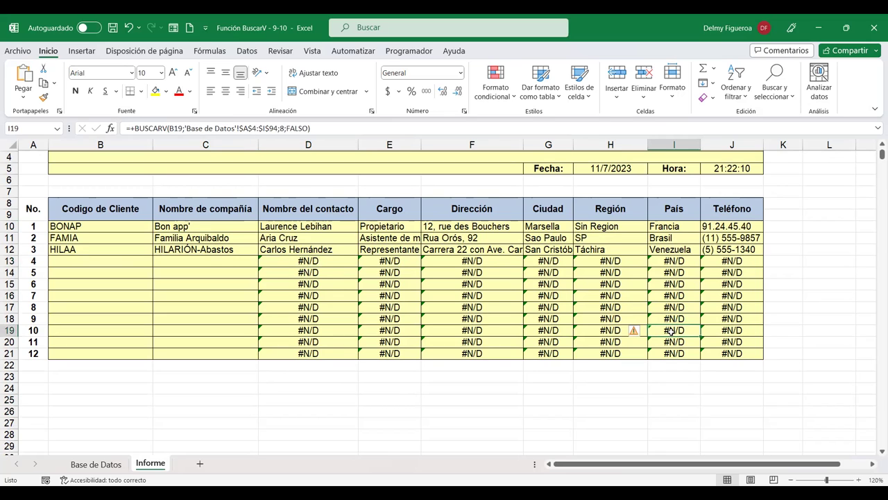
left_click(399, 305)
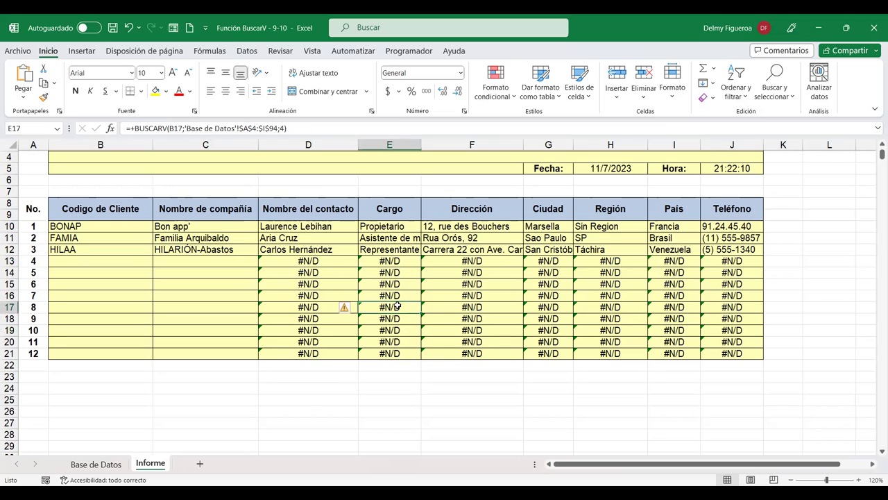
left_click(96, 263)
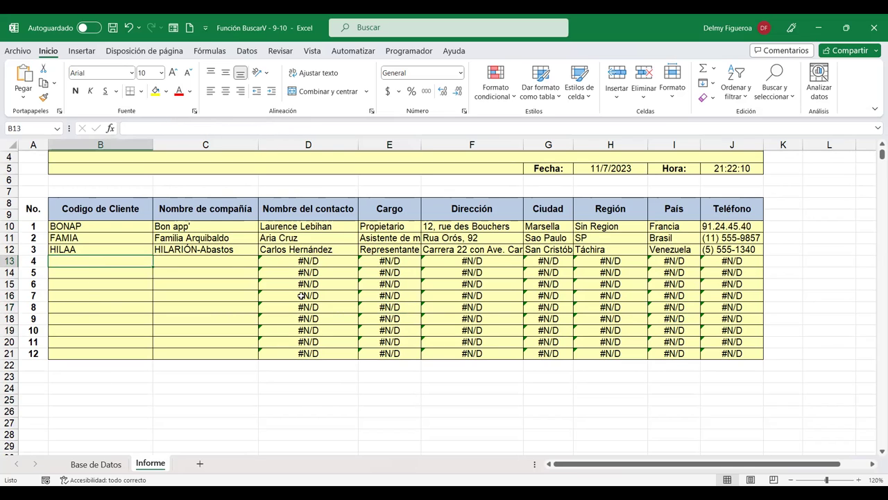
left_click(335, 292)
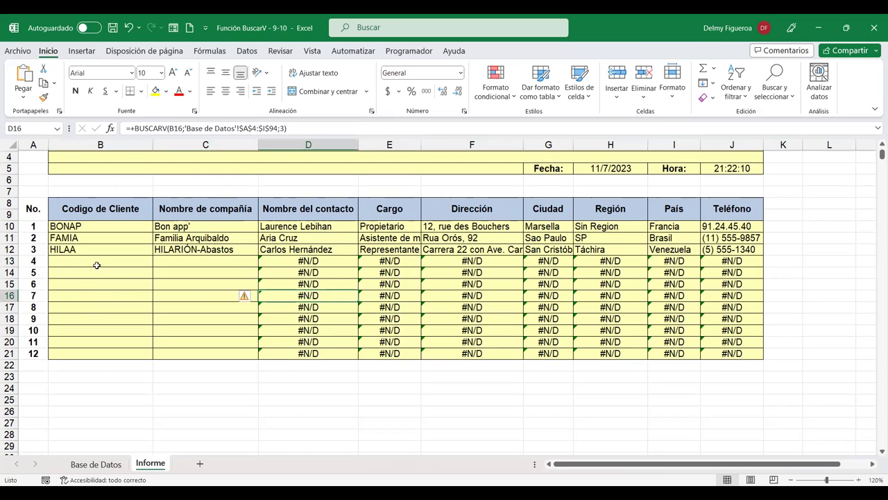
left_click(110, 295)
left_click_drag(111, 261, 114, 354)
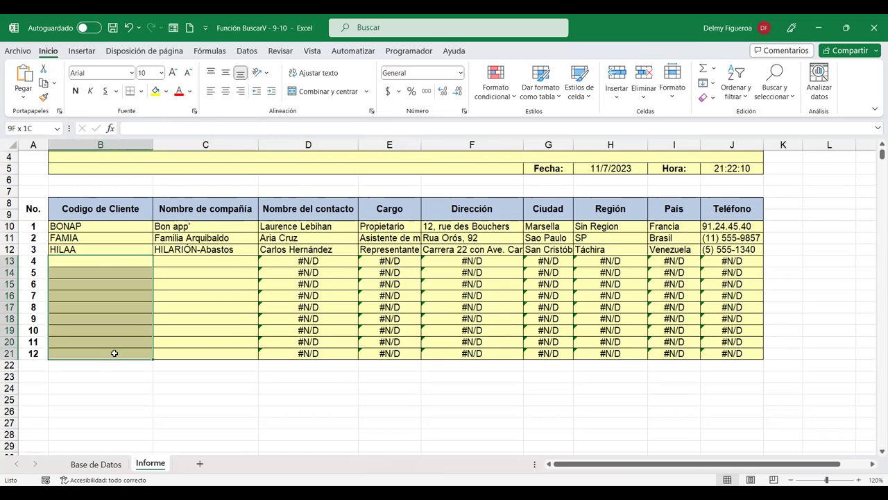
left_click(308, 285)
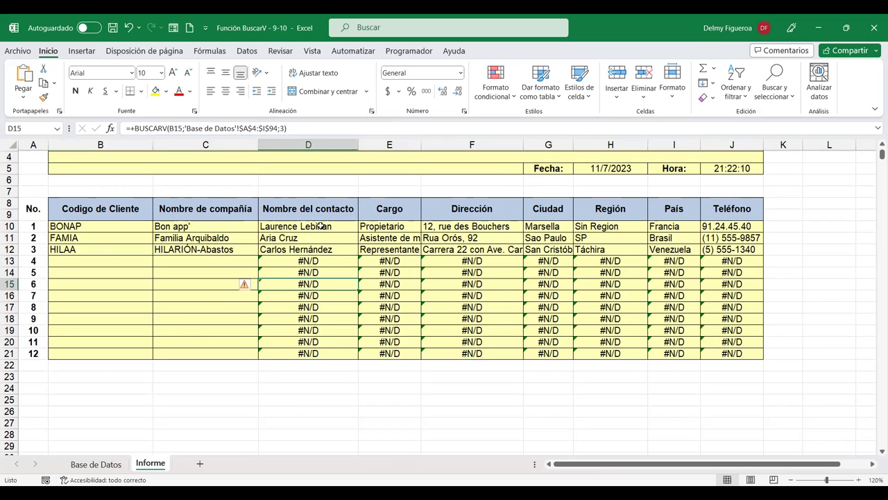
left_click(332, 260)
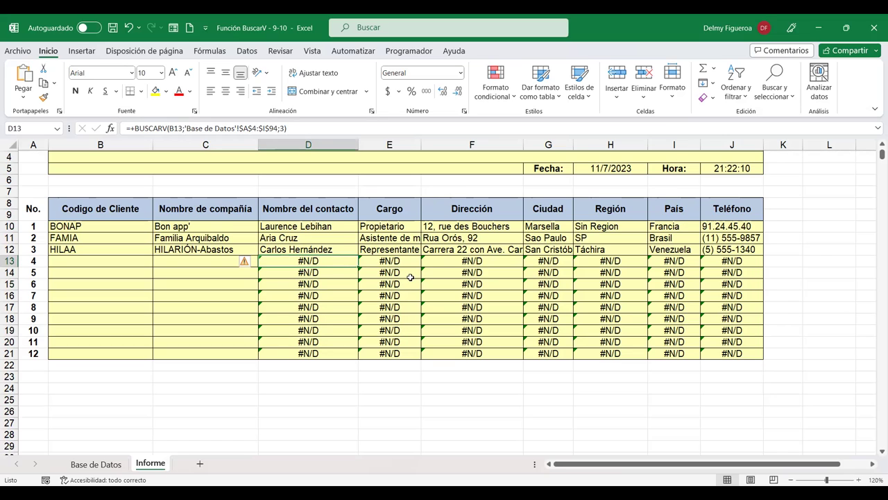
left_click(306, 388)
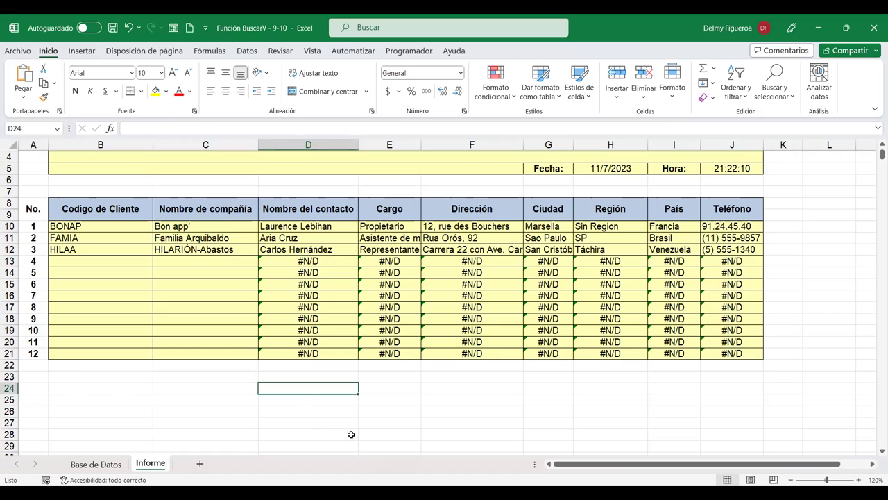
type("+SI")
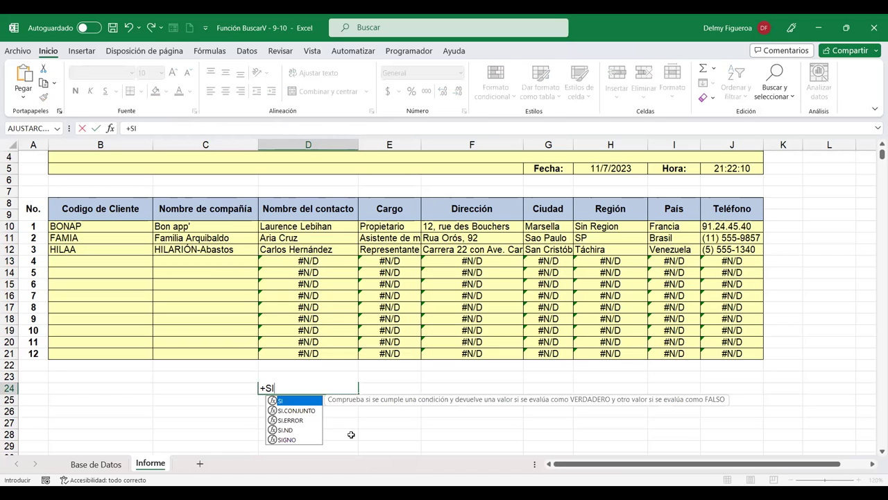
left_click(302, 420)
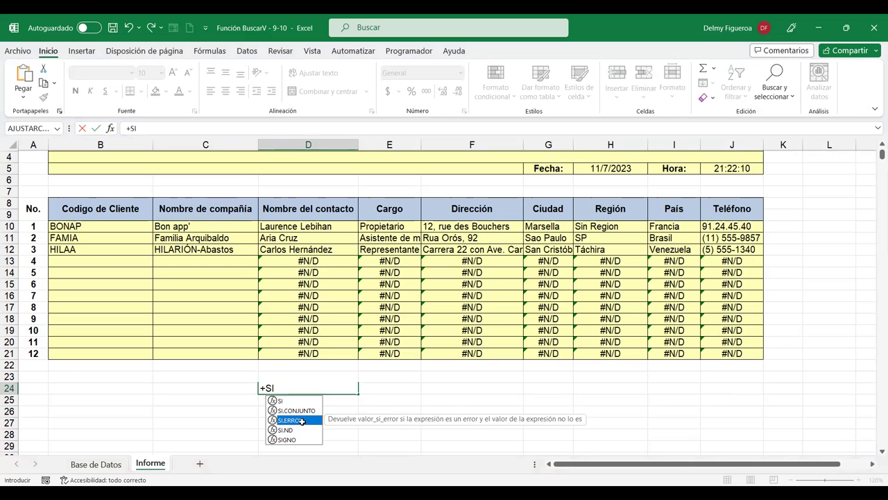
double_click(302, 420)
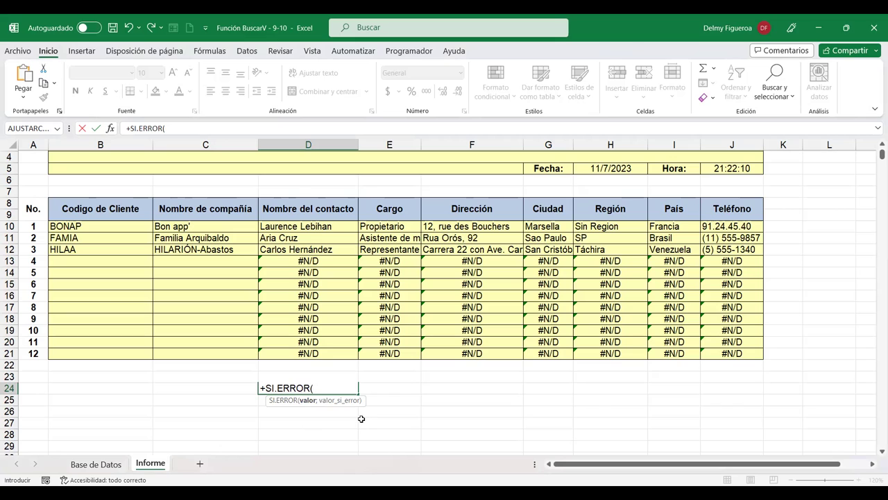
key("Escape")
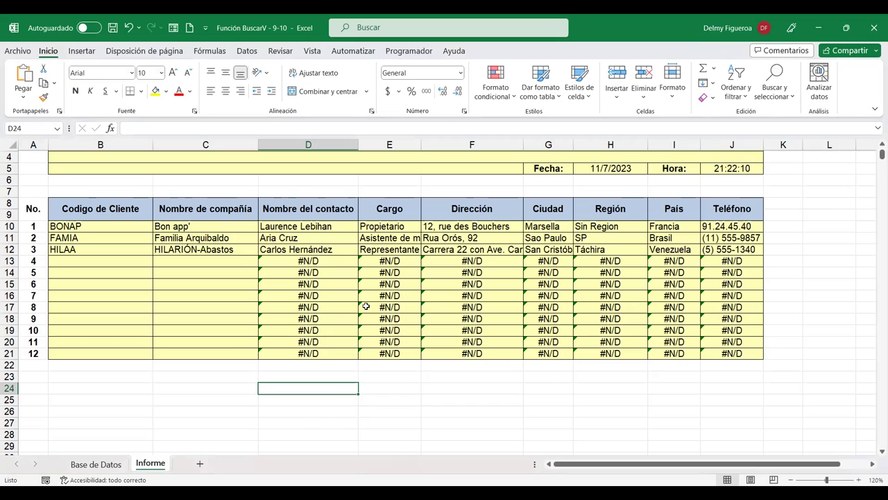
Change D13 to =SI.ERROR(BUSCARV(B13;'Base de Datos'!$A$4:$I$94;3);"") so empty codes show blank.
left_click(316, 263)
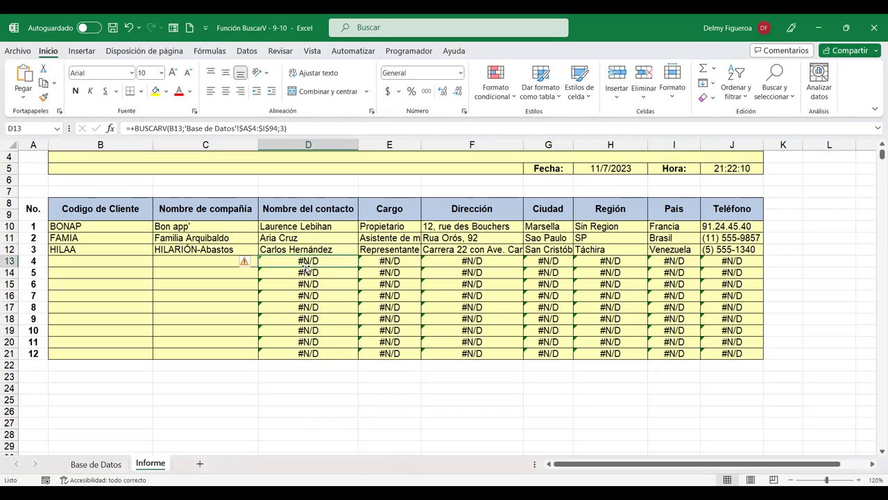
double_click(307, 266)
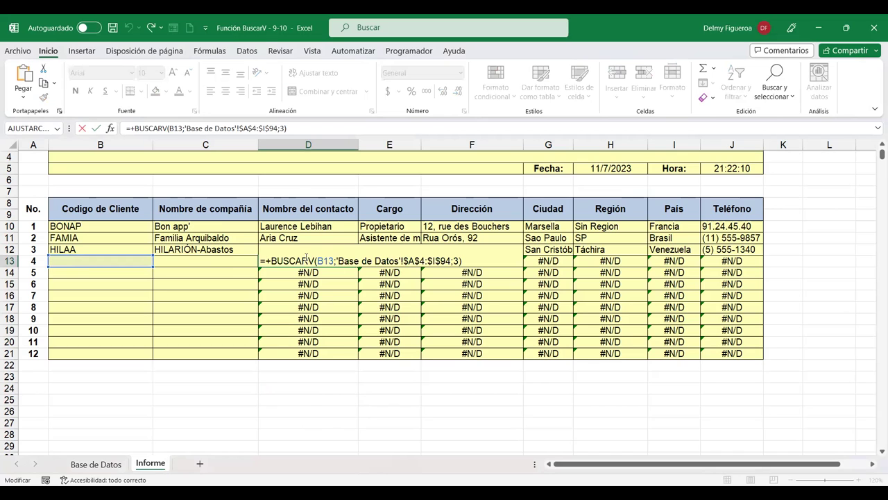
left_click(269, 260)
key("BackSpace")
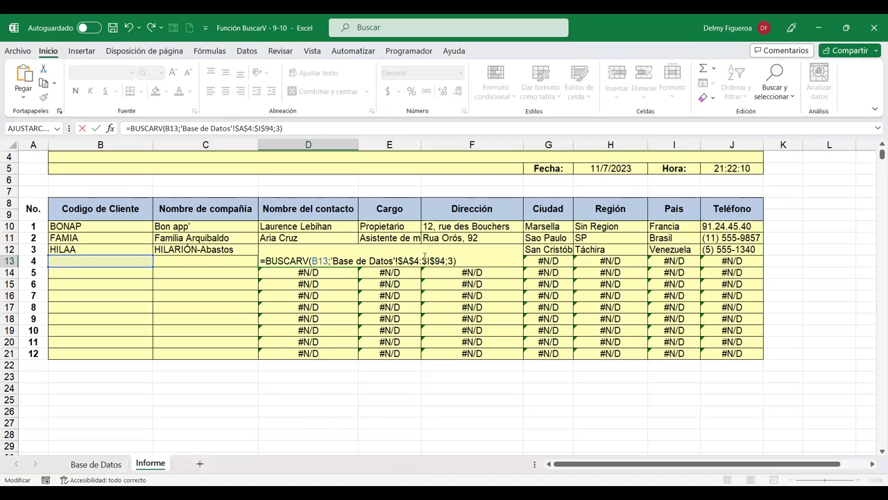
type("SI.ERR")
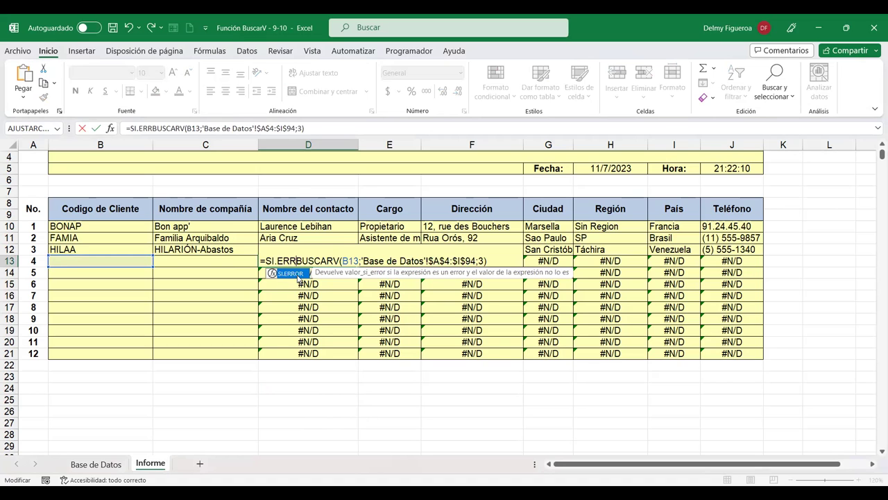
double_click(297, 275)
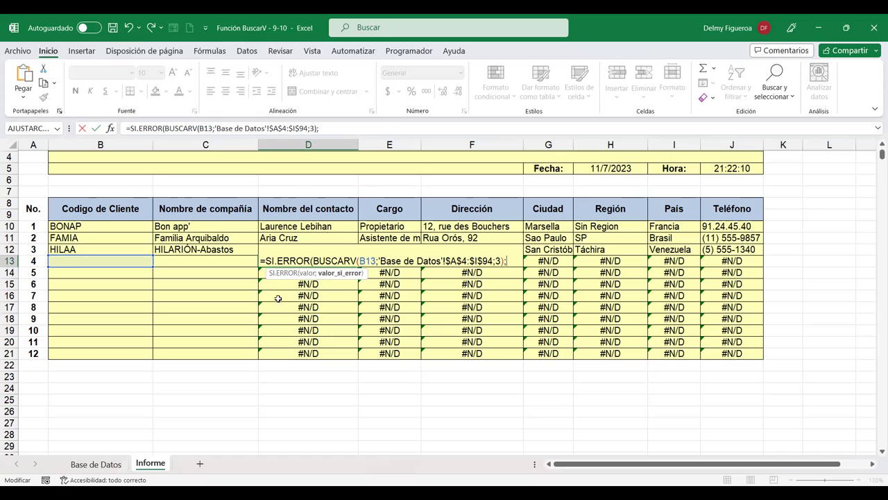
type(";")
type("\"\"")
type(")")
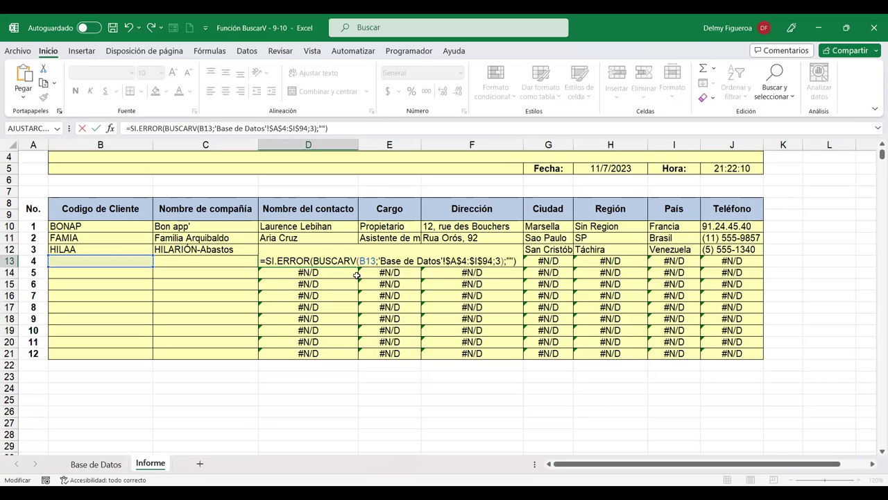
key("Return")
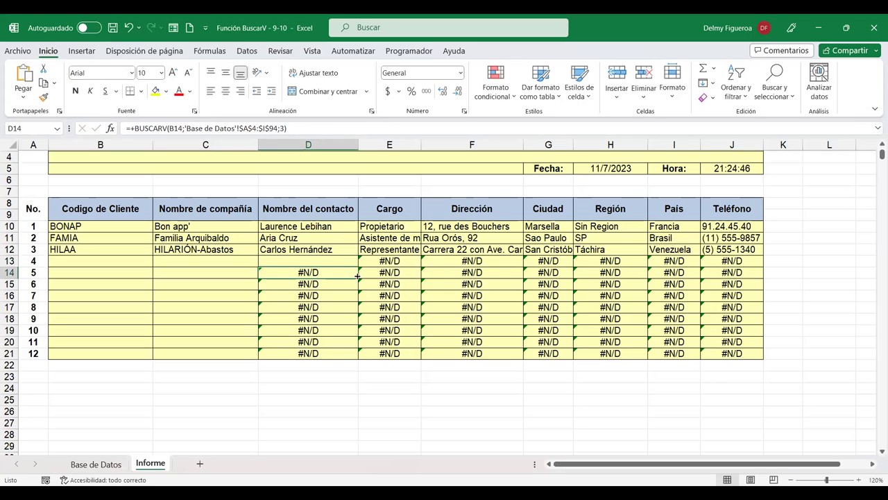
Fill the error-safe D13 contact formula down to D21.
left_click(354, 266)
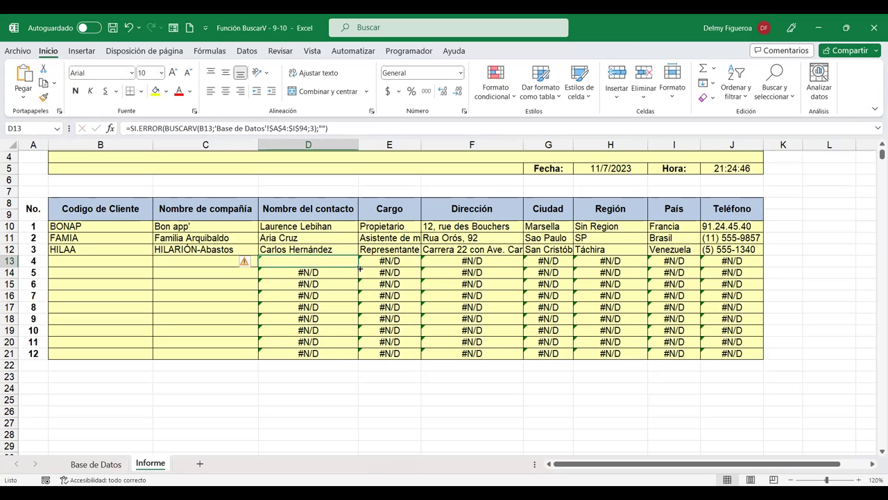
left_click_drag(354, 266, 354, 359)
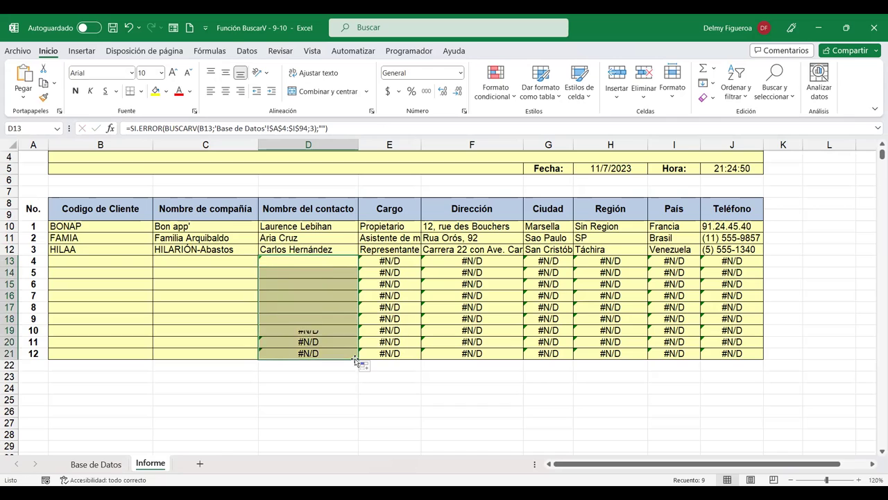
left_click(314, 293)
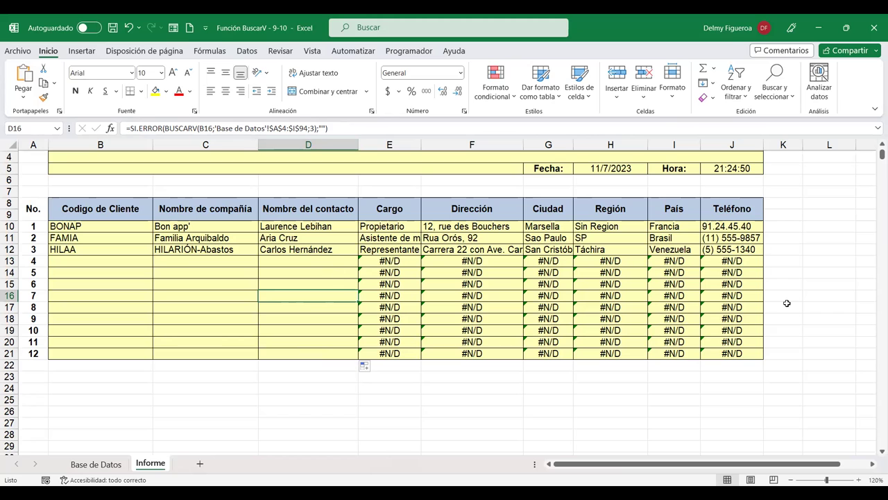
Look up the DUMON client code on the Base de Datos sheet, then return to Informe.
left_click(80, 259)
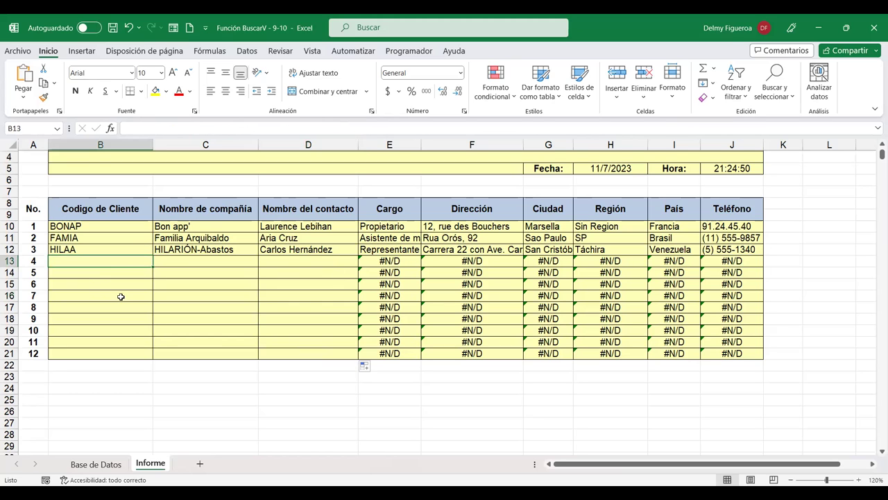
left_click(97, 464)
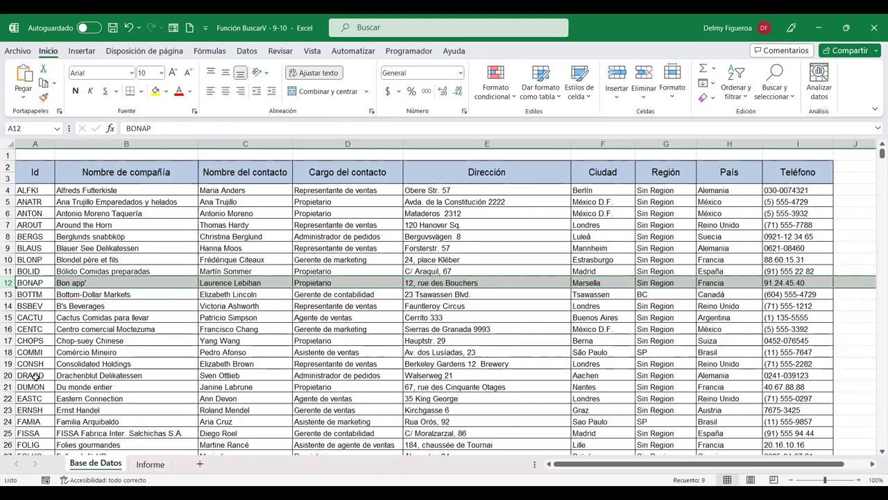
left_click(38, 388)
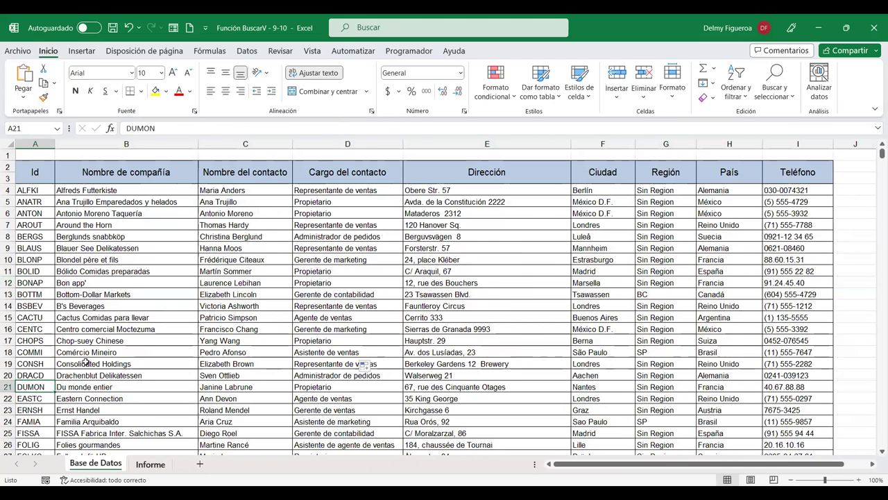
key("ctrl+Page_Down")
Enter DUMON in B13 so row 13 fills with Propietario, Nantes, Francia and 40.67.88.88.
type("DU")
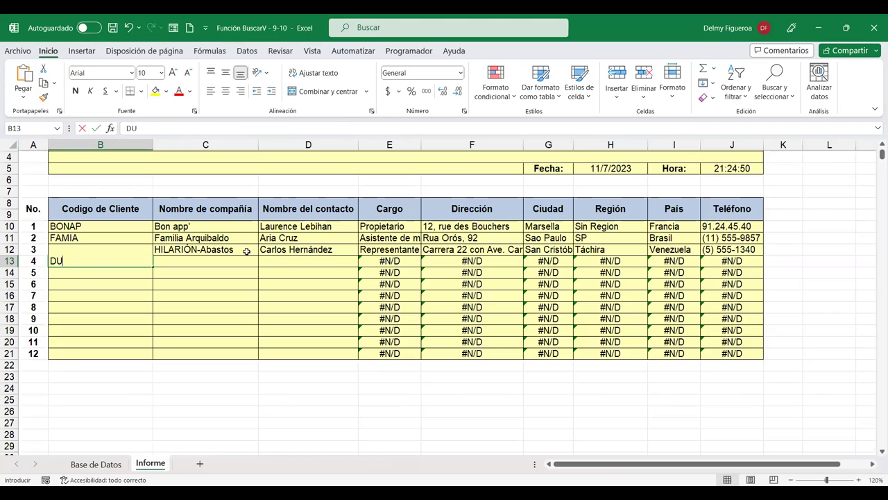
type("MON")
key("Return")
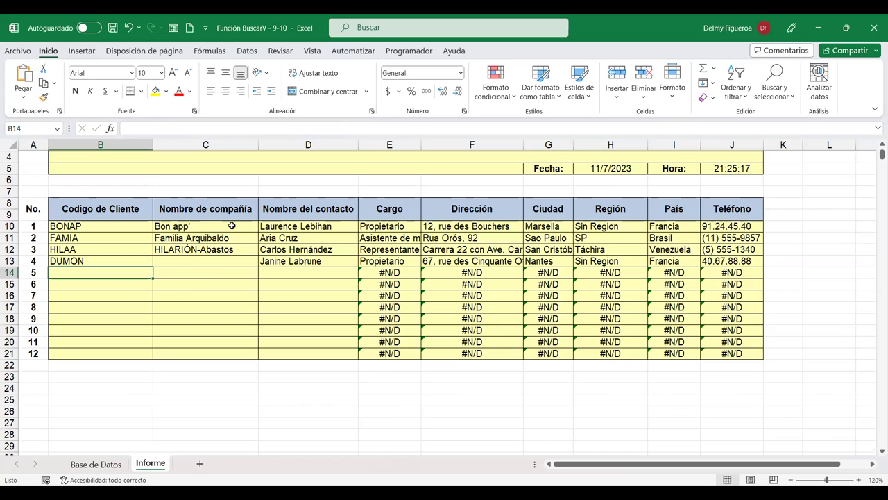
In C10, remove the + before BUSCARV and add FALSO as the exact-match fourth argument.
left_click(232, 225)
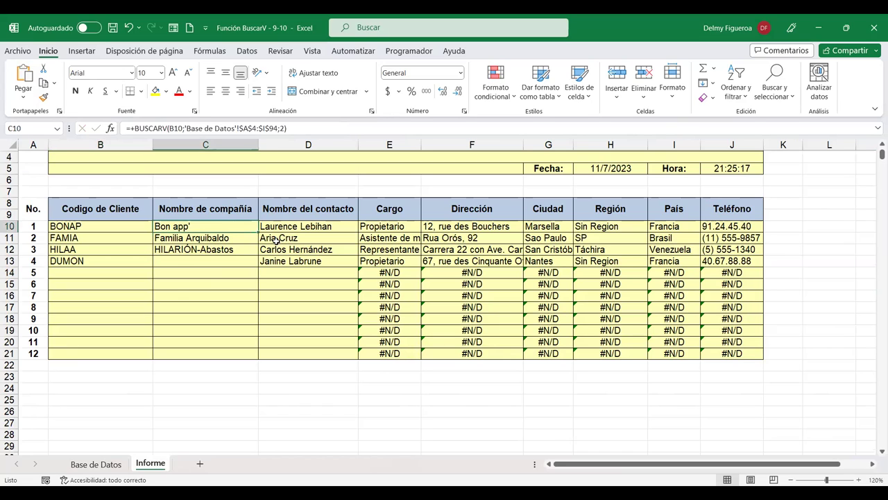
key("F2")
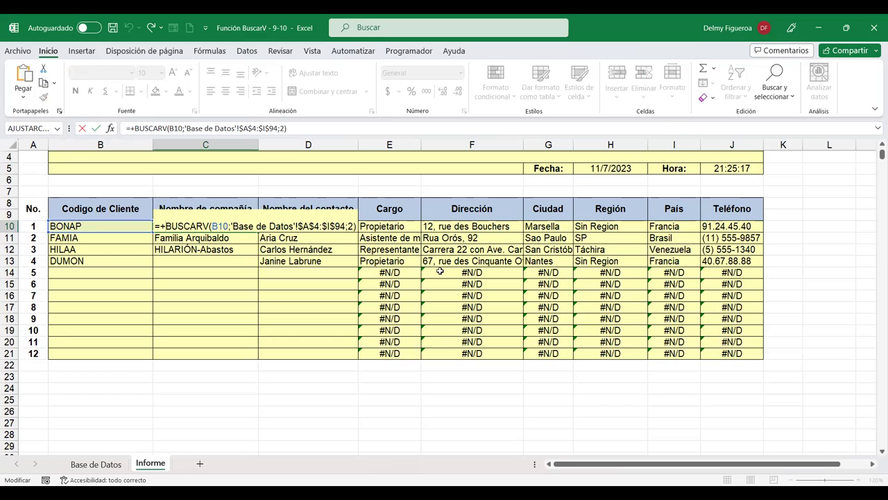
key("BackSpace")
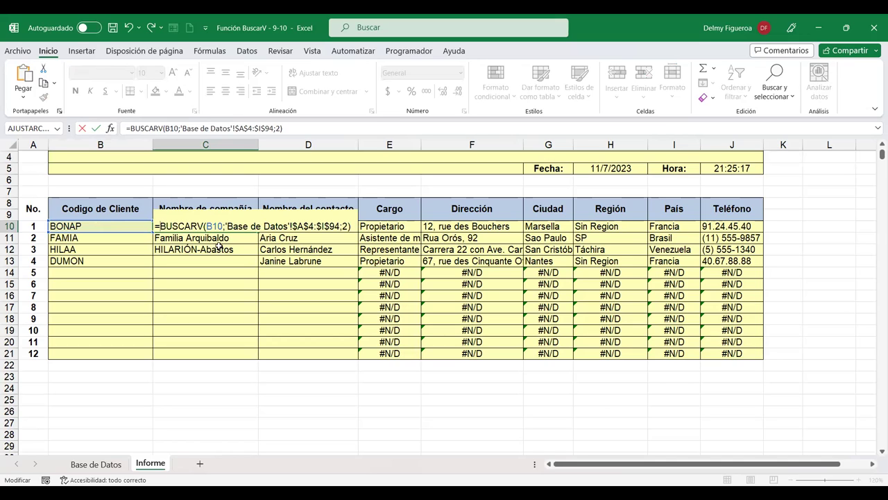
left_click(308, 226)
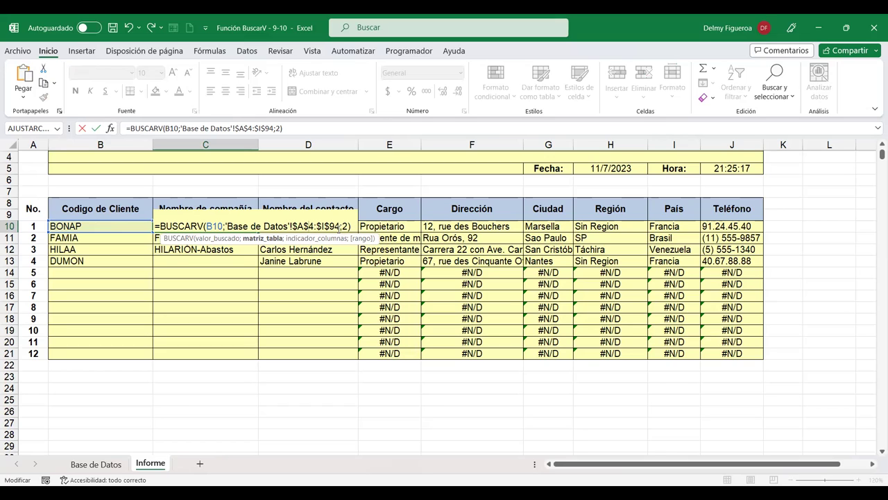
left_click(345, 226)
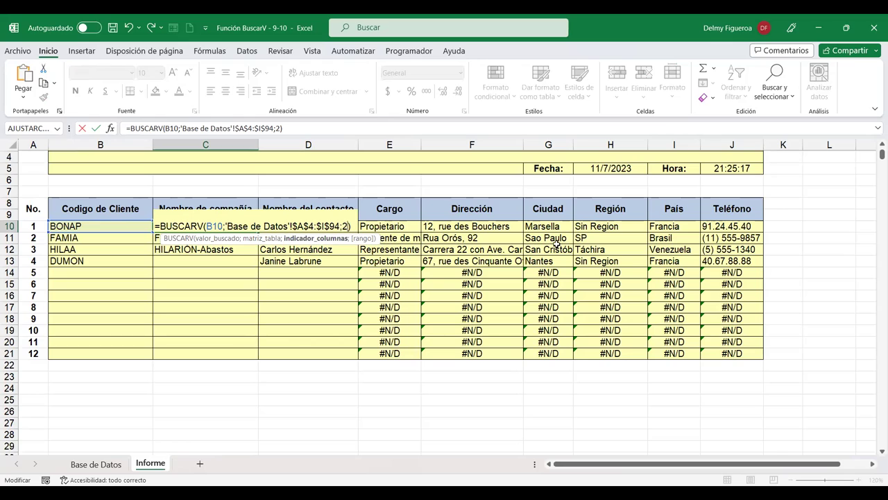
type(";")
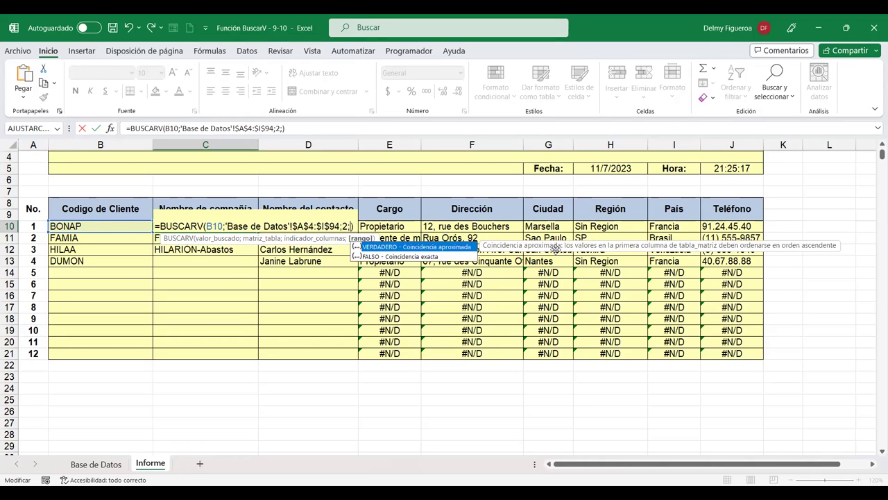
double_click(417, 257)
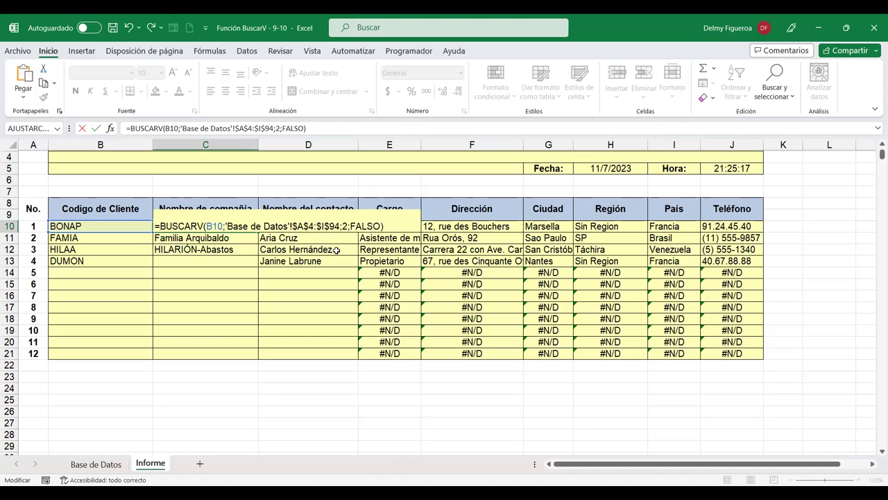
Wrap the C10 lookup in SI.ERROR with a "" fallback, lock the code as $B10, and commit.
type("SI.ERR")
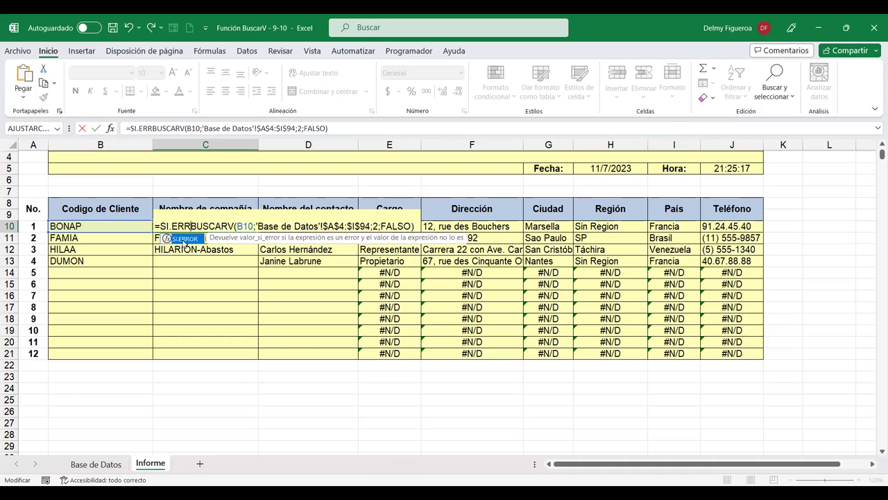
key("Tab")
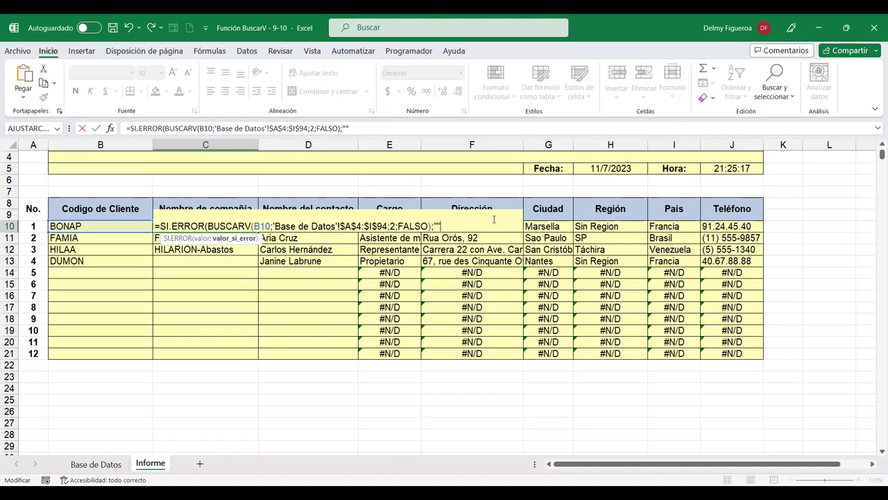
type(")")
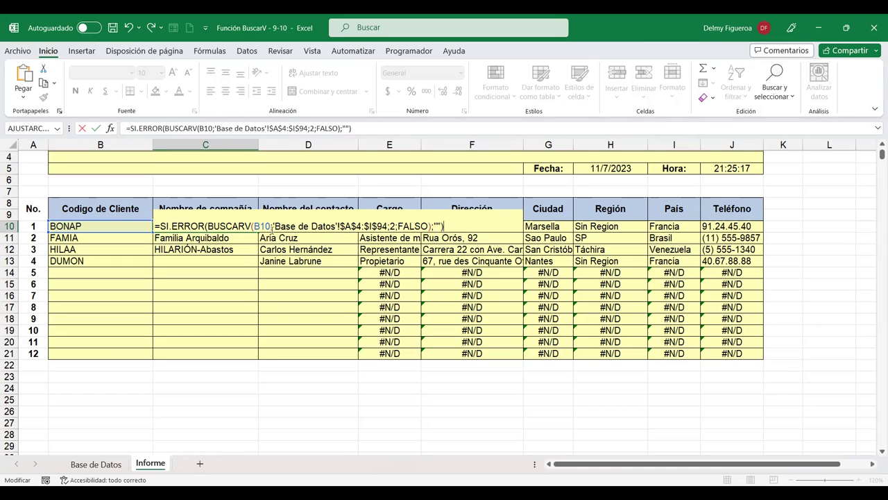
left_click(270, 227)
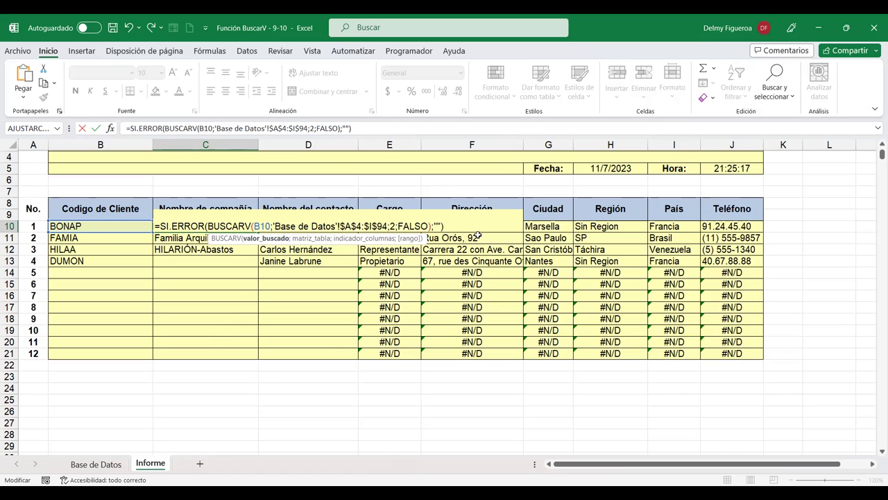
key("F4")
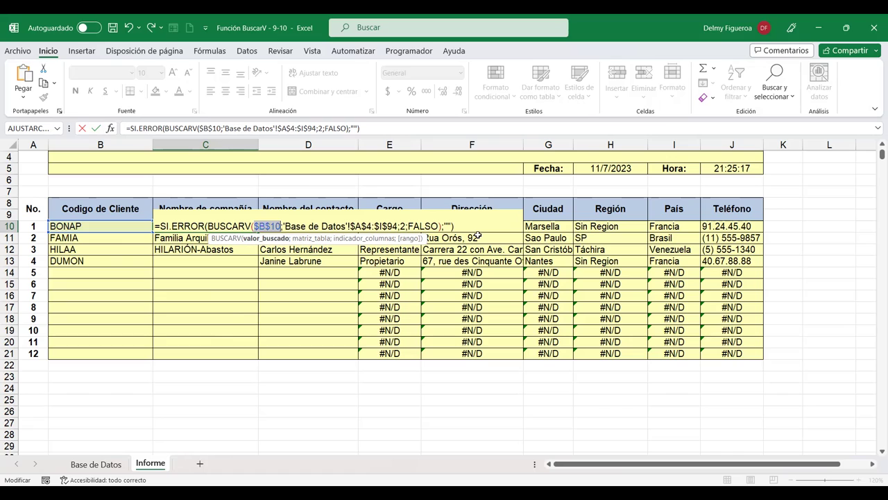
key("F4")
key("F4")
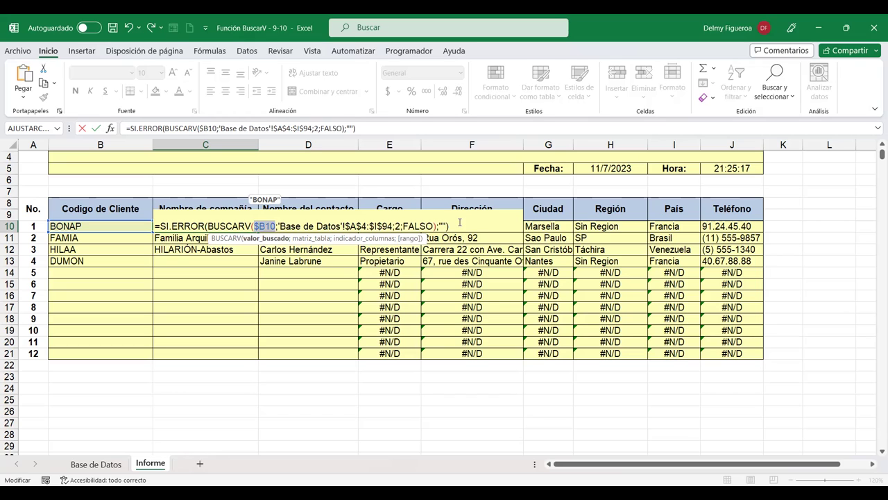
key("ctrl+Return")
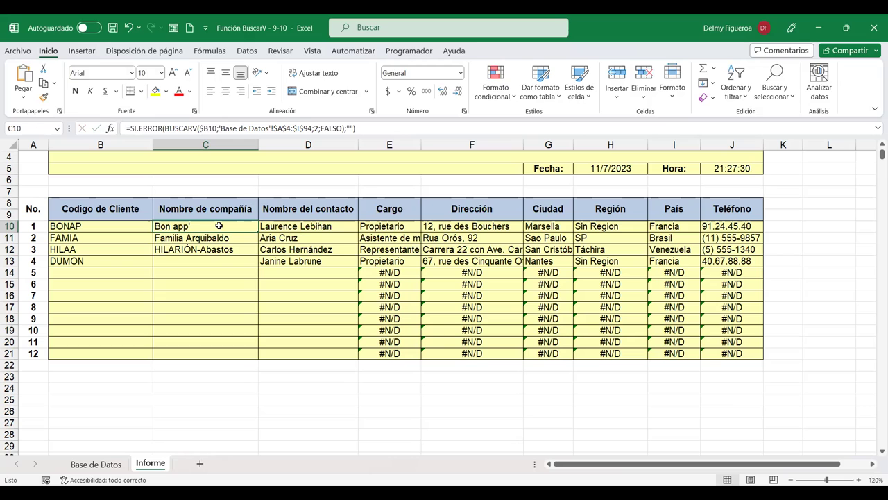
double_click(218, 225)
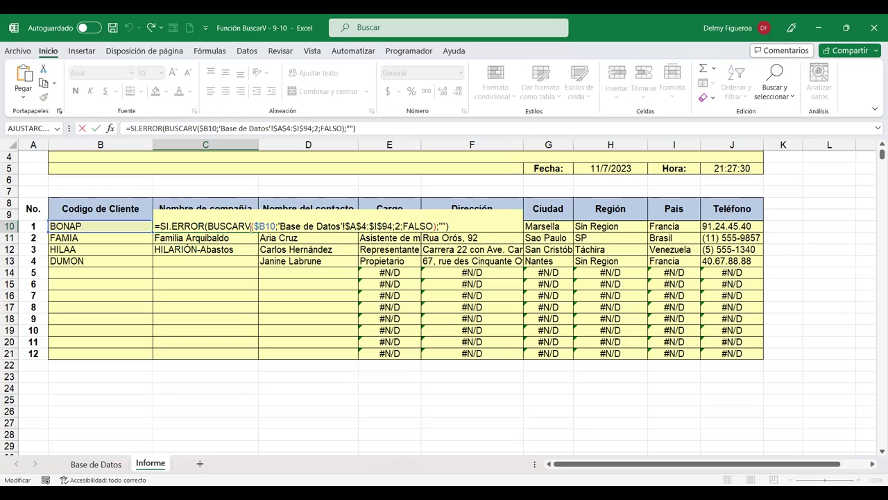
left_click(269, 226)
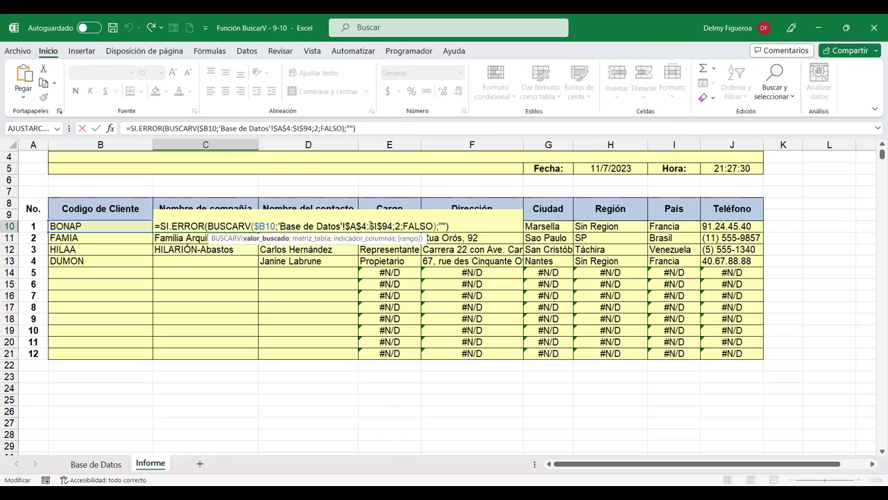
left_click(371, 226)
left_click(398, 226)
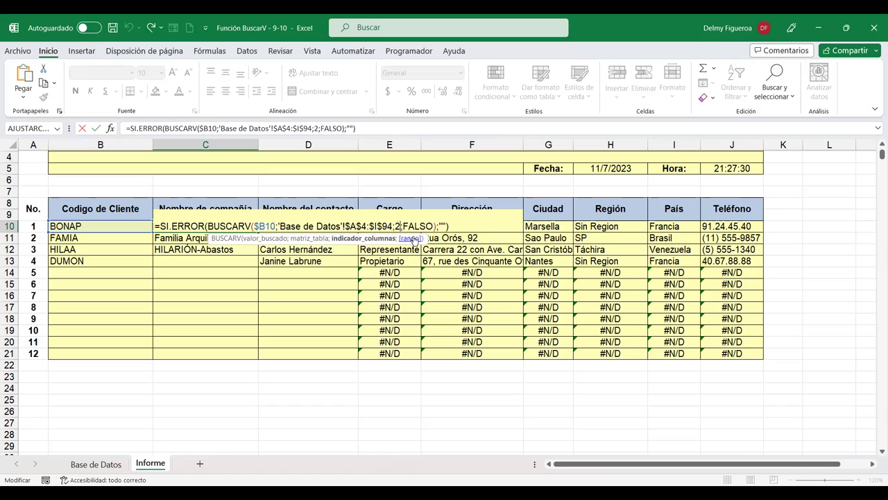
left_click(428, 226)
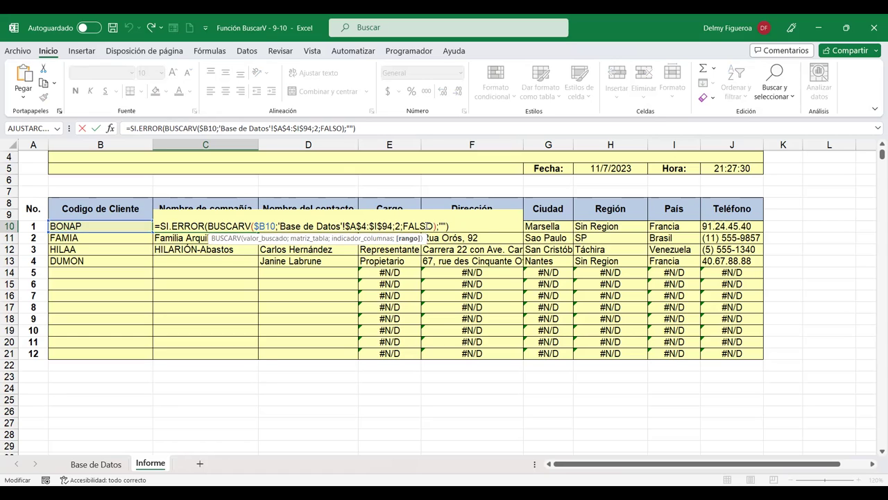
left_click(175, 225)
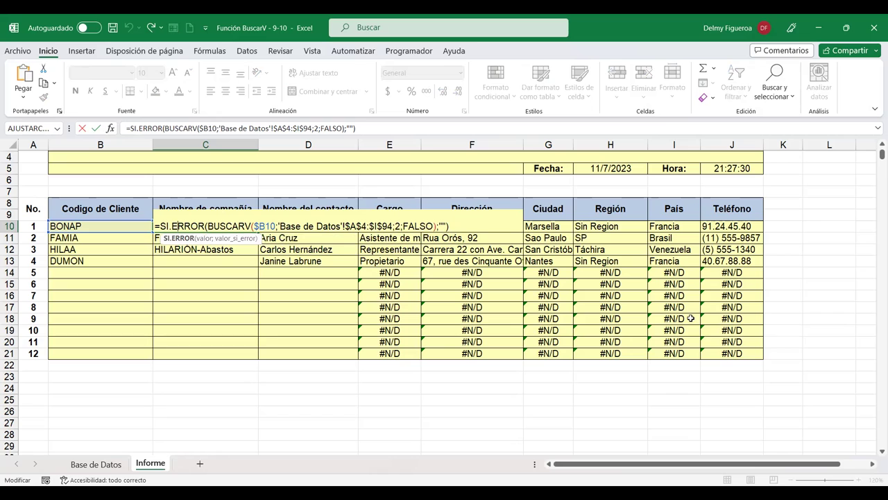
key("Return")
key("Up")
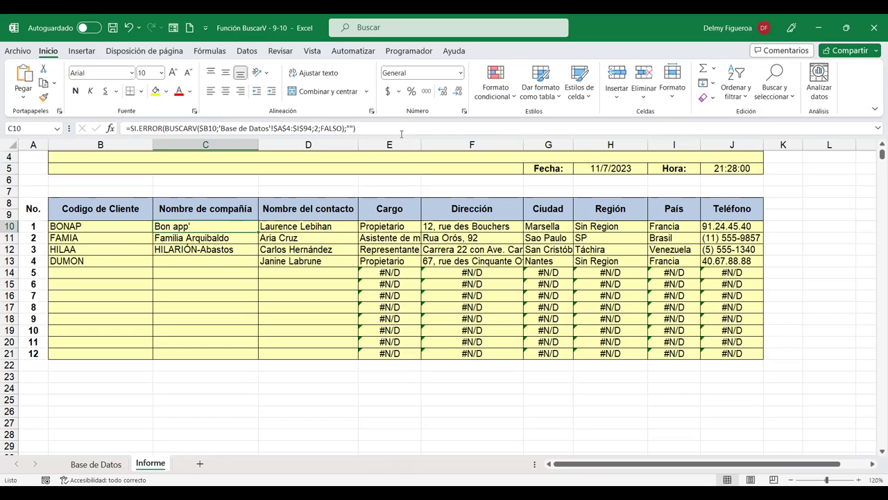
triple_click(402, 129)
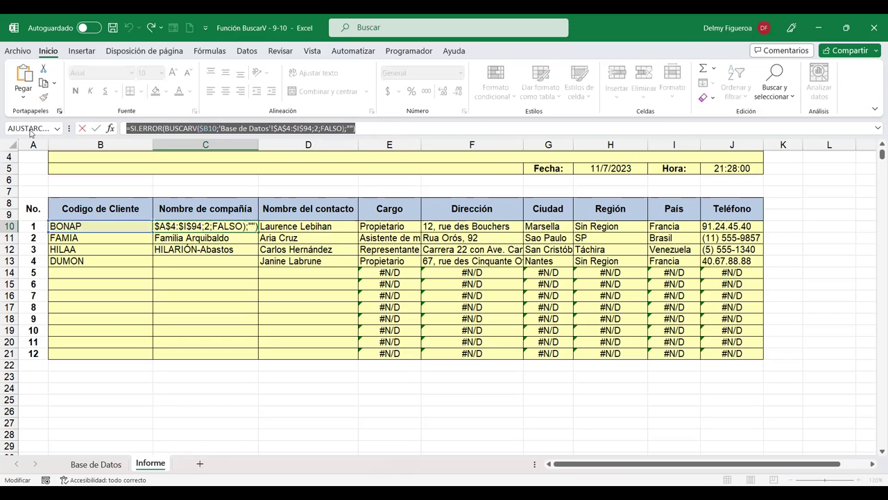
key("Return")
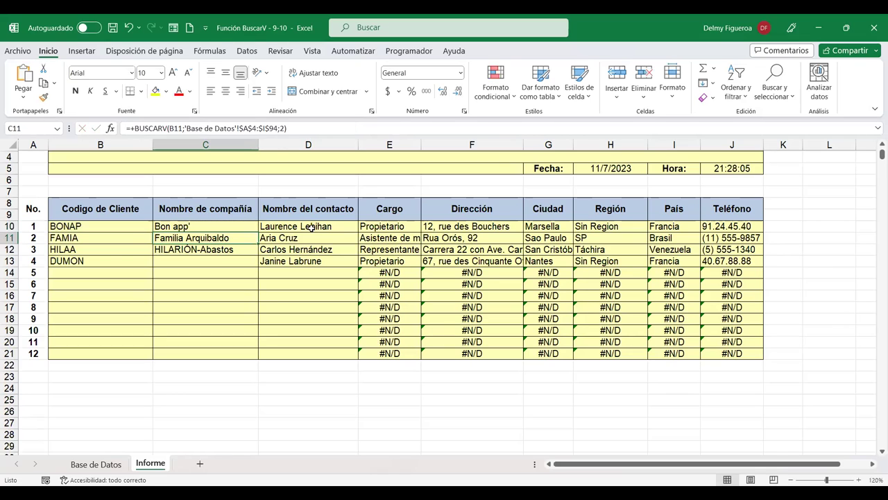
left_click(311, 227)
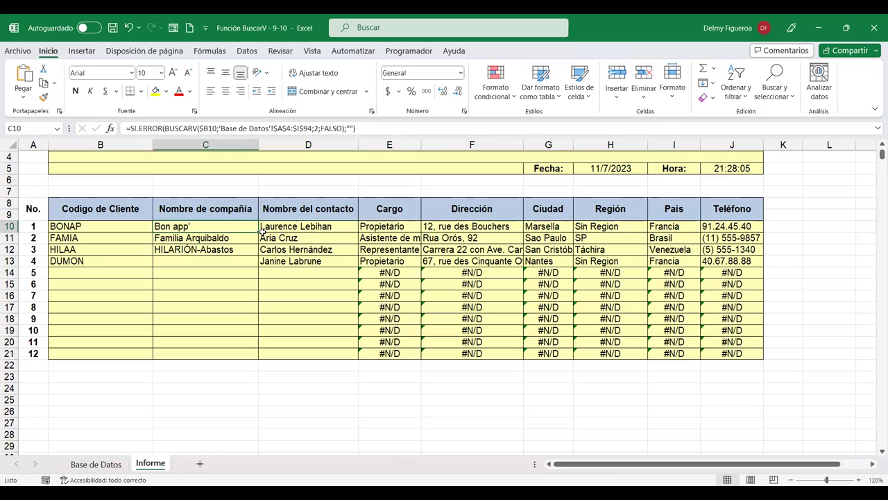
Set the row-10 contact lookup to column 3 and the job-title lookup to column 4.
left_click_drag(254, 229, 749, 234)
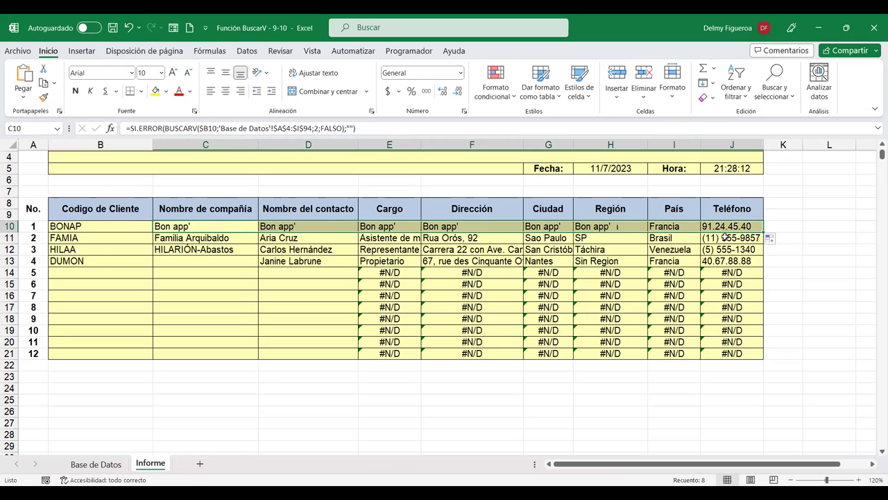
left_click(318, 226)
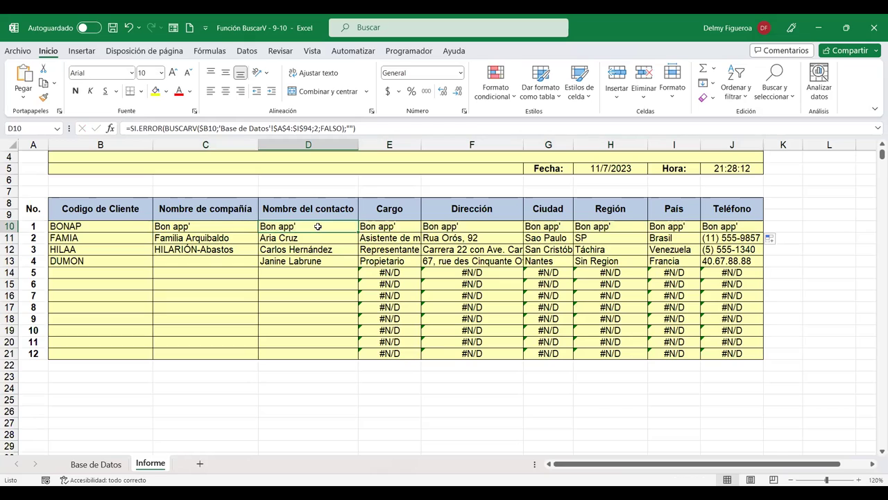
left_click(206, 231)
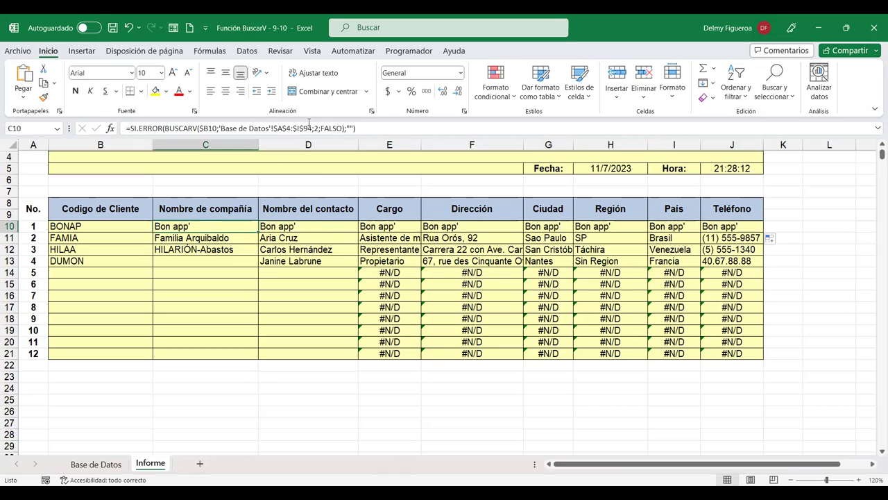
left_click(319, 228)
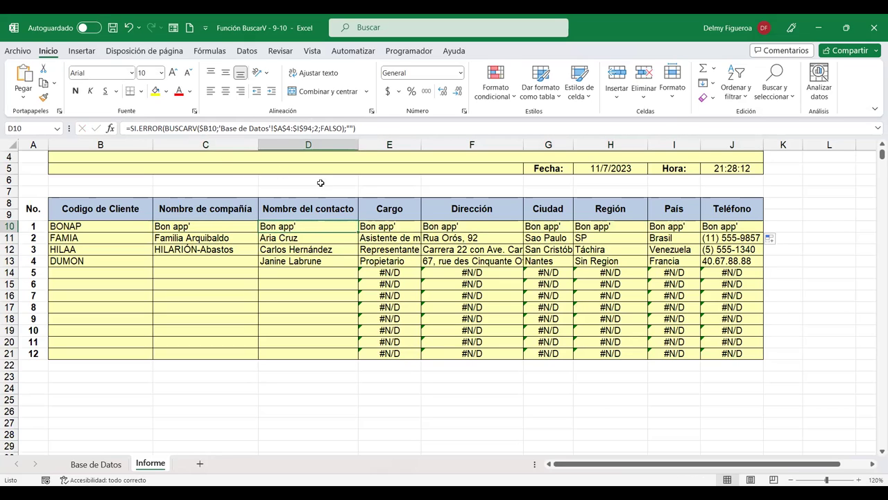
left_click(321, 125)
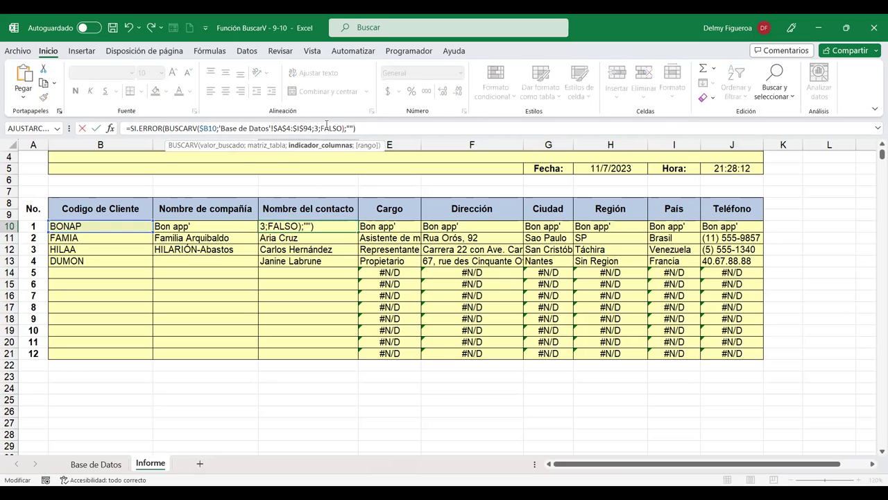
key("Tab")
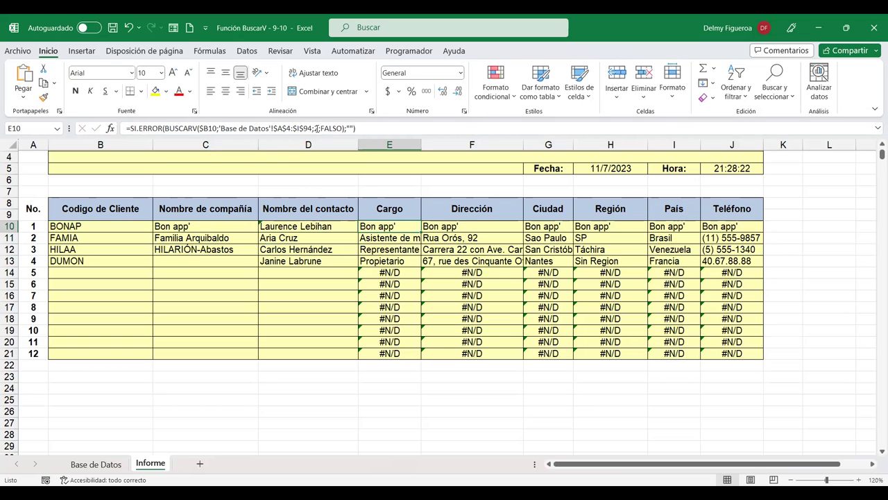
left_click(317, 128)
type("4")
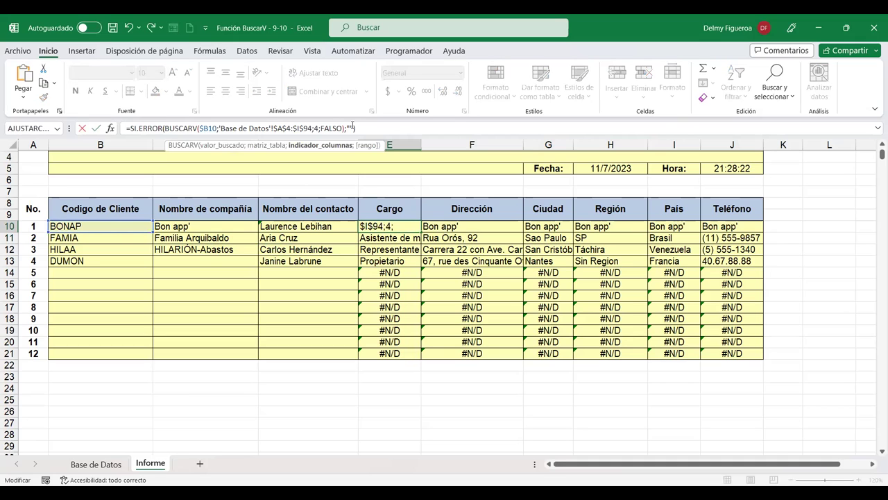
key("Return")
Set the address, city and region lookups to columns 5, 6 and 7.
left_click(451, 225)
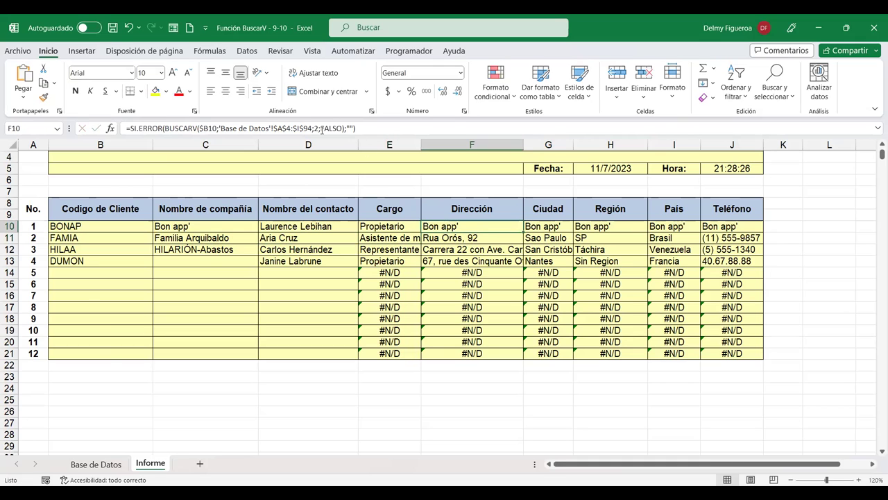
left_click(317, 127)
type("5")
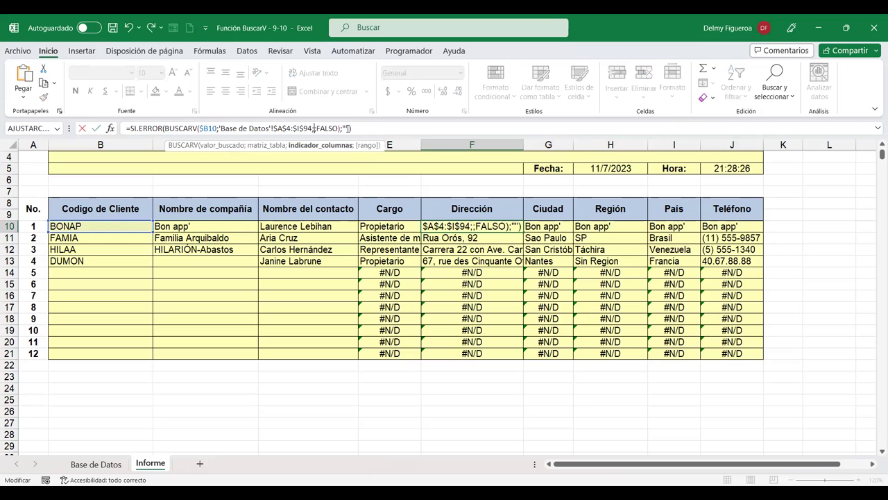
key("Return")
left_click(529, 227)
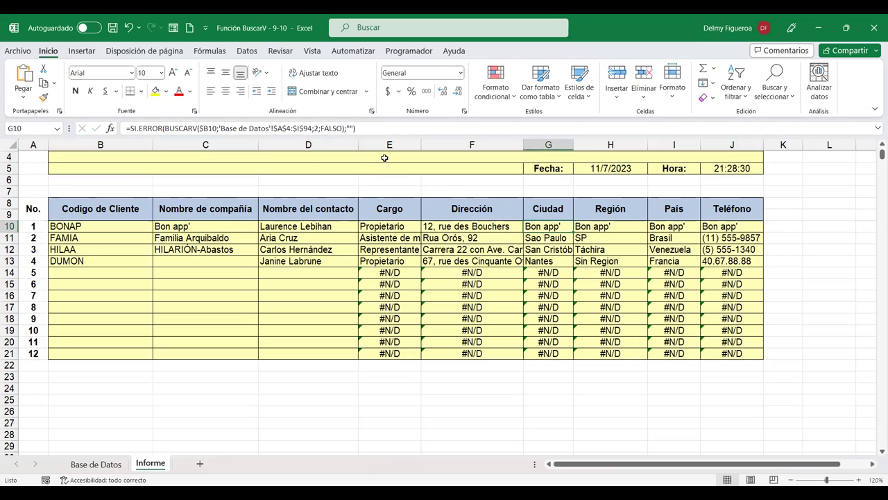
double_click(317, 127)
type("6")
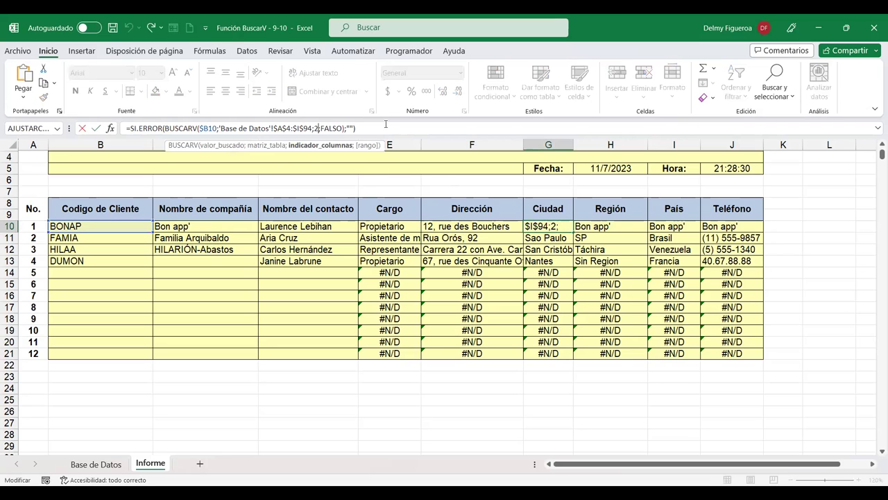
left_click(609, 229)
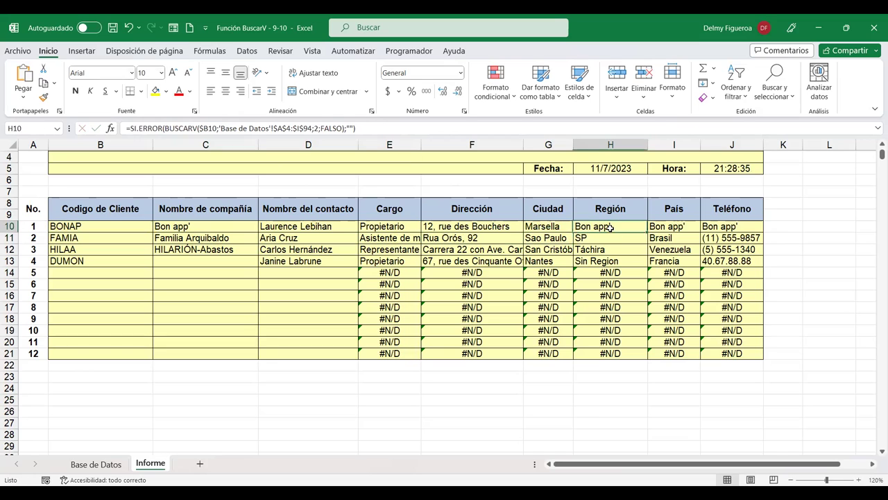
double_click(317, 128)
type("7")
key("Return")
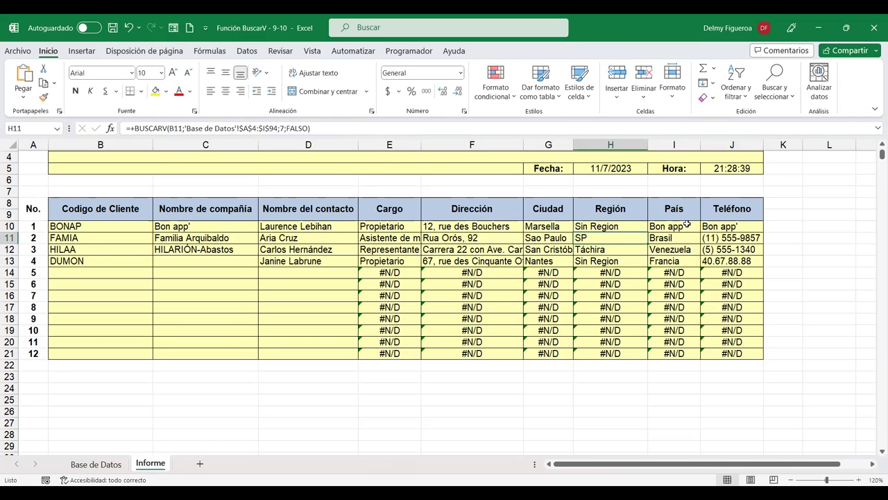
Set the country lookup to column 8 and the phone lookup to column 9.
left_click(687, 222)
left_click(389, 128)
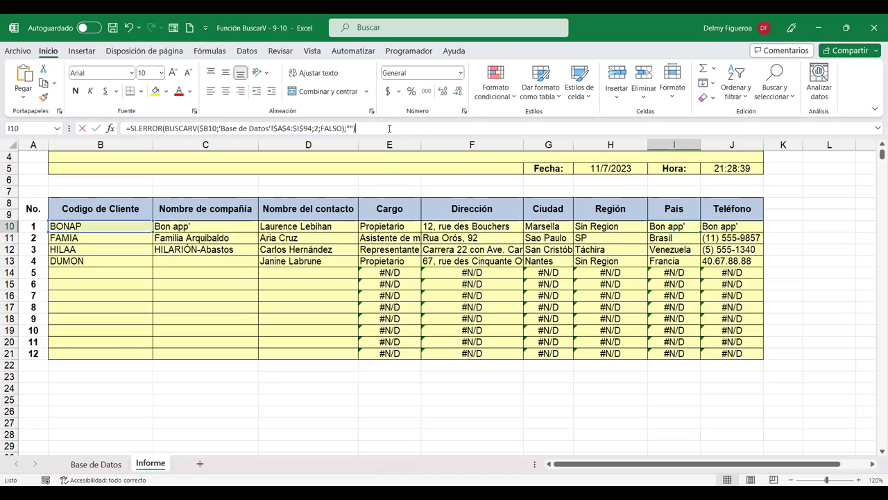
left_click(319, 129)
key("BackSpace")
type("8")
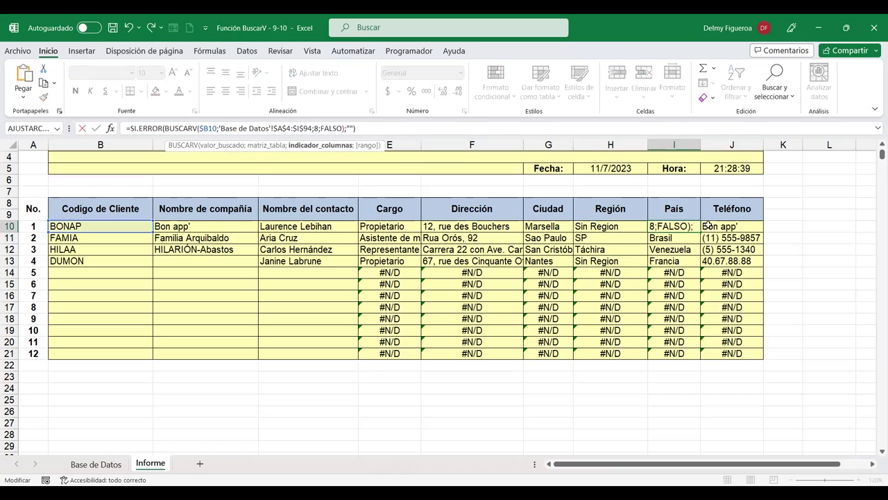
key("Tab")
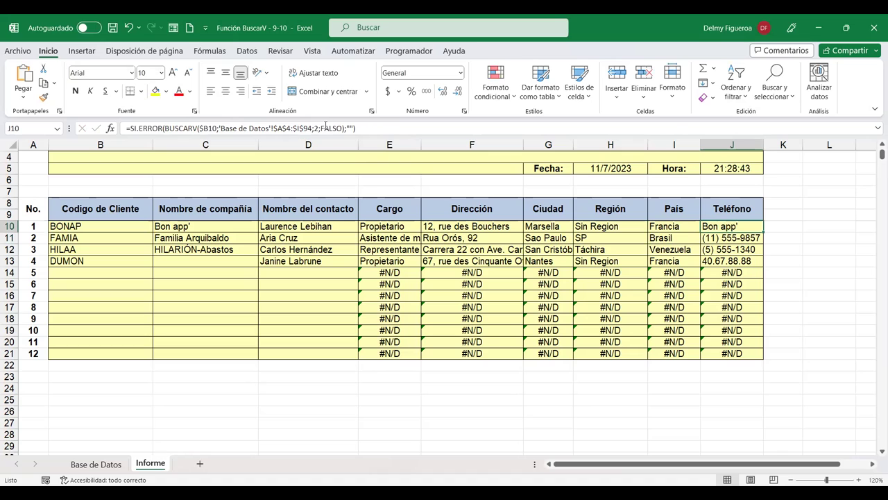
left_click(317, 128)
key("BackSpace")
type("9")
key("Return")
Fill the C10:J10 lookups down to row 21 and verify the results against Base de Datos.
mouse_move(236, 228)
left_mouse_down()
mouse_move(764, 231)
mouse_move(760, 355)
left_mouse_up()
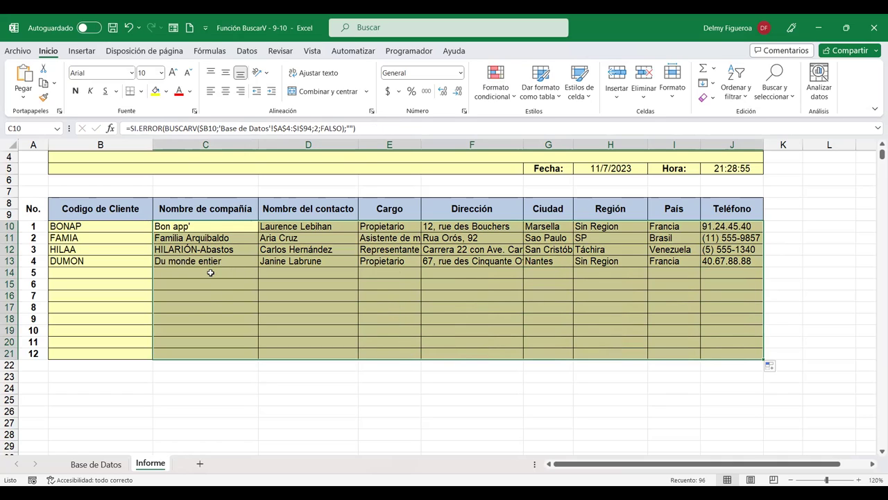
left_click(213, 259)
left_click(331, 259)
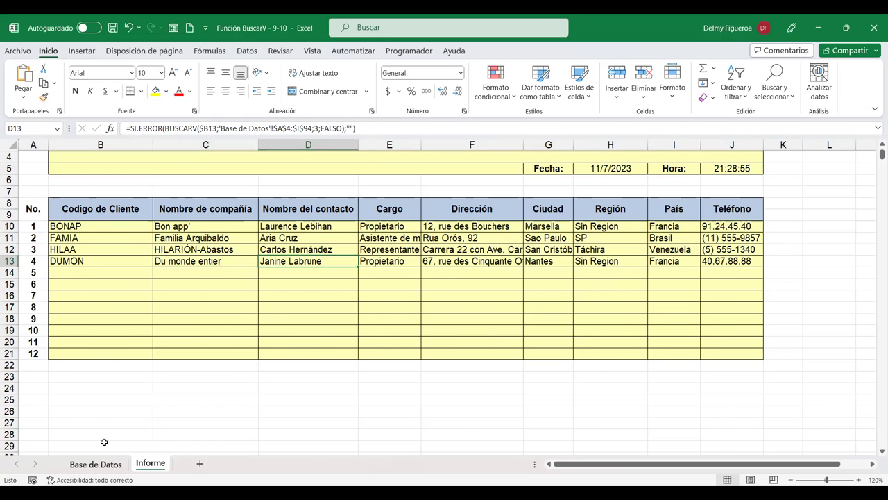
left_click(98, 464)
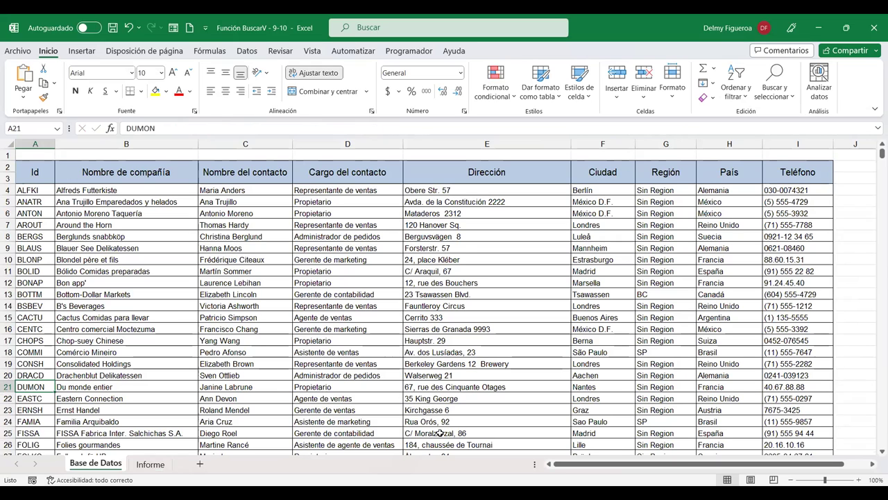
left_click(150, 463)
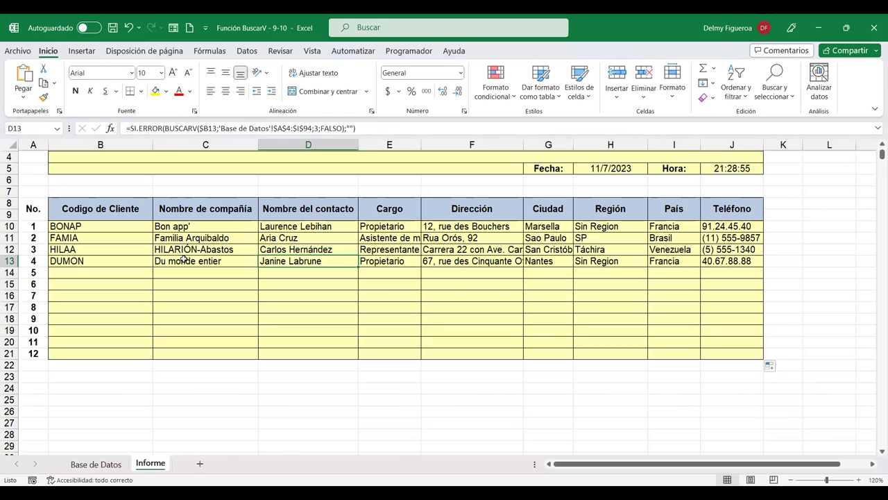
left_click(436, 328)
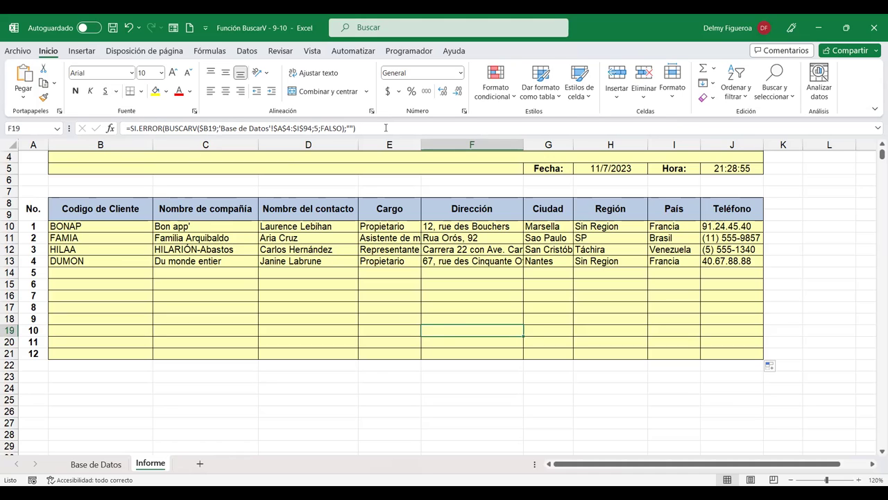
Inspect the formulas in the empty report rows and check the Base de Datos client list.
left_click(689, 318)
left_click(718, 307)
left_click(678, 307)
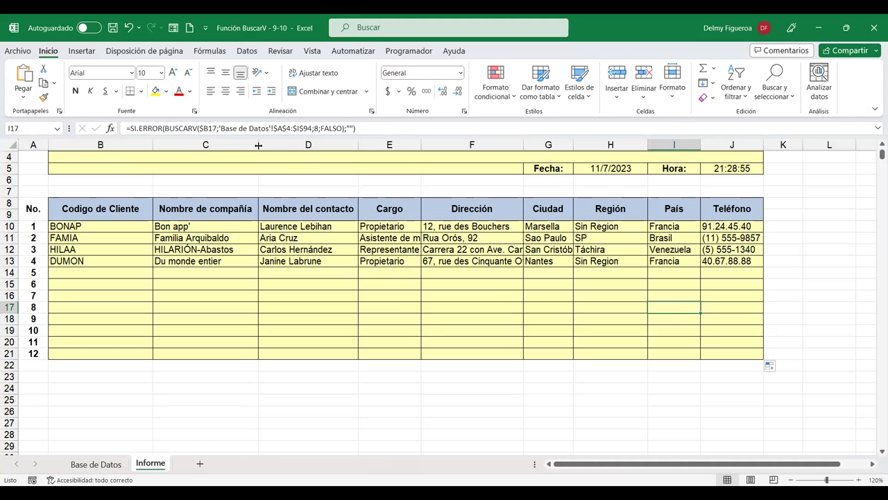
left_click(94, 464)
scroll(49, 345, "down", 5)
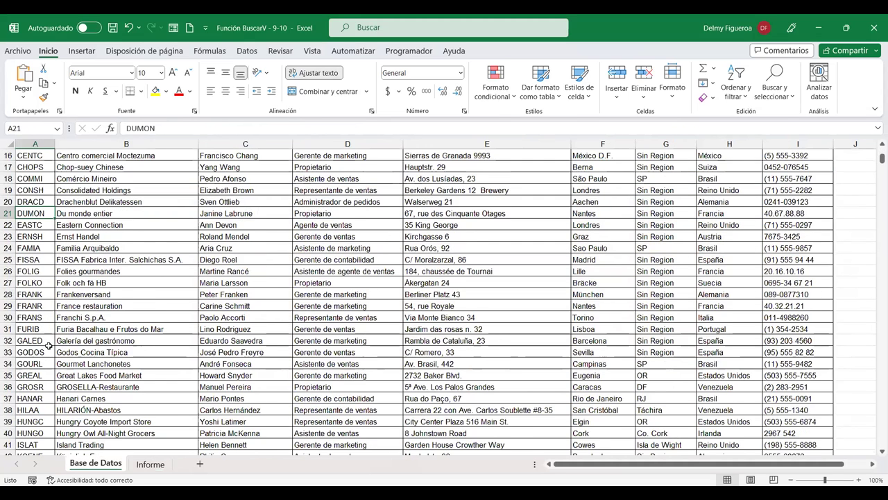
left_click(150, 464)
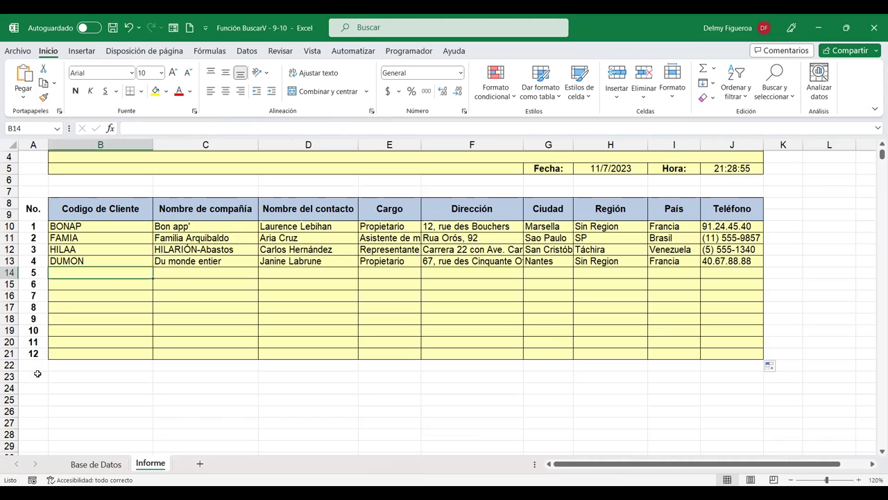
Enter client code GREAL in row 17 so Great Lakes Food Market fills in.
left_click(100, 304)
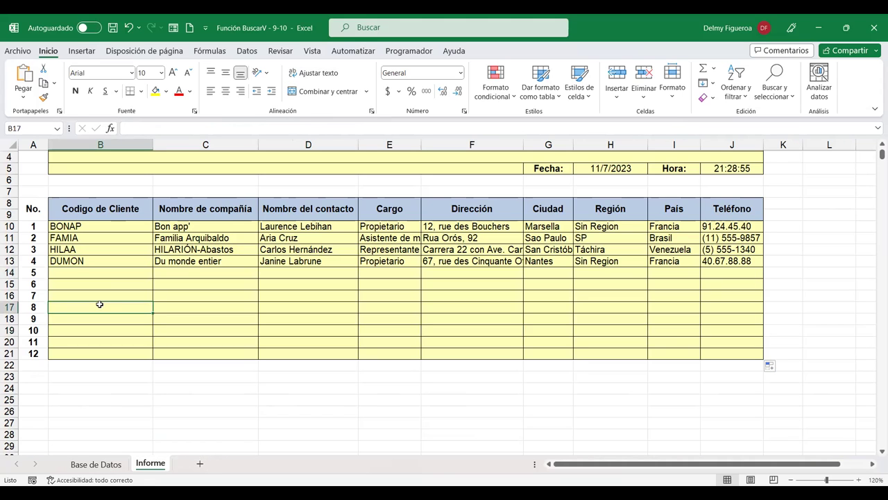
type("GREAL")
key("Return")
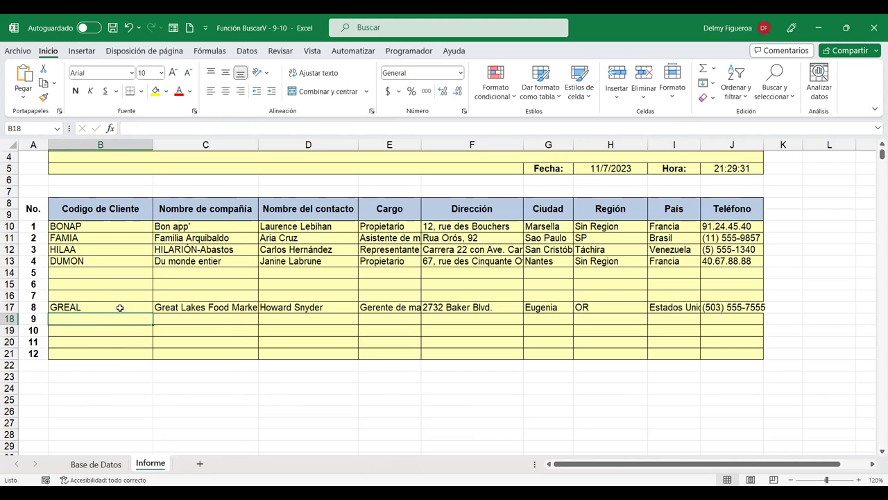
Browse the Base de Datos client list and select the first code, ALFKI.
left_click(102, 463)
scroll(140, 415, "down", 6)
scroll(140, 416, "down", 6)
scroll(138, 418, "down", 3)
scroll(137, 420, "down", 9)
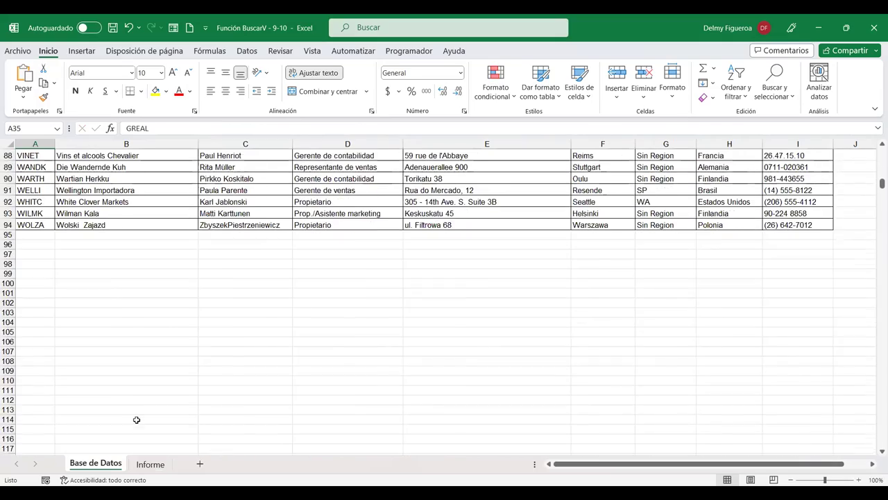
scroll(137, 420, "up", 6)
scroll(137, 420, "up", 6)
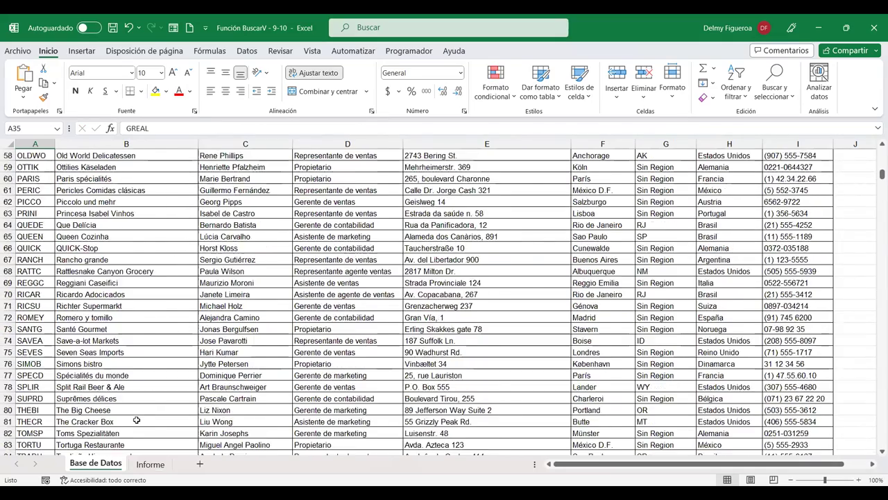
scroll(136, 420, "up", 12)
scroll(136, 420, "up", 5)
left_click(32, 189)
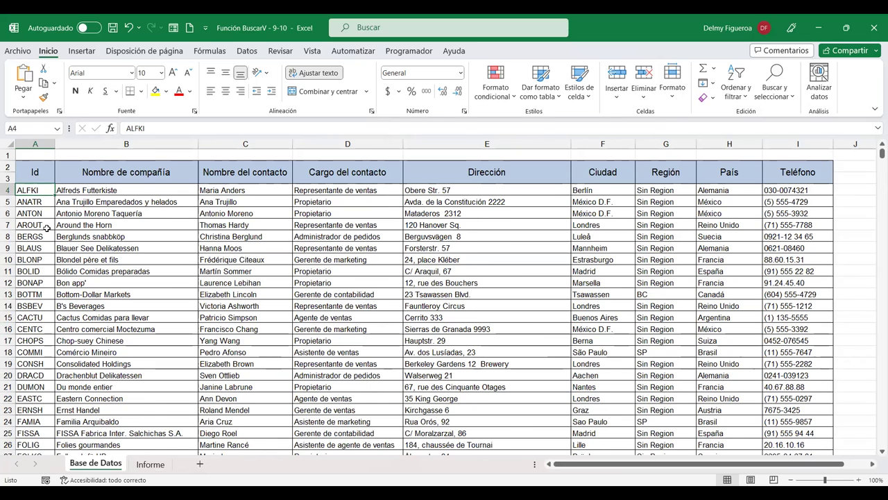
Scroll down through the client codes and back toward the top of the list.
scroll(38, 250, "down", 3)
scroll(34, 257, "down", 1)
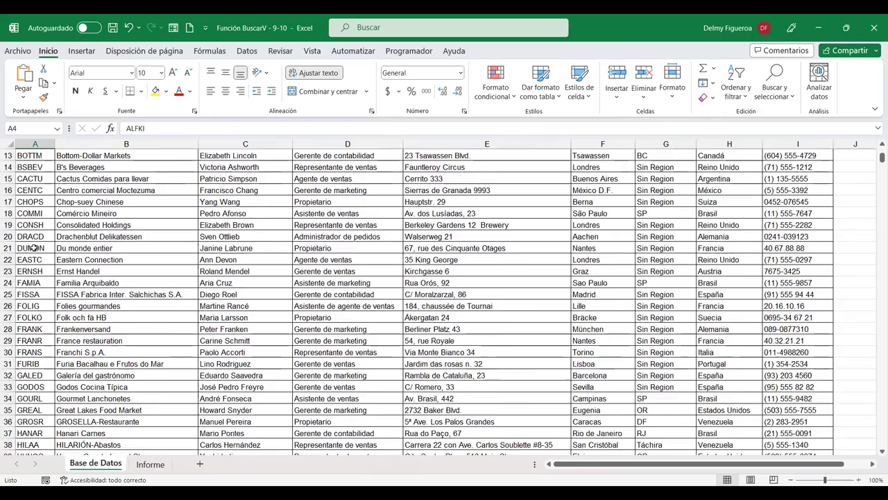
scroll(33, 262, "down", 6)
scroll(33, 262, "down", 3)
scroll(48, 312, "down", 5)
scroll(69, 374, "down", 5)
scroll(88, 437, "down", 4)
scroll(88, 437, "up", 3)
scroll(91, 427, "up", 9)
scroll(92, 417, "up", 9)
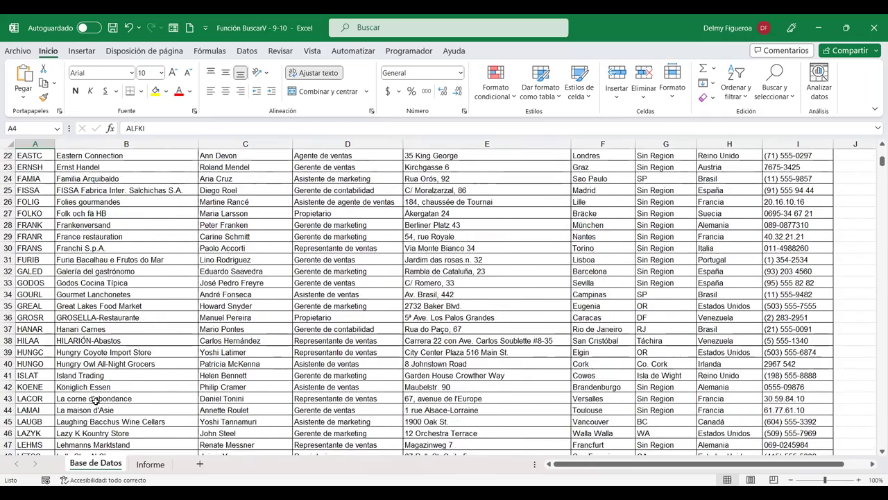
scroll(95, 400, "up", 7)
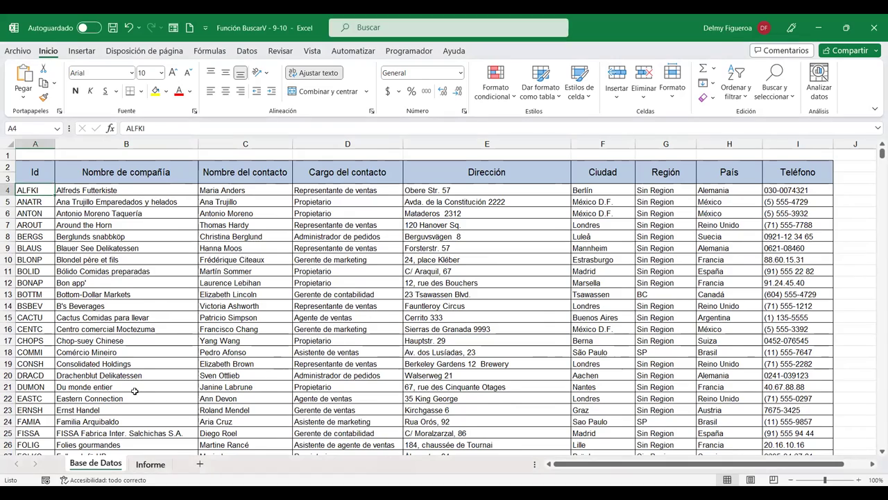
scroll(55, 384, "down", 6)
scroll(54, 384, "up", 6)
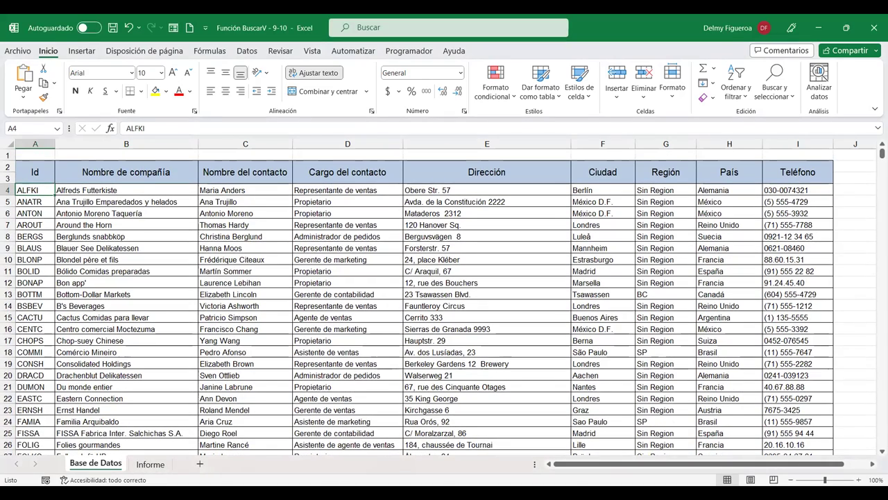
Enter HUNGO in Informe's B14 so Hungry Owl All-Night Grocers, Cork, Irlanda fills in.
left_click(150, 464)
left_click(103, 276)
type("HUNGO")
key("Return")
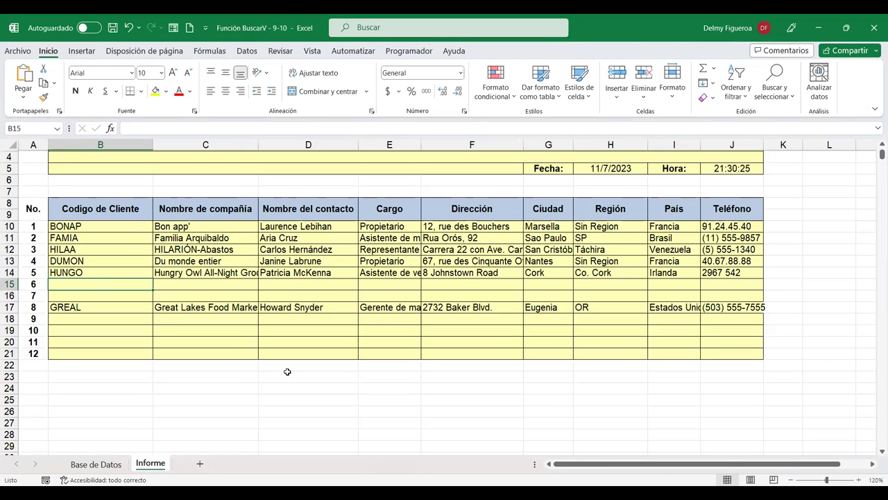
scroll(231, 354, "up", 1)
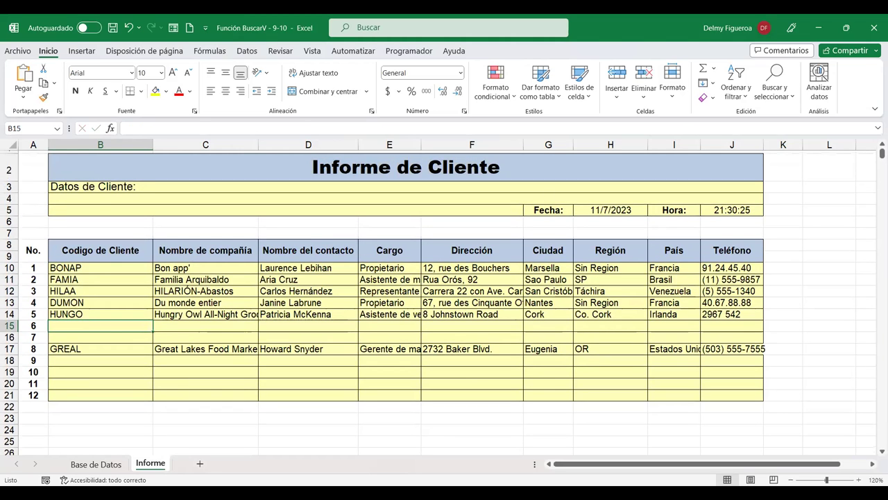
left_click(185, 419)
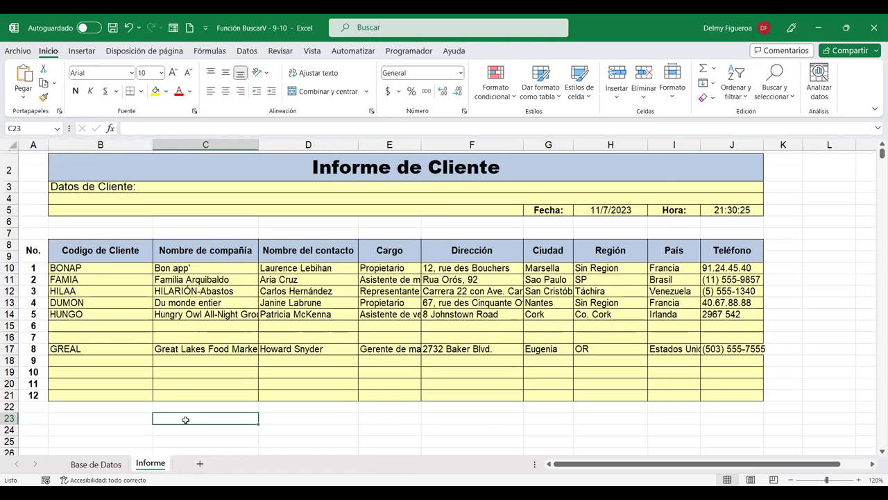
scroll(185, 419, "down", 1)
scroll(185, 419, "down", 1)
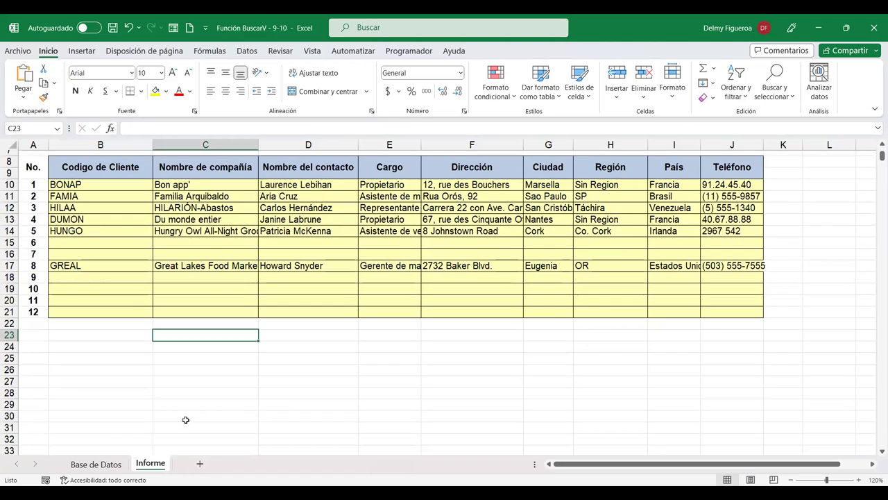
left_click(195, 356)
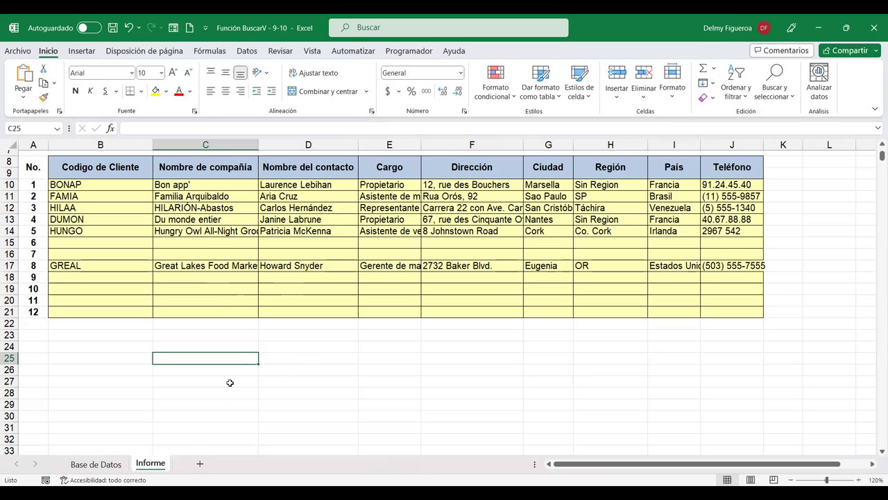
Enter the labels 'Digite nombre de cía.' in B25 and 'El código es:' in B26.
left_click(117, 360)
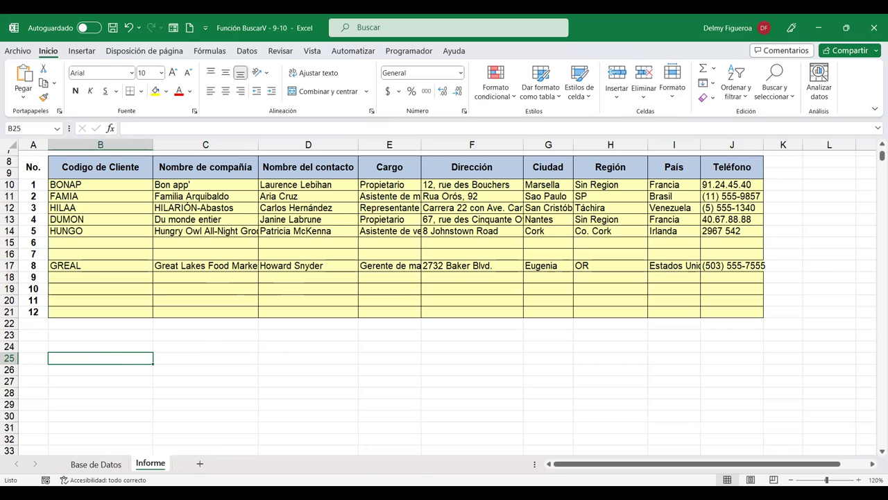
type("Digite nombre de cía.")
key("Return")
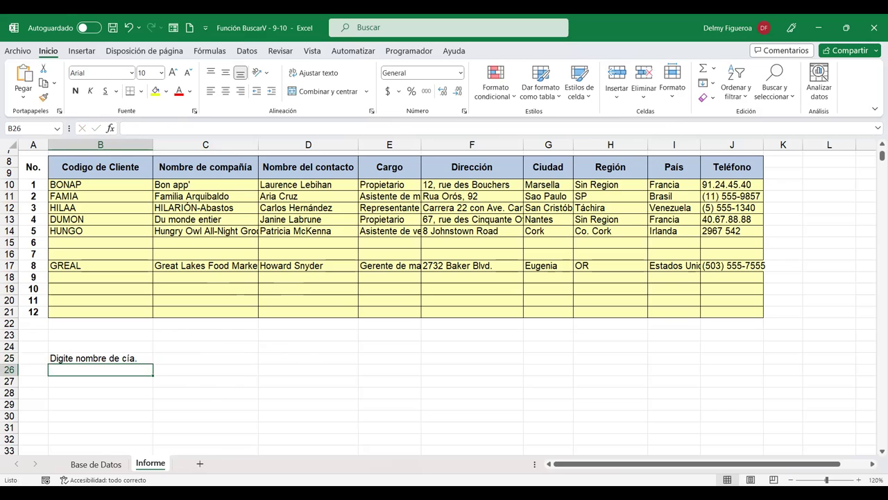
type("El código es:")
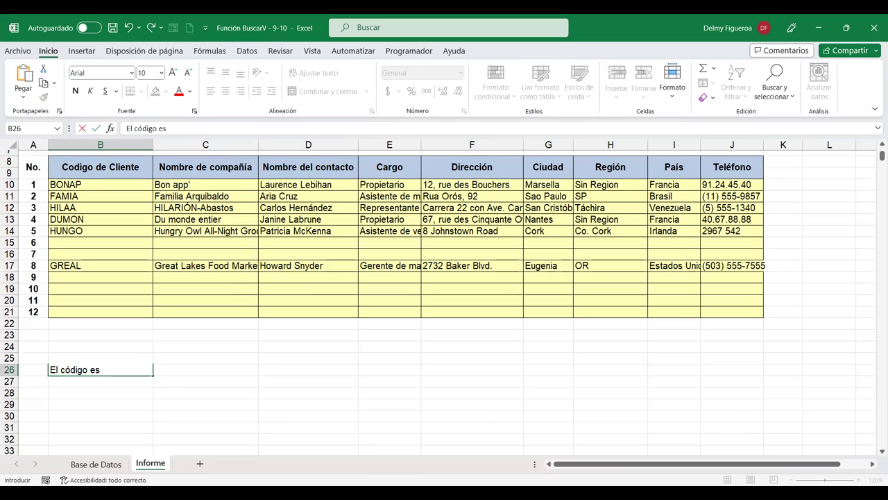
key("Return")
left_click(206, 369)
left_click(205, 358)
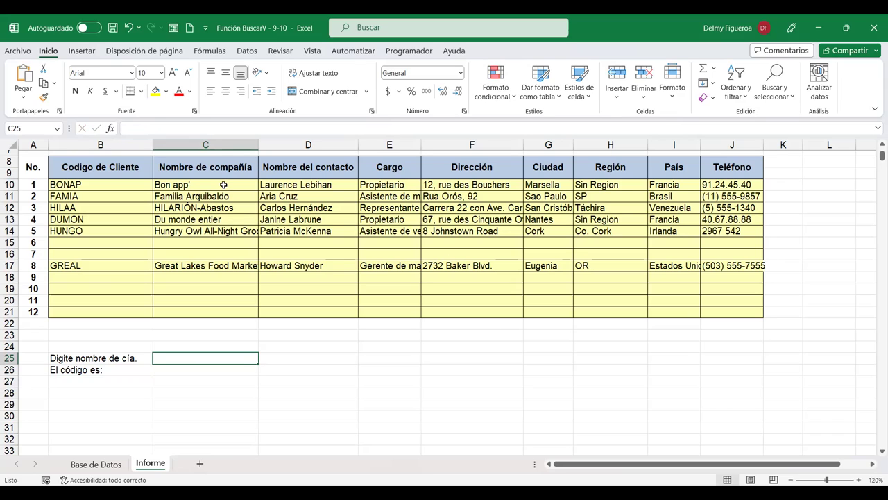
Copy 'Around the Horn' from B7 on Base de Datos, then return to Informe cell C25.
left_click(223, 184)
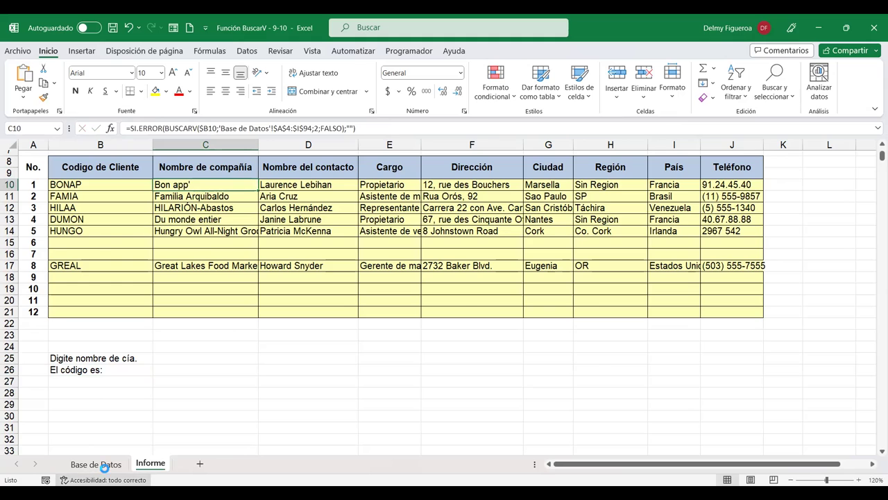
left_click(105, 480)
left_click(876, 153)
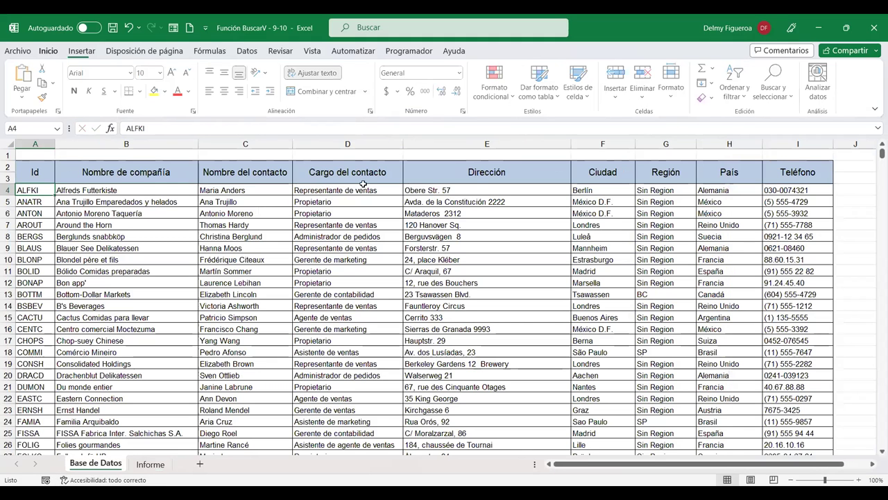
left_click(115, 227)
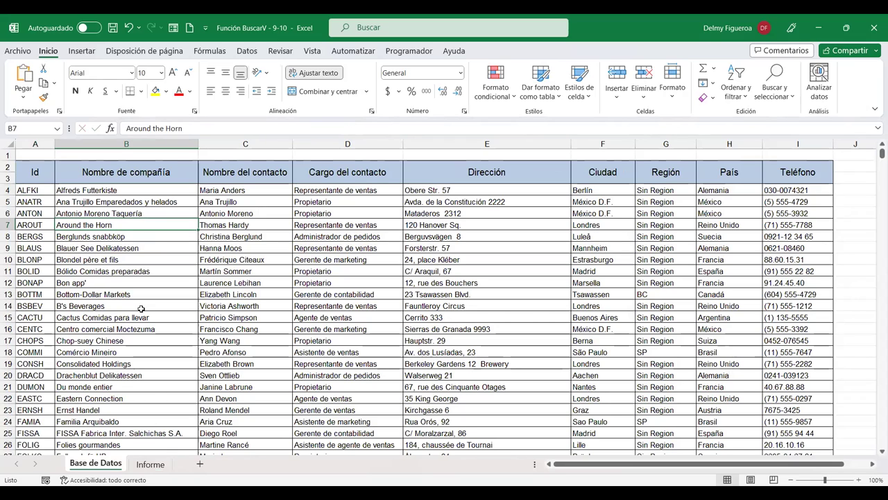
left_click_drag(182, 129, 3, 129)
key("ctrl+c")
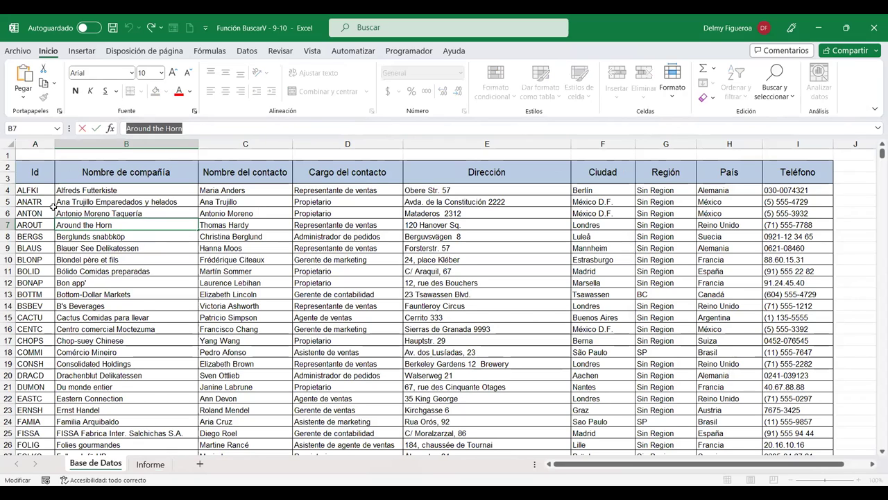
key("Return")
key("ctrl+Page_Down")
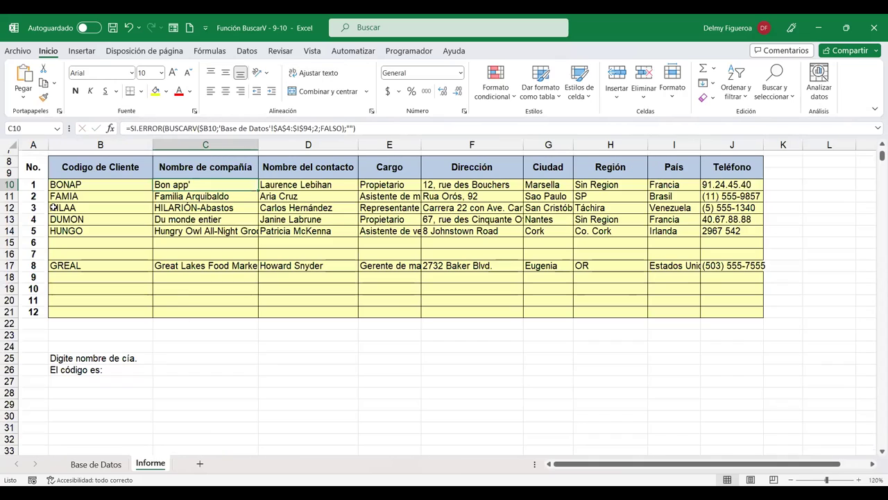
left_click(179, 355)
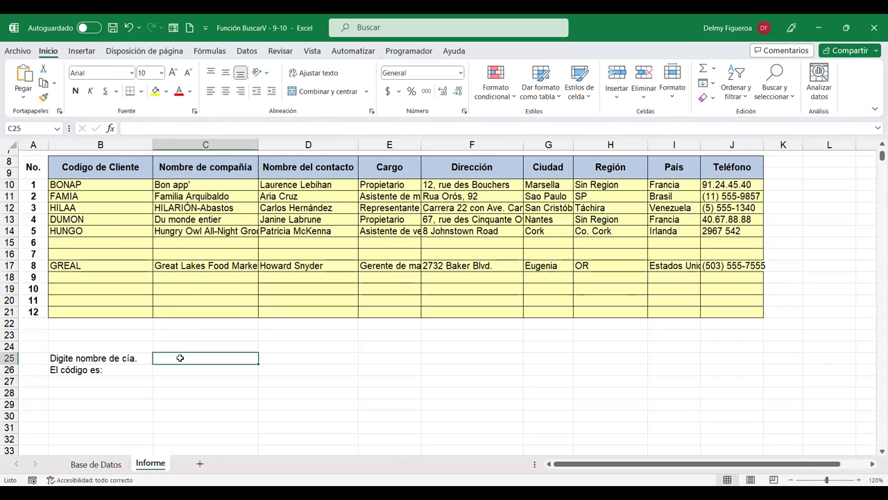
Paste 'Around the Horn' into C25 and start a BUSCARV in C26 that looks up C25.
key("ctrl+v")
left_click(194, 370)
type("+")
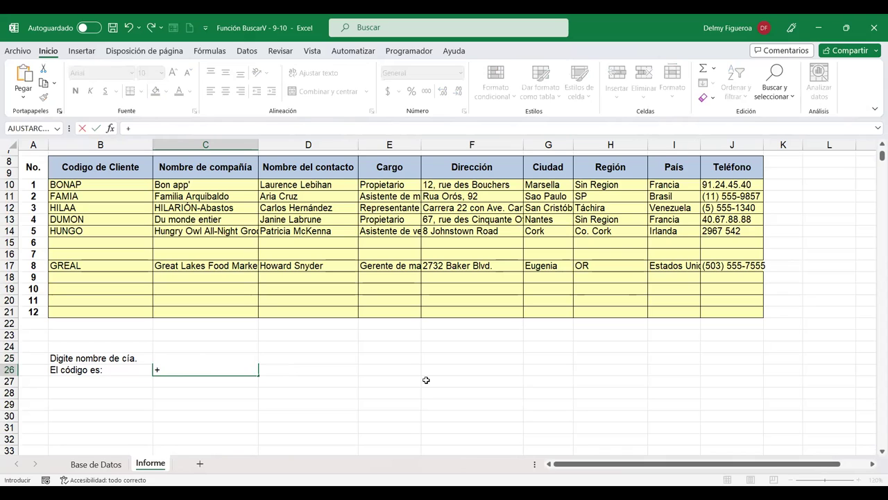
type("bus")
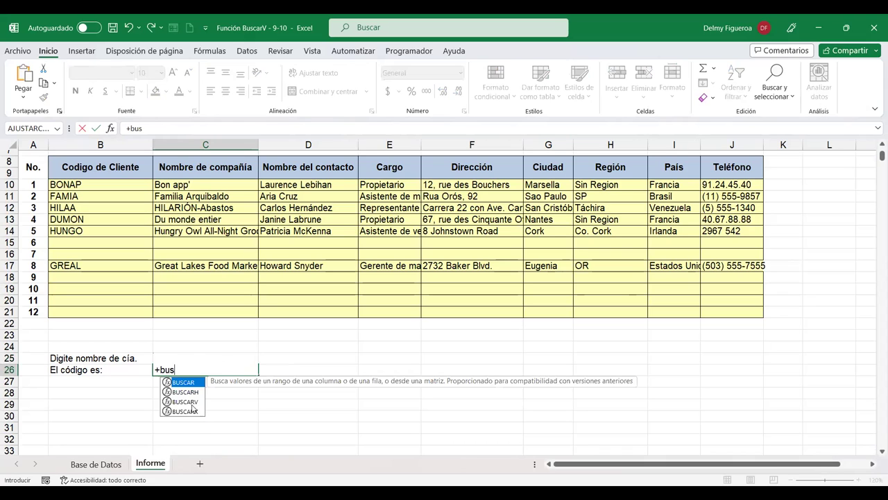
double_click(189, 401)
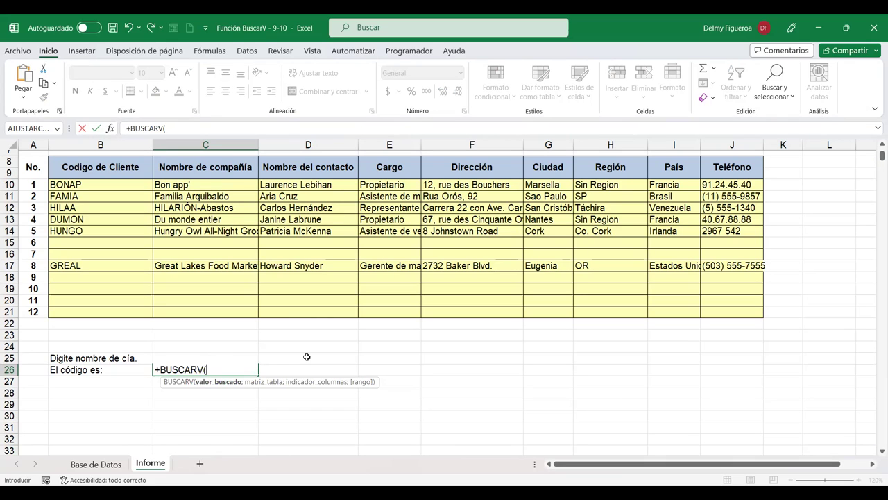
key("Up")
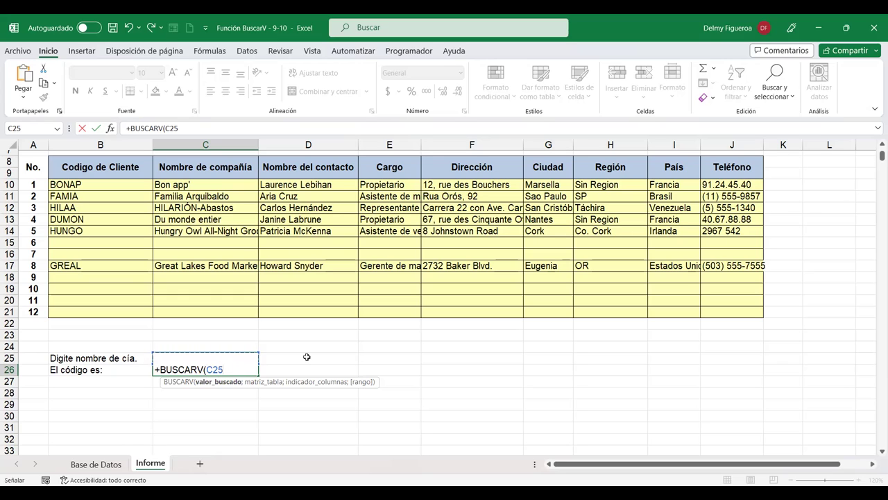
type(";")
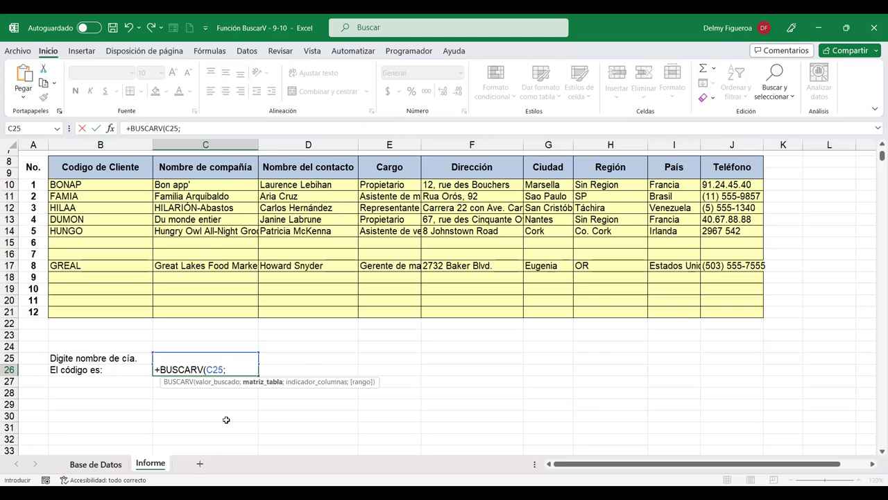
Finish the lookup over 'Base de Datos'!A4:I94, column 1, FALSO, which returns #N/D.
left_click(95, 464)
left_click(32, 191)
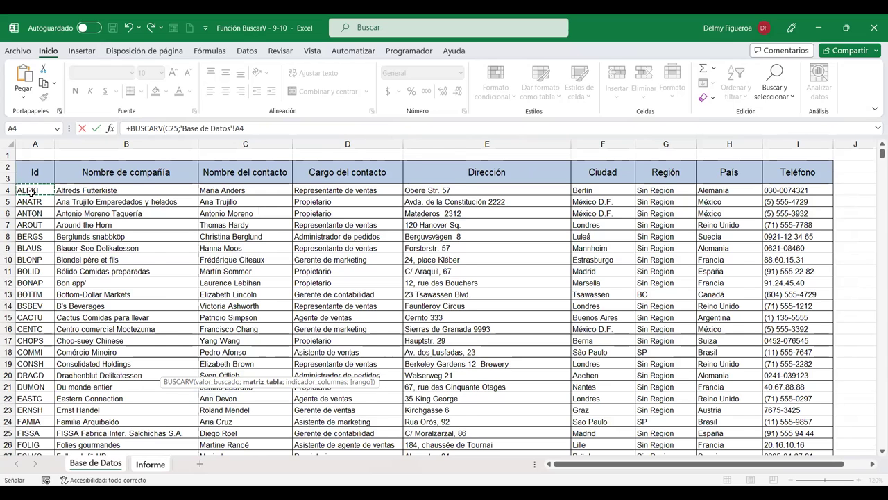
key("ctrl+shift+Right")
key("ctrl+shift+Down")
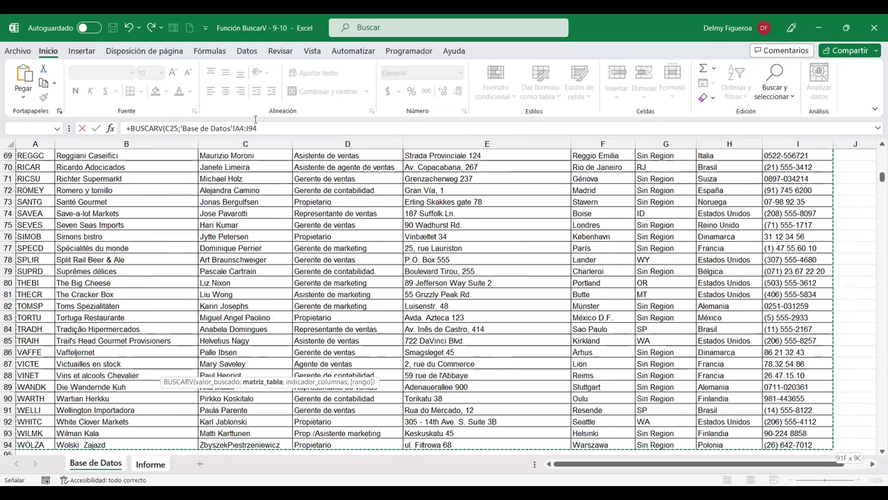
left_click(301, 129)
type(";1")
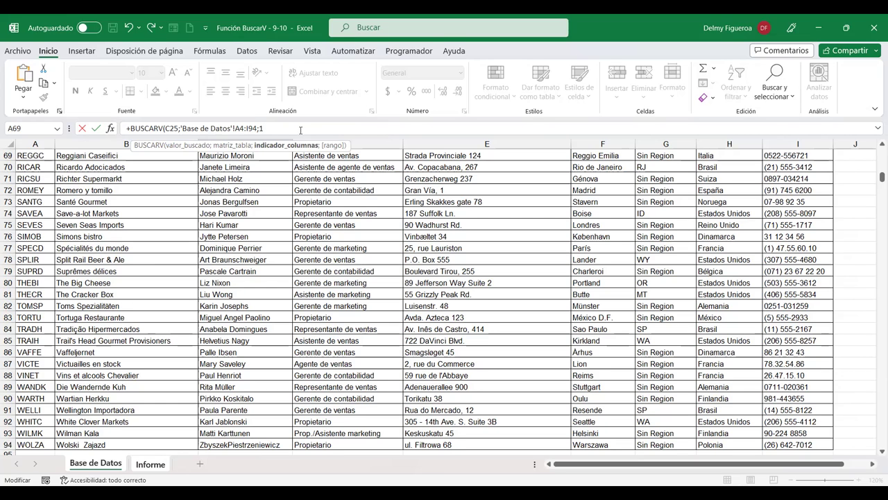
type(";FALSO")
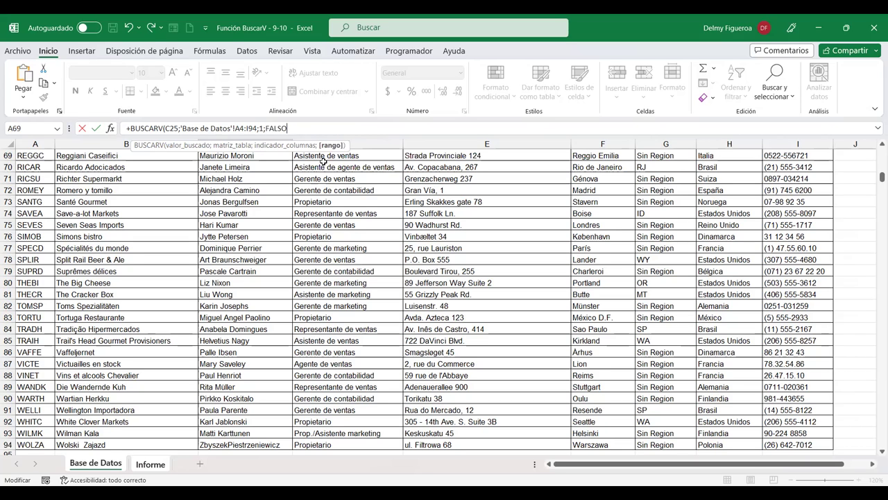
key("Return")
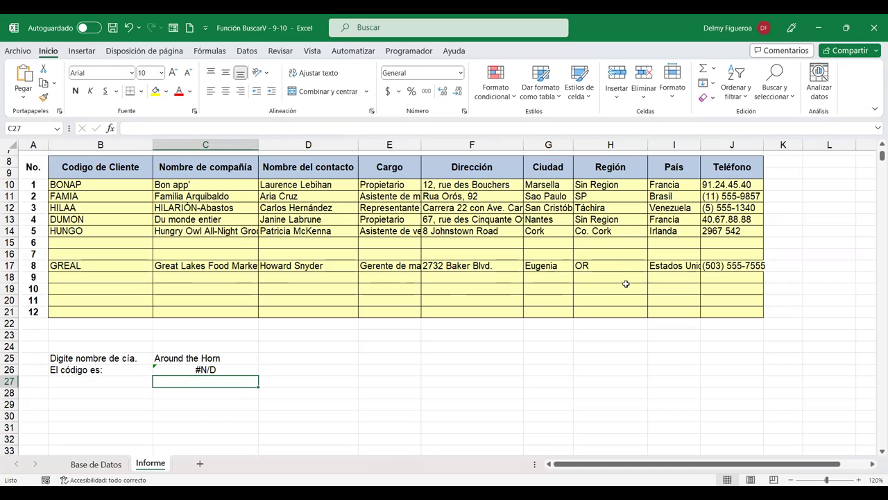
Edit the C26 formula =+BUSCARV(C25;'Base de Datos'!A4:I94;1;FALSO) at its C25 argument.
left_click(231, 369)
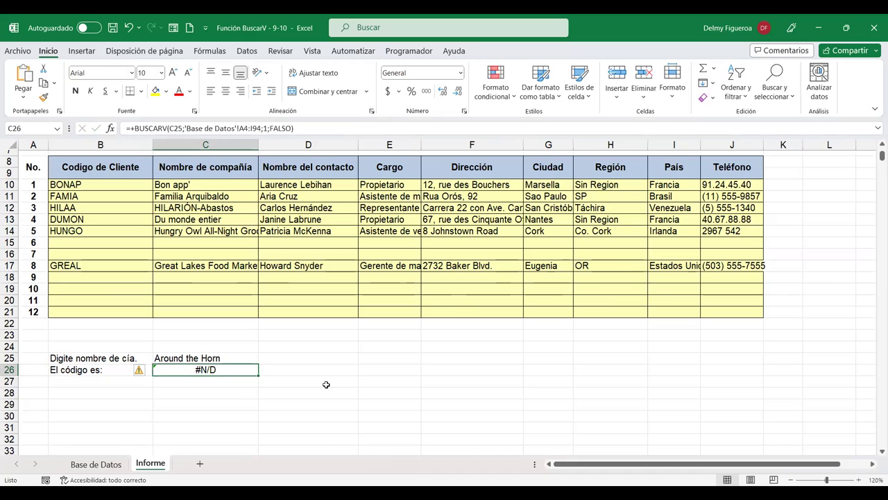
key("F2")
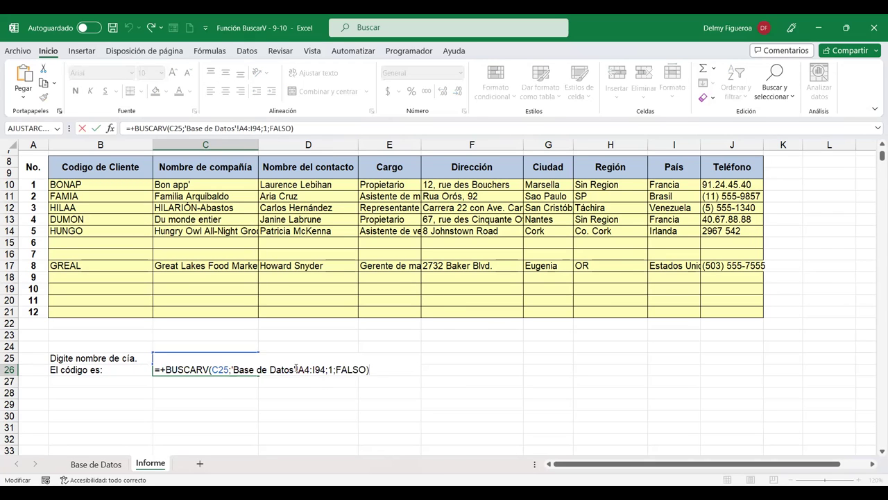
left_click(221, 369)
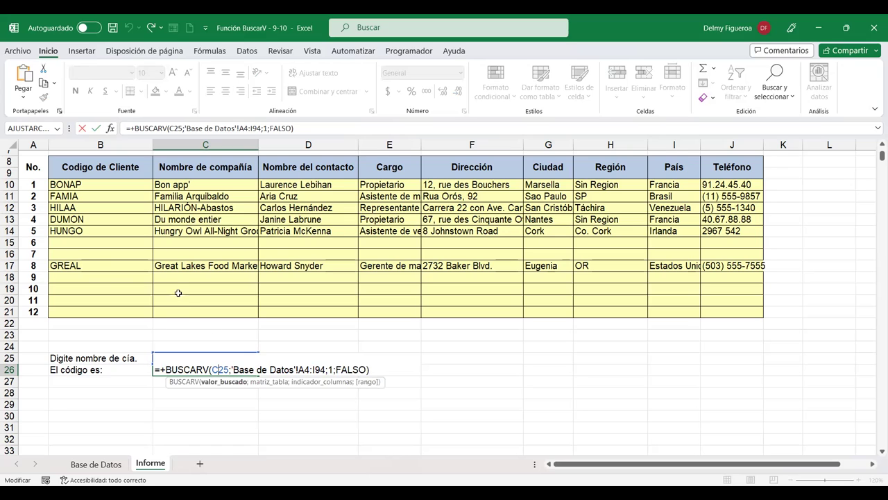
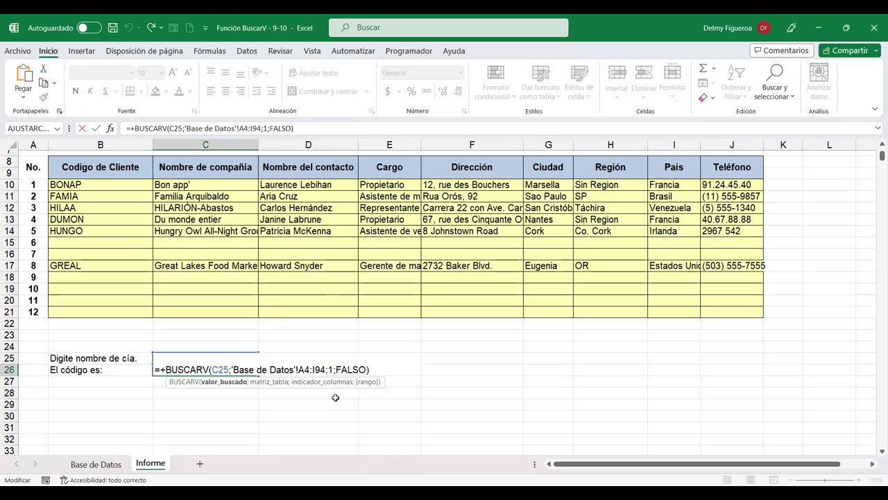
Commit the C26 company-code formula and add the label 'Nombre del contacto' in B27.
key("Return")
key("Left")
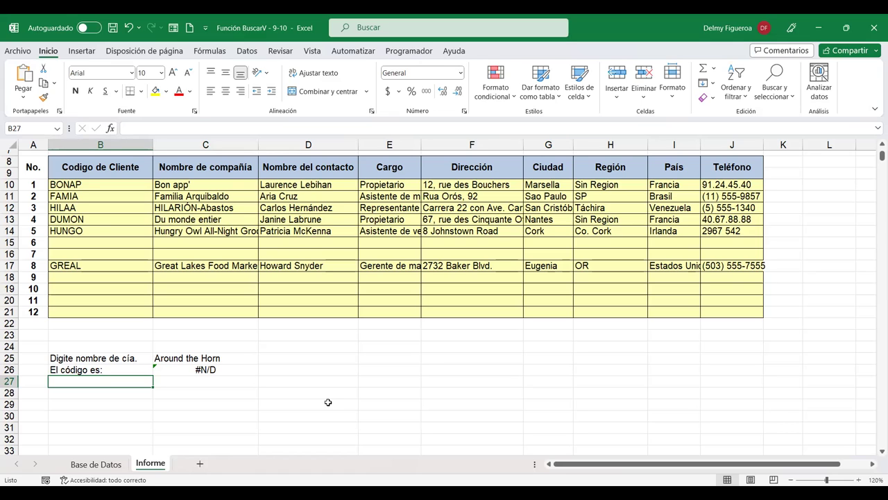
type("N")
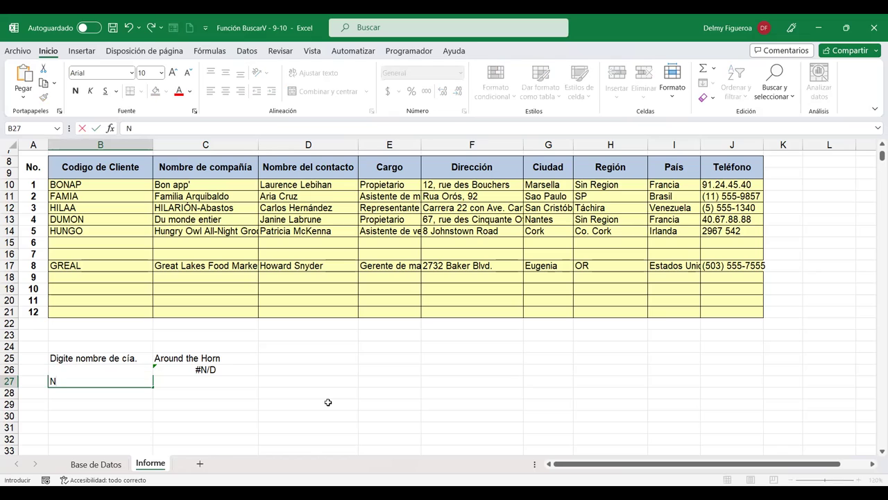
type("ombre del contacto")
key("Return")
In C27 start a BUSCARV on C25 over the range 'Base de Datos'!B4:I94.
left_click(230, 379)
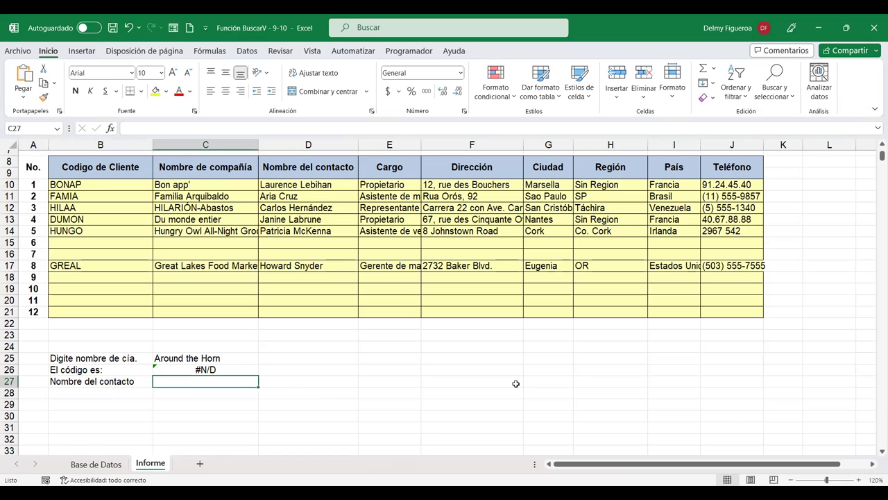
type("+")
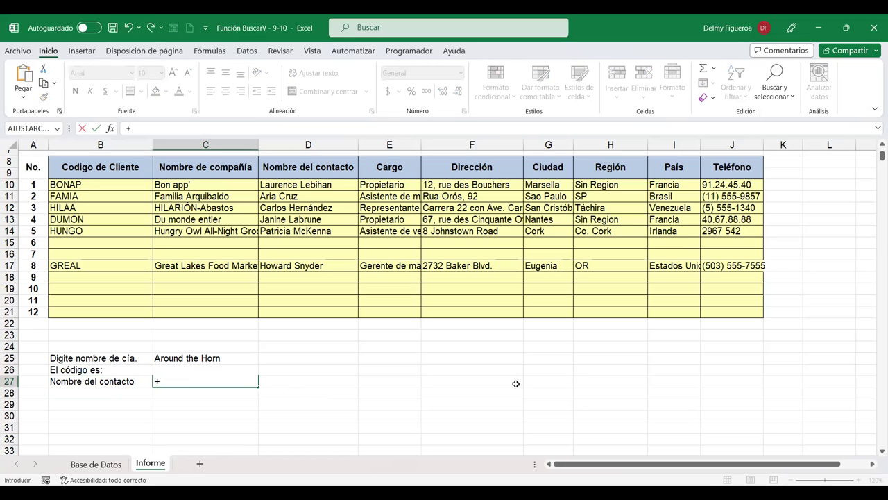
type("busc")
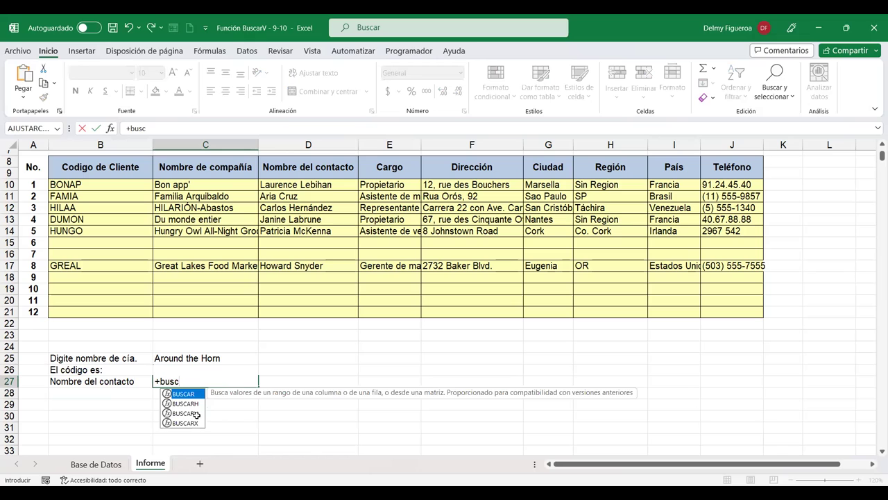
double_click(197, 415)
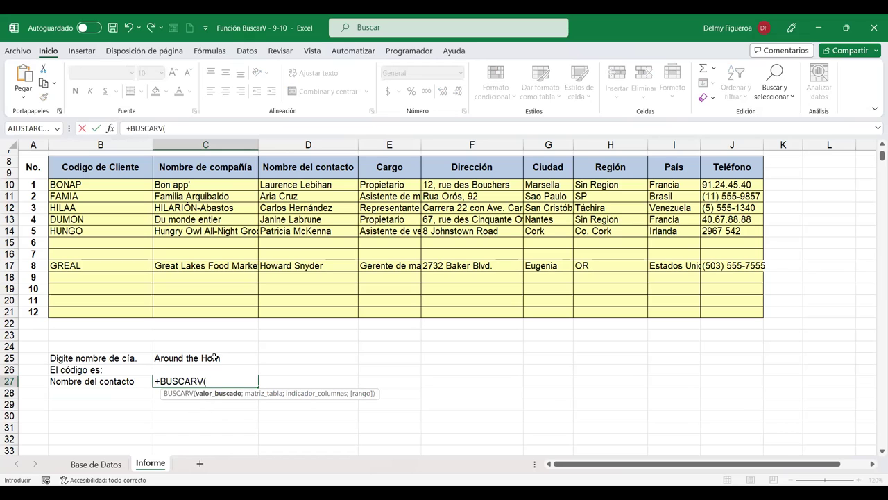
left_click(237, 358)
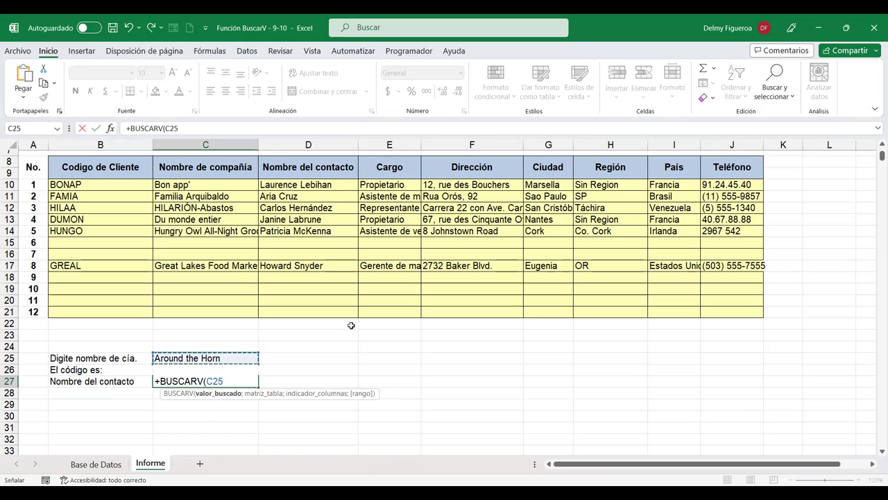
type(";")
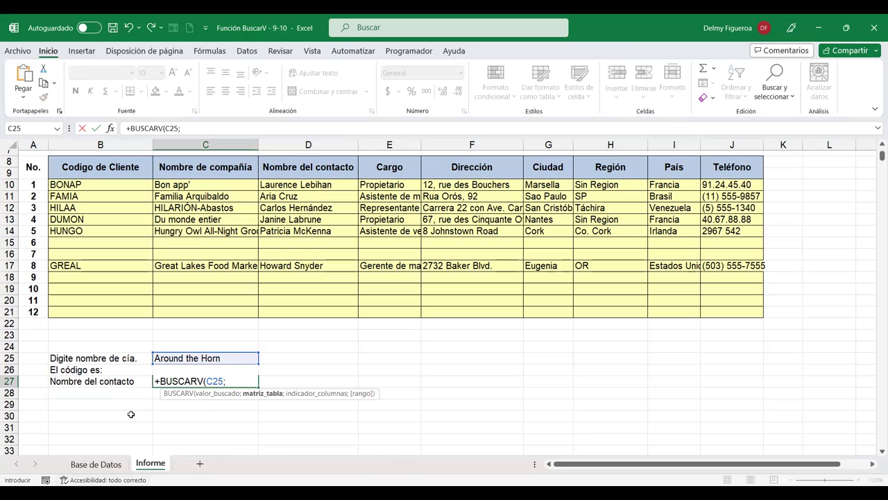
left_click(96, 463)
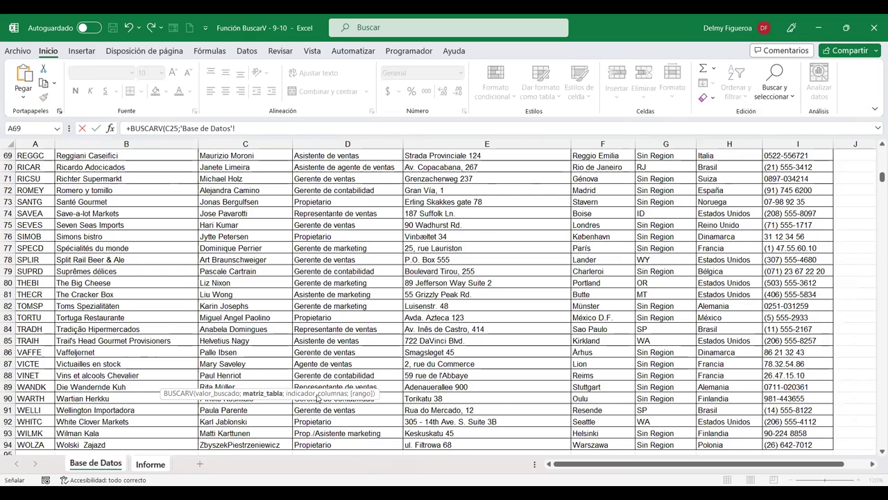
scroll(471, 326, "up", 7)
scroll(458, 312, "up", 9)
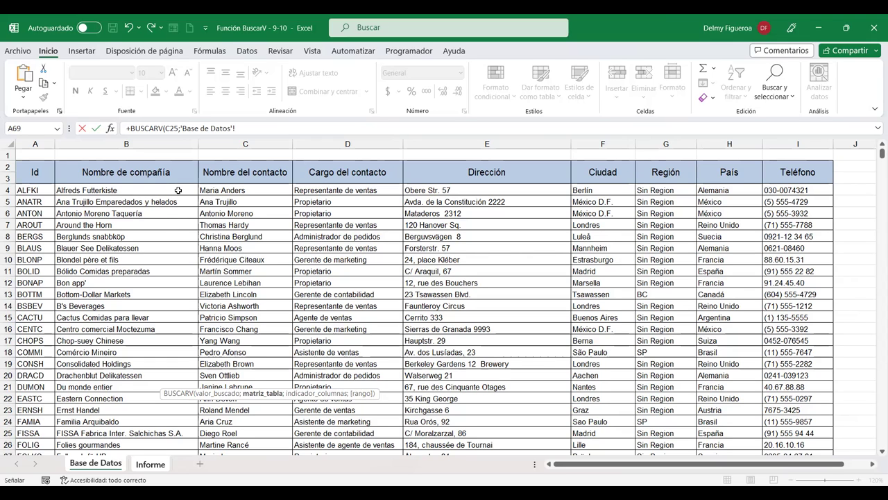
left_click(178, 190)
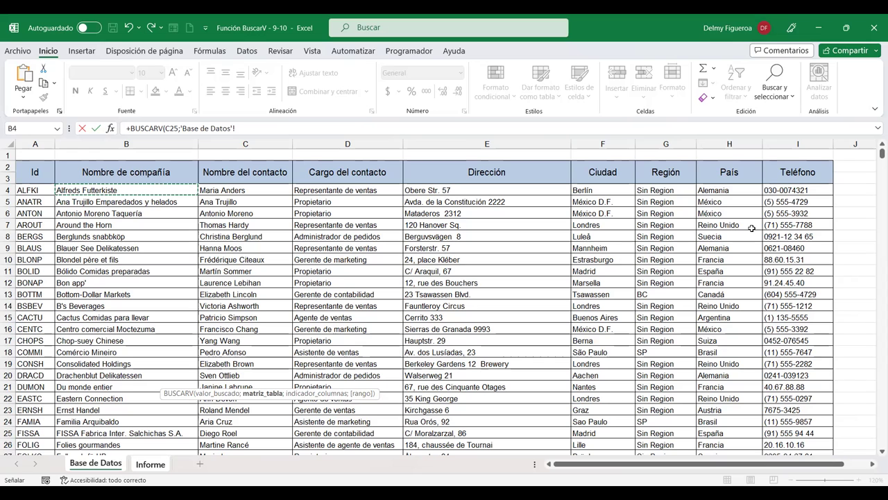
left_click(788, 410, "shift")
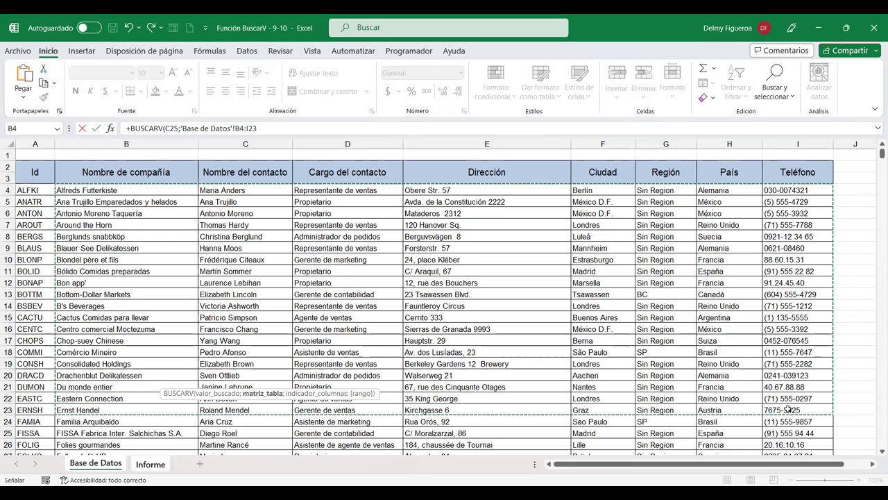
key("ctrl+shift+Down")
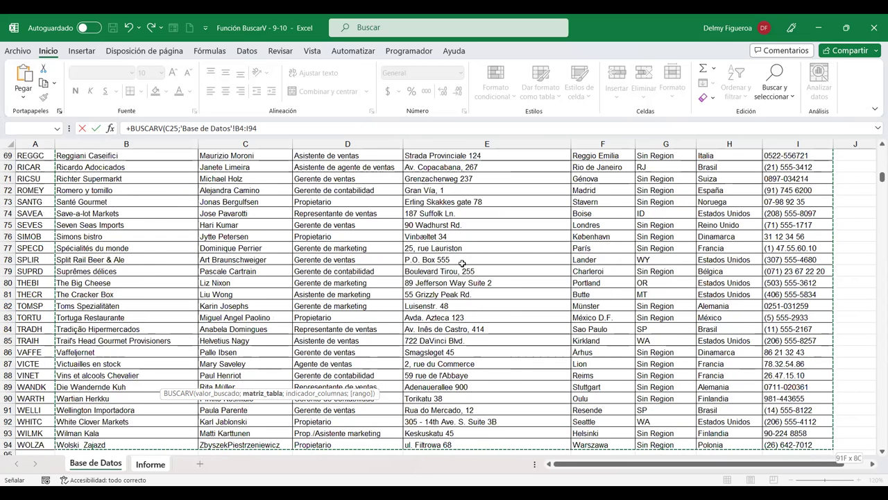
Finish the lookup with column index 2 and exact match FALSO, returning Thomas Hardy.
left_click(263, 128)
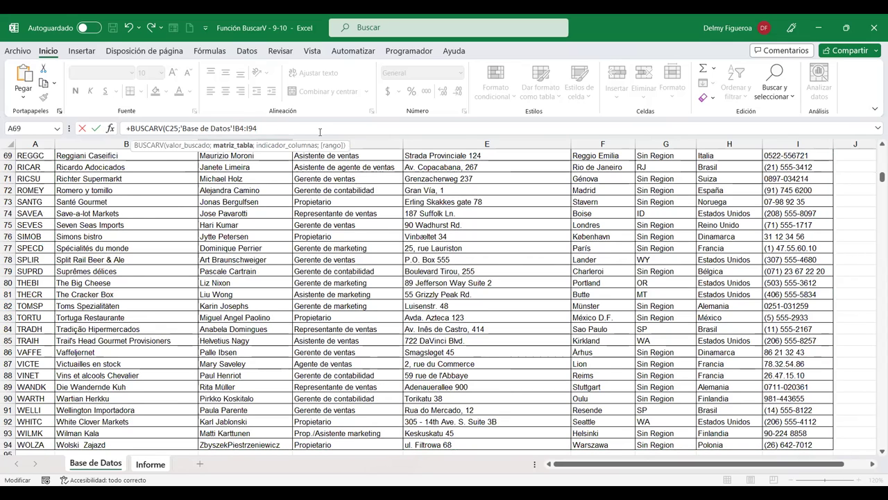
type(";")
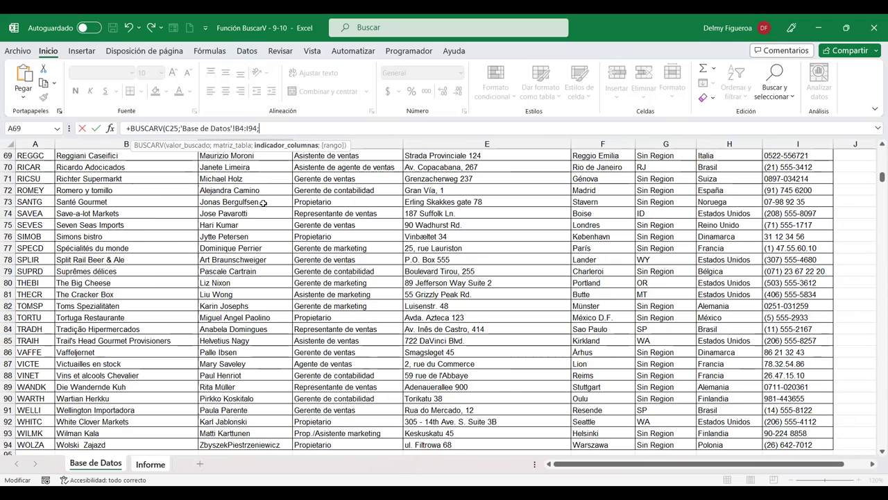
type("2;")
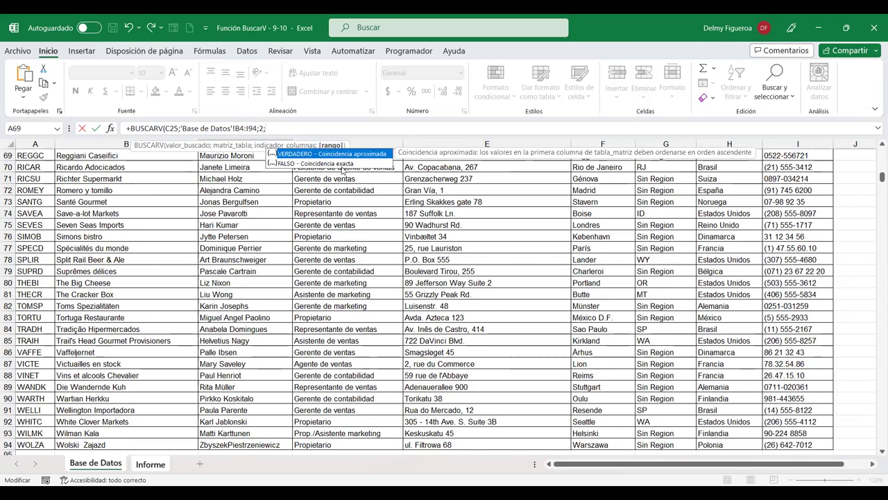
double_click(341, 163)
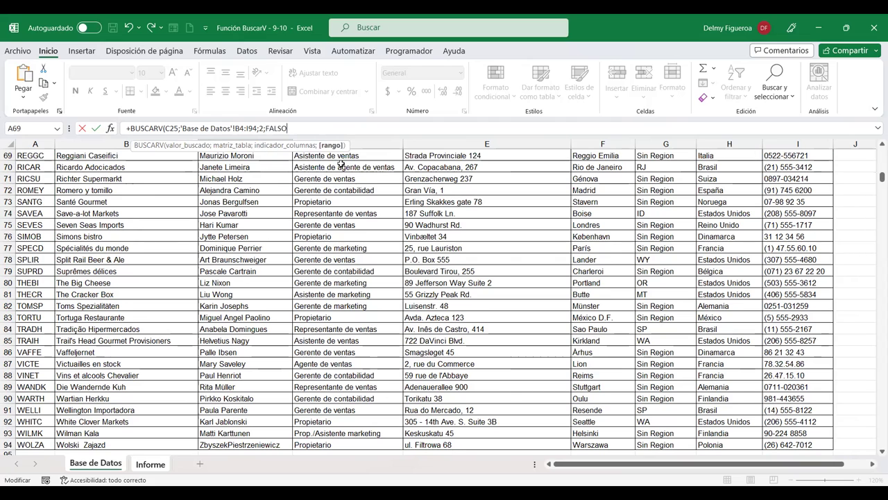
key("Return")
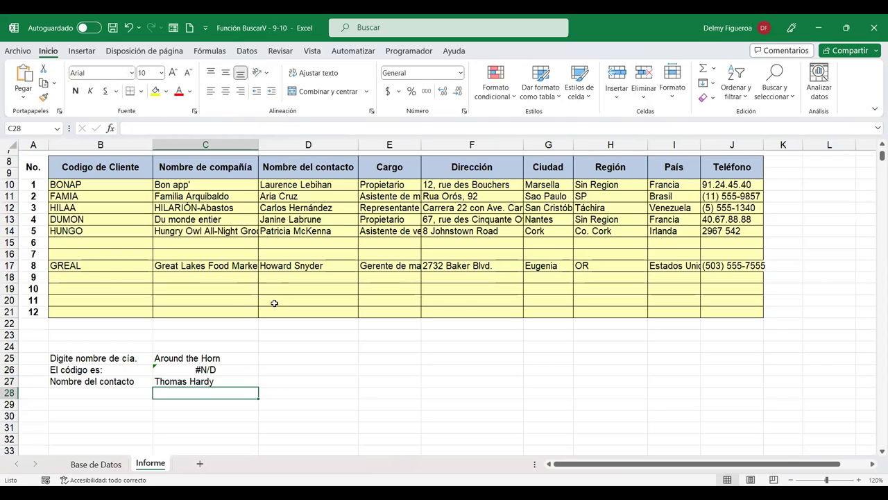
left_click(102, 469)
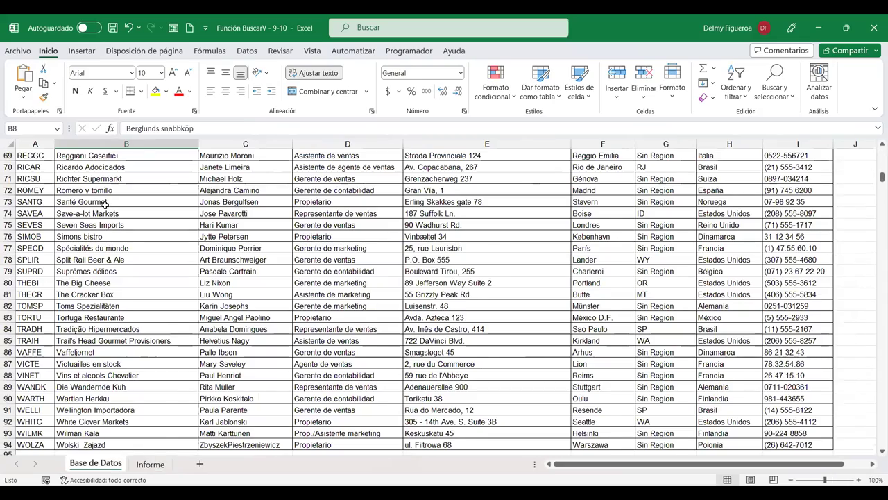
scroll(105, 206, "up", 3)
scroll(105, 204, "up", 7)
scroll(104, 204, "up", 6)
scroll(106, 206, "up", 7)
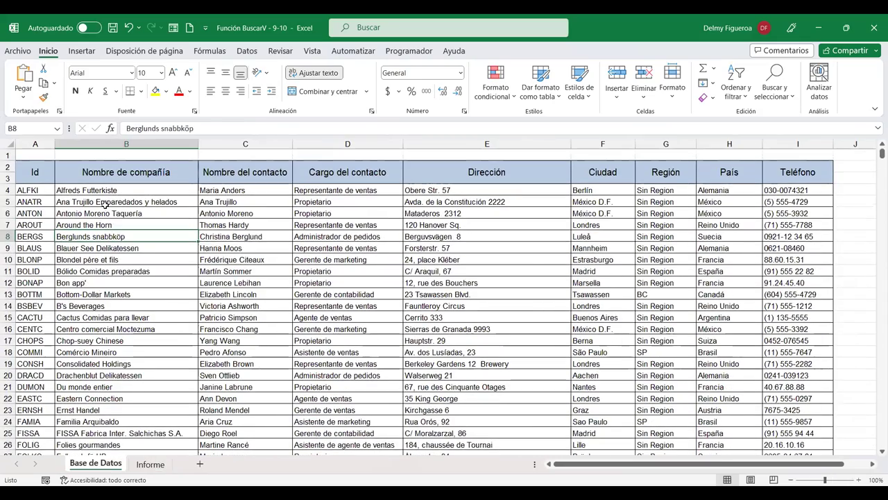
left_click(252, 225)
left_click(150, 463)
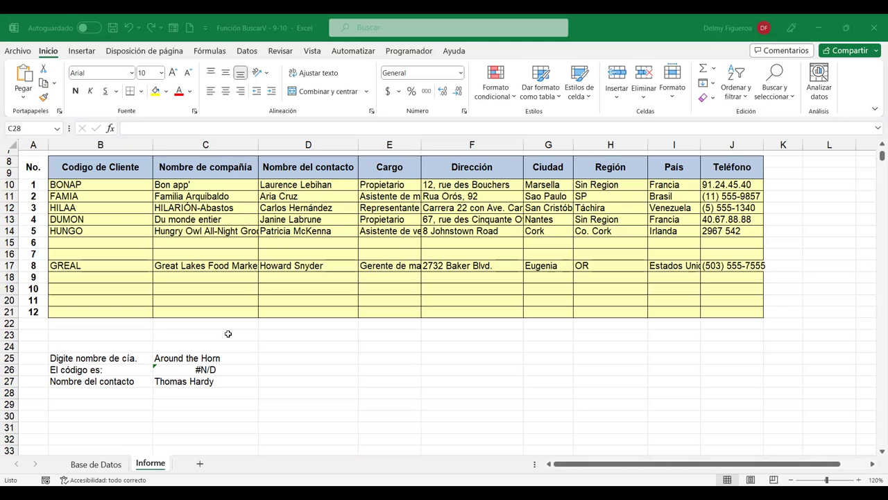
scroll(281, 340, "up", 2)
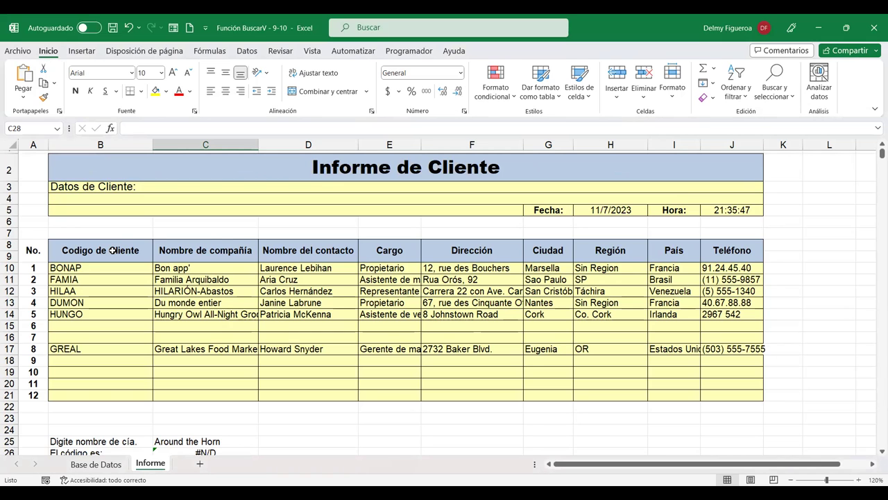
scroll(122, 326, "down", 1)
scroll(129, 410, "down", 2)
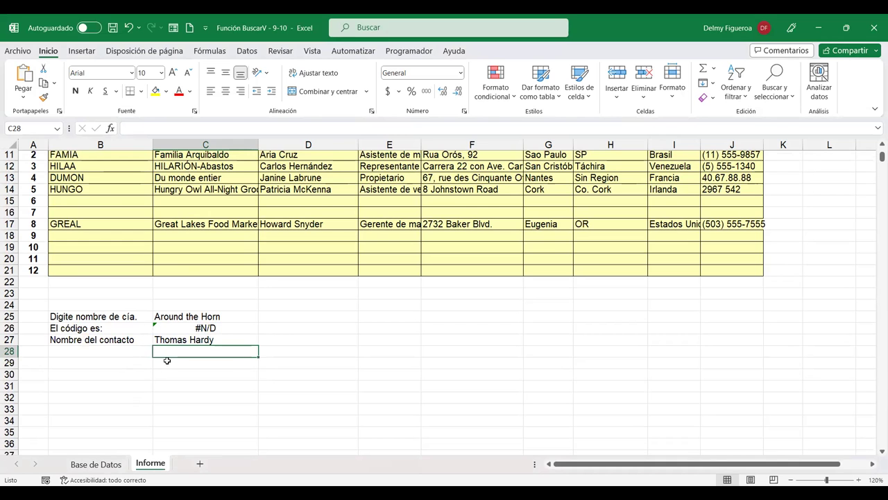
scroll(232, 363, "up", 1)
scroll(232, 363, "up", 1)
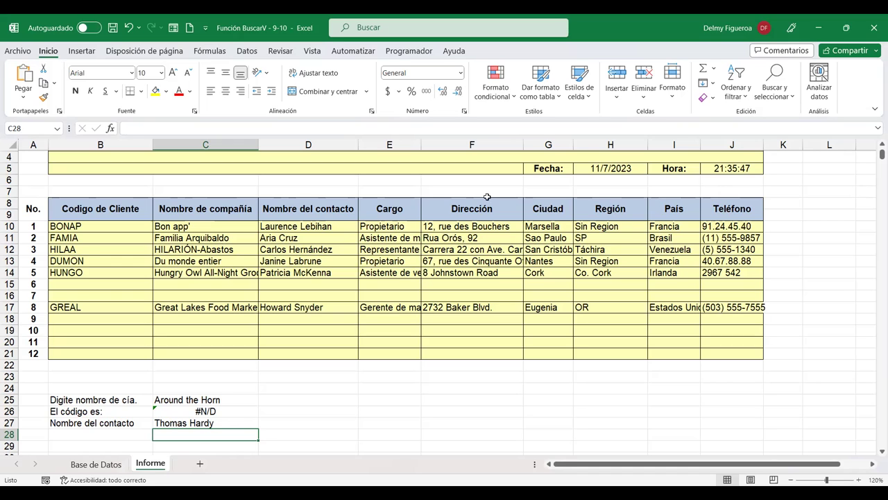
Copy the client table's header cells, Codigo de Cliente through Teléfono.
left_click(493, 145)
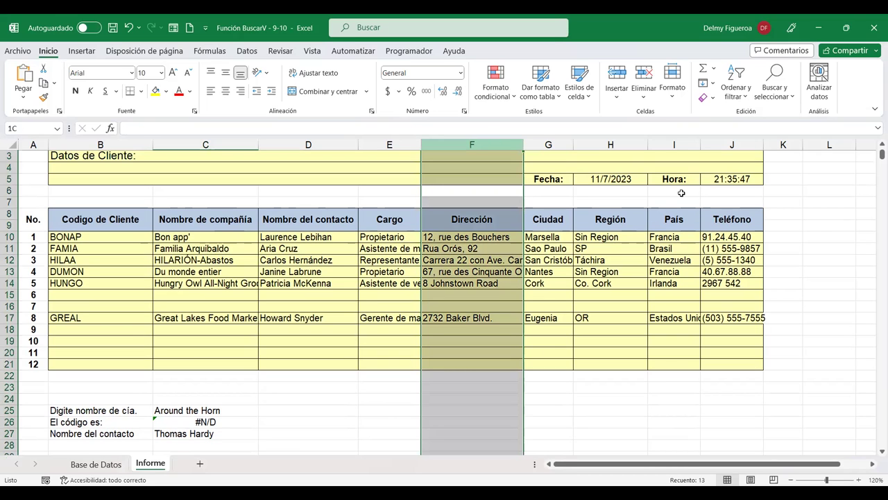
key("shift+Right")
key("shift+Right")
key("shift+Right")
scroll(379, 294, "down", 2)
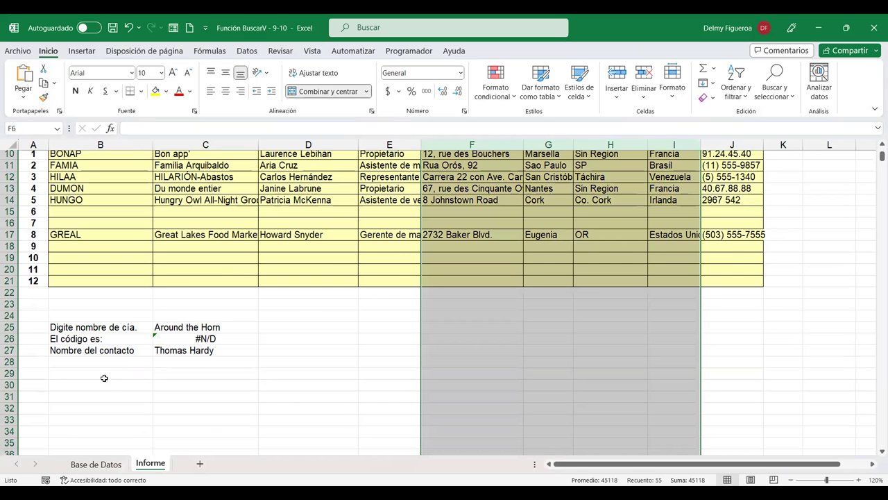
left_click(104, 378)
scroll(213, 387, "down", 2)
scroll(212, 387, "up", 5)
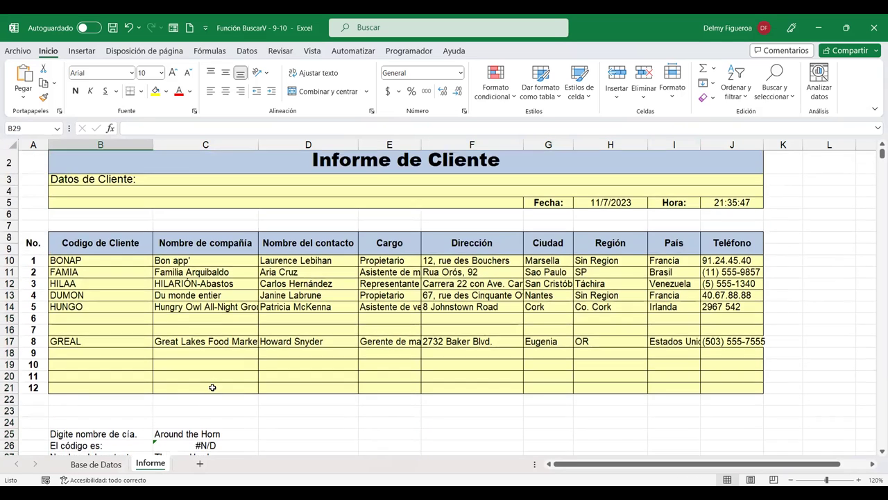
mouse_move(106, 250)
left_mouse_down()
mouse_move(667, 250)
mouse_move(697, 258)
left_mouse_up()
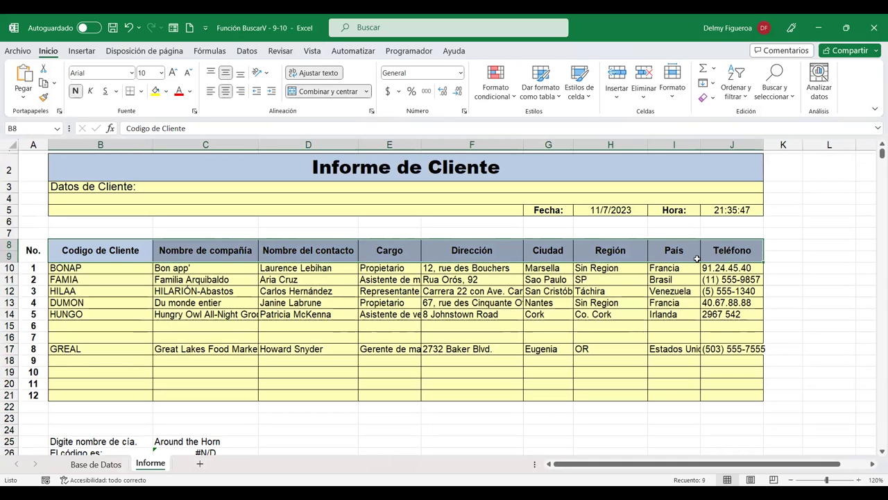
key("ctrl+c")
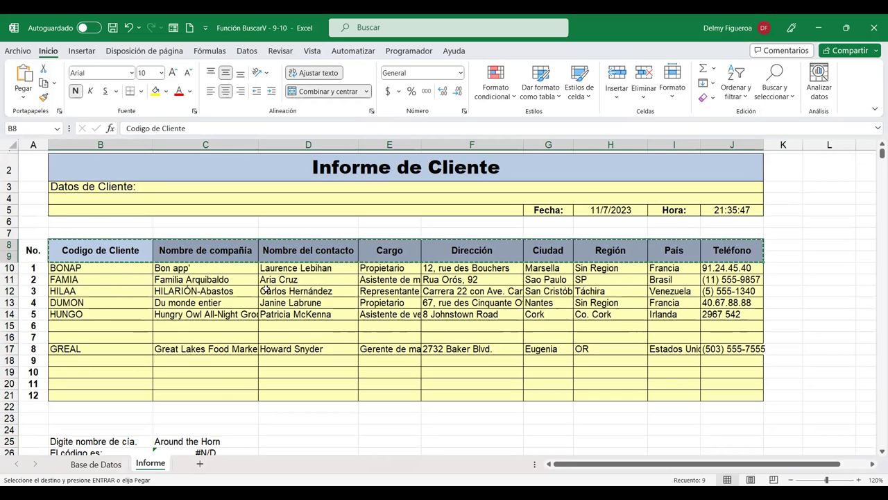
Paste the headings transposed down B31:B39 and left-align them.
scroll(265, 290, "down", 2)
scroll(264, 290, "down", 3)
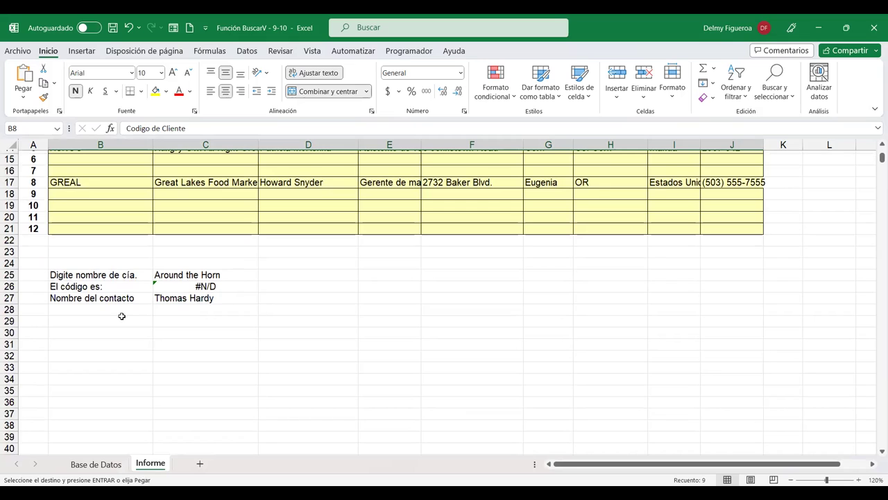
left_click(110, 345)
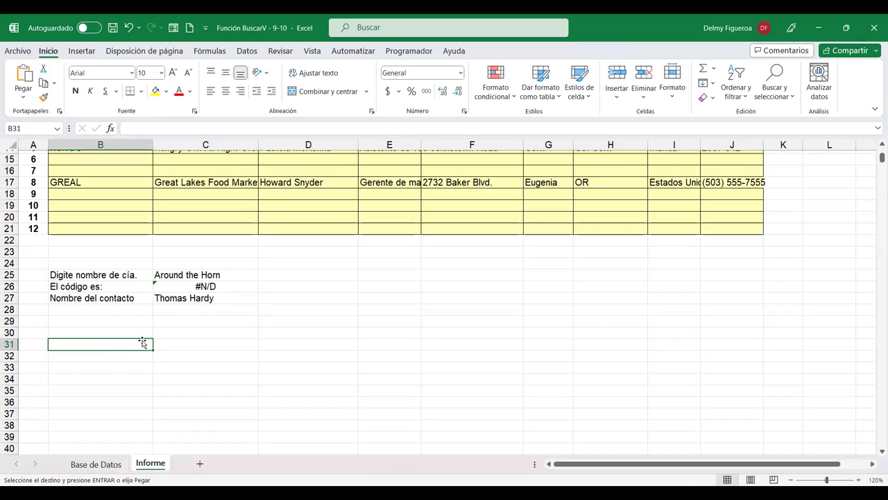
right_click(141, 342)
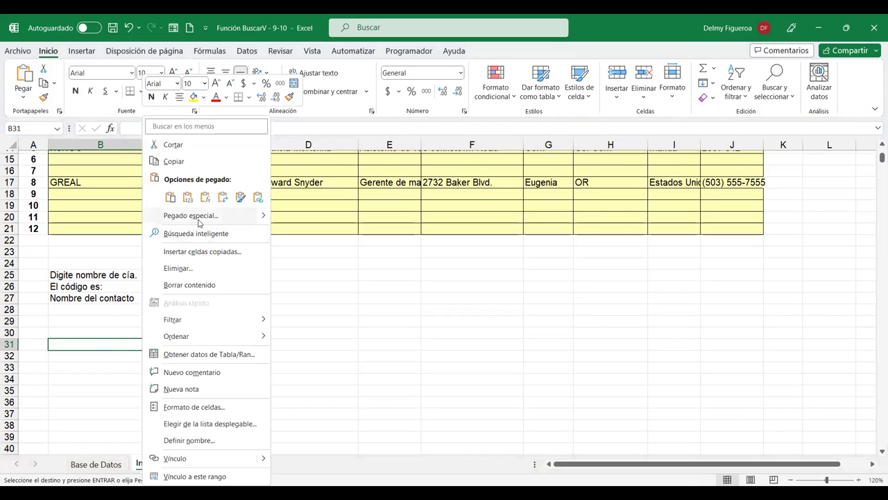
left_click(208, 299)
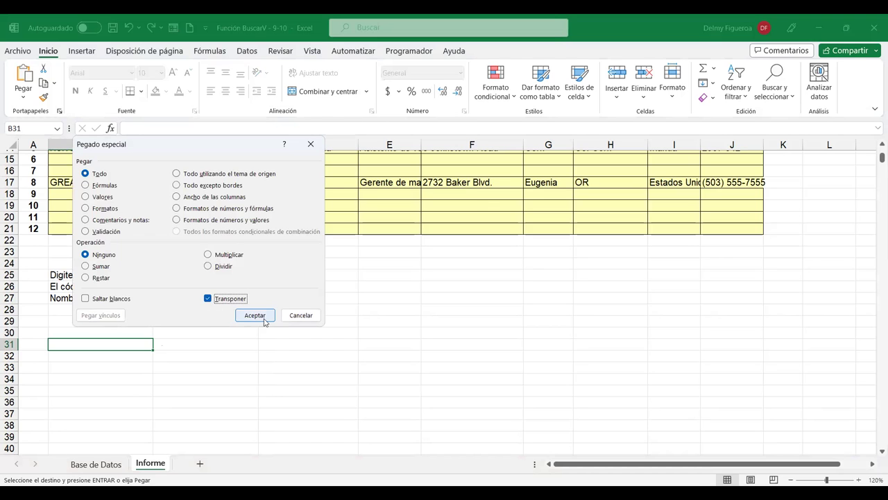
left_click(255, 315)
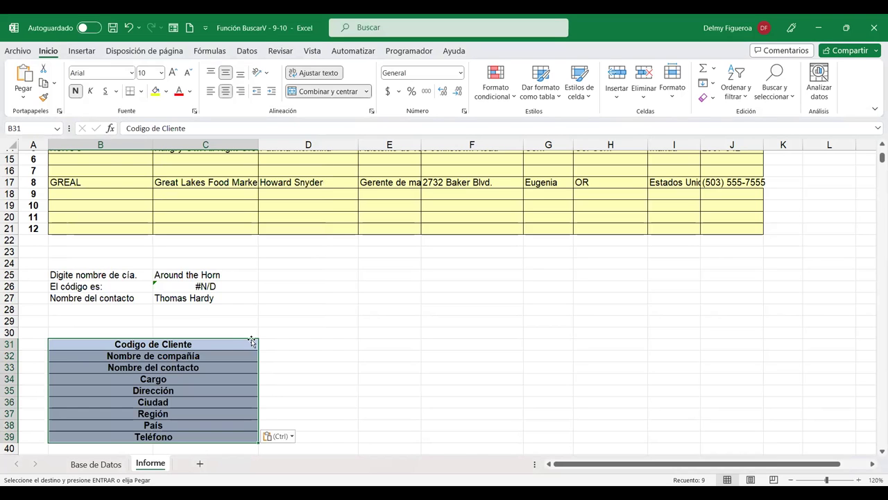
left_click(211, 92)
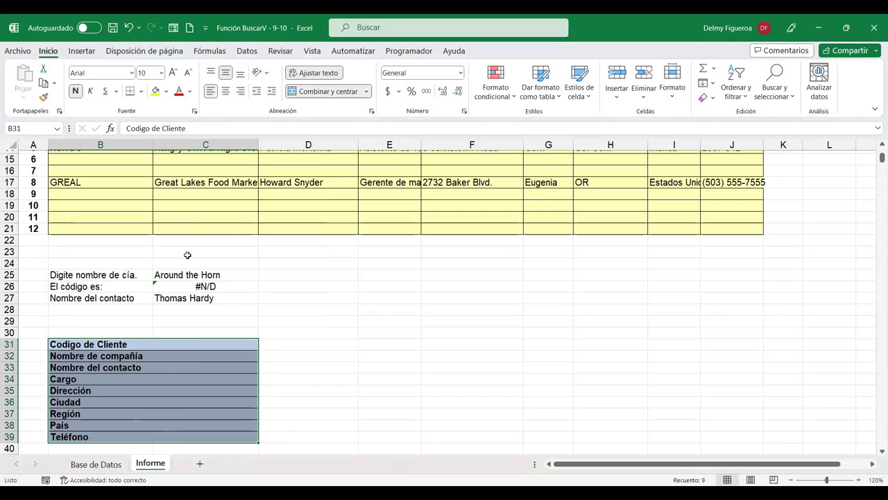
left_click(293, 344)
Enter the client code GREAL in D31.
scroll(314, 348, "down", 1)
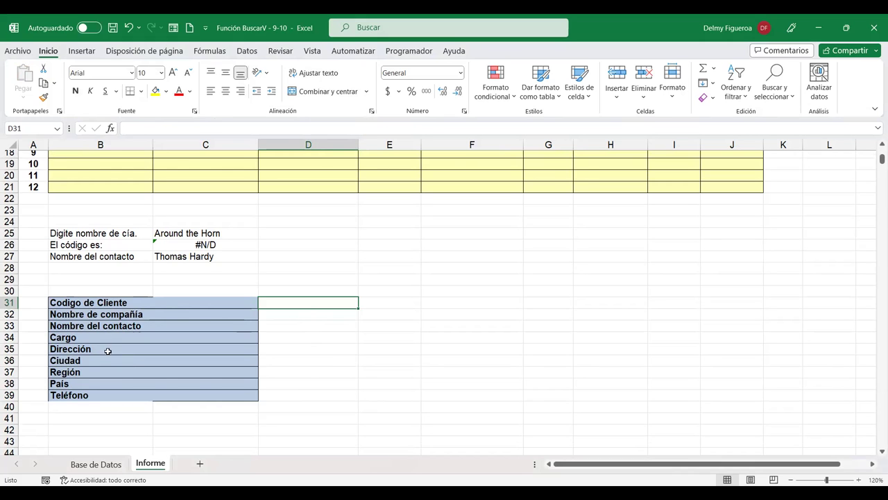
scroll(111, 333, "up", 2)
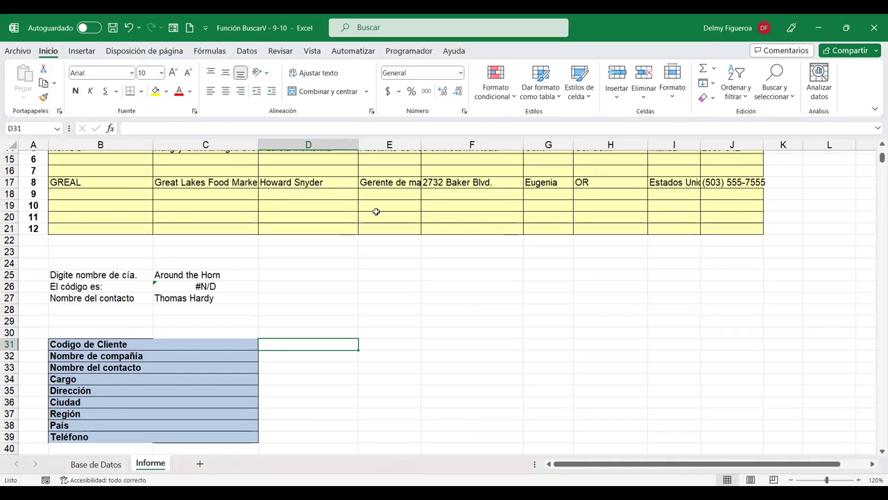
type("GREAL")
key("Return")
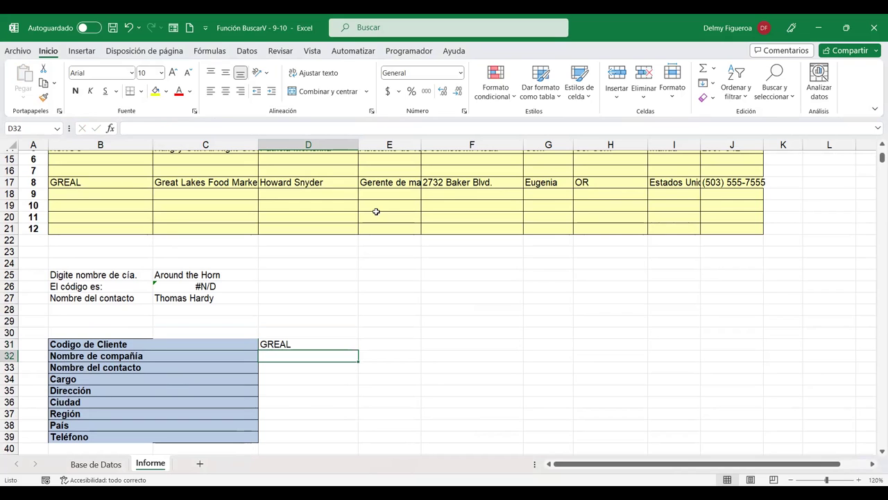
In D32 start a BUSCARV on D31 over the range 'Base de Datos'!A4:I94.
type("+")
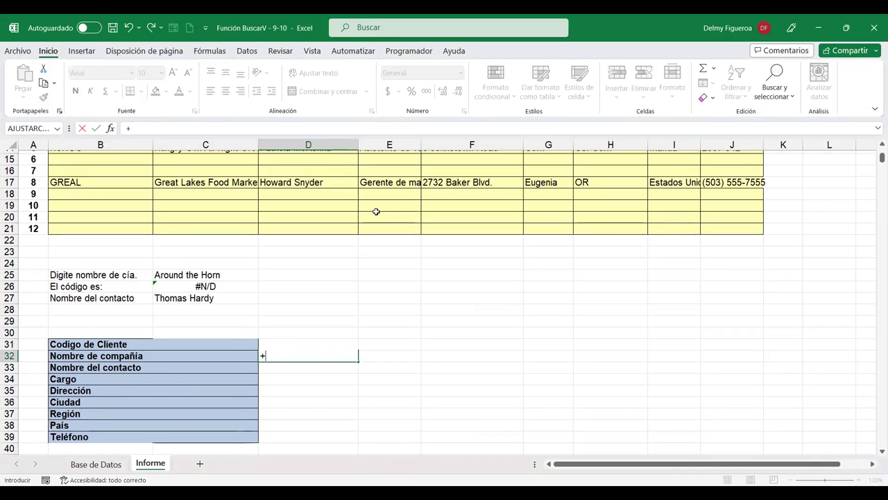
type("BUS")
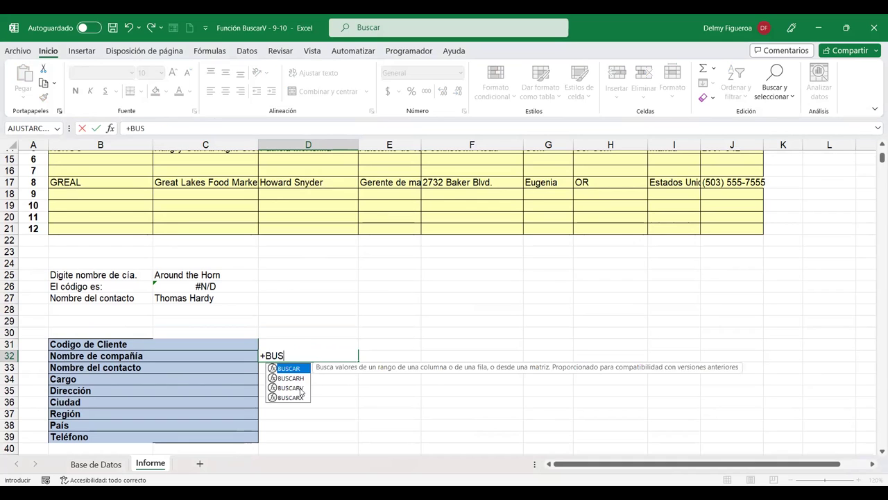
double_click(299, 388)
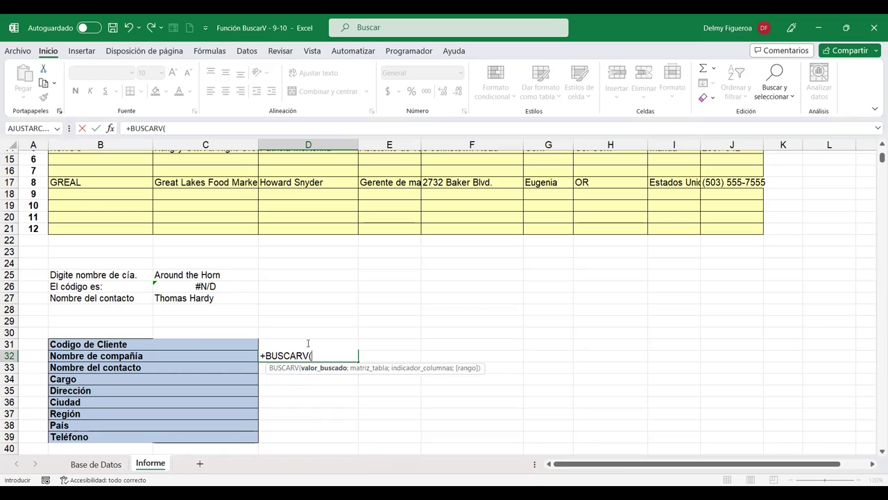
key("Up")
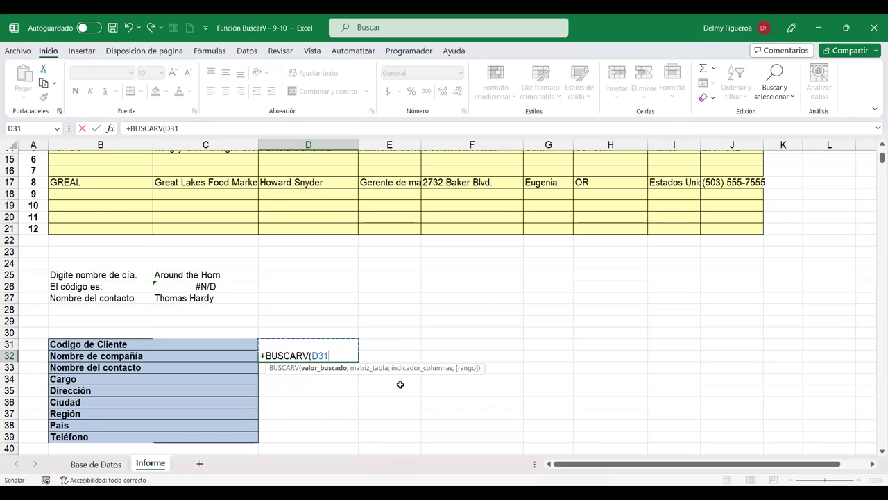
type(";")
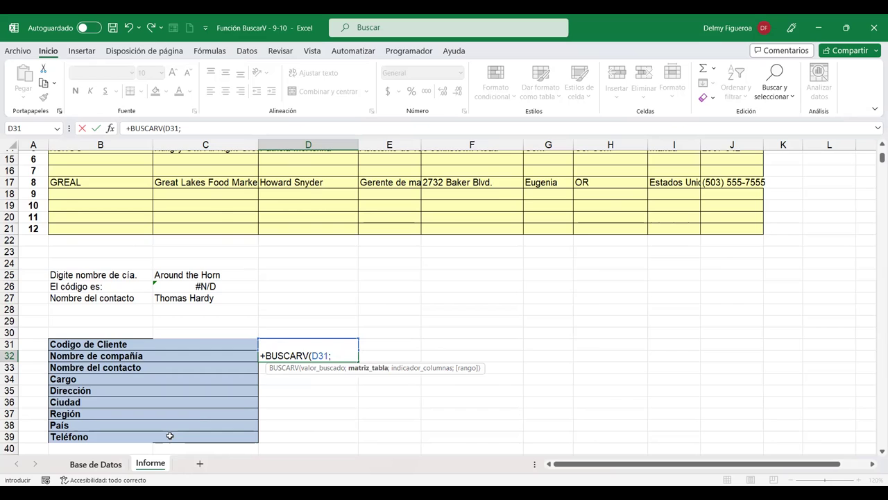
key("ctrl+Page_Up")
left_click(35, 190)
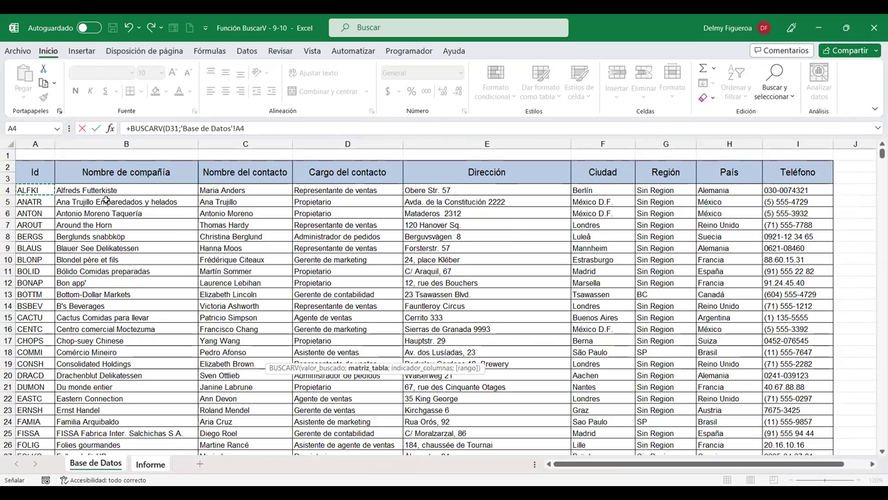
key("ctrl+shift+Right")
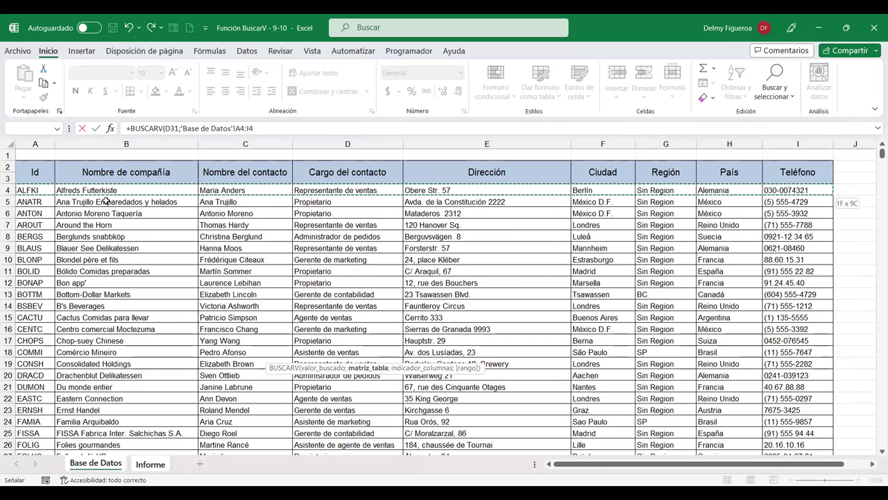
key("ctrl+shift+Down")
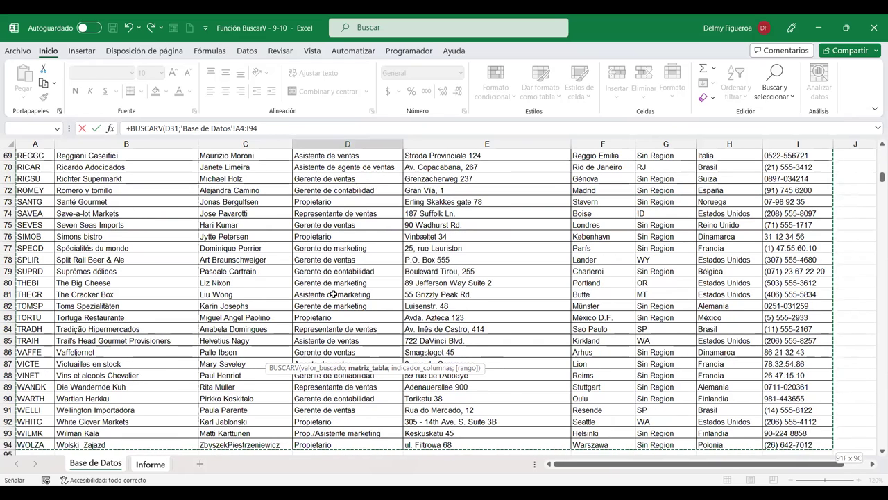
left_click(272, 129)
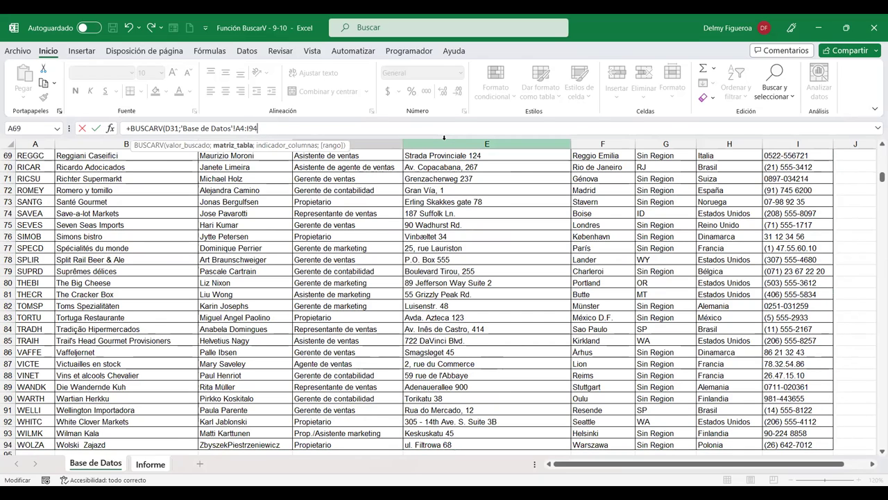
Complete it with columns {2;3;4;5;6;7;8;9} and exact match FALSO.
type(";{")
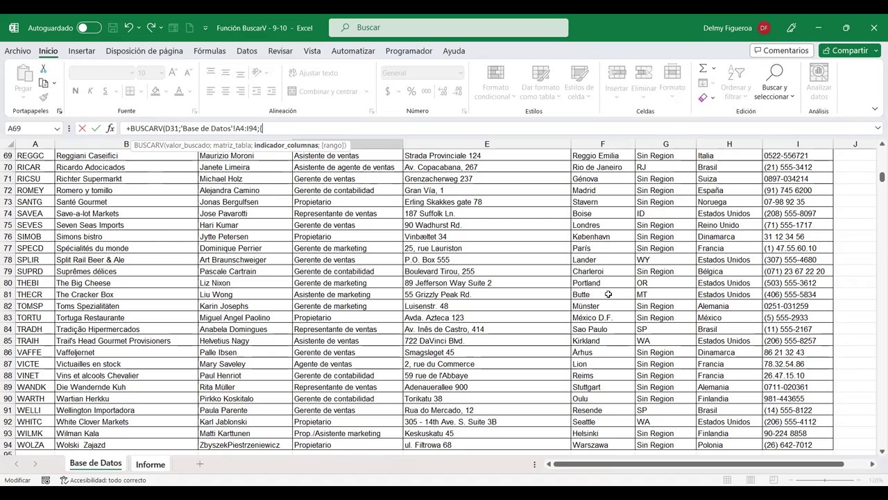
type("2;")
type("3;4;5;")
type("6")
type(";7;8;9")
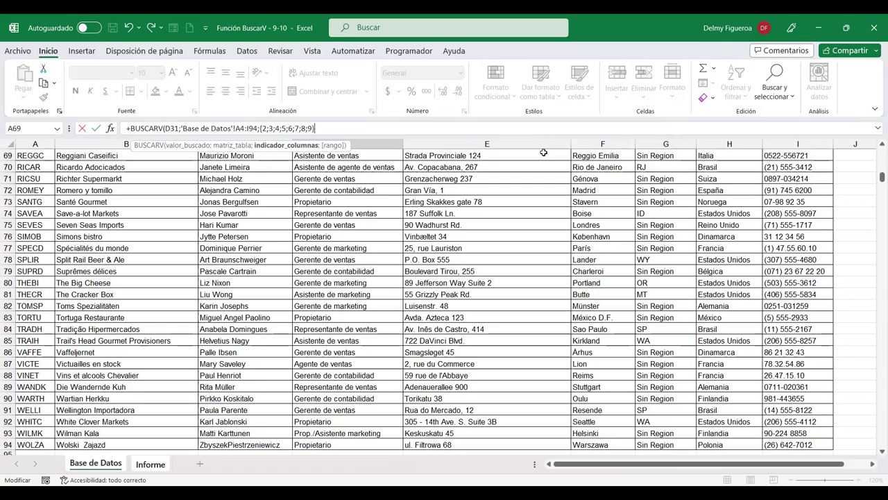
type(";")
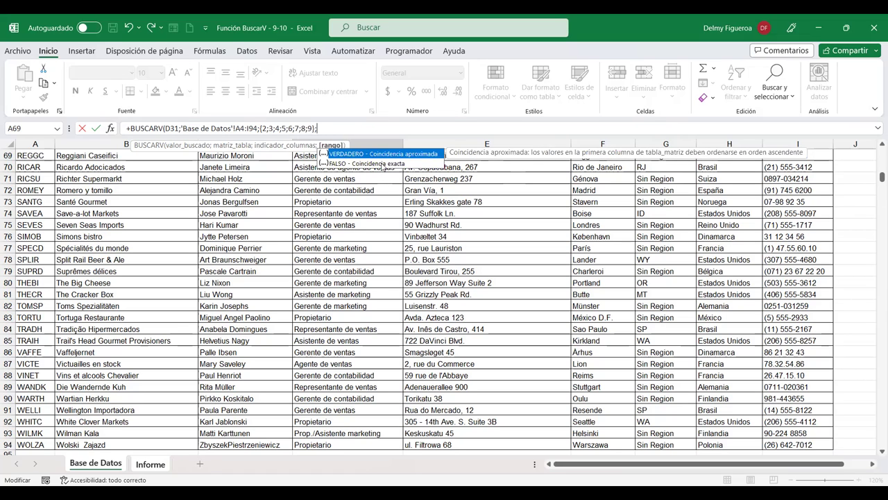
double_click(381, 164)
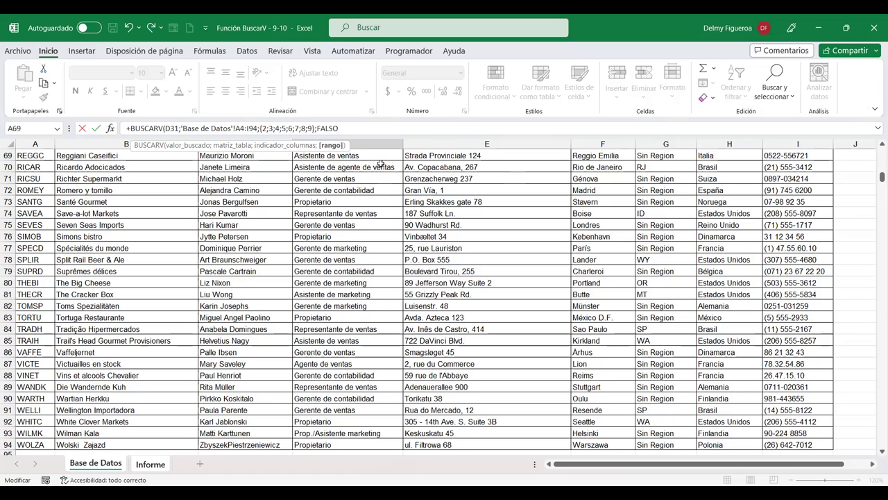
type(")")
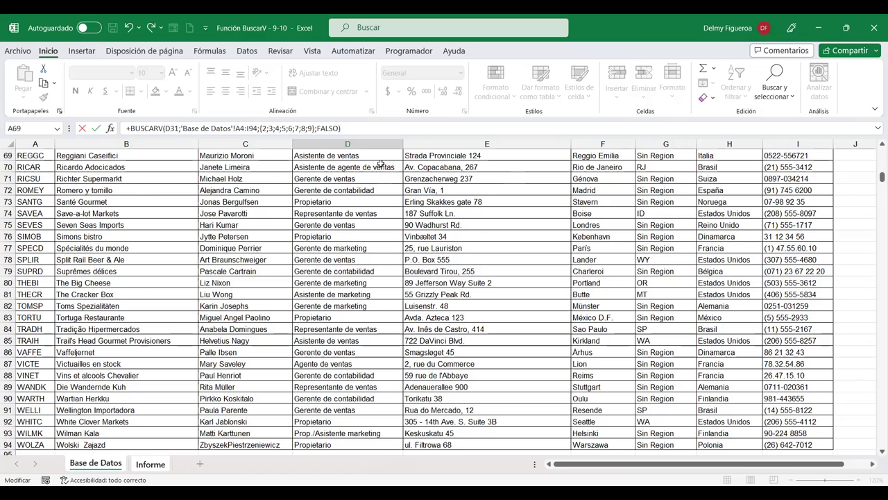
key("Return")
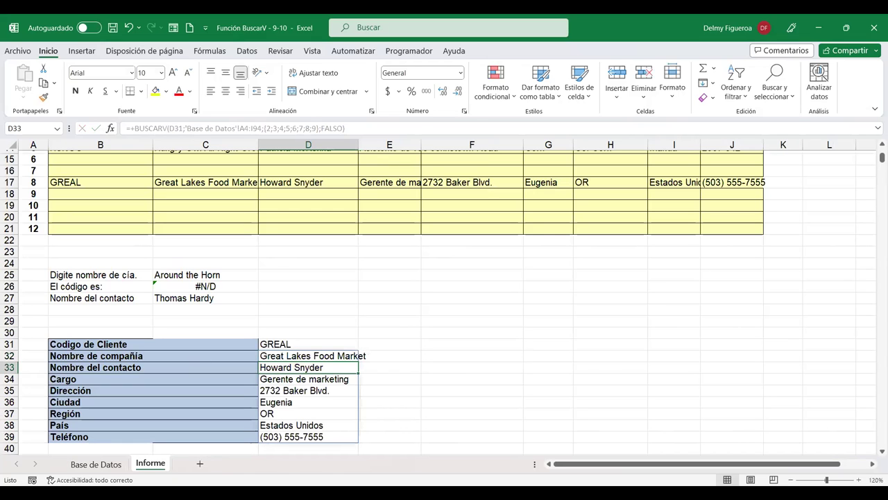
Re-enter the D32 BUSCARV array formula so GREAL's details fill D32:D39.
scroll(402, 329, "down", 1)
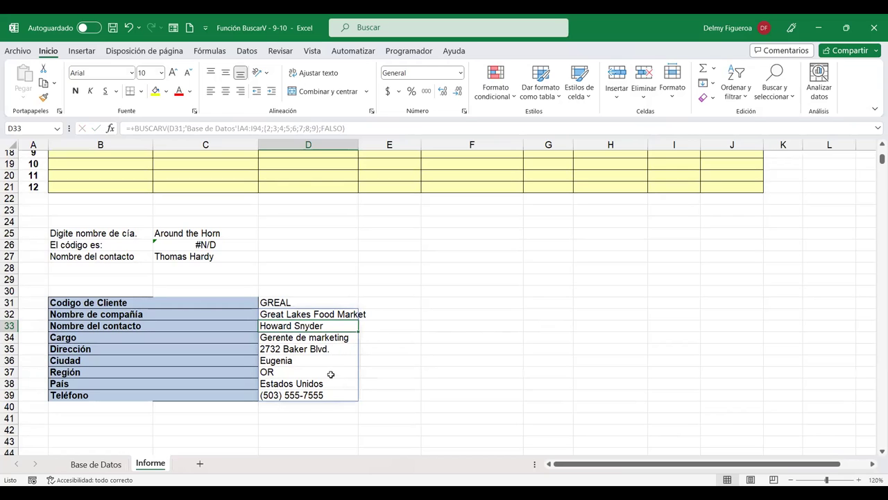
left_click(336, 313)
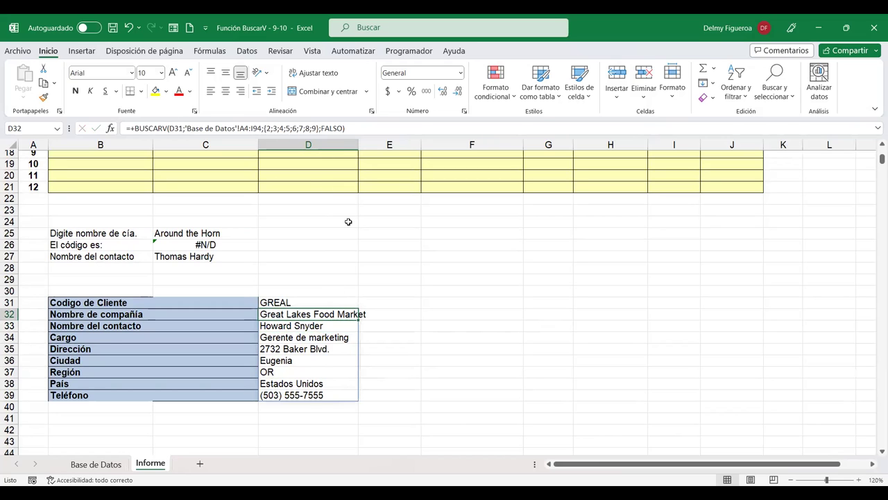
key("F2")
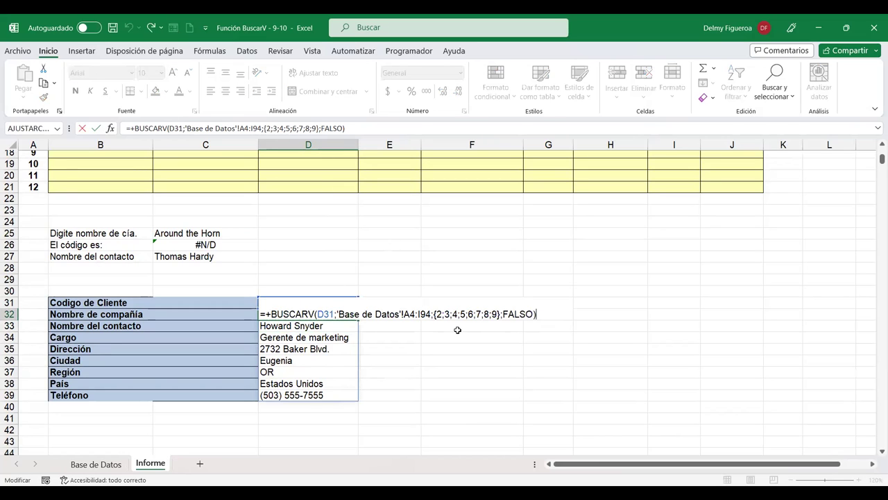
left_click(461, 313)
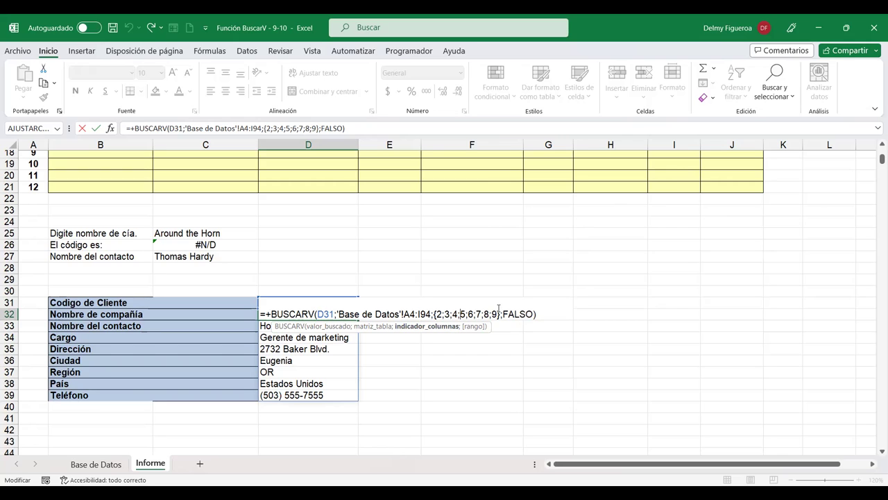
key("Return")
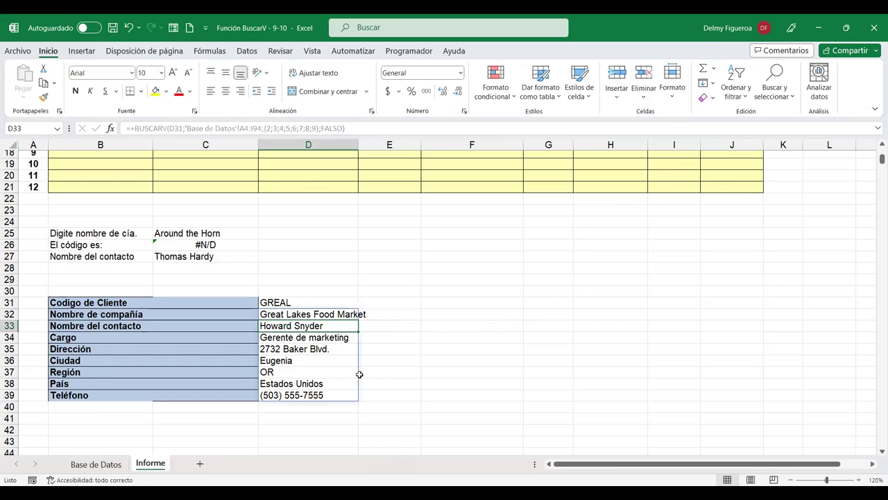
Type 2 in D35 to show the spill break, then undo it.
left_click(305, 354)
type("2")
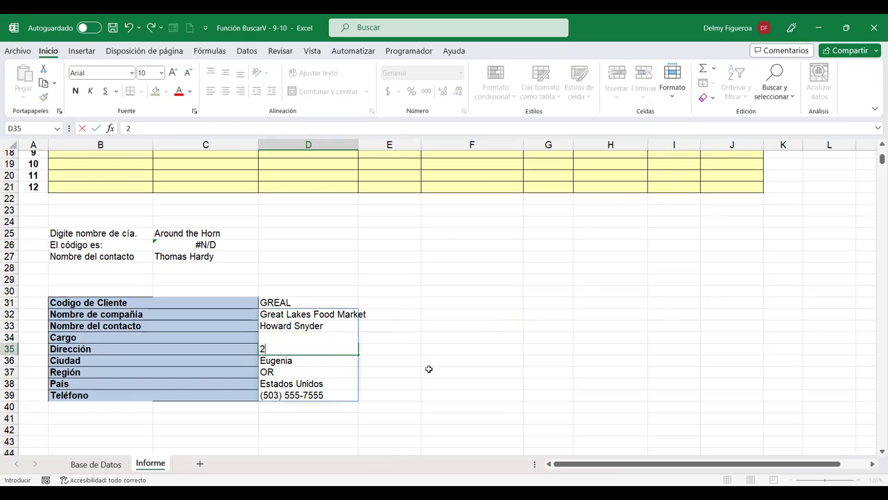
key("Return")
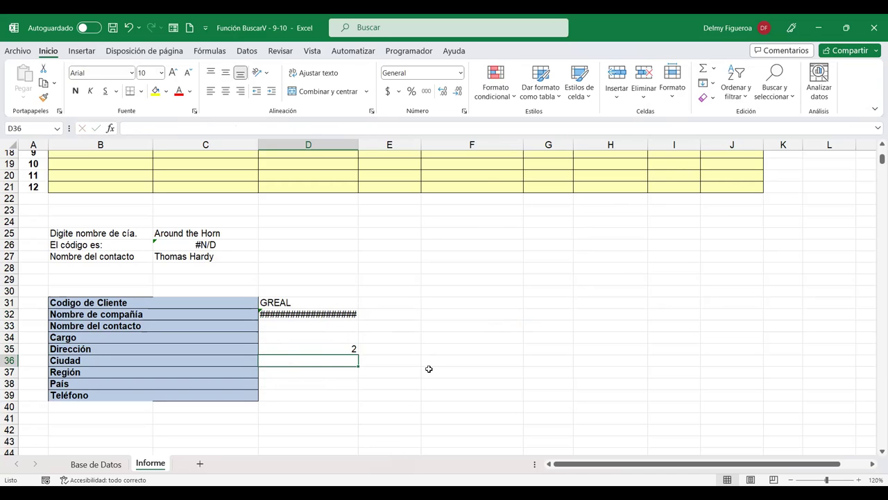
key("ctrl+z")
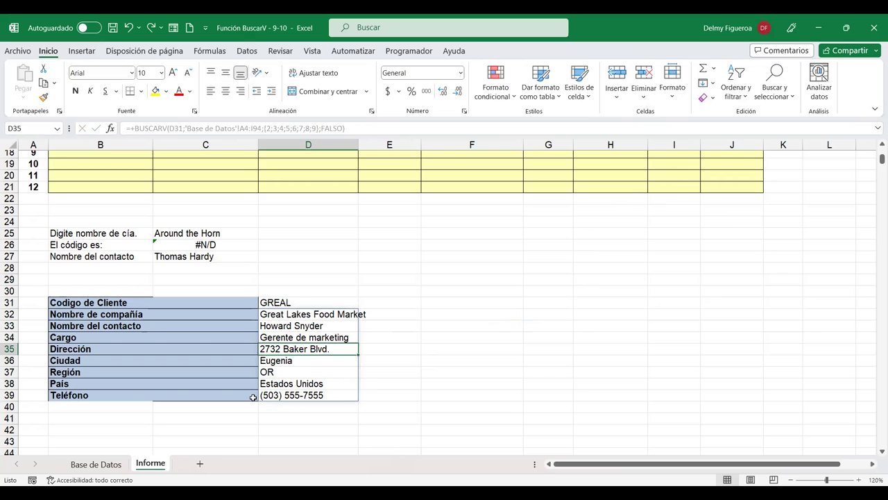
scroll(276, 362, "up", 1)
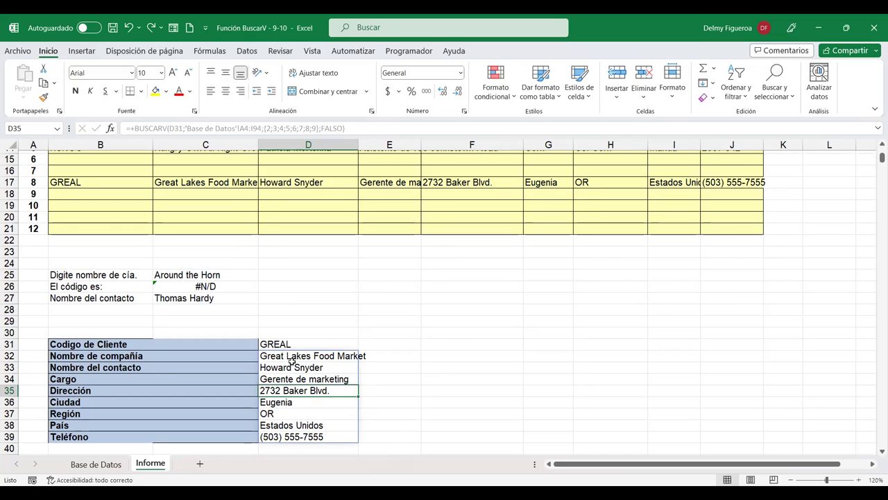
Autofit column D so 'Great Lakes Food Market' fits.
left_click(436, 343)
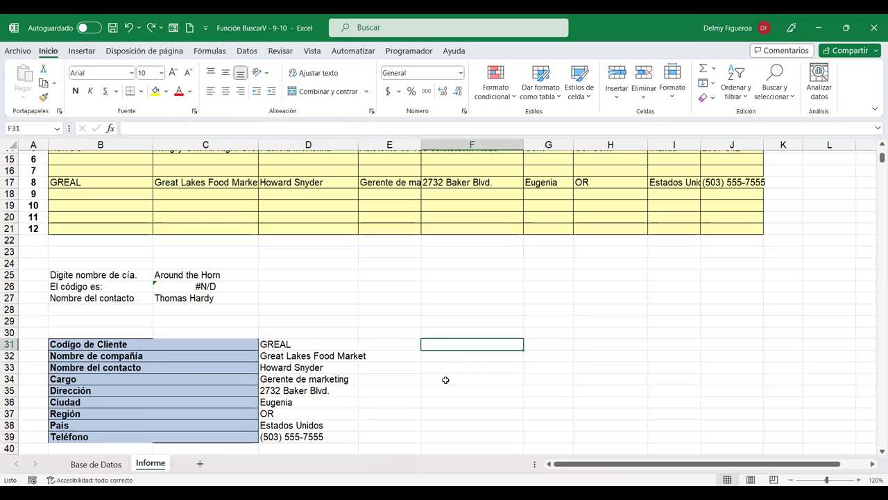
left_click(314, 356)
key("ctrl+shift+Down")
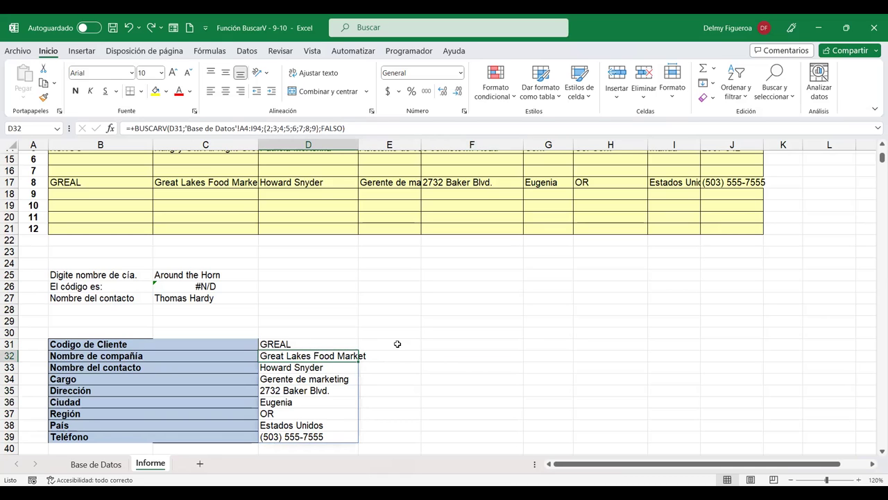
left_click(405, 345)
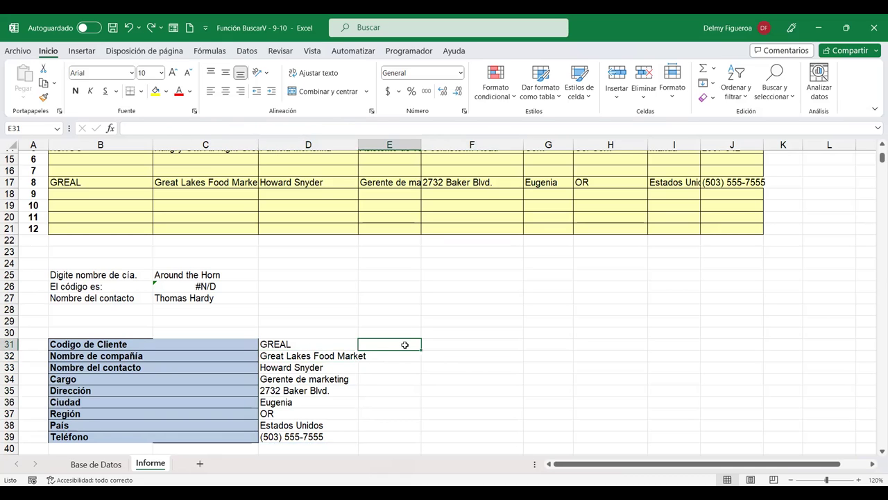
double_click(358, 145)
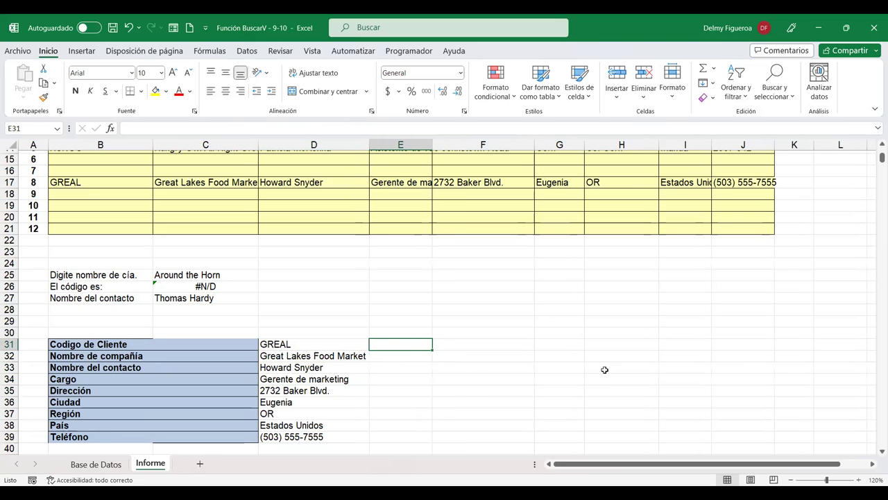
Put client code GREAL in F31, clearing the mistaken entry from E31.
type("GREAL")
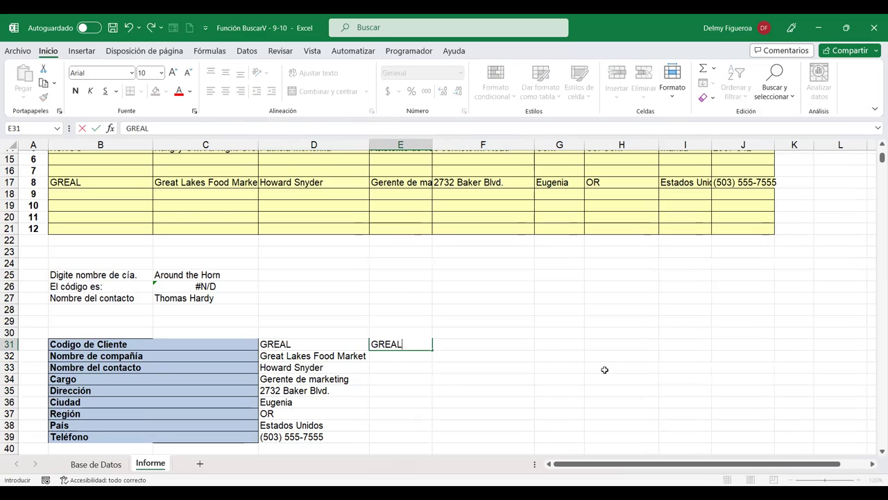
key("Return")
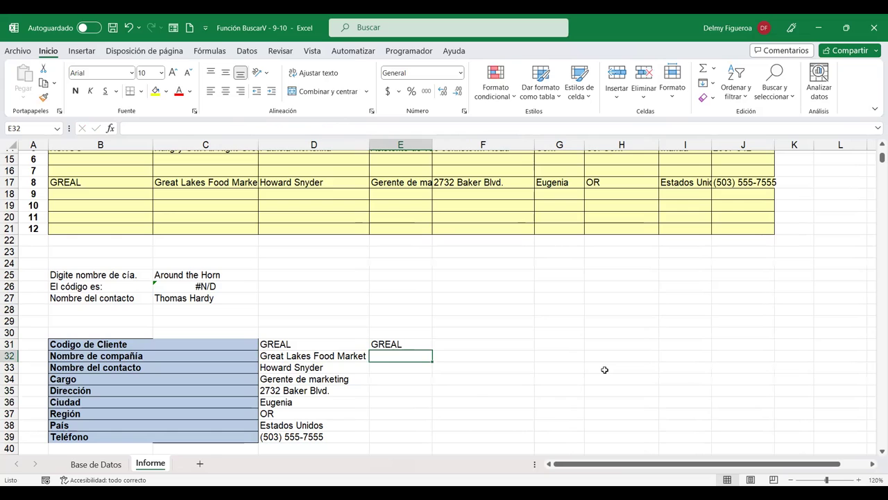
key("Up")
key("Delete")
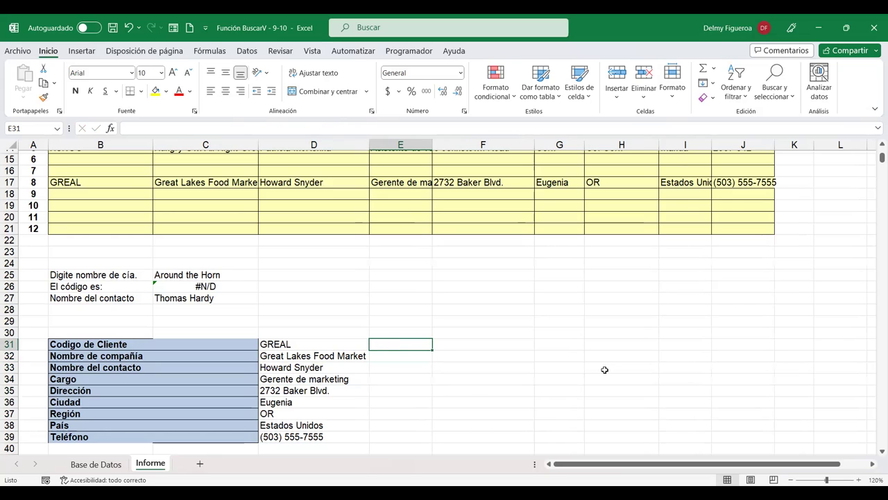
key("Right")
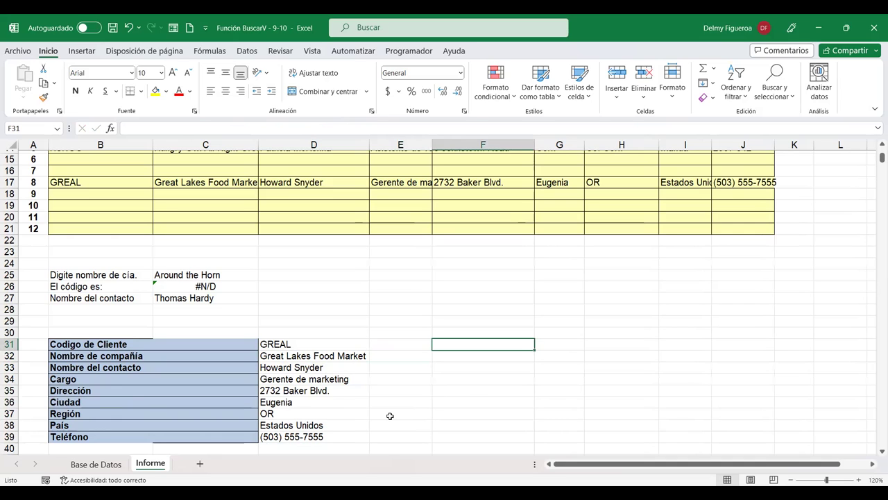
type("GREAL")
key("Return")
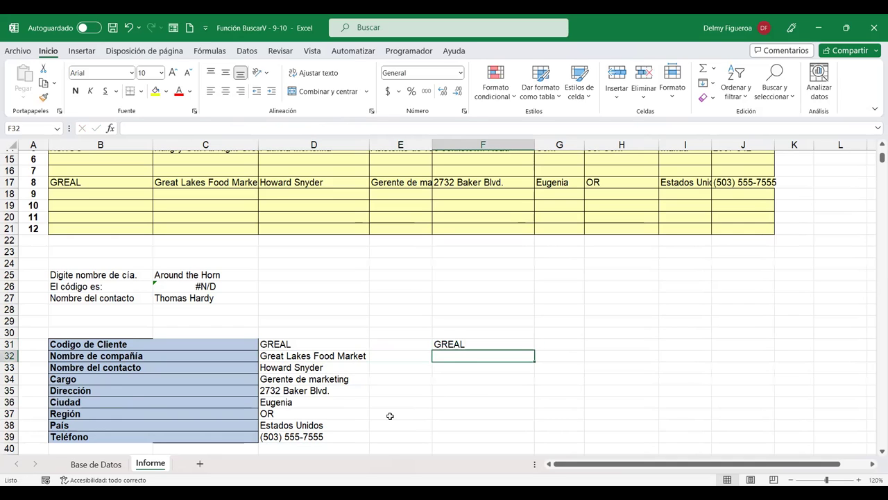
type("+BUSC")
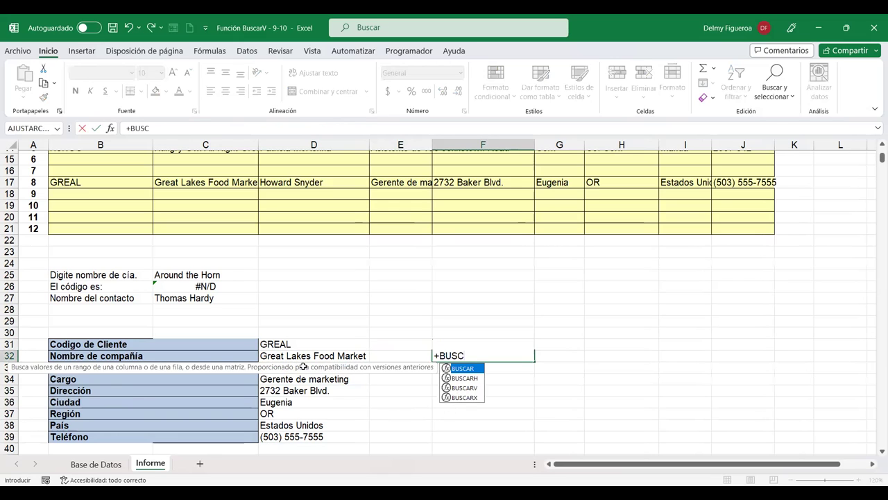
In F32 start a BUSCARV on F31 over the range 'Base de Datos'!A4:I94.
double_click(455, 388)
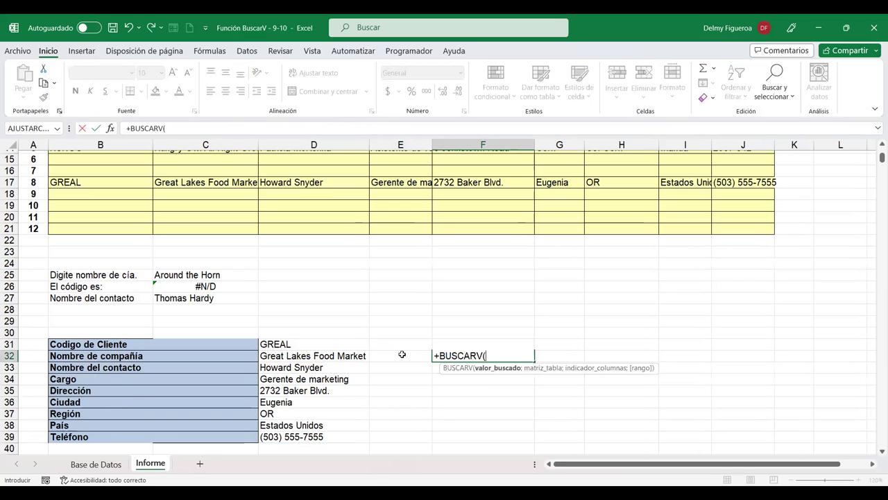
left_click(447, 334)
type(";")
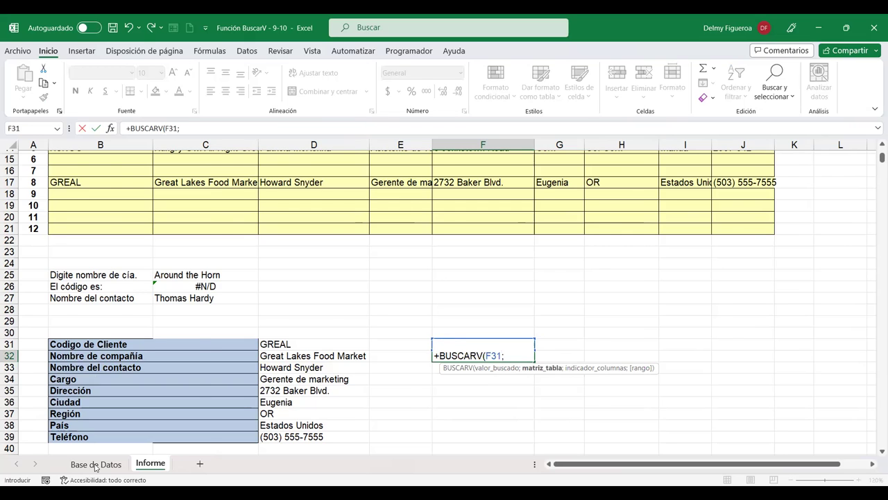
left_click(96, 464)
scroll(100, 345, "up", 15)
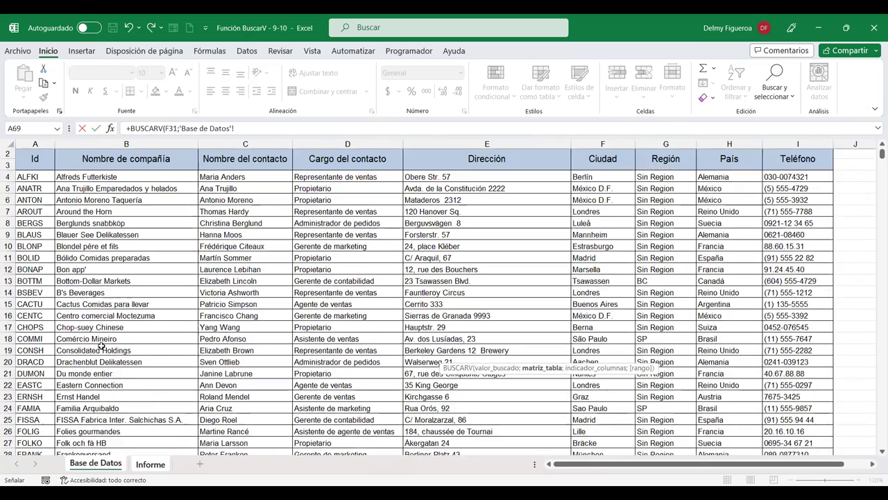
left_click(34, 190)
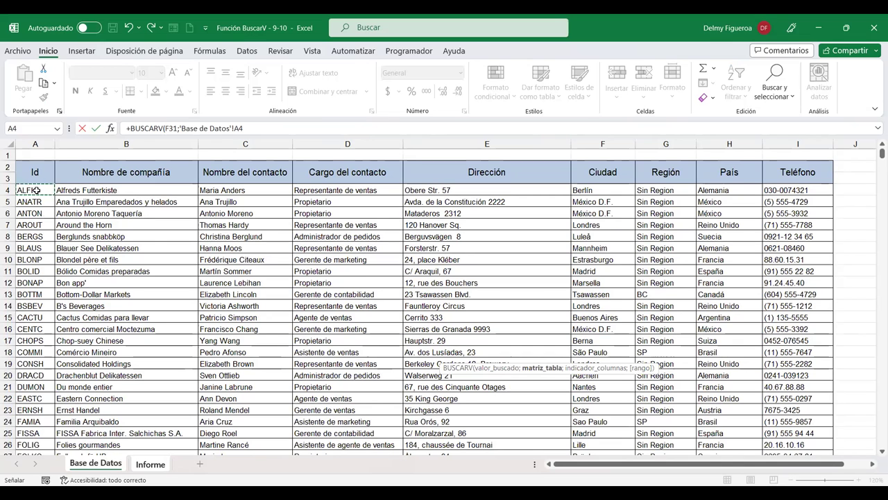
key("ctrl+shift+Right")
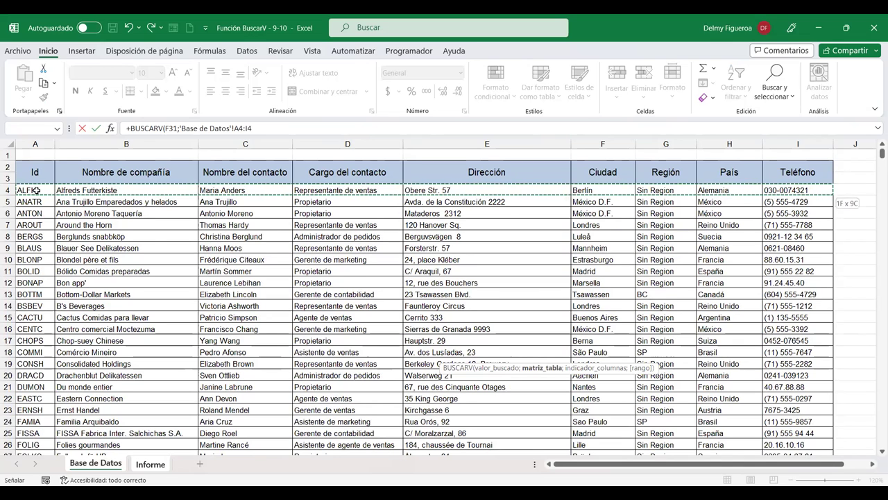
key("ctrl+shift+Down")
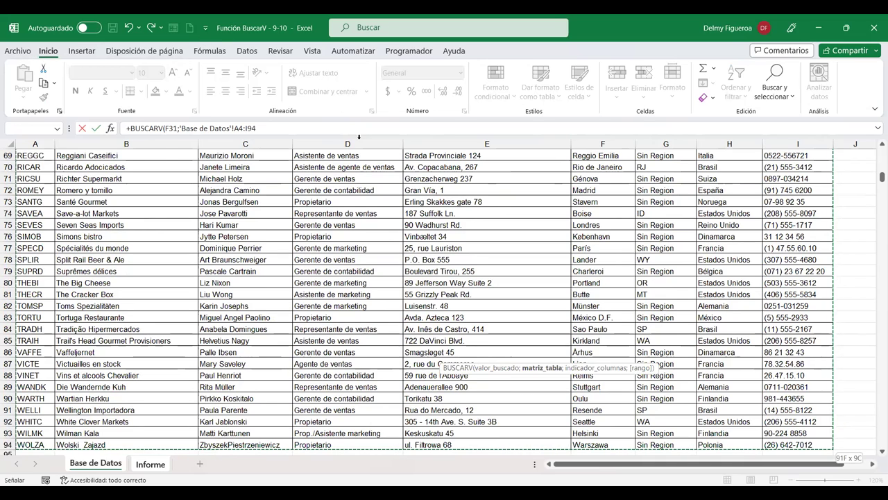
key("F2")
type(";")
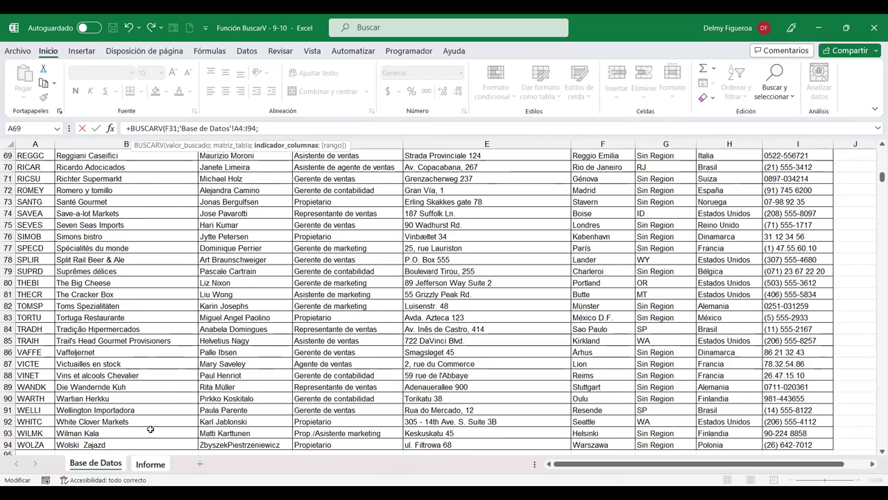
Complete it with columns {2;3;4;9} and exact match FALSO.
left_click(149, 464)
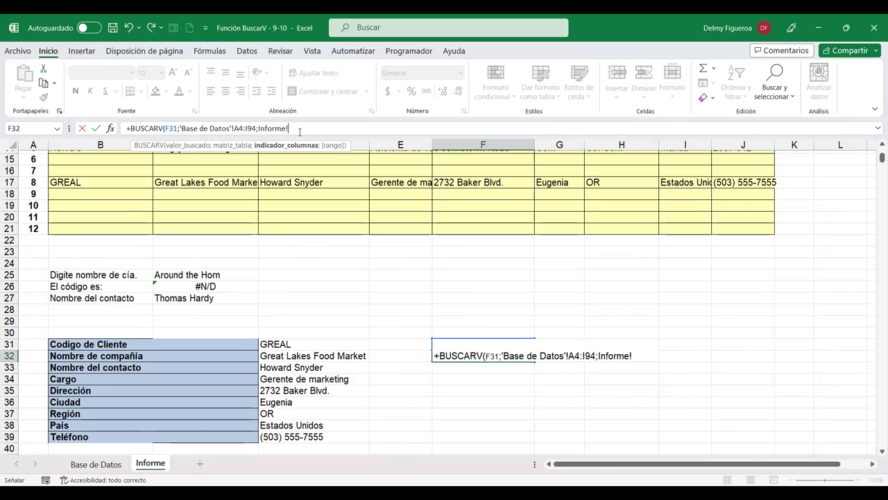
key("BackSpace")
key("BackSpace")
key("BackSpace")
key("BackSpace")
key("BackSpace")
key("BackSpace")
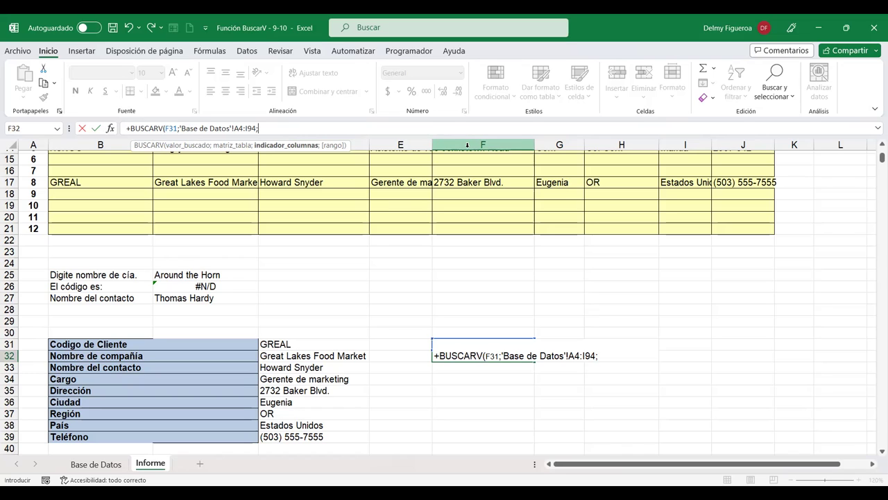
type("{")
type("2")
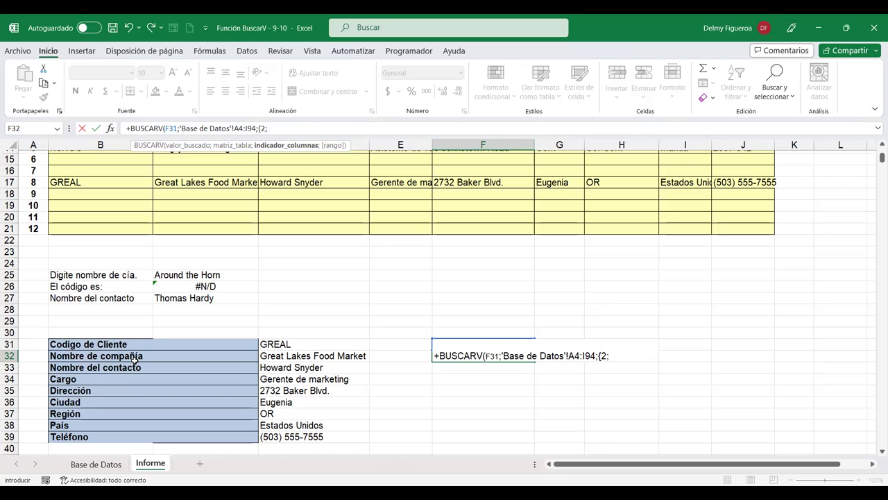
type("3")
type(";")
type("4;")
type("9}")
type(";")
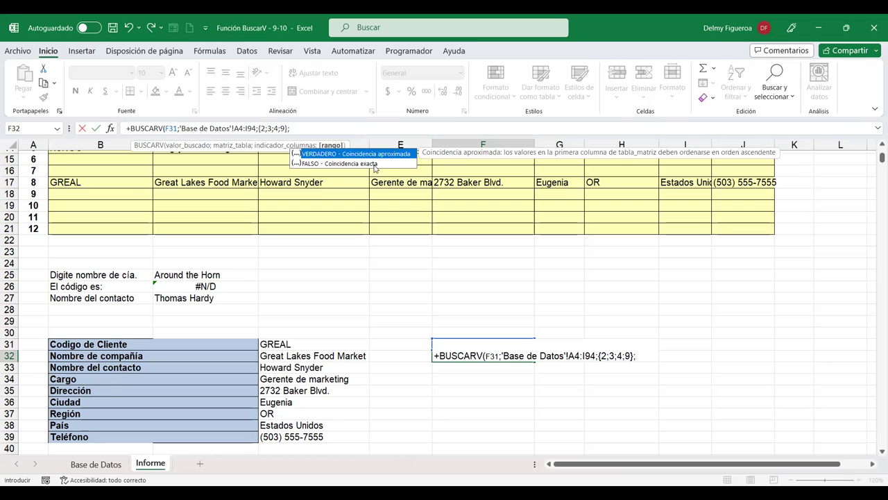
double_click(375, 164)
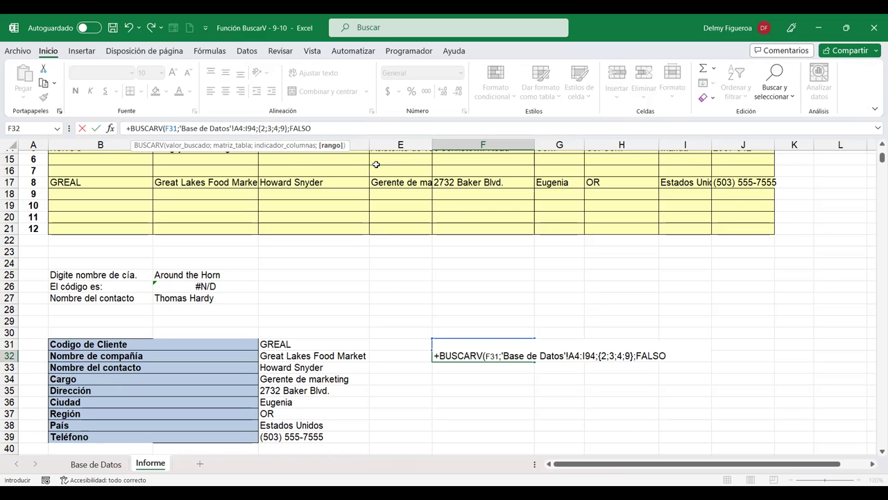
key("Return")
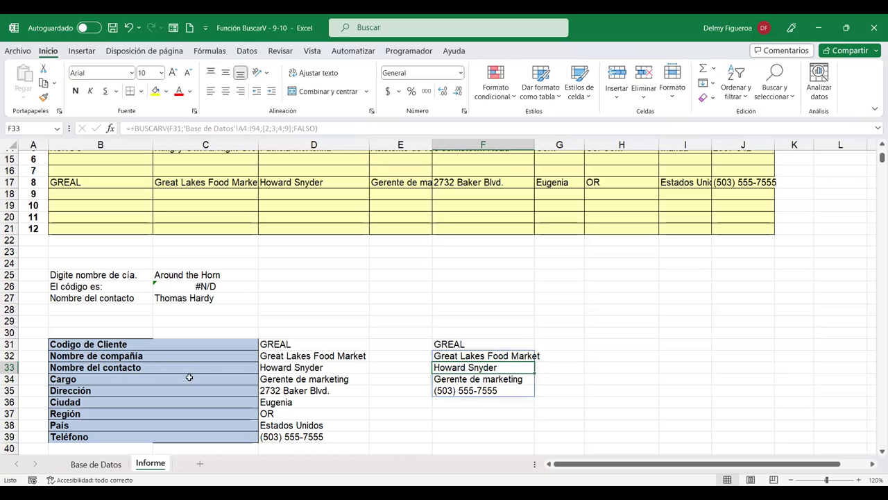
Check the company, contact, position and phone results in F32:F35.
scroll(275, 401, "down", 1)
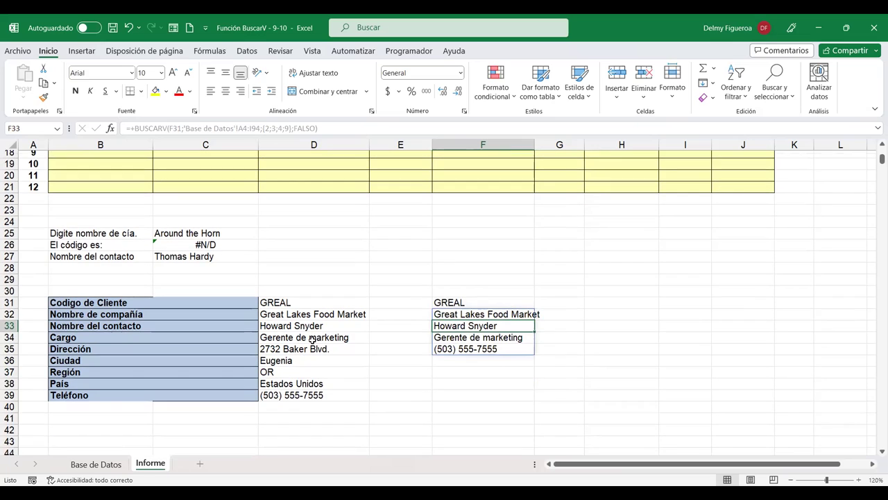
left_click(470, 304)
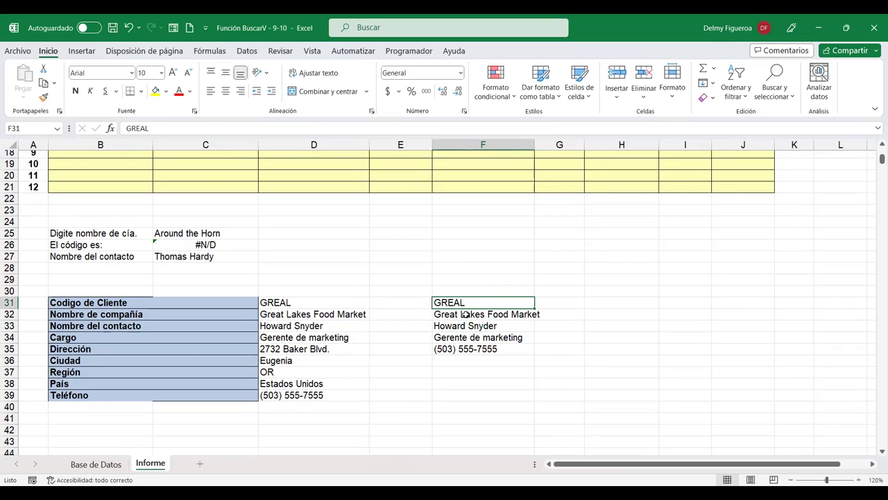
left_click(464, 314)
left_click(466, 325)
left_click(466, 336)
left_click(468, 350)
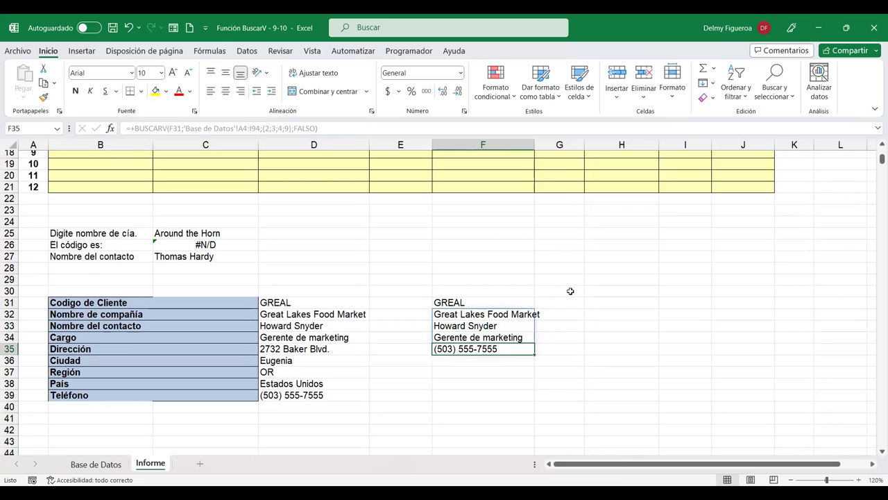
left_click(514, 313)
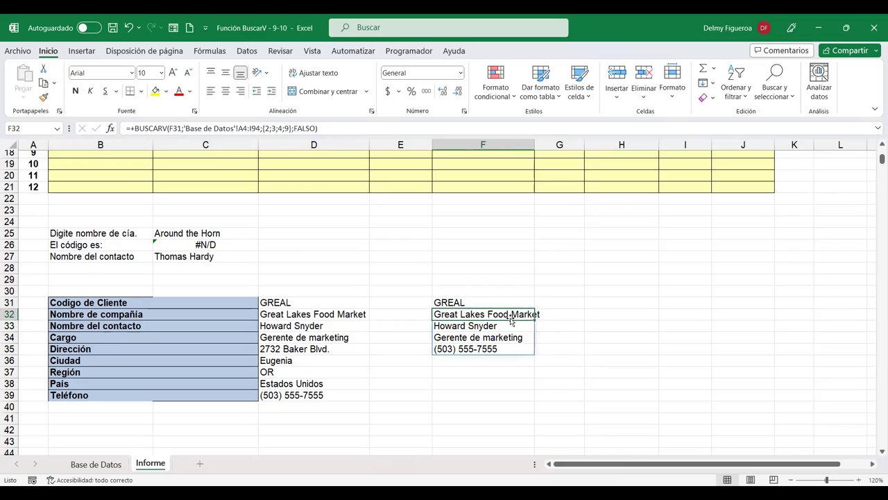
left_click(504, 340)
left_click(499, 351)
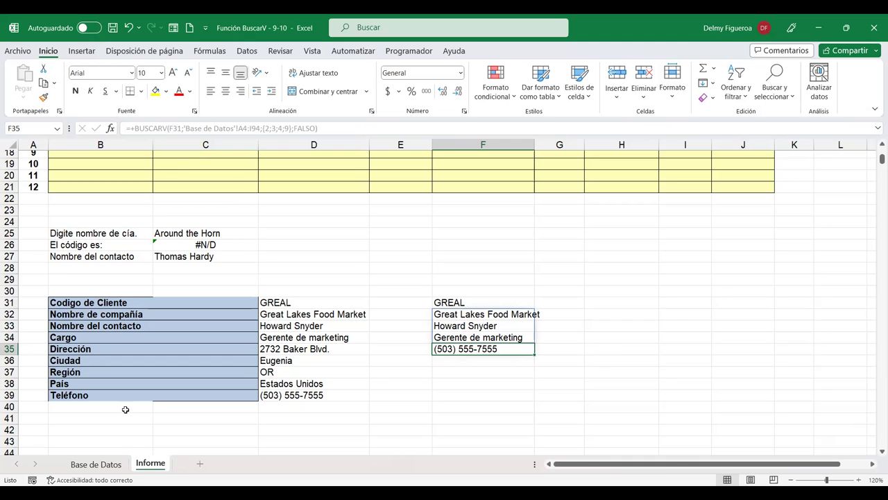
scroll(515, 352, "up", 1)
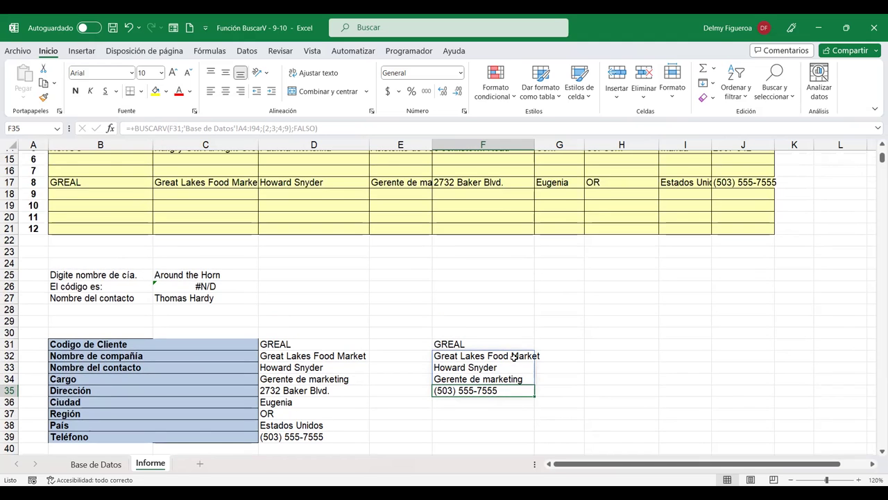
scroll(514, 356, "up", 3)
scroll(513, 355, "up", 1)
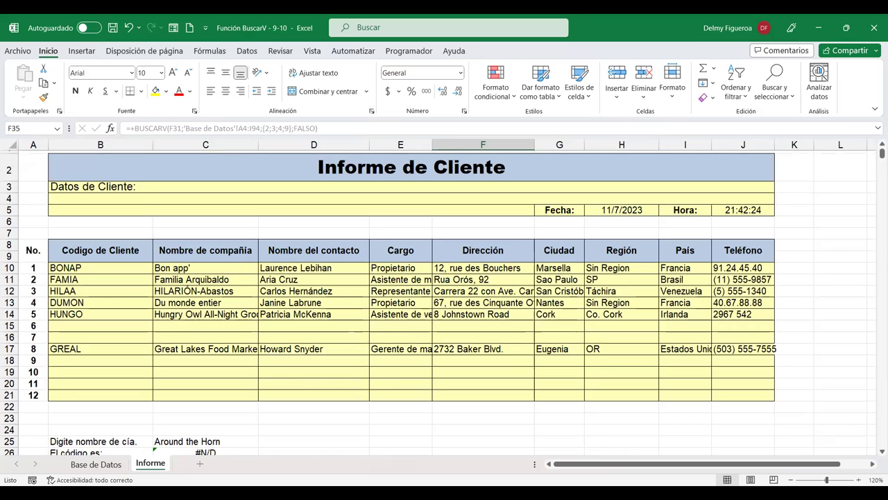
left_click(96, 463)
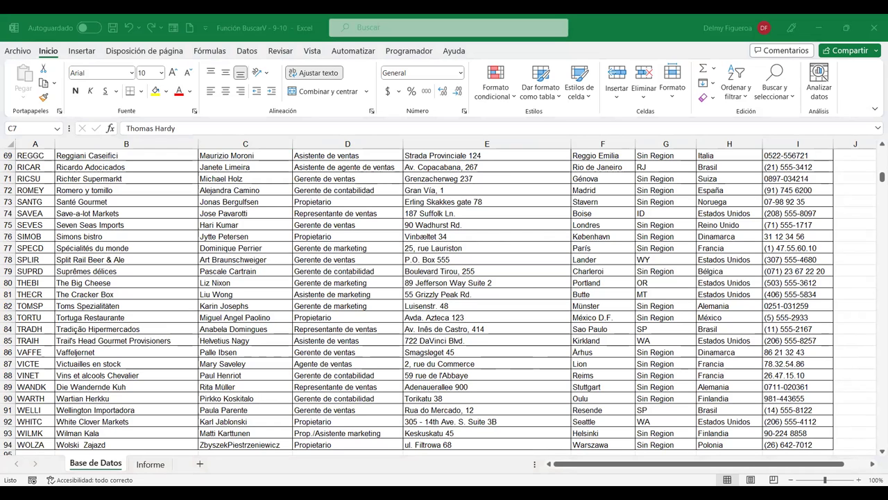
left_click(150, 464)
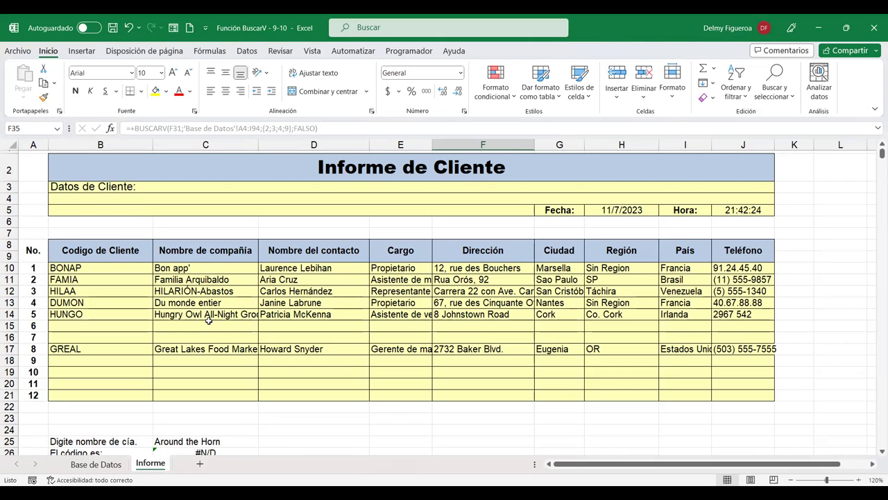
scroll(291, 312, "down", 4)
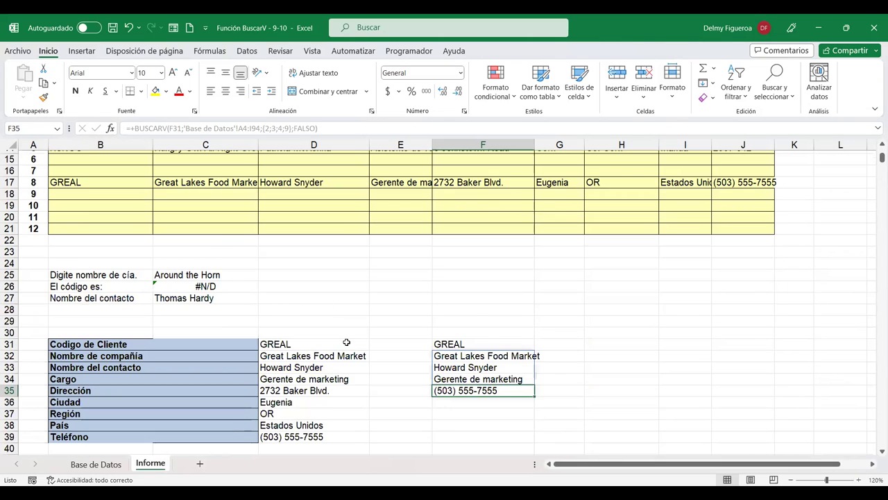
scroll(369, 397, "down", 1)
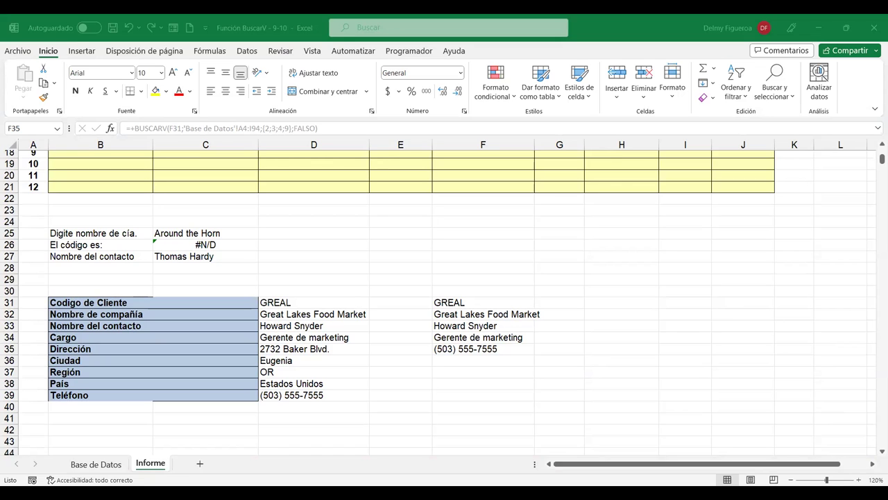
Show the Base de Datos sheet from its header row, with cell J3 selected.
left_click(547, 383)
scroll(593, 353, "up", 1)
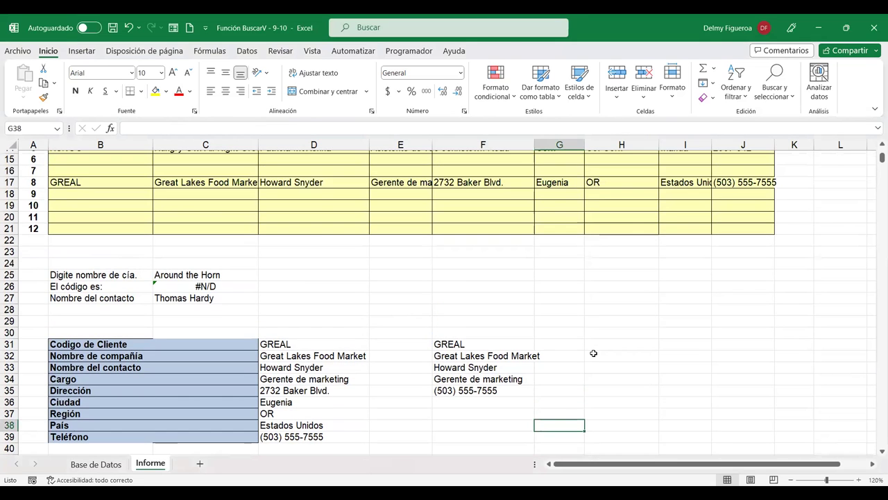
scroll(593, 353, "up", 5)
scroll(353, 375, "down", 5)
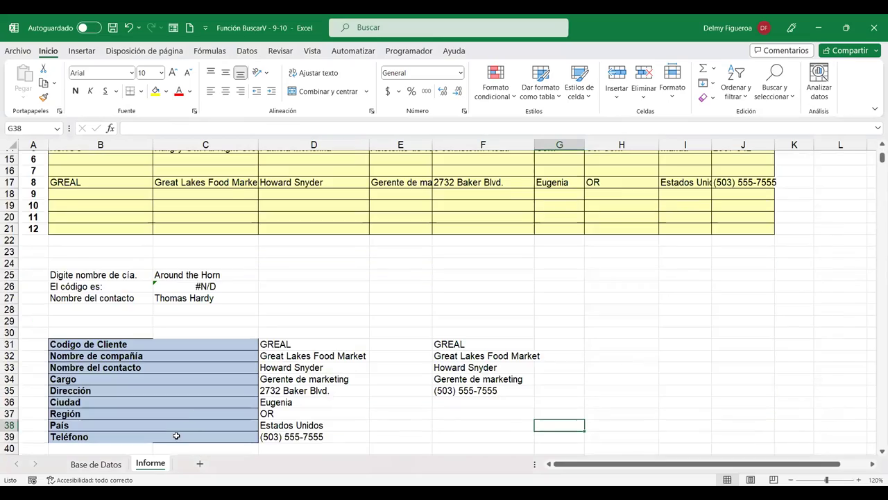
left_click(95, 464)
scroll(705, 290, "up", 5)
scroll(705, 290, "up", 4)
scroll(706, 290, "up", 7)
scroll(706, 290, "up", 7)
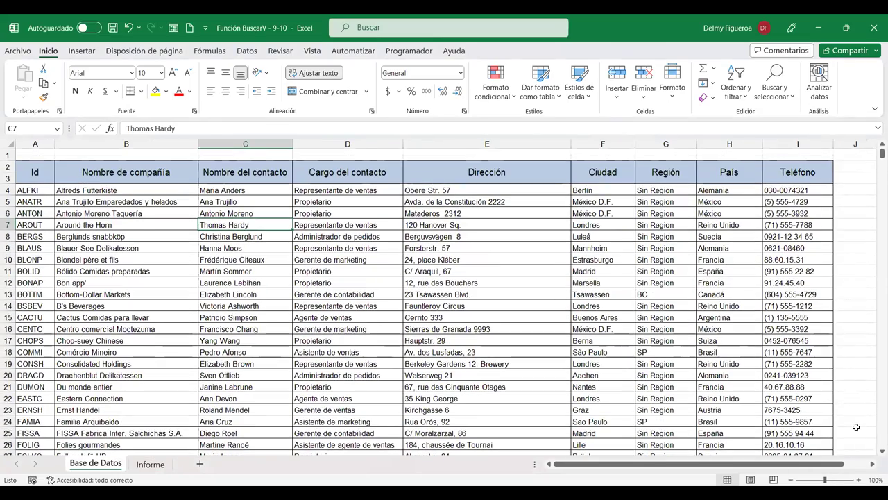
left_click(873, 463)
left_click(872, 464)
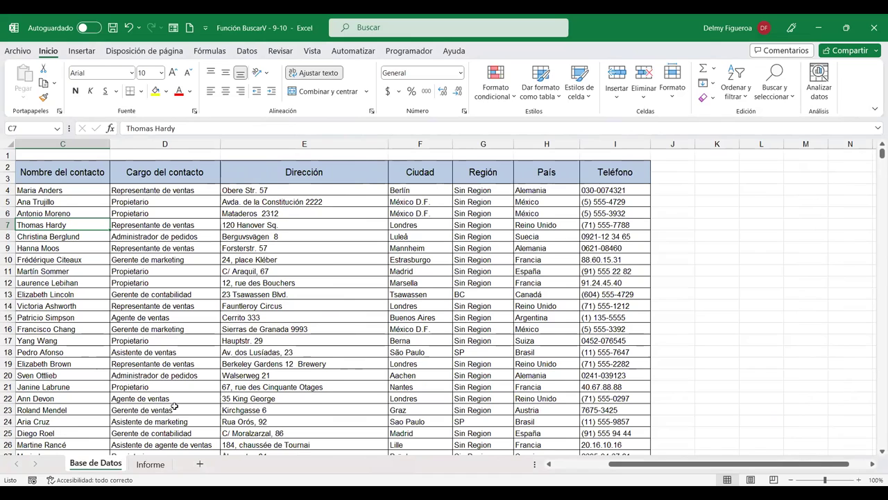
left_click(675, 180)
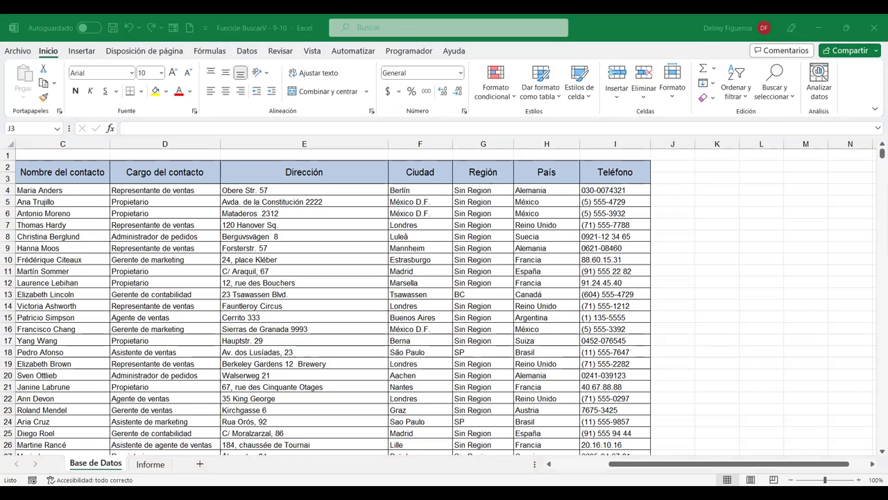
Add sheet Hoja1, paste the BUSCARV example picture on the right and zoom to 120%.
left_click(200, 464)
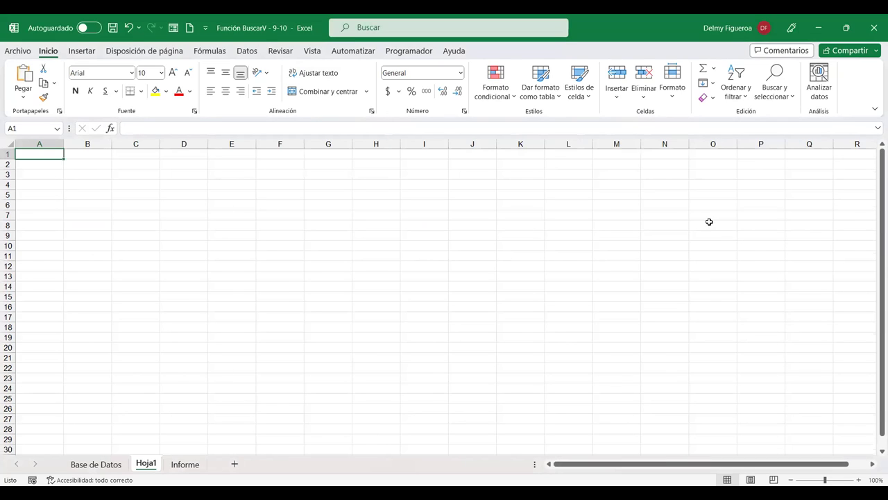
key("ctrl+v")
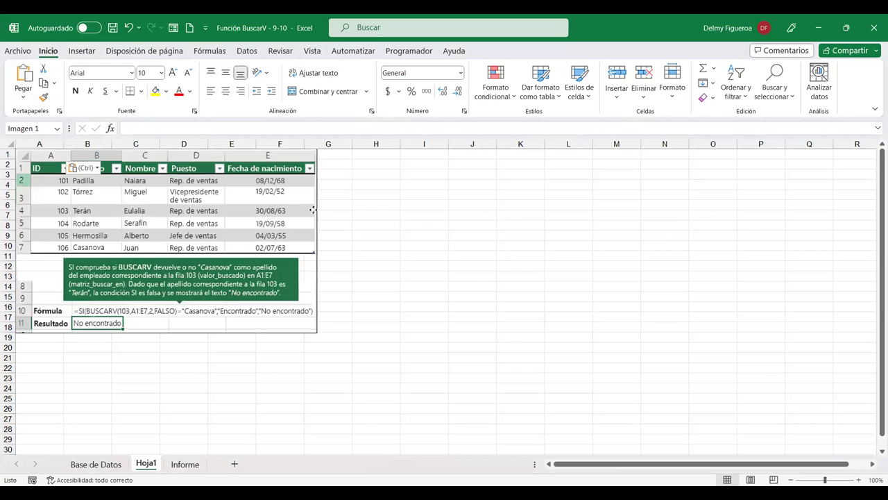
left_click_drag(313, 209, 832, 223)
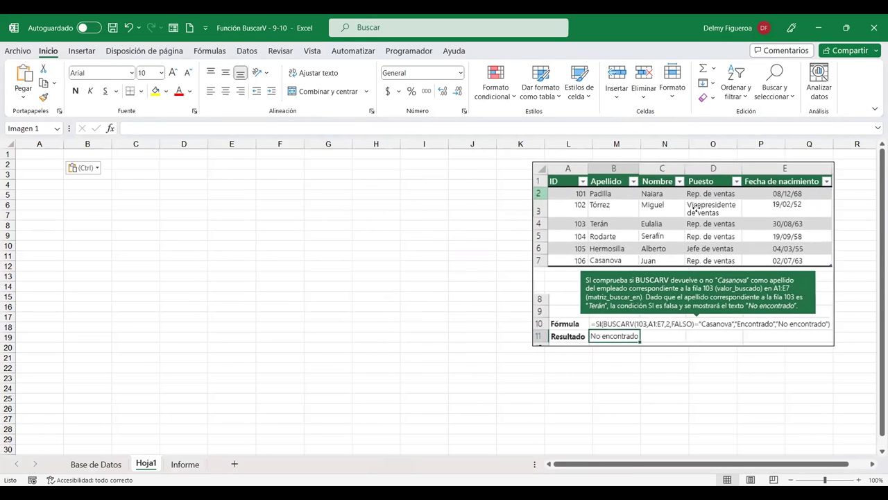
left_click_drag(695, 208, 696, 202)
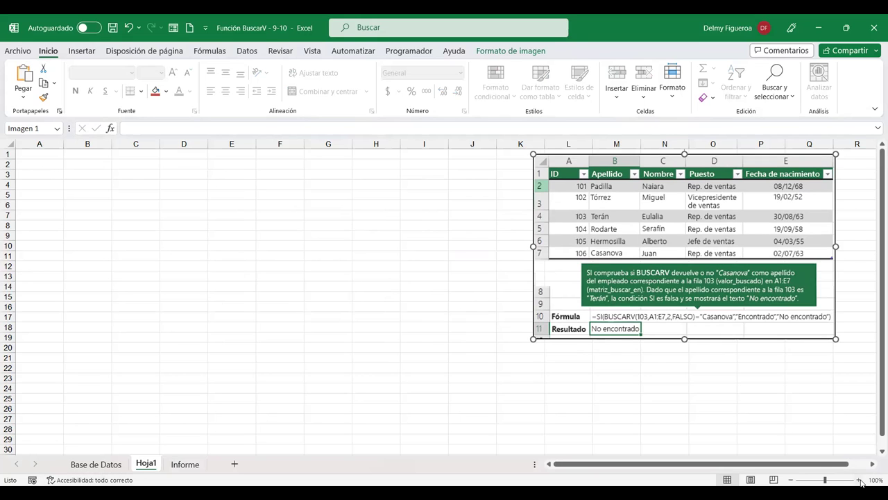
left_click(859, 480)
left_click(859, 479)
left_click(380, 348)
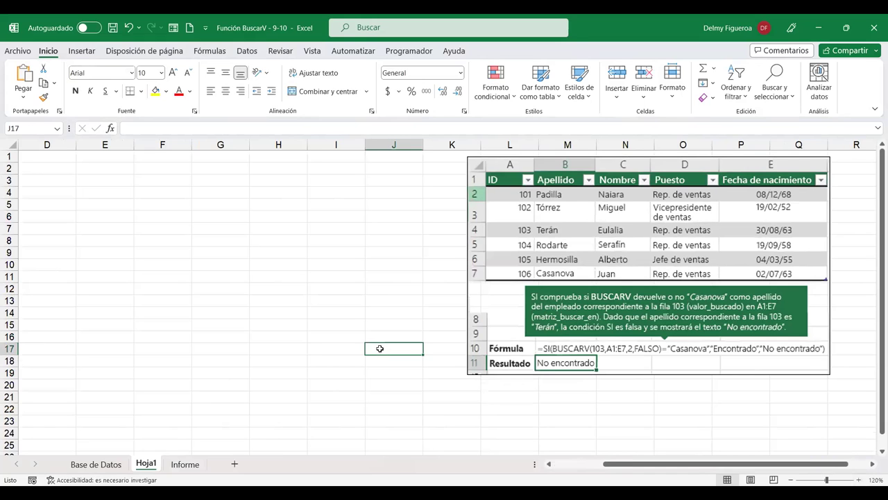
Set the whole sheet to 12-point font, reposition the picture, then return to Base de Datos.
key("ctrl+Home")
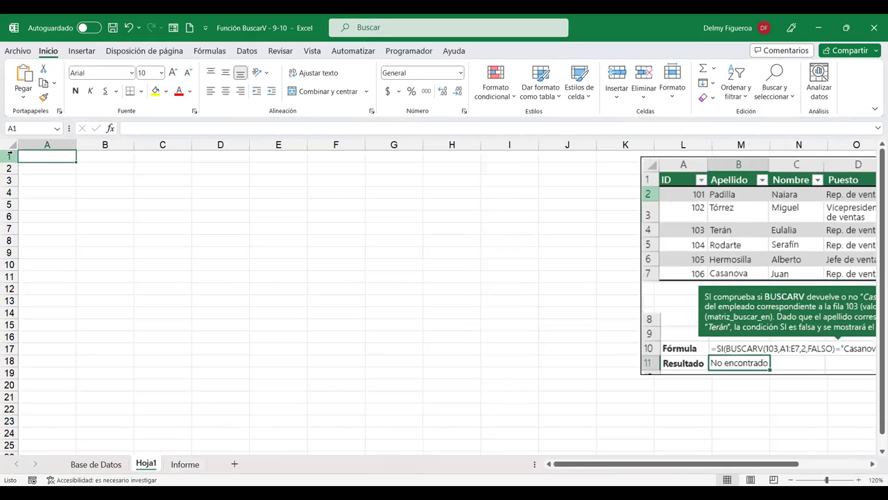
left_click(11, 144)
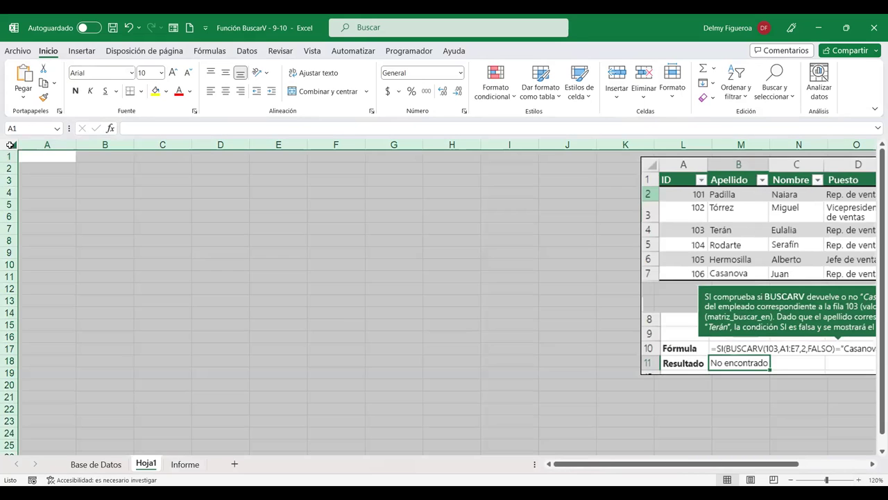
double_click(174, 73)
left_click(335, 279)
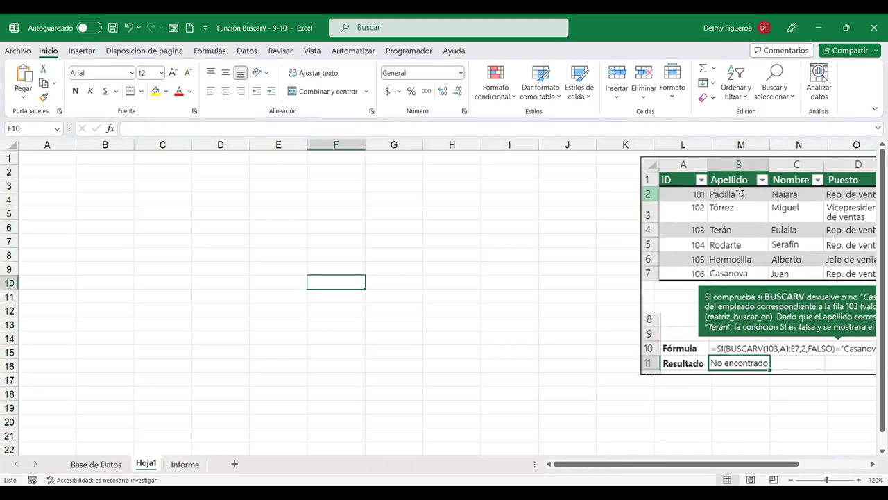
mouse_move(711, 166)
left_mouse_down()
mouse_move(556, 186)
mouse_move(483, 182)
left_mouse_up()
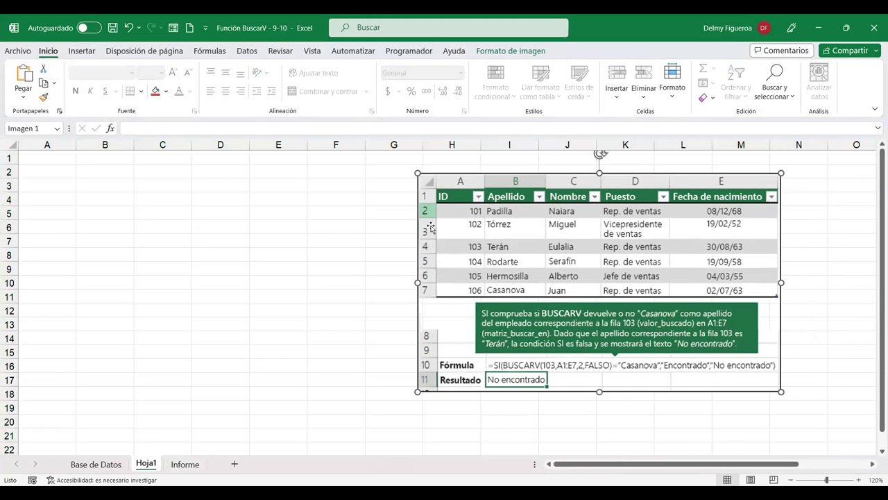
left_click(96, 463)
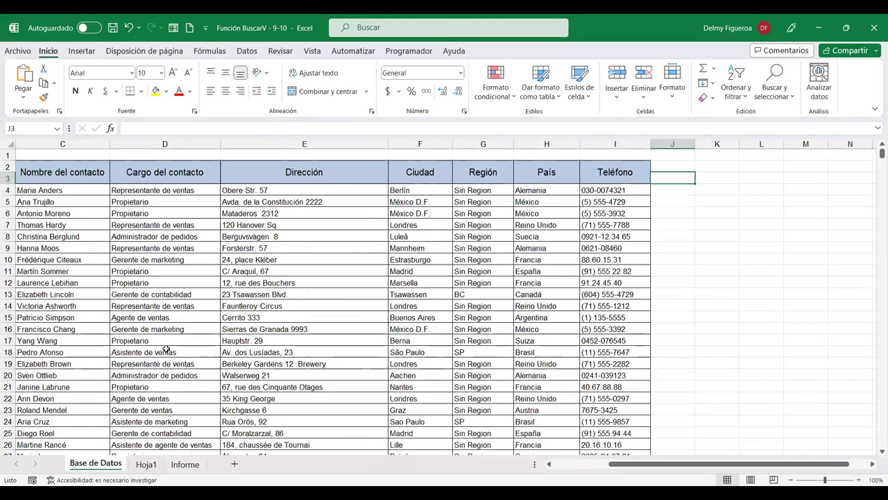
Copy the Id column from Base de Datos into column A of Hoja1.
key("ctrl+Home")
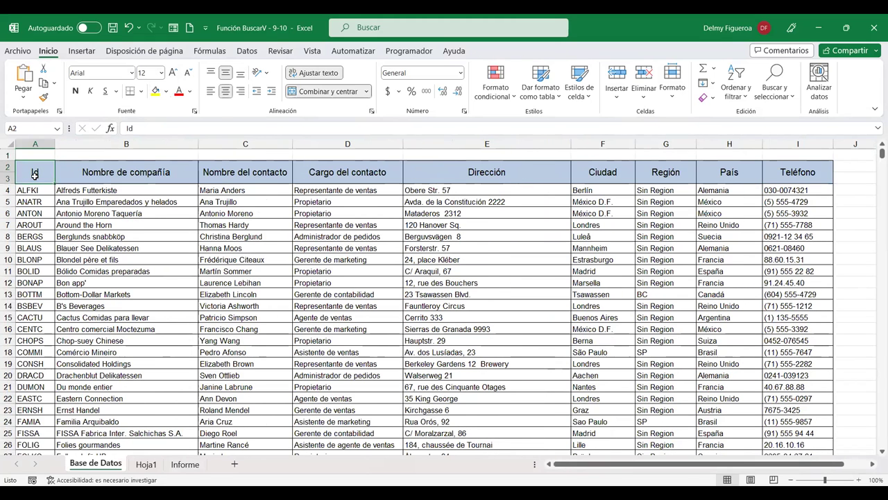
left_click_drag(34, 175, 34, 189)
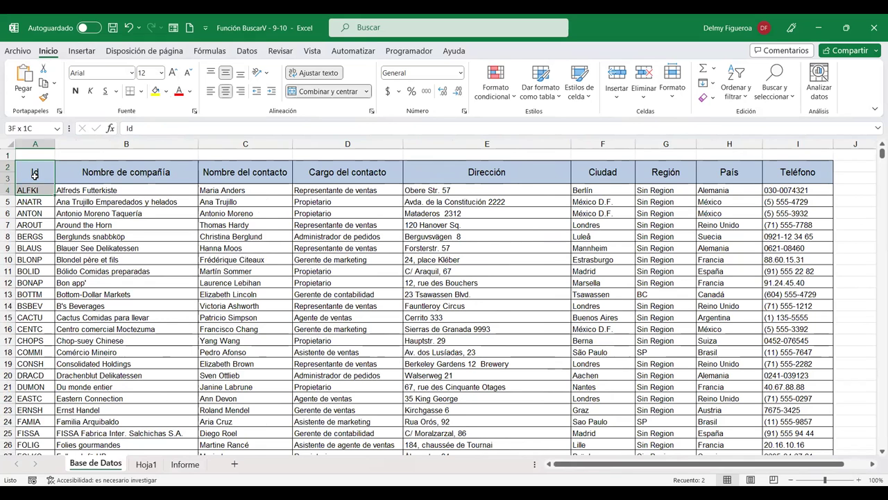
key("ctrl+shift+Down")
key("ctrl+c")
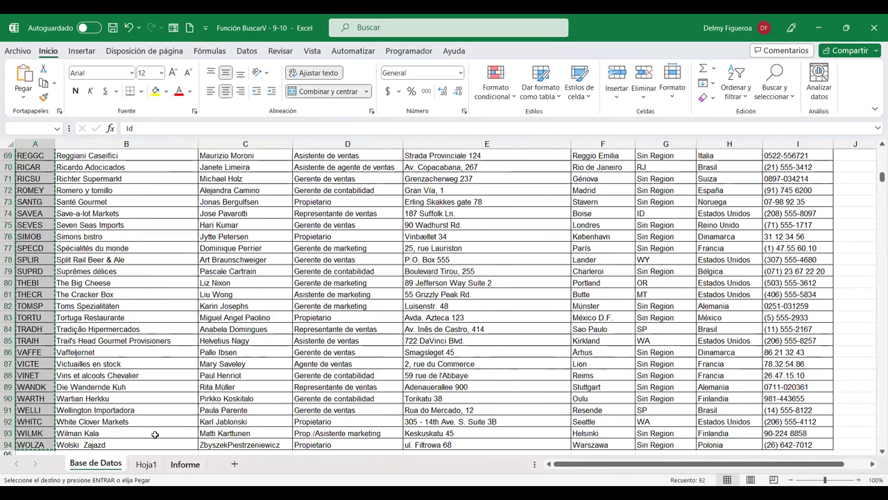
key("ctrl+Page_Down")
key("ctrl+Page_Down")
key("ctrl+Page_Up")
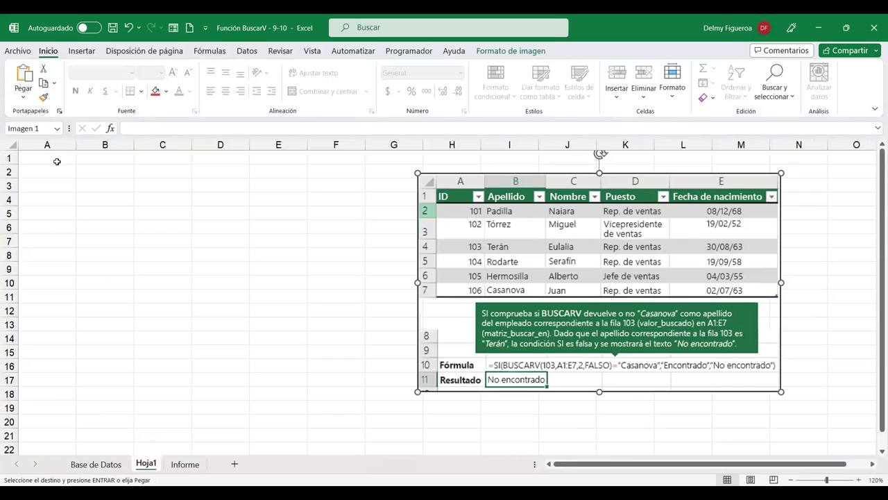
left_click(59, 159)
key("ctrl+v")
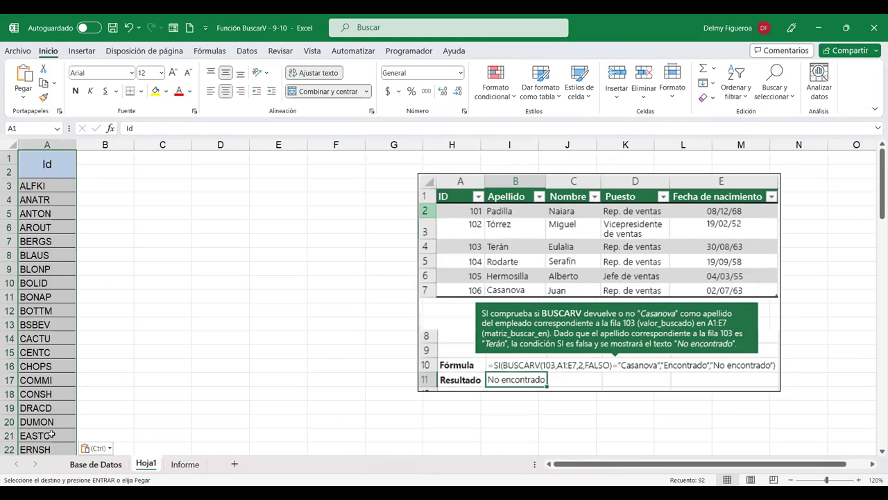
Copy the company and contact name columns into Hoja1 starting at B1.
left_click(95, 464)
scroll(225, 347, "up", 6)
scroll(225, 347, "up", 3)
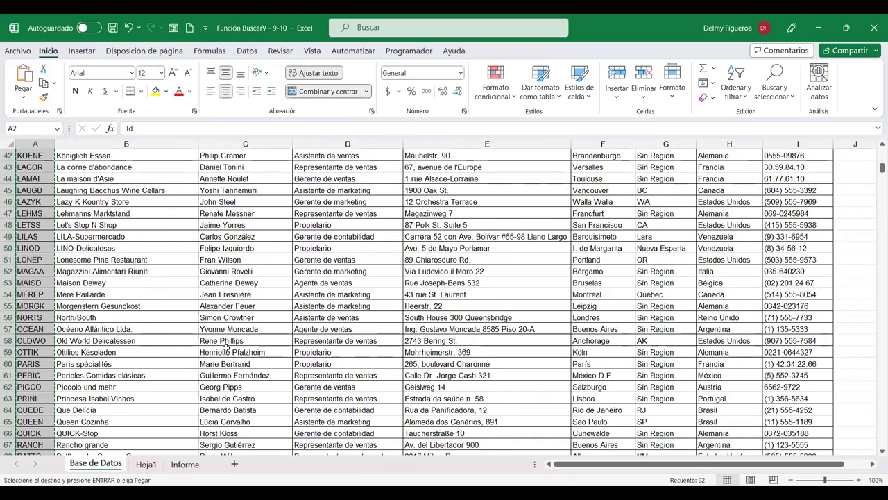
key("ctrl+Home")
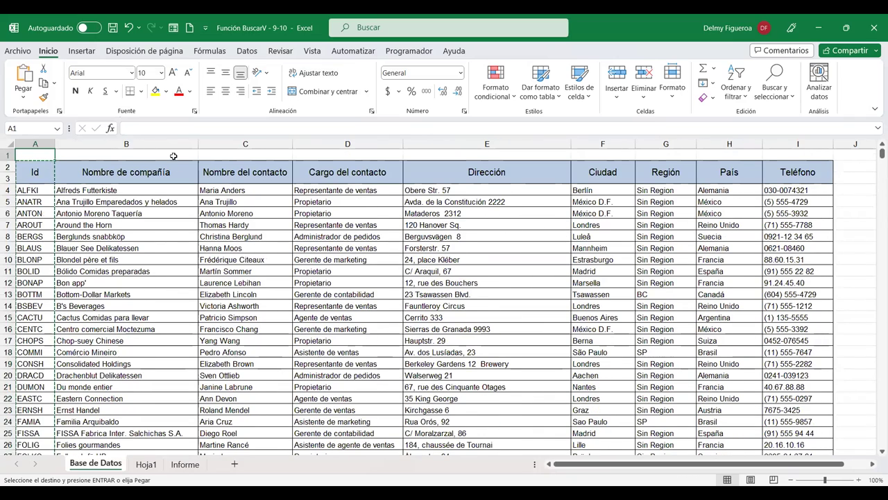
left_click_drag(174, 171, 288, 204)
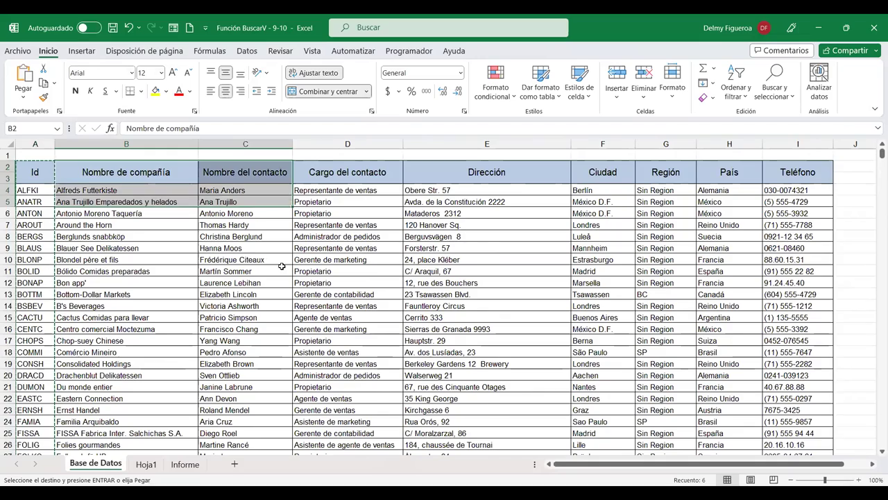
scroll(258, 280, "down", 7)
scroll(258, 279, "down", 9)
scroll(258, 279, "down", 17)
scroll(257, 279, "up", 3)
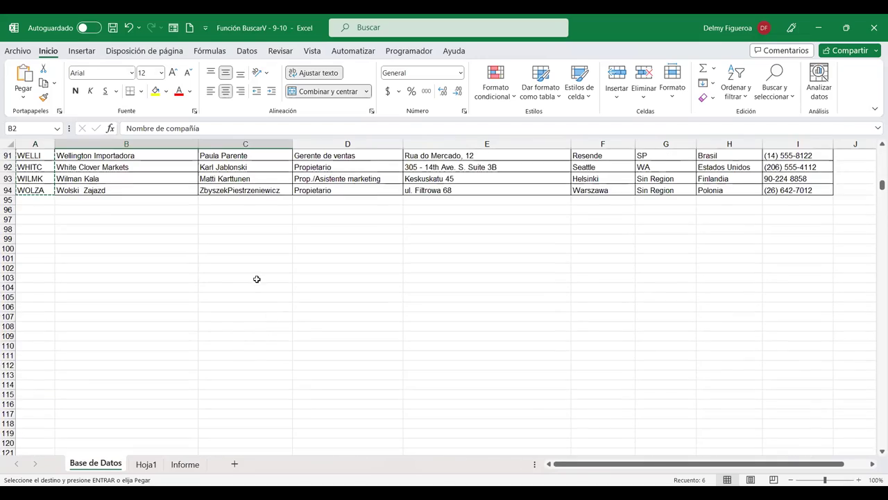
scroll(257, 279, "up", 1)
key("ctrl+shift+Down")
key("ctrl+Page_Down")
left_click(103, 163)
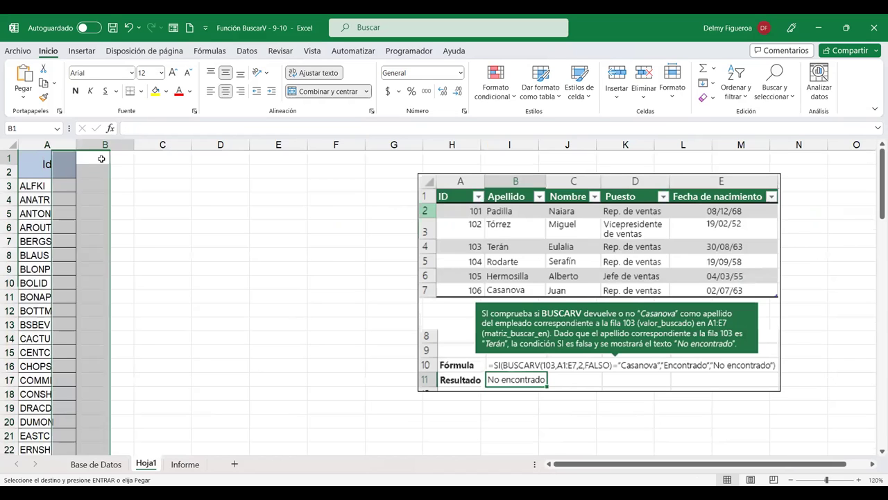
key("ctrl+v")
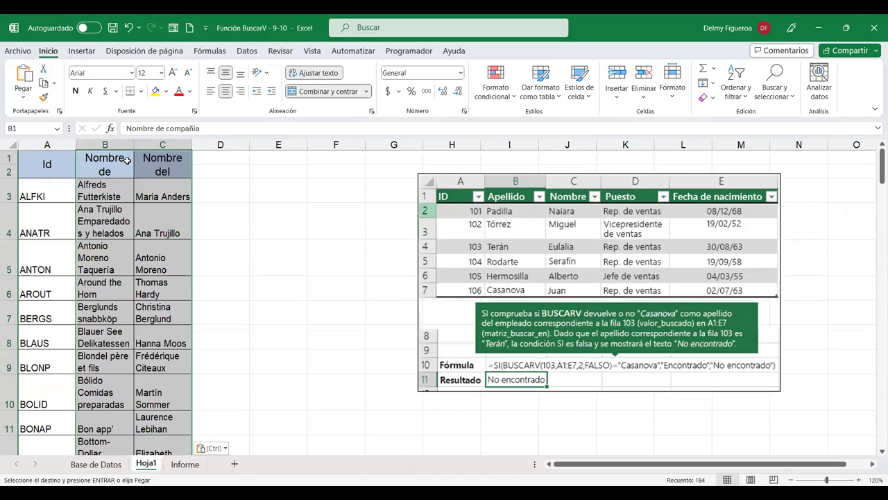
Copy the contact title column from Base de Datos into Hoja1 at D1.
key("ctrl+Page_Up")
scroll(452, 214, "down", 2)
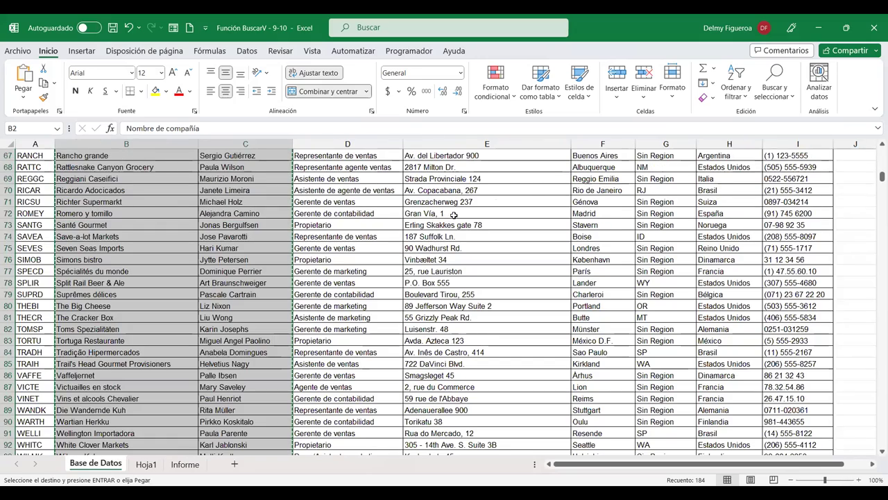
key("ctrl+Home")
scroll(452, 214, "up", 1)
left_click_drag(347, 171, 348, 306)
scroll(348, 306, "down", 20)
scroll(340, 278, "down", 7)
scroll(340, 277, "down", 8)
scroll(340, 275, "up", 6)
scroll(340, 275, "up", 2)
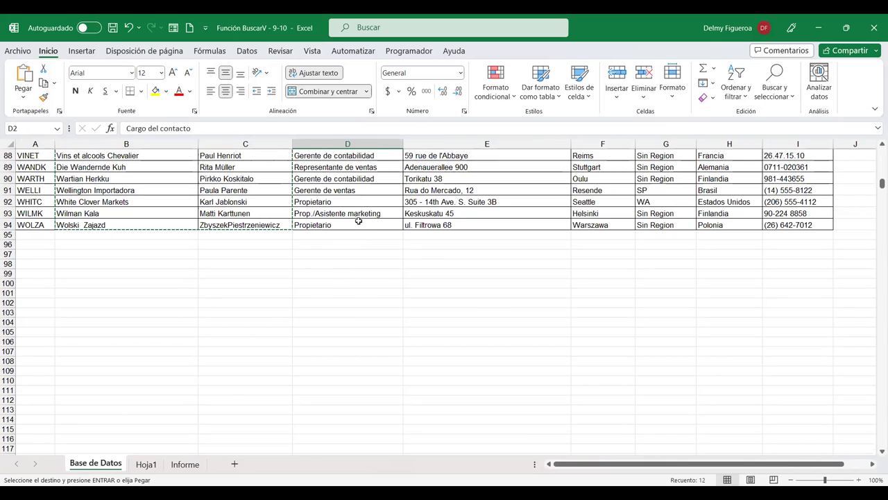
left_click(358, 220, "shift")
left_click(146, 465)
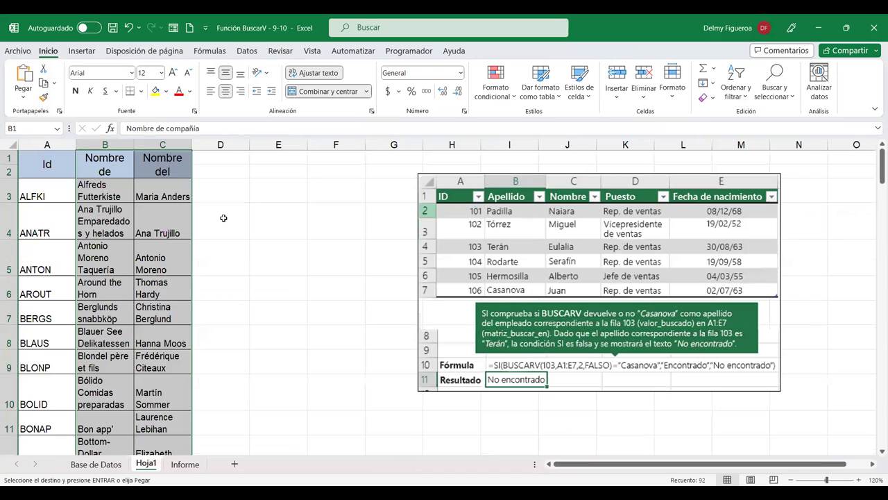
left_click(227, 160)
key("ctrl+v")
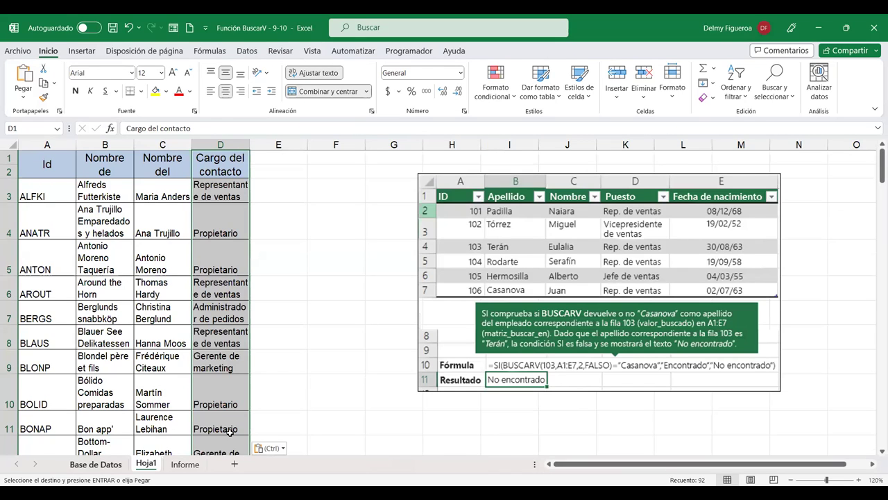
Add a 'Fecha de nacimiento' header in E1 beside the contact title column.
key("ctrl+Page_Up")
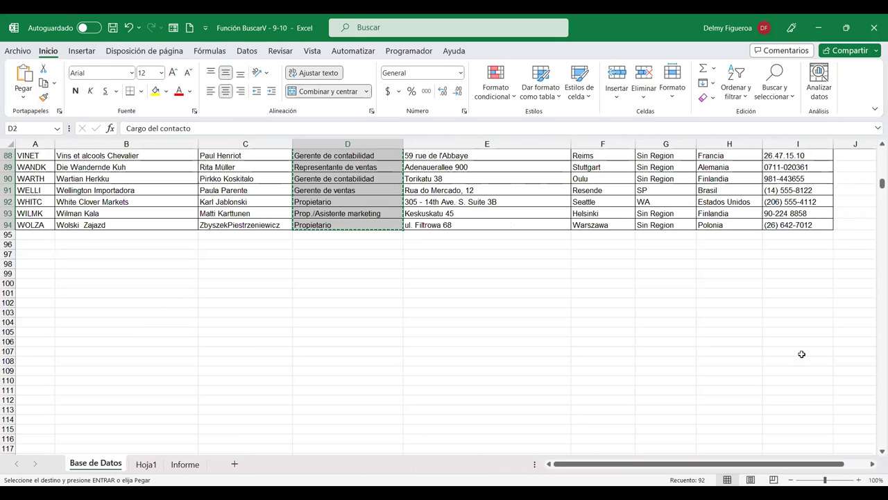
key("ctrl+End")
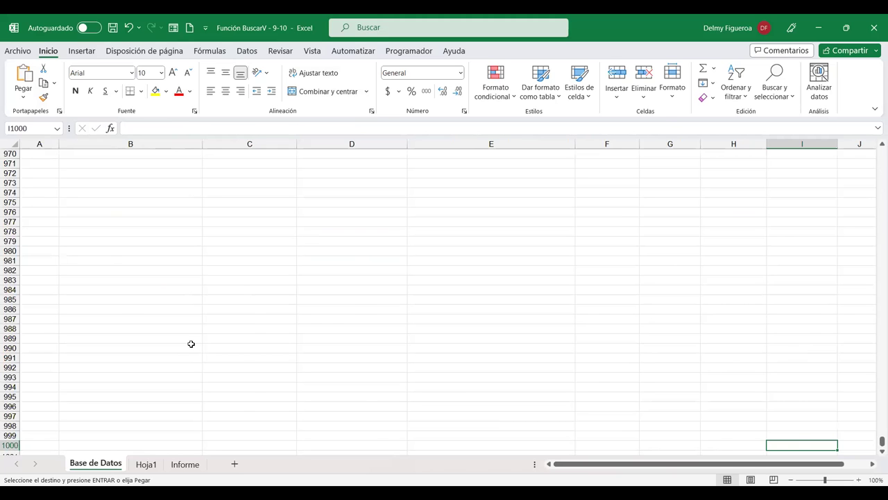
key("ctrl+Home")
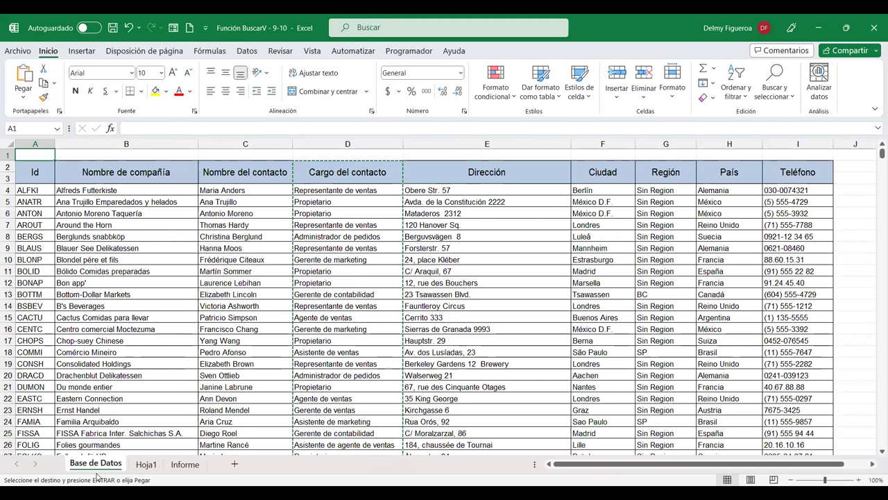
left_click(146, 464)
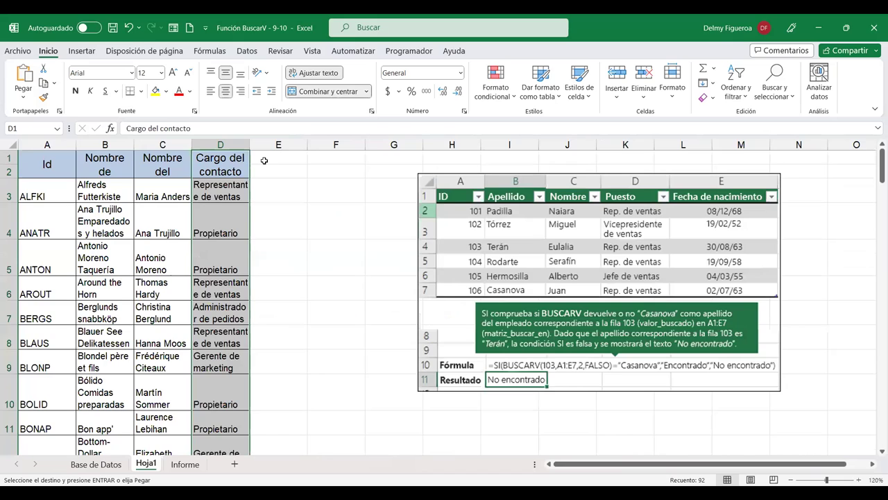
left_click(232, 163)
mouse_move(252, 179)
left_mouse_down()
mouse_move(274, 179)
mouse_move(292, 161)
left_mouse_up()
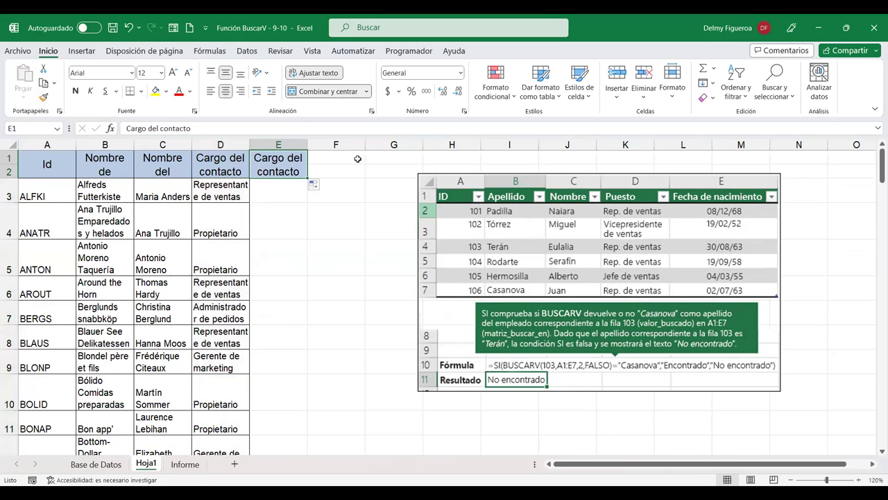
type("Fecha de nacimiento")
key("Return")
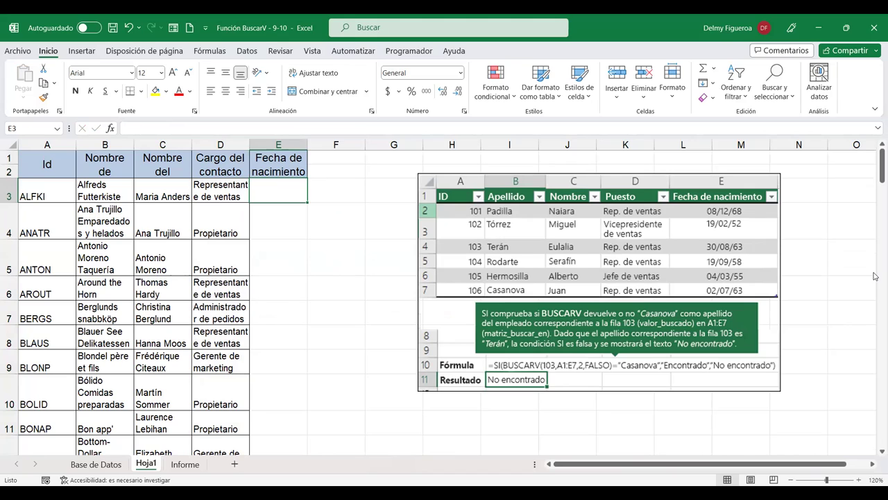
Enter 19/02/52 in E3 and display it as a General number.
type("19/02/52")
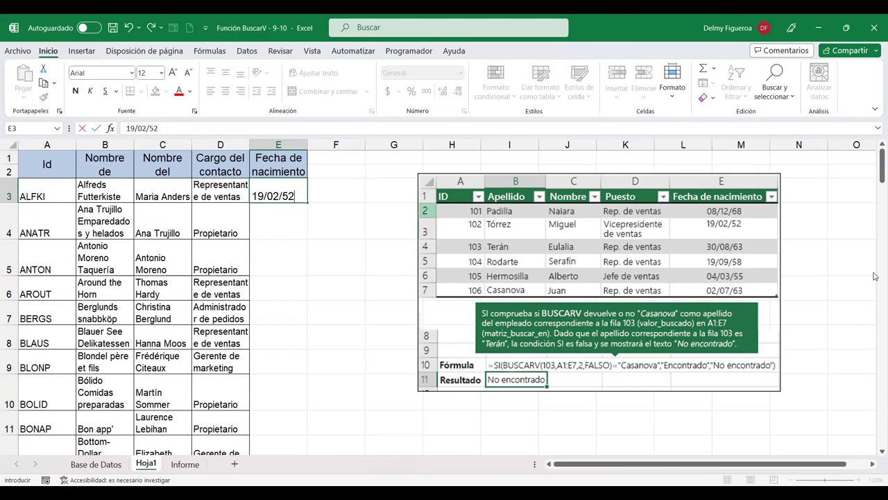
key("Return")
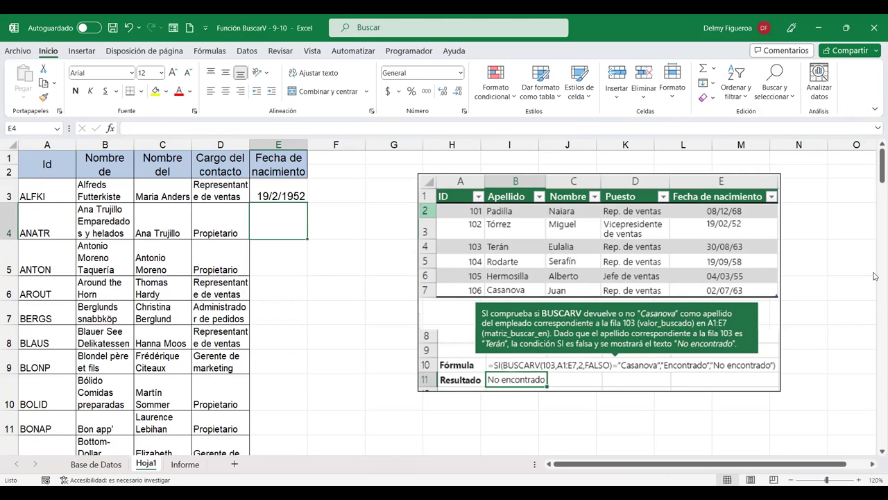
key("Up")
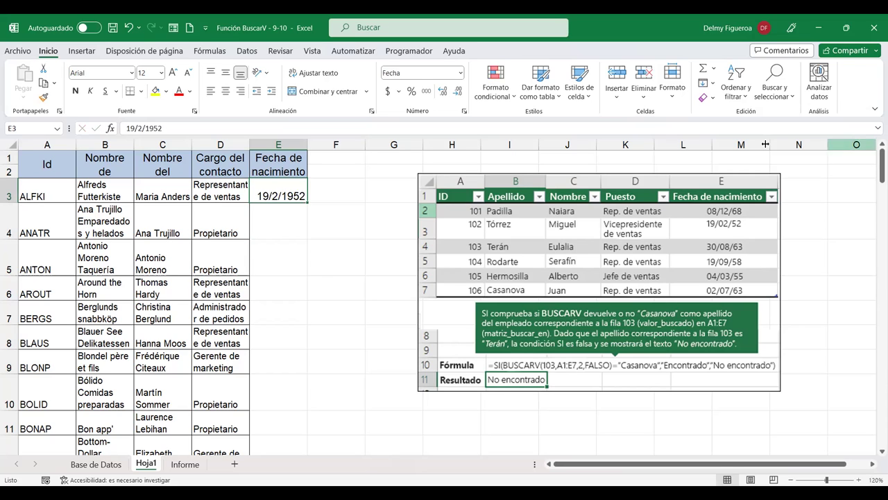
left_click(462, 75)
left_click(458, 93)
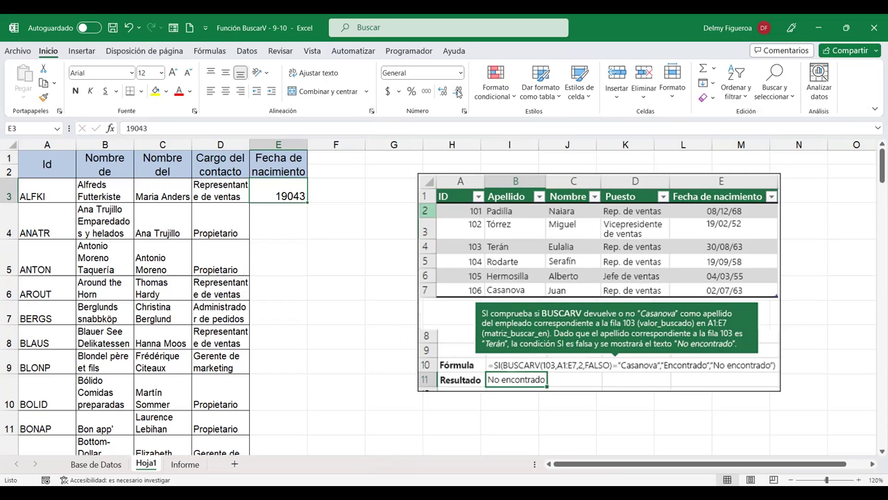
Put =+HOY() in F3 and display today's date as a General number.
left_click(340, 190)
type("+")
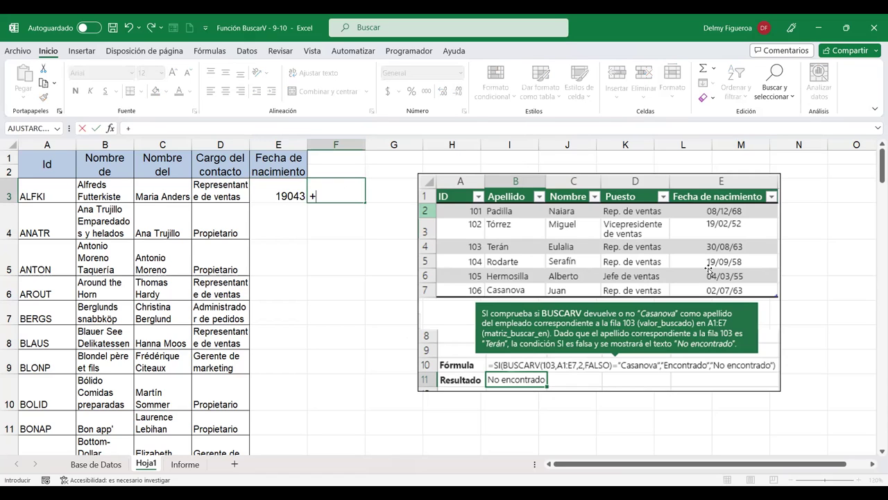
type("hoy")
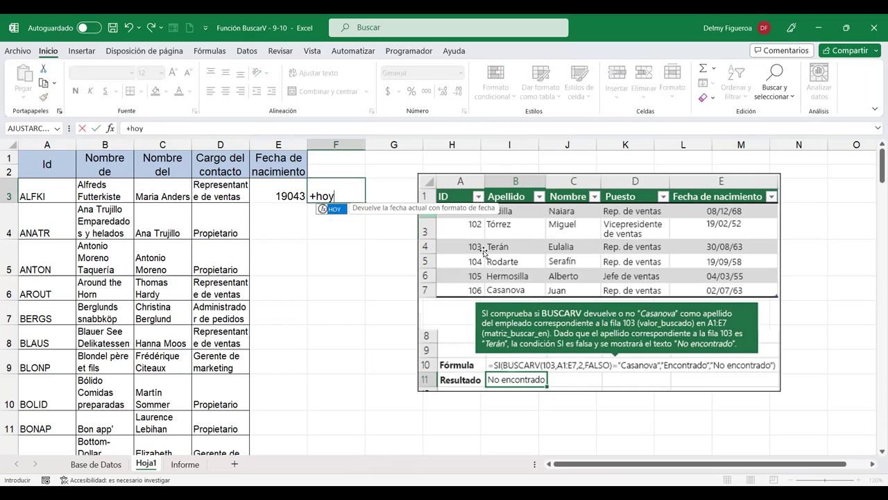
double_click(336, 208)
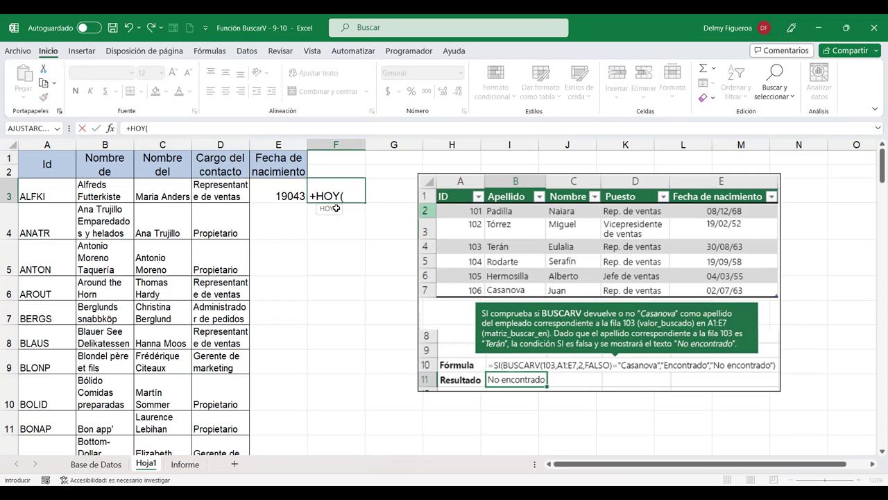
key("Return")
left_click(334, 187)
left_click(459, 74)
left_click(439, 93)
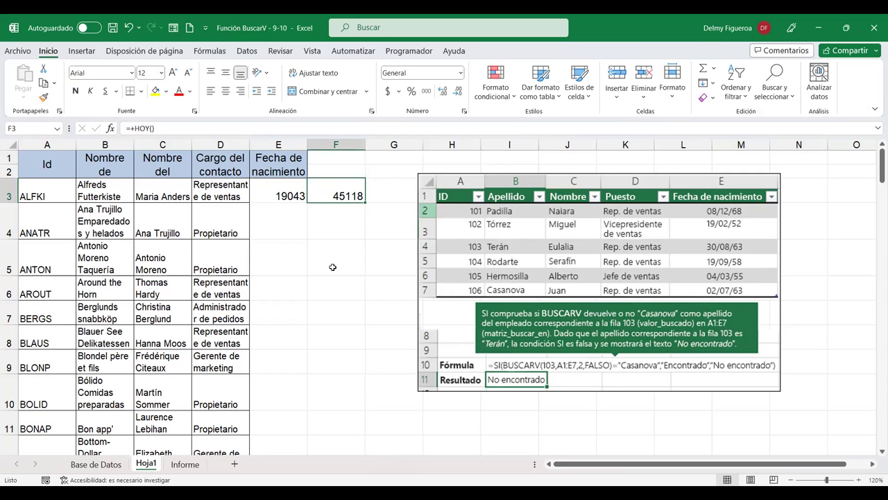
Note the serial numbers 19043 and 45118 in G4 and G5.
left_click(382, 215)
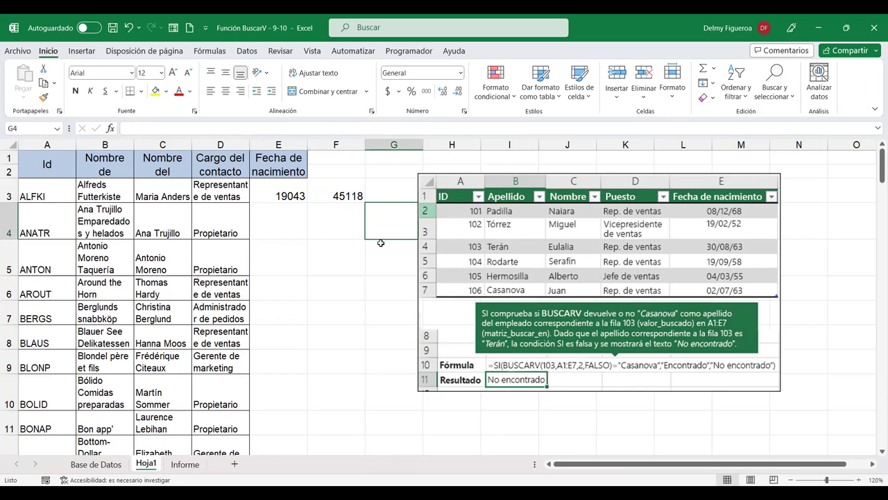
type("19043")
key("Return")
type("4511")
key("Up")
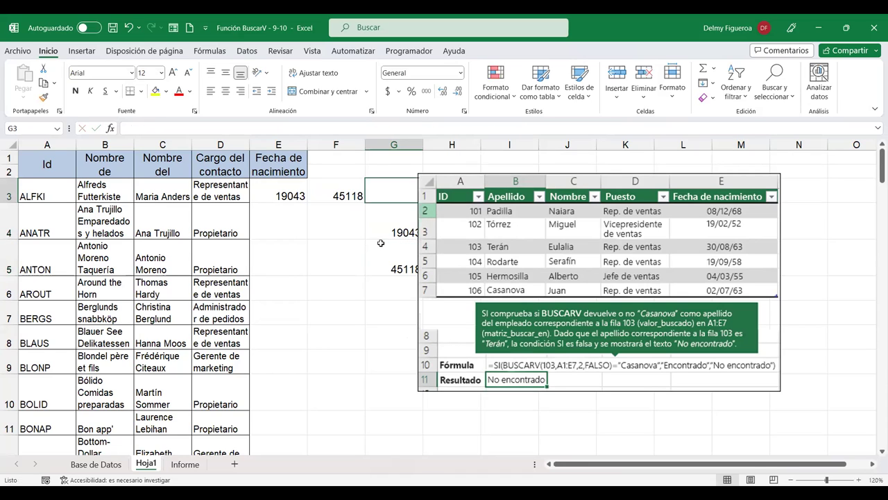
Clear the trial date cells F3 and E3.
key("Up")
key("Left")
key("Delete")
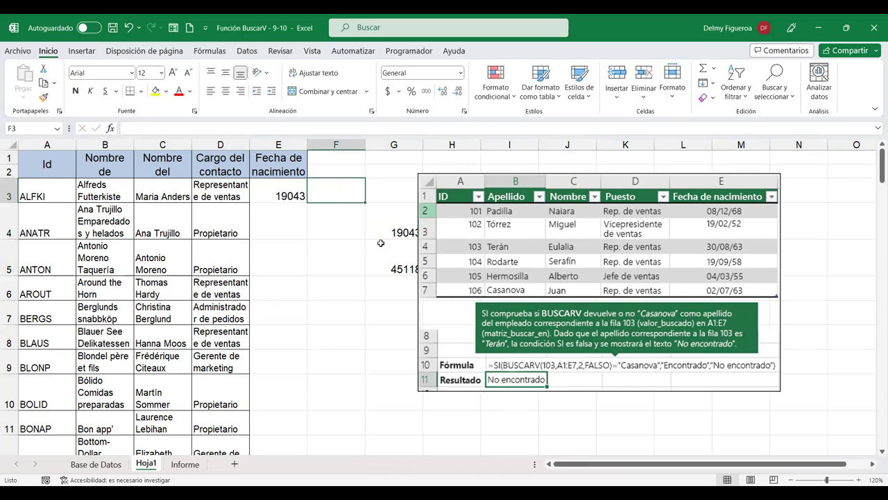
key("Left")
key("Delete")
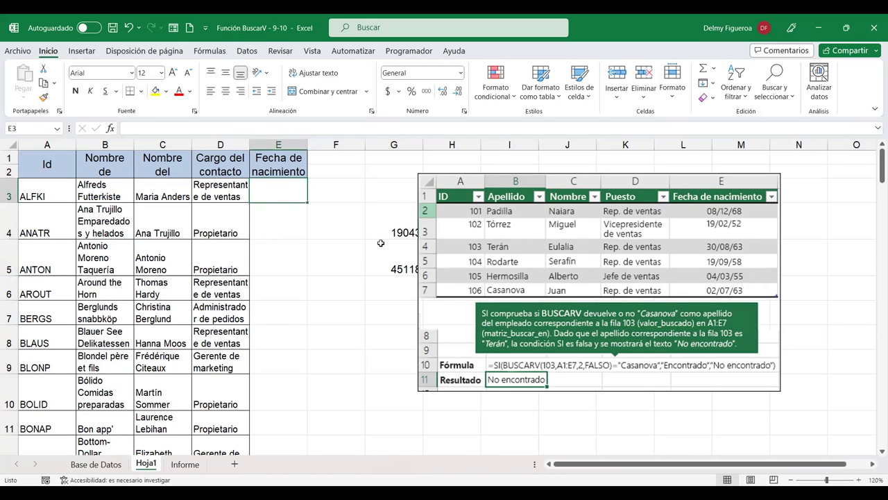
Enter =ALEATORIO.ENTRE(19043;45118) in E3 and fill it down the column.
type("+ale")
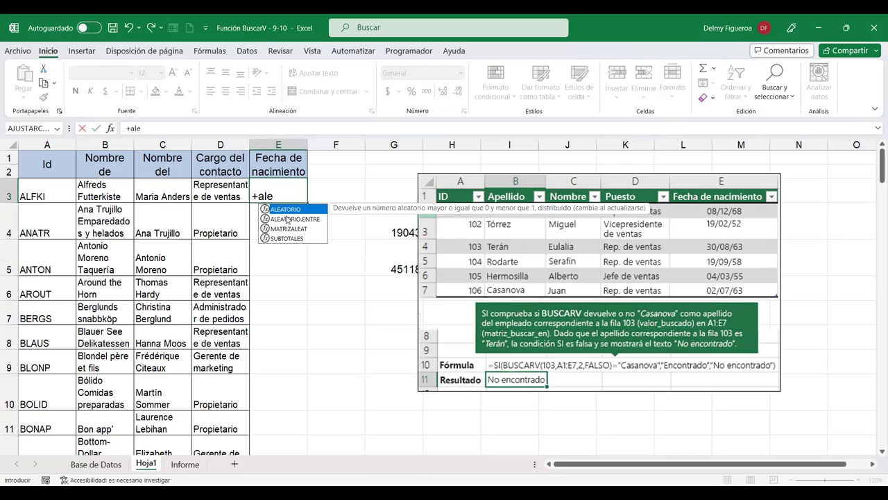
double_click(289, 219)
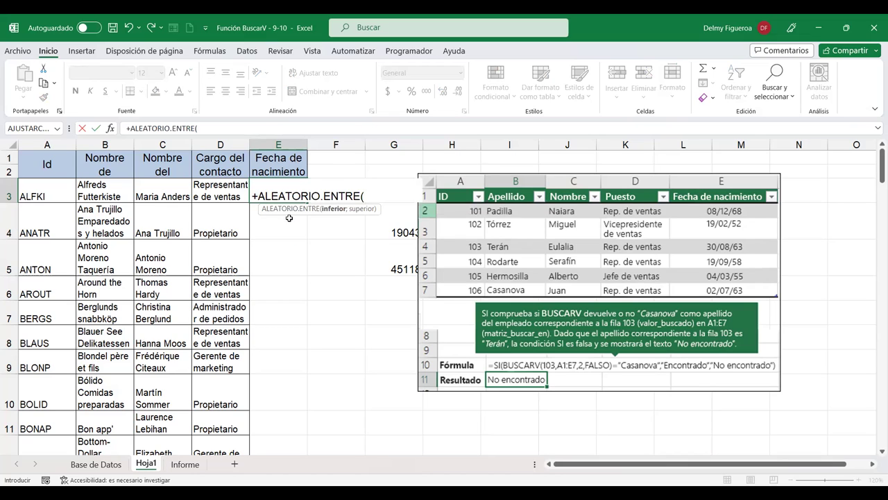
type("19")
type("043")
type(";")
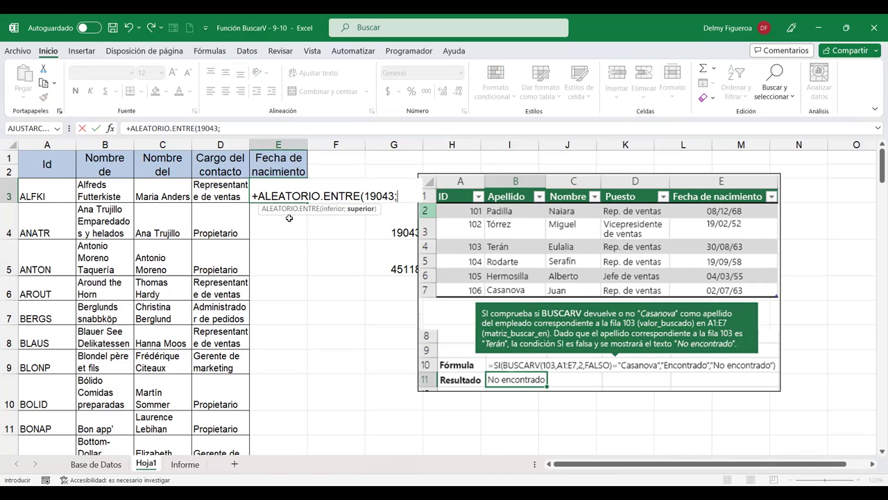
type("5118")
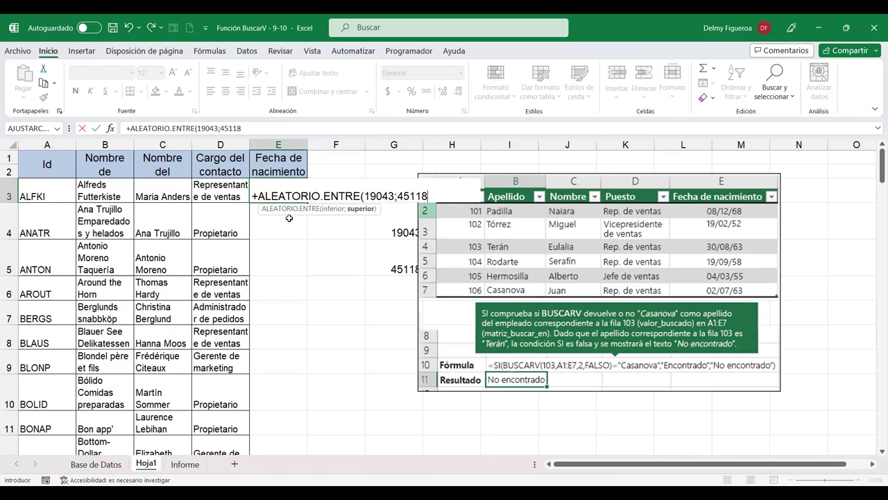
key("Return")
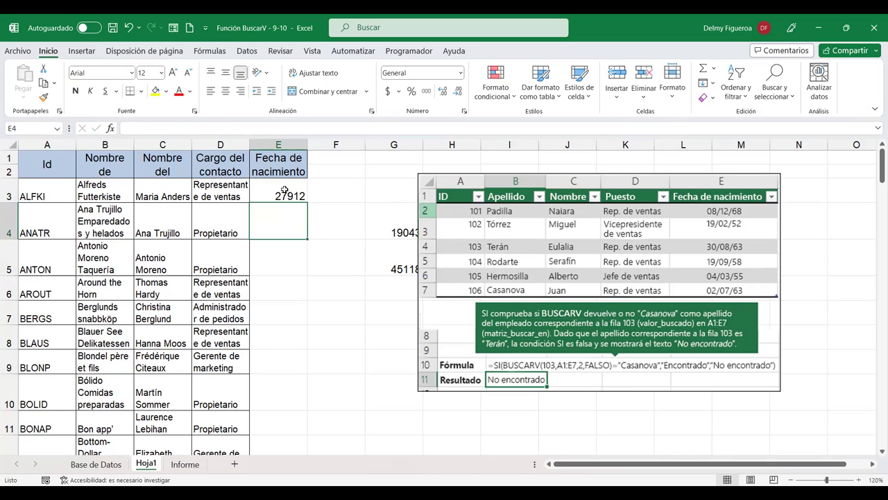
left_click(285, 191)
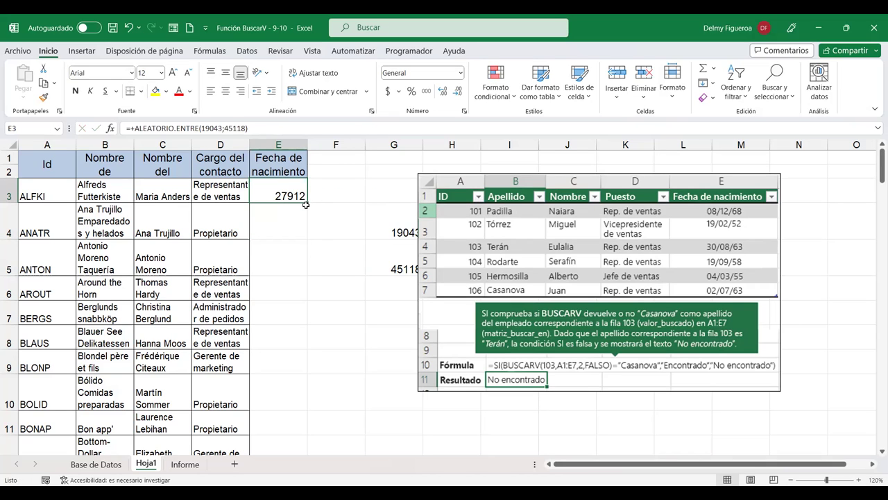
double_click(307, 203)
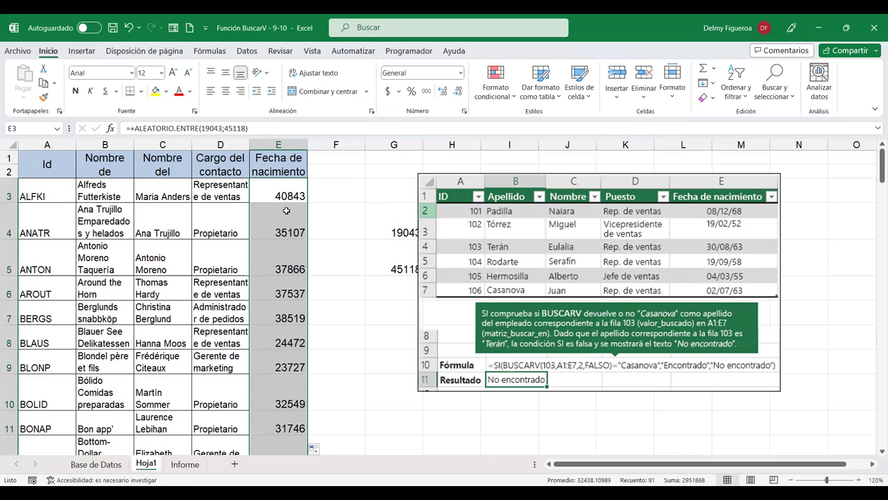
Paste the random numbers back as fixed values and format them as short dates.
key("ctrl+c")
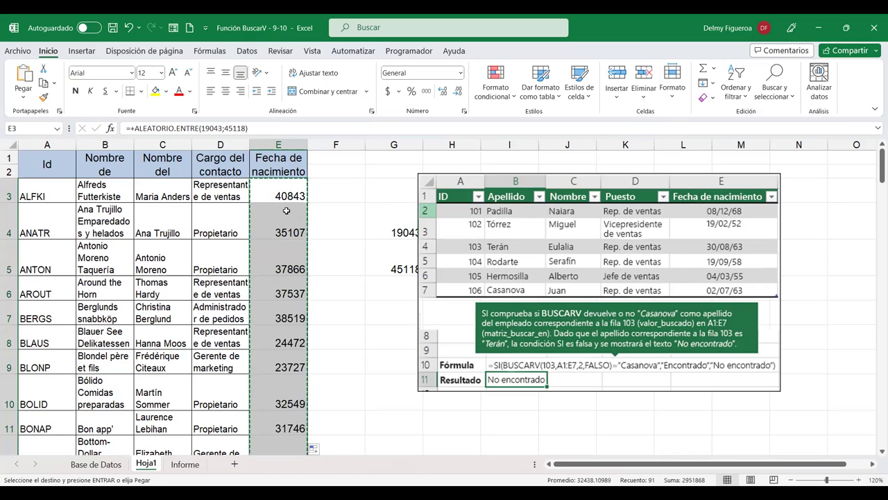
right_click(287, 214)
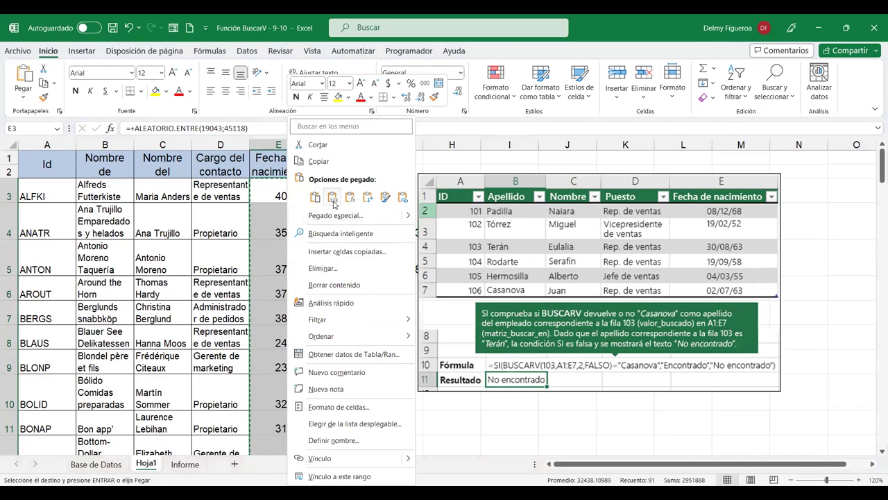
left_click(332, 198)
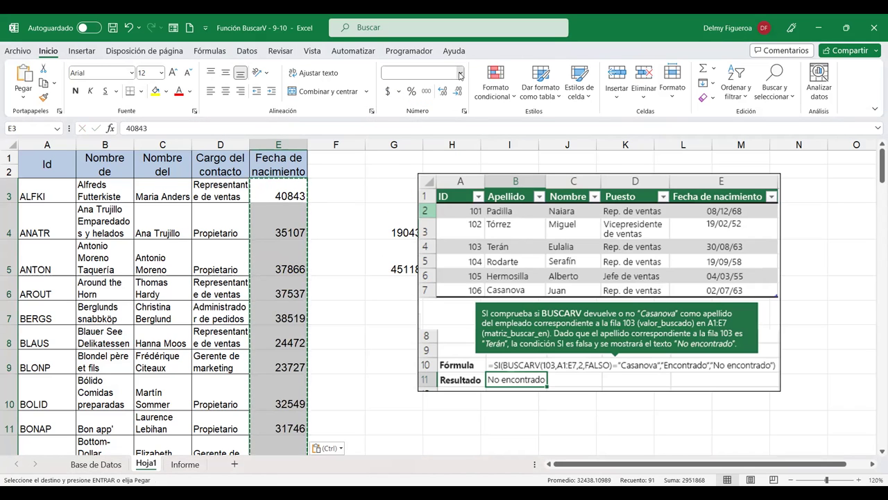
left_click(460, 73)
left_click(448, 206)
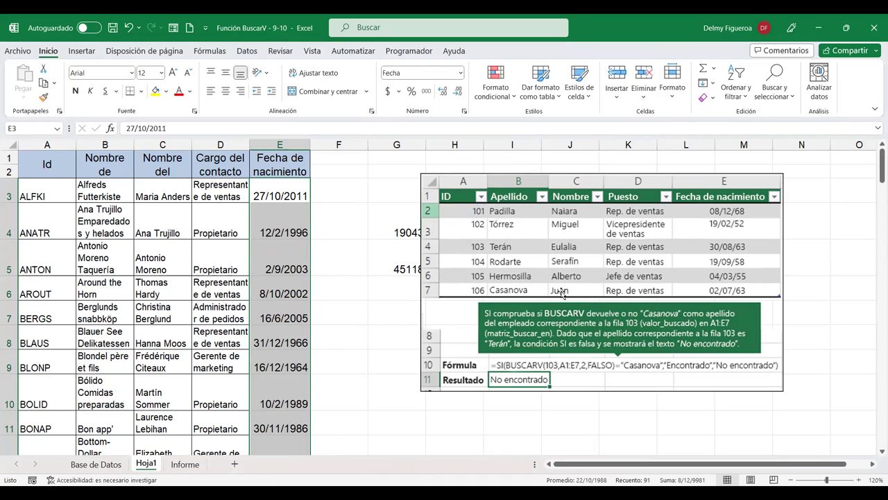
Move the example table picture aside and clear the helper numbers in G4:G5.
left_click_drag(604, 181, 677, 165)
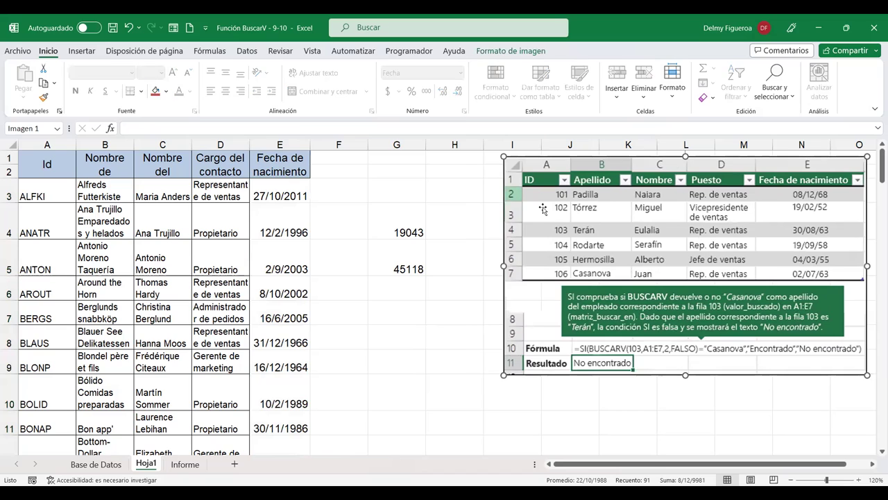
left_click_drag(397, 229, 399, 295)
key("Delete")
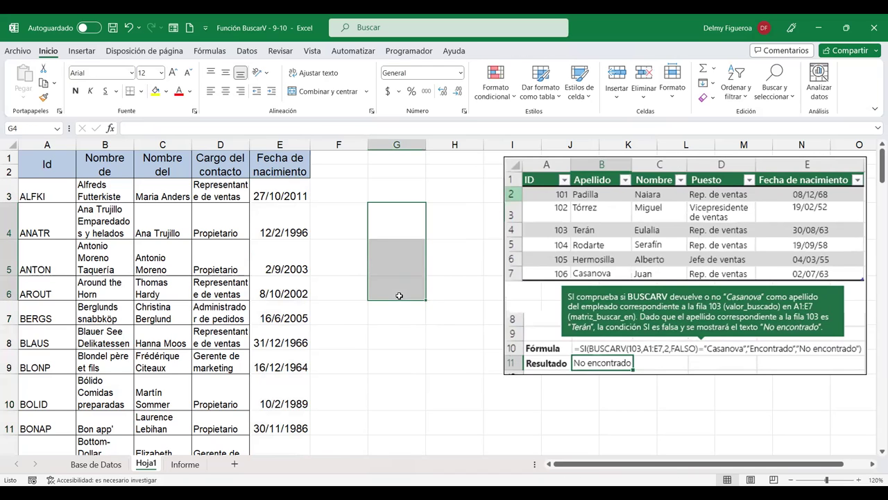
left_click(414, 342)
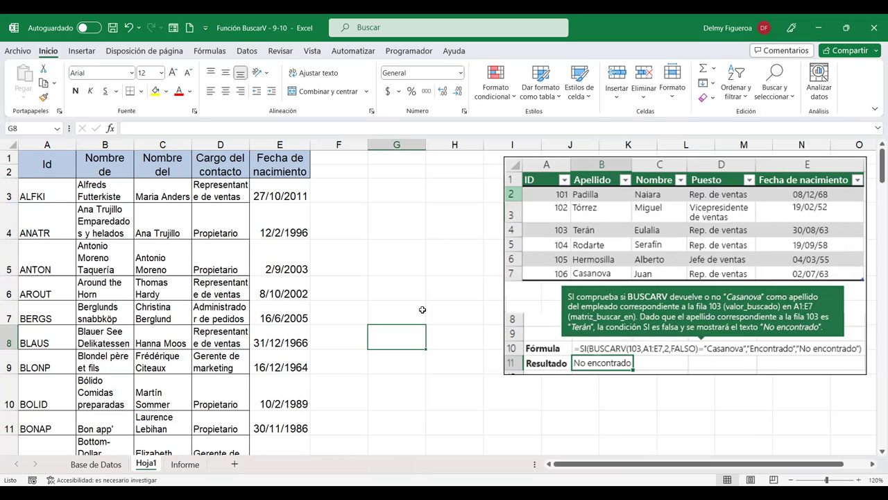
left_click(163, 191)
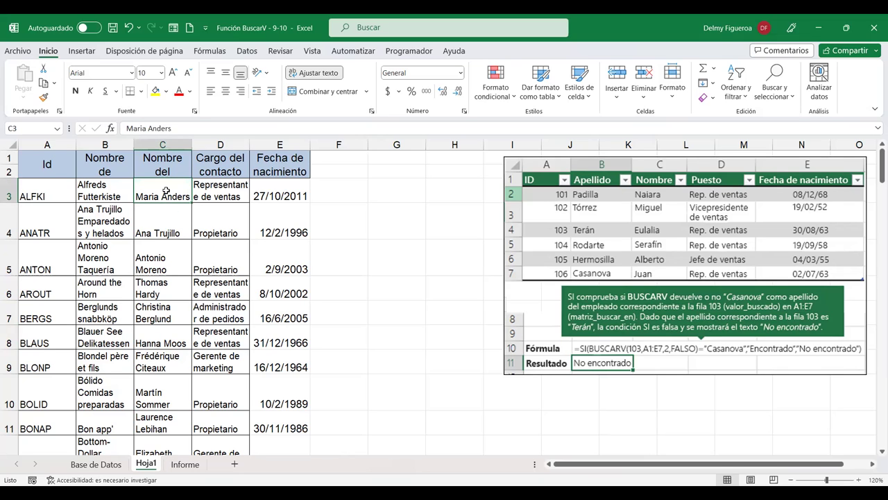
left_click_drag(677, 163, 687, 156)
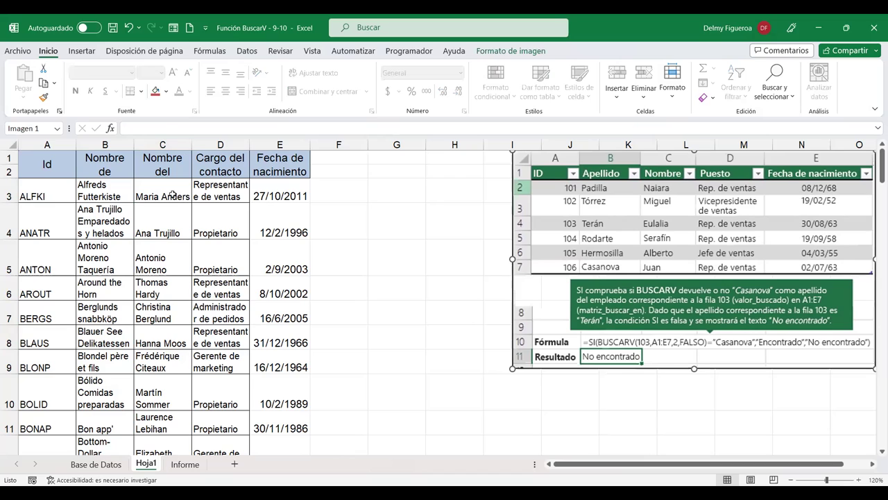
left_click(153, 191)
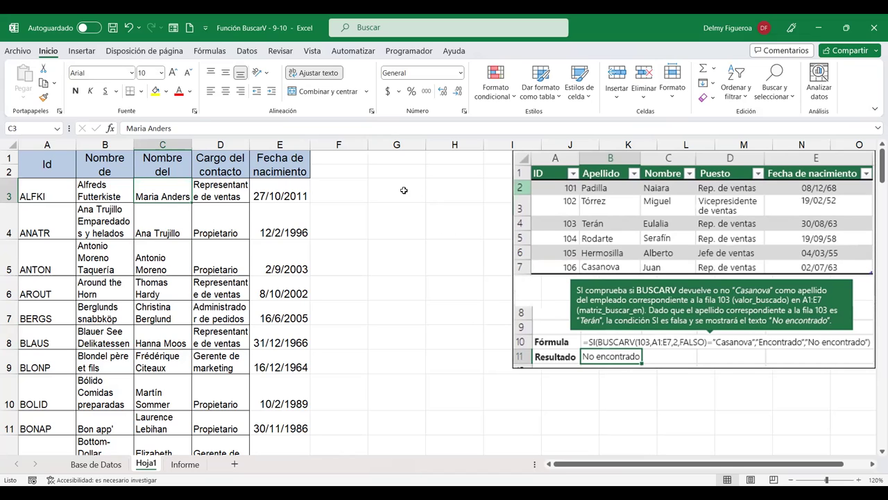
left_click(404, 191)
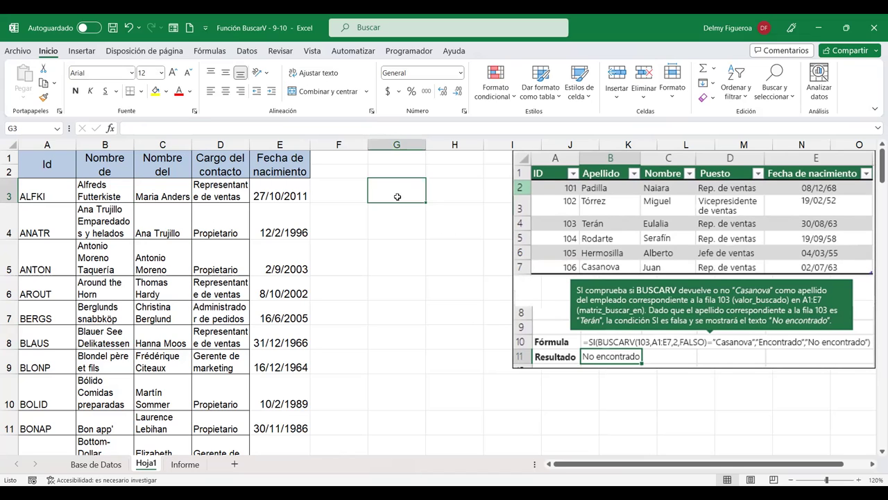
left_click(392, 218)
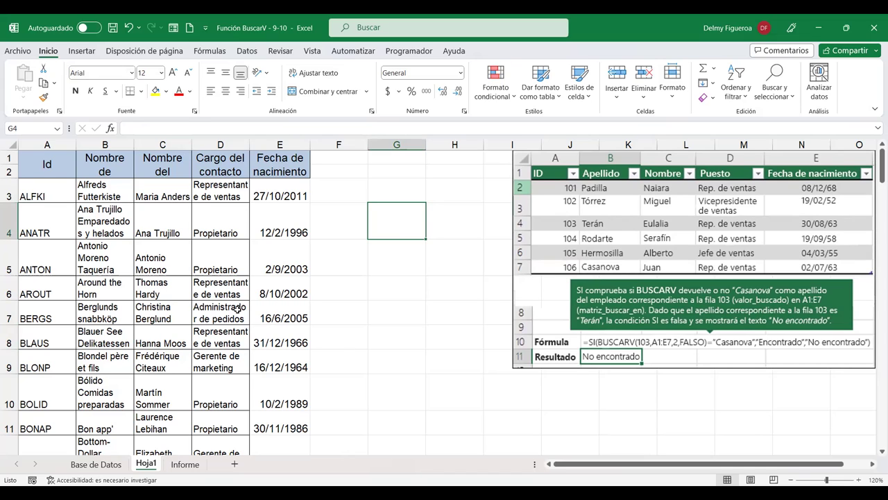
Start a BUSCARV formula in G4 with "ANTON" as the lookup value.
type("+")
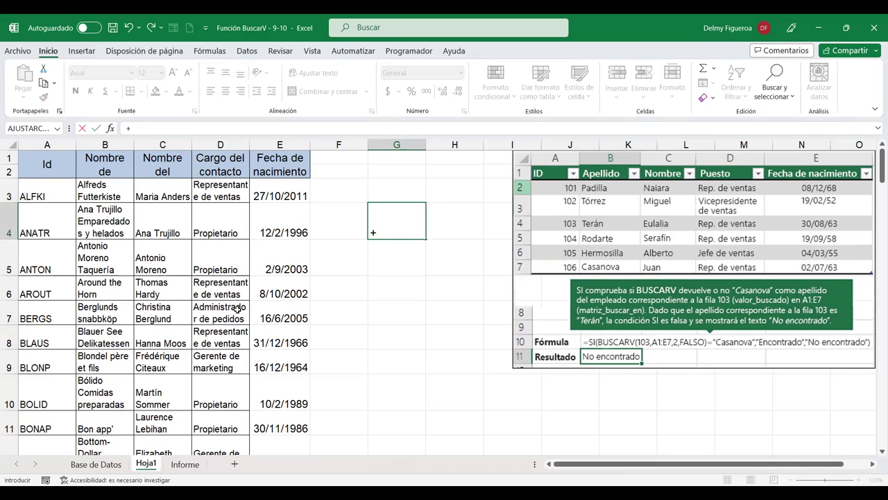
type("bus")
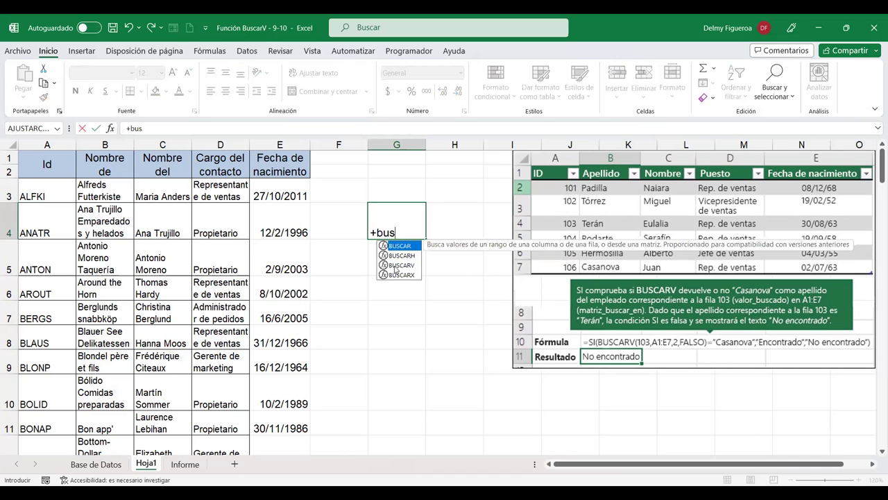
double_click(394, 268)
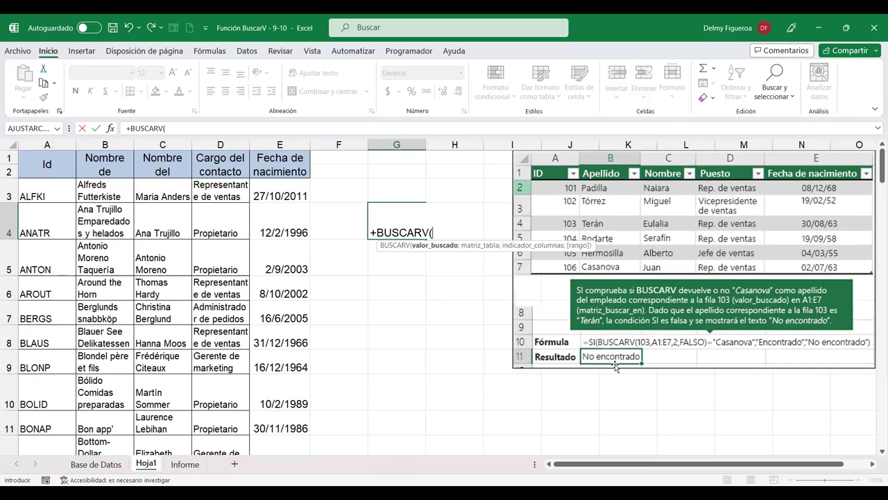
type("\"")
type("ANTON")
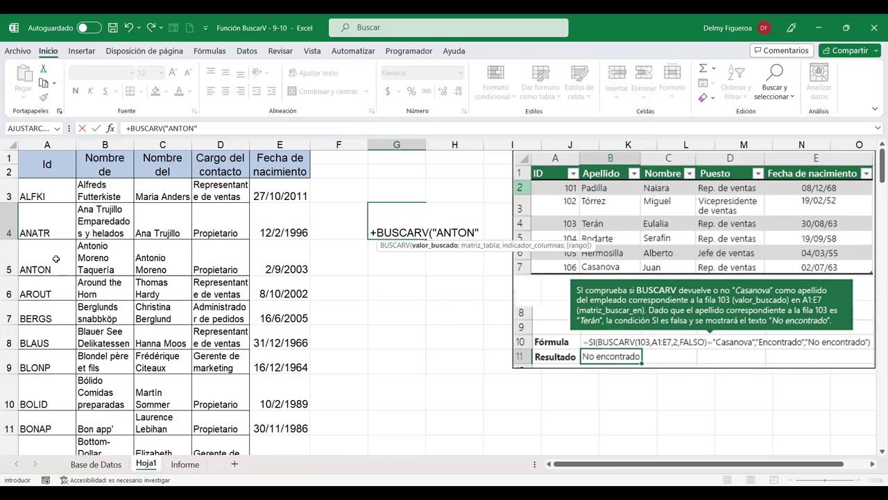
type(";")
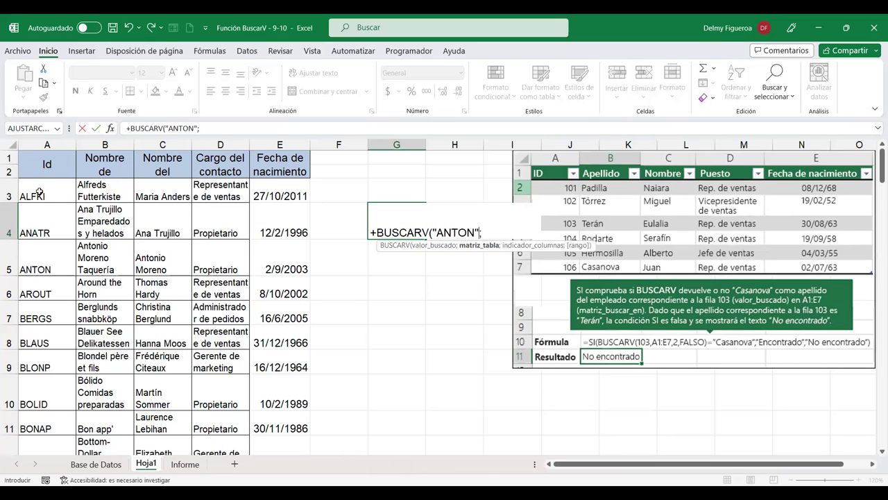
Complete G4 as =+BUSCARV("ANTON";A3:E93;3;FALSO) to return the contact name.
left_click_drag(40, 195, 271, 224)
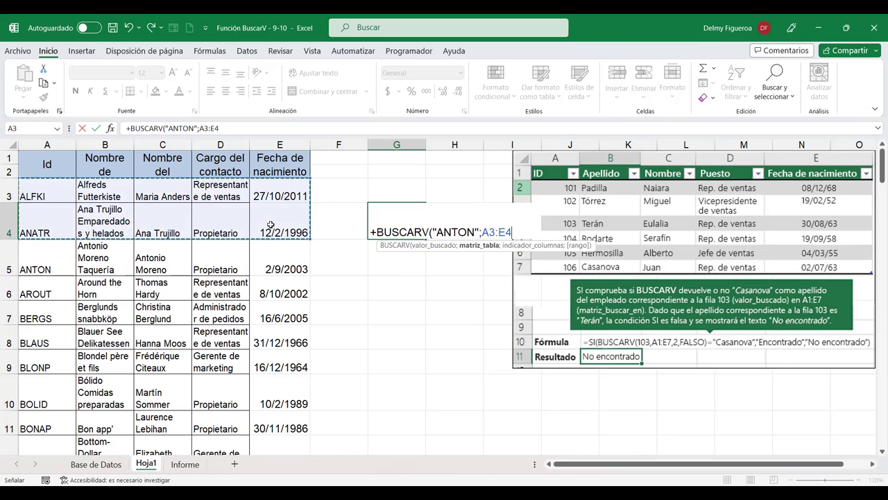
key("ctrl+shift+Down")
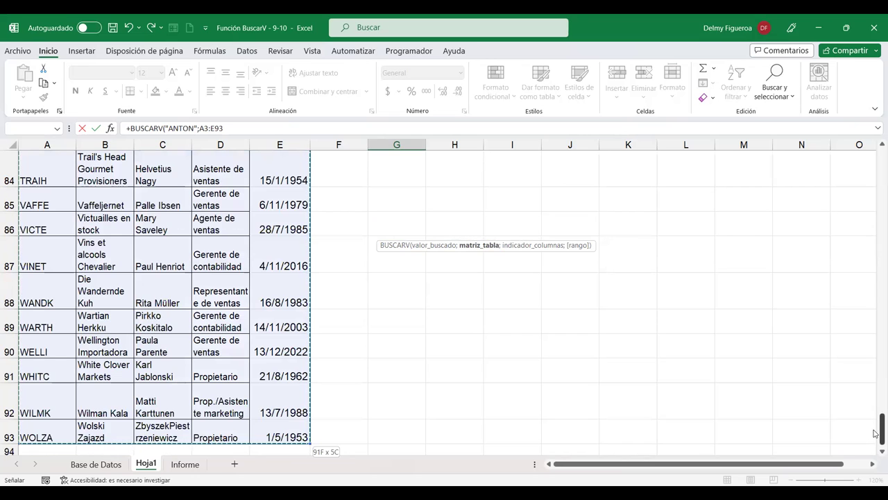
left_click_drag(876, 433, 875, 153)
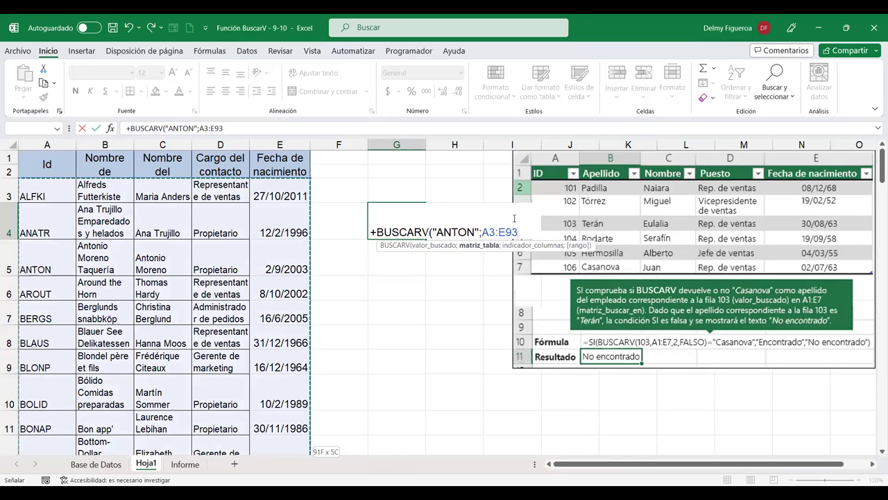
type(";3")
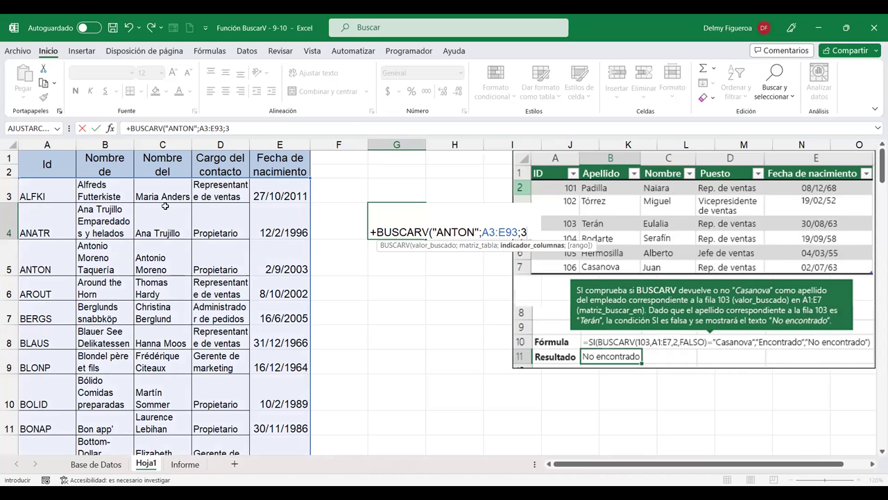
type(";")
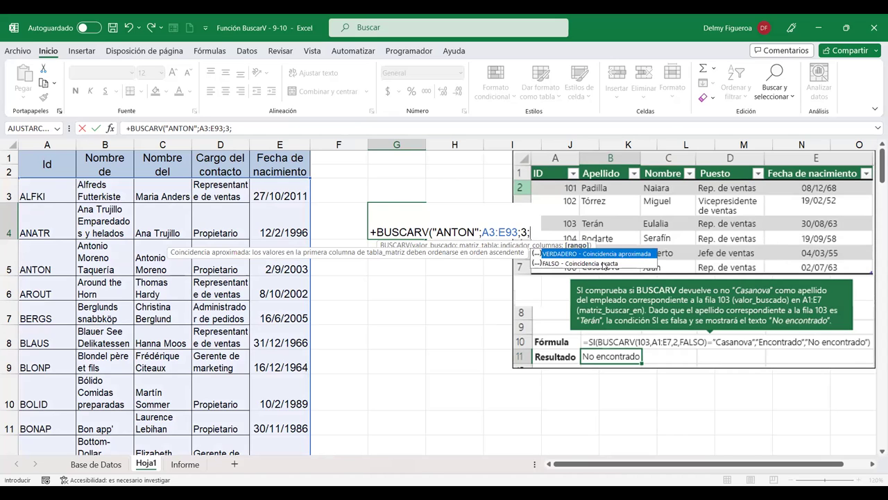
double_click(603, 264)
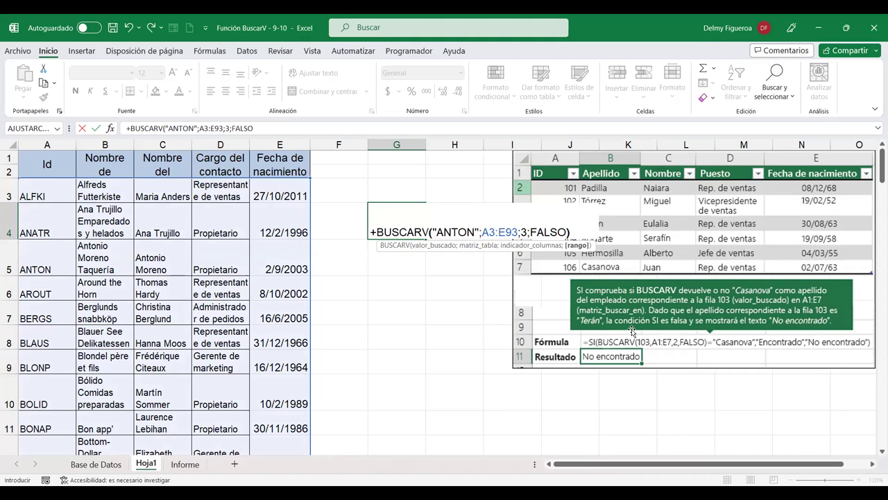
key("Return")
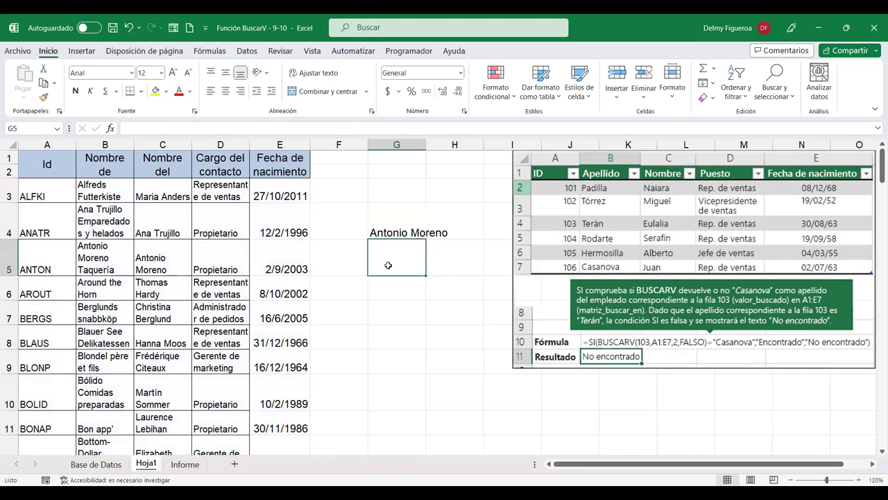
left_click(391, 232)
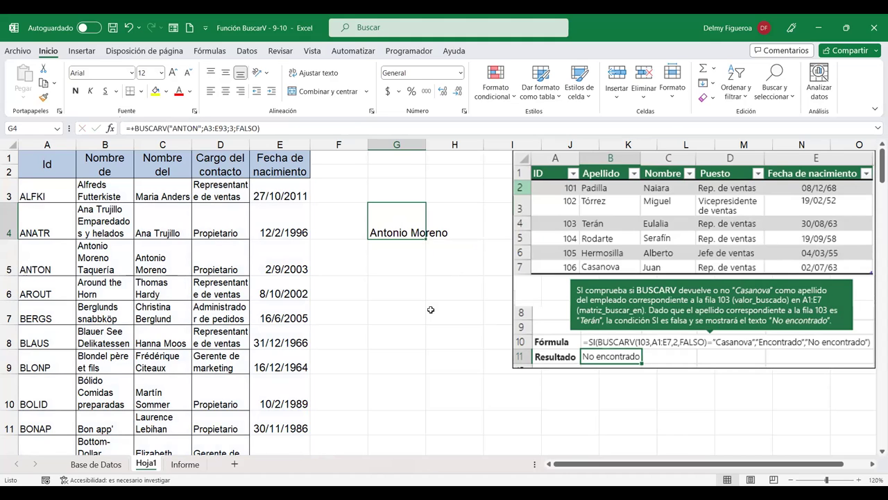
Replace the leading plus in G4 with SI, giving =SI(BUSCARV("ANTON";A3:E93;3;FALSO).
double_click(397, 234)
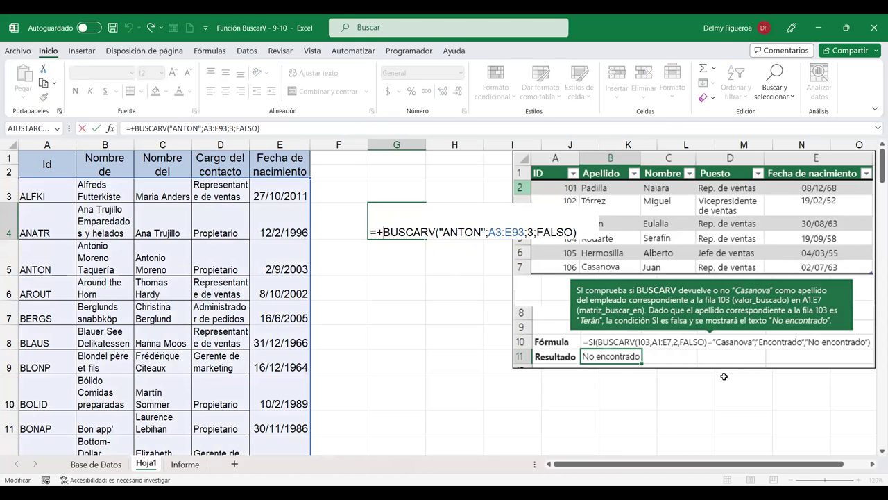
key("BackSpace")
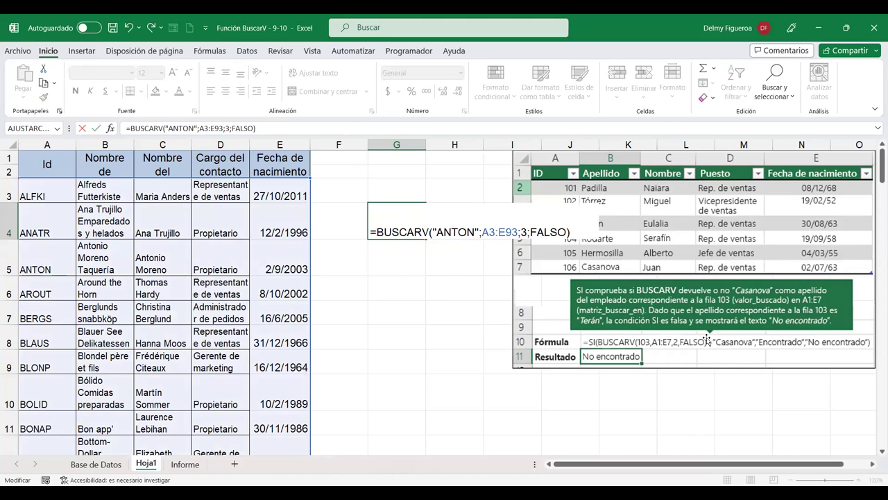
type("si")
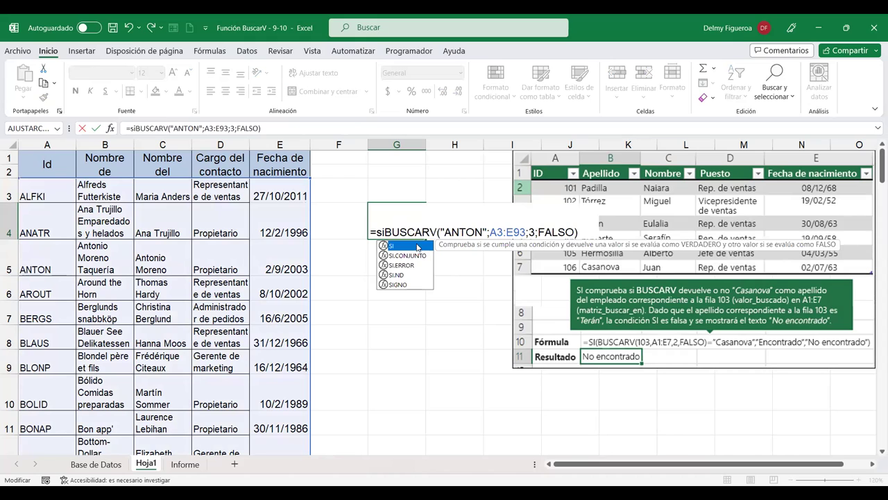
double_click(418, 247)
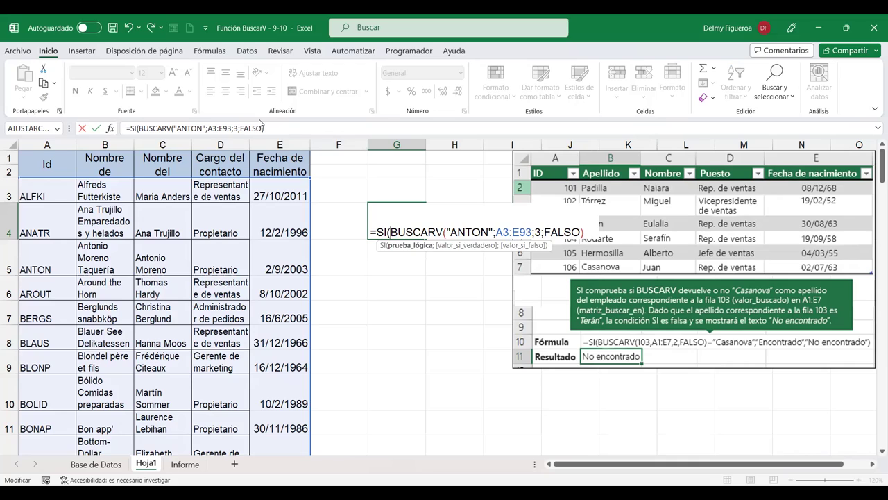
Finish G4 as =SI(BUSCARV(...)="<contact name>";"Encontrado";"No encontrado").
left_click(260, 123)
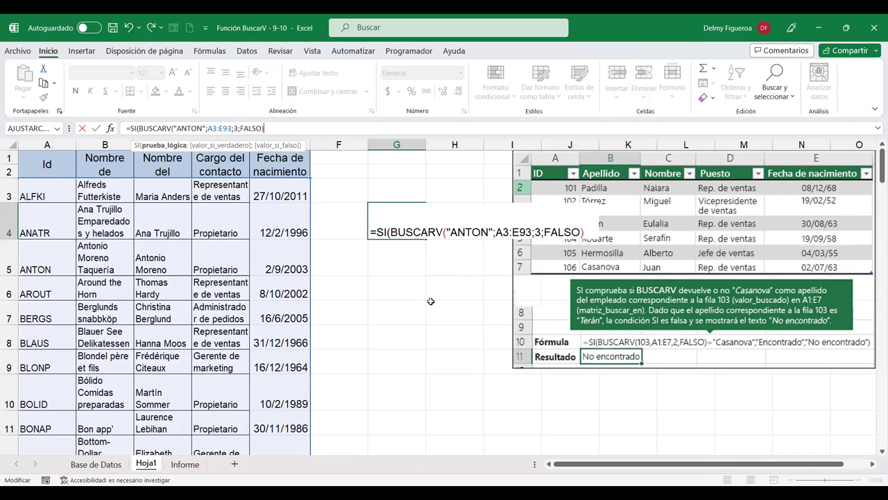
type("=")
type("\"")
type("Maria")
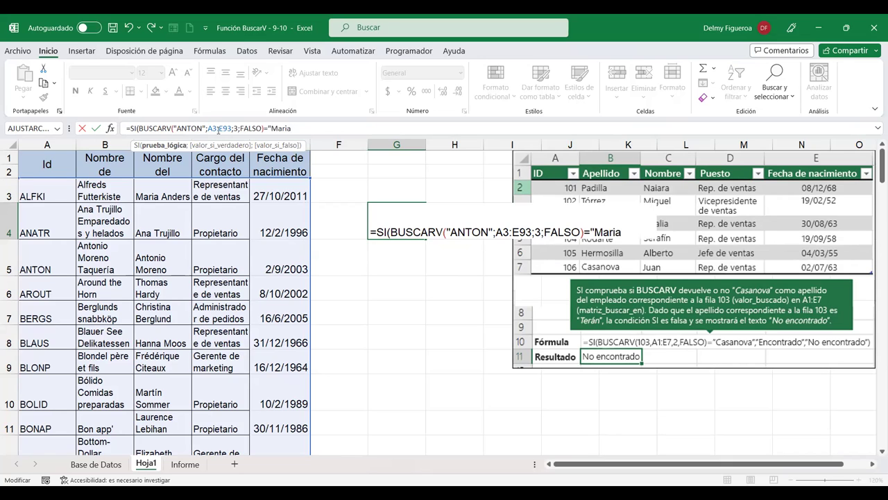
type(" And")
type("ers")
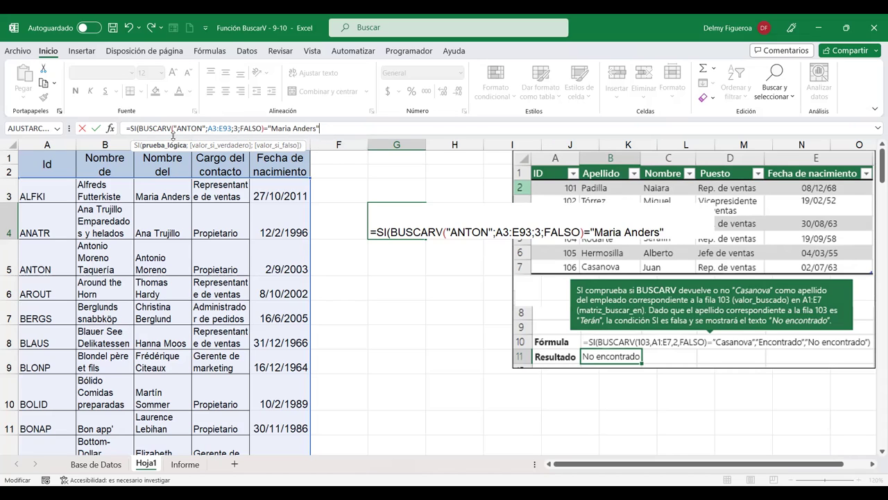
type(";")
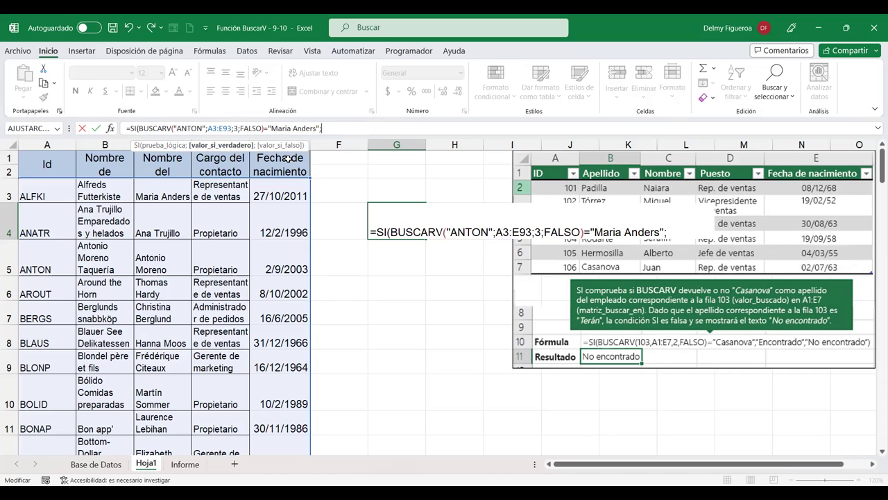
type("\"Encontrado")
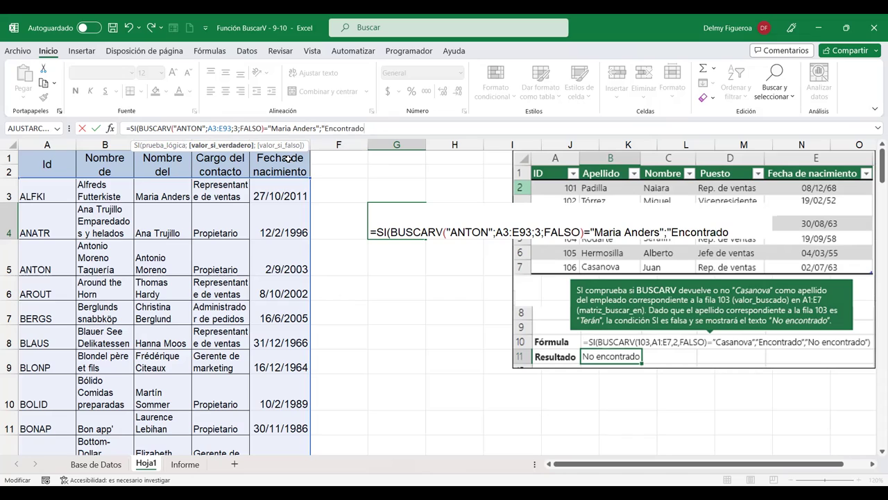
type("\"")
type(";")
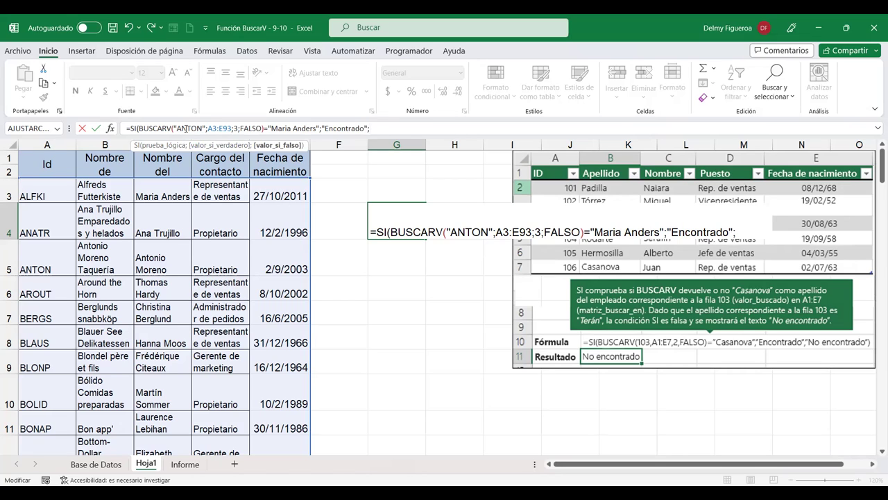
type("\"No encontrado")
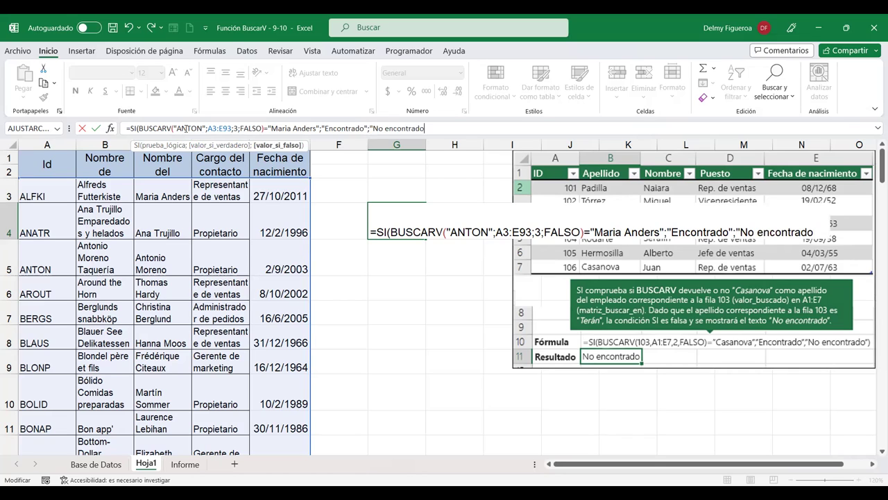
type("\")")
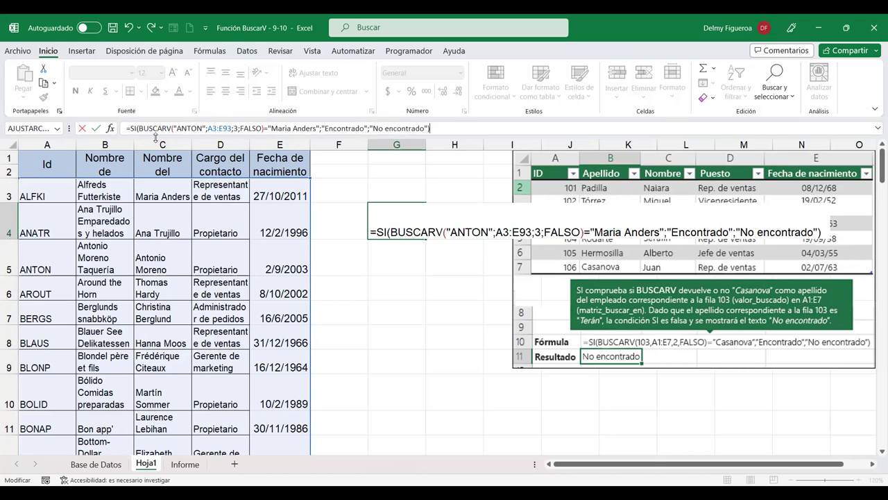
key("Return")
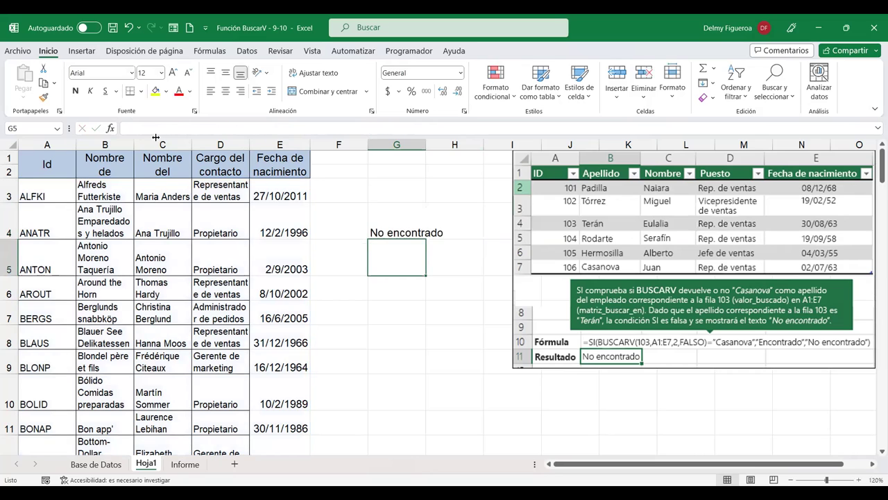
Reopen G4's SI formula for editing.
left_click(397, 225)
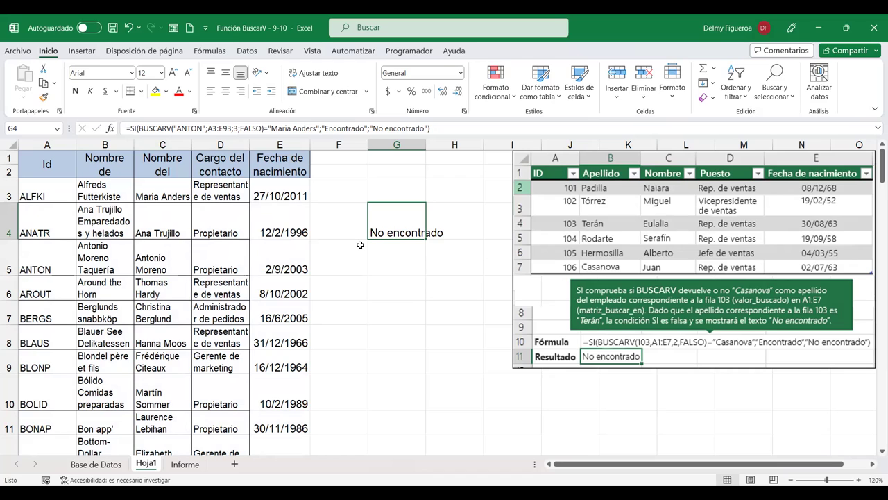
key("F2")
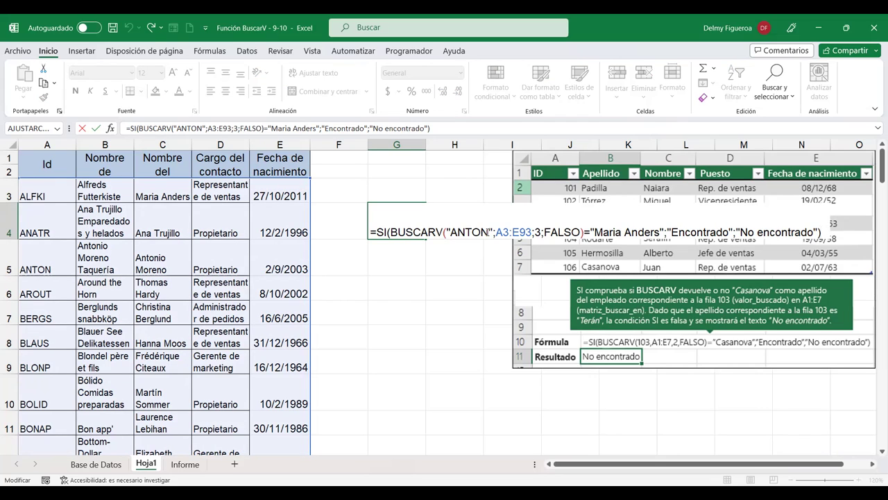
Replace the compared name in G4 with ANTON's actual contact name so it returns Encontrado.
left_click(489, 231)
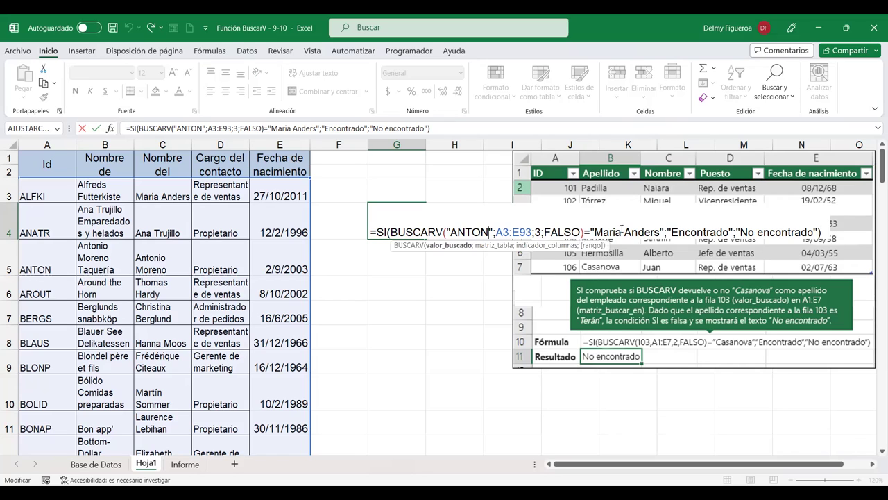
left_click(597, 232)
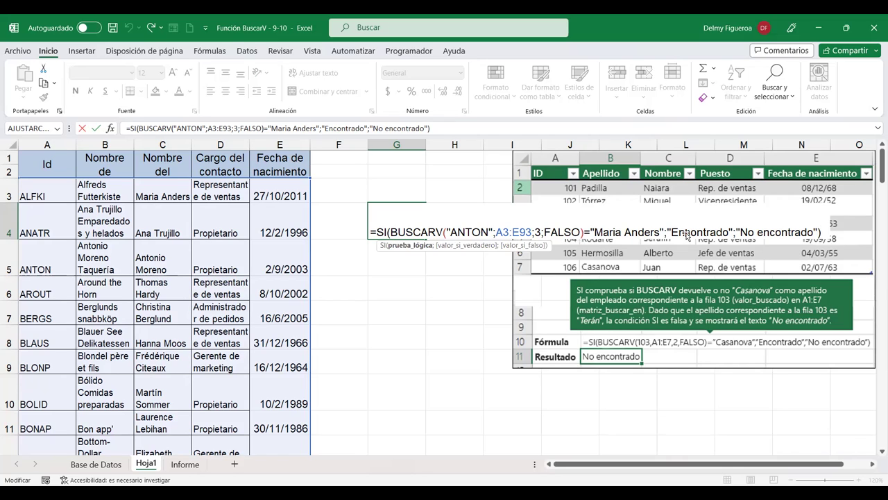
key("shift+Right")
key("shift+Right")
key("shift+Right")
key("shift+Right")
key("shift+Right")
key("shift+Right")
key("shift+Right")
key("shift+Right")
key("shift+Right")
key("shift+Right")
key("shift+Right")
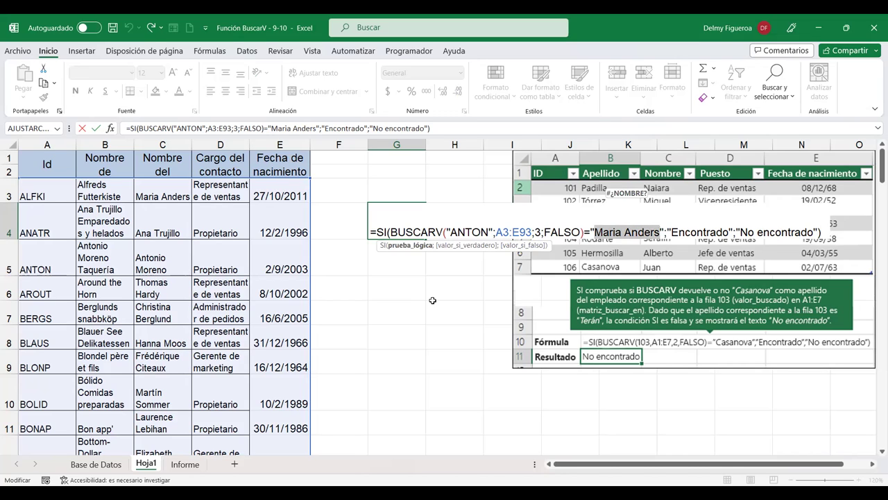
type("Antonio Moreno")
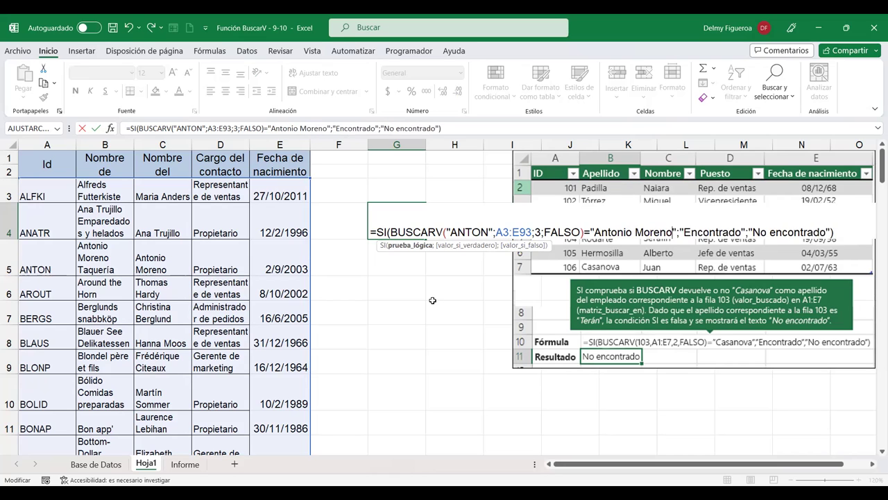
key("Return")
key("Up")
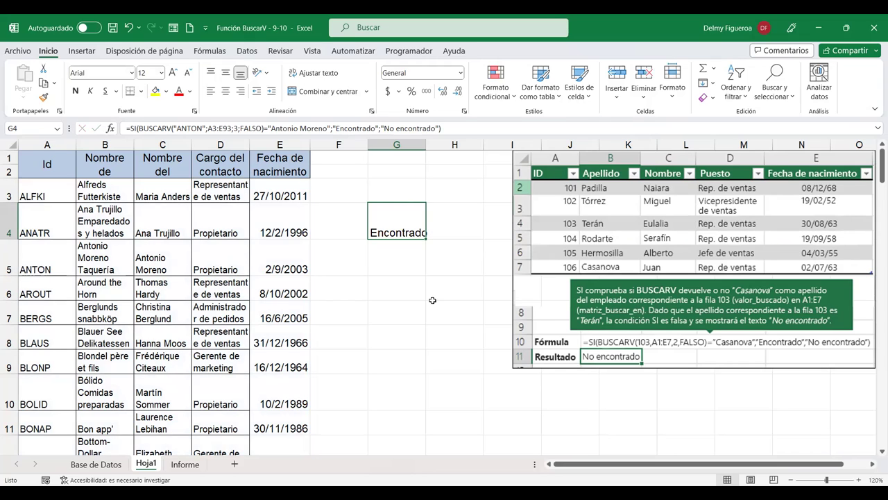
key("F2")
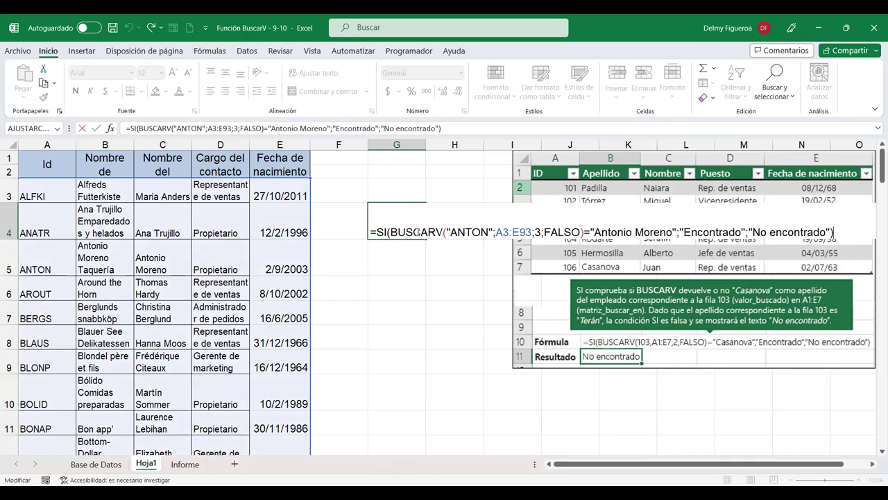
key("Return")
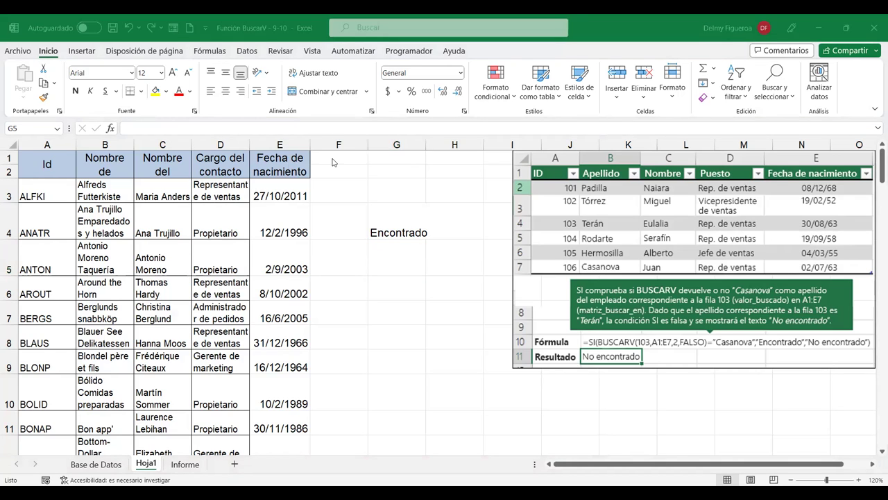
Copy the E1 header into F1, rename it 'Código postal', then show Base de Datos.
left_click(291, 168)
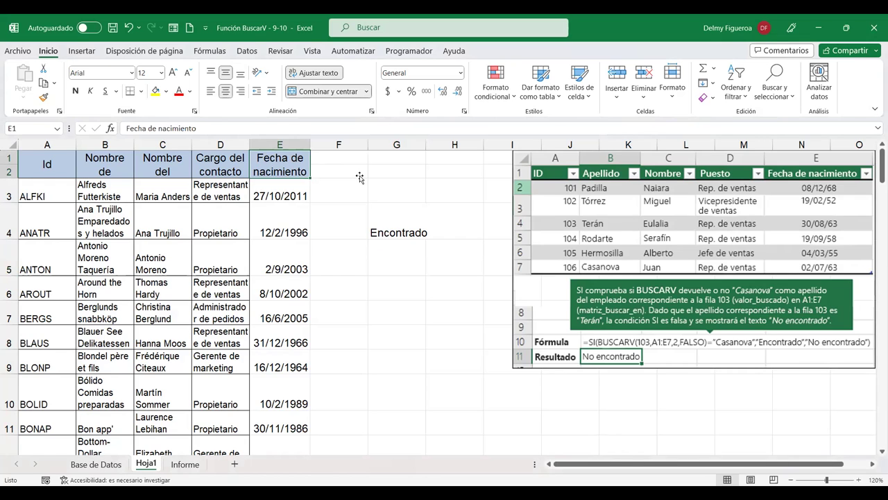
left_click_drag(310, 178, 347, 170)
type("Código postal")
key("Return")
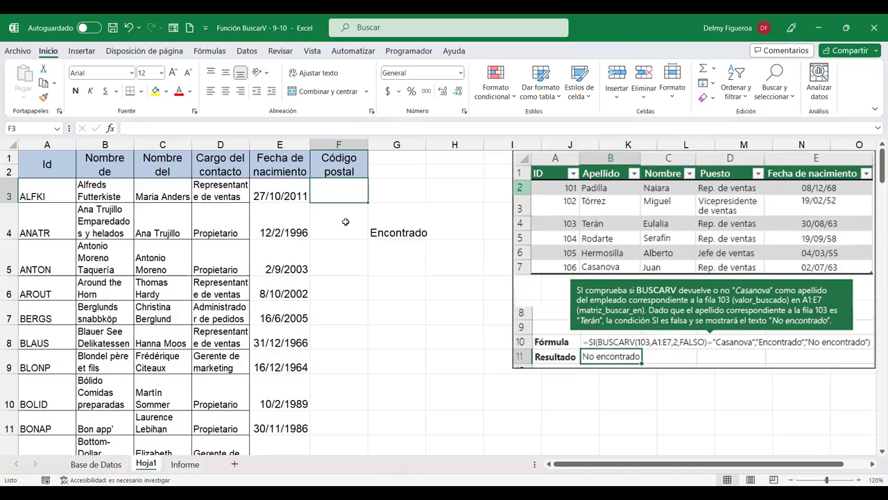
left_click(102, 464)
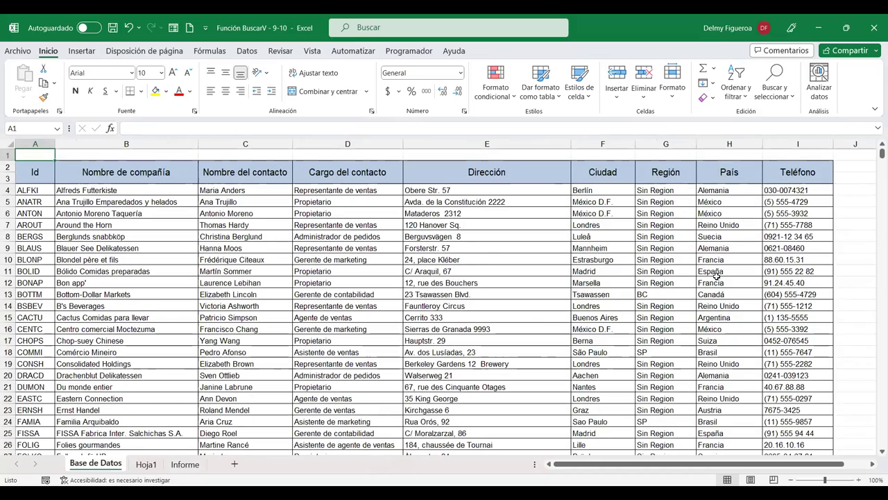
Scroll through Base de Datos, then go via Informe to the Hoja1 customer table.
scroll(719, 251, "down", 1)
scroll(720, 253, "down", 1)
scroll(722, 257, "down", 2)
scroll(723, 262, "down", 1)
scroll(729, 292, "down", 3)
scroll(741, 340, "down", 2)
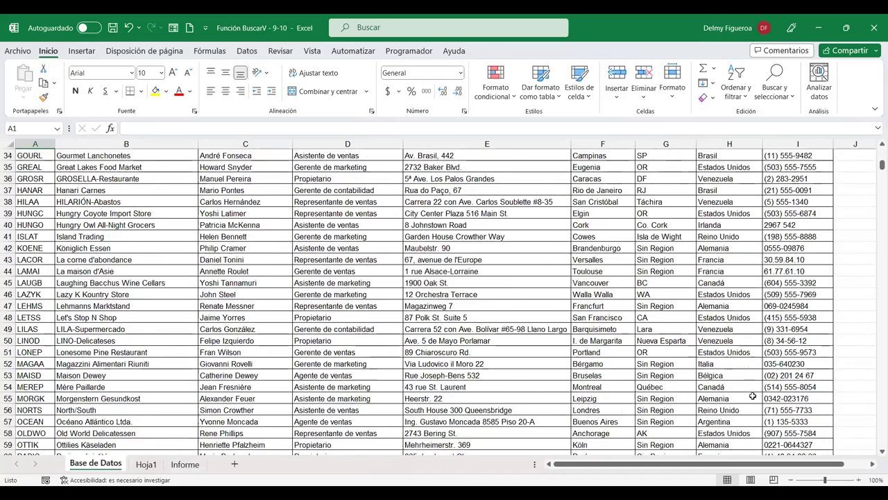
scroll(749, 381, "down", 3)
scroll(752, 396, "down", 3)
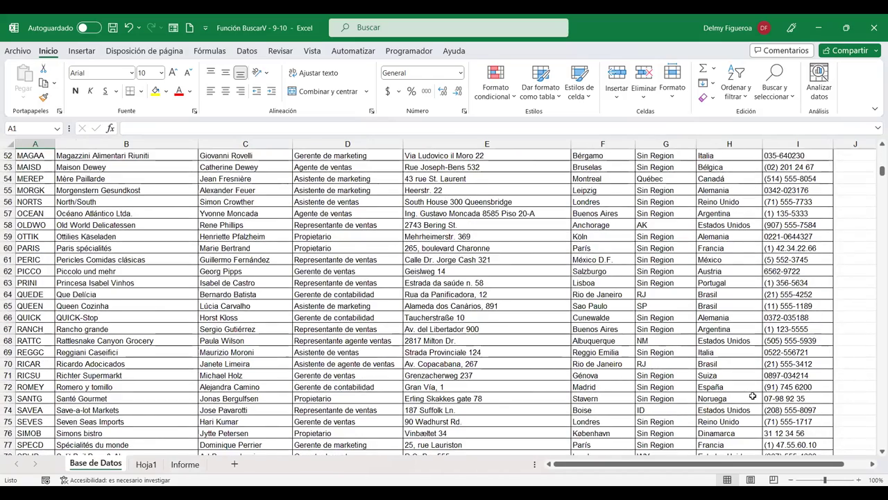
scroll(752, 396, "down", 3)
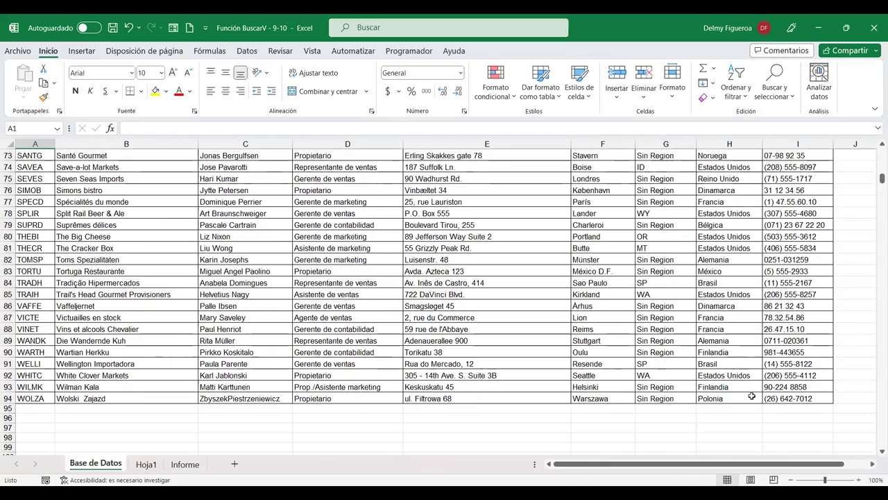
scroll(752, 396, "up", 7)
scroll(750, 396, "up", 7)
scroll(749, 396, "up", 4)
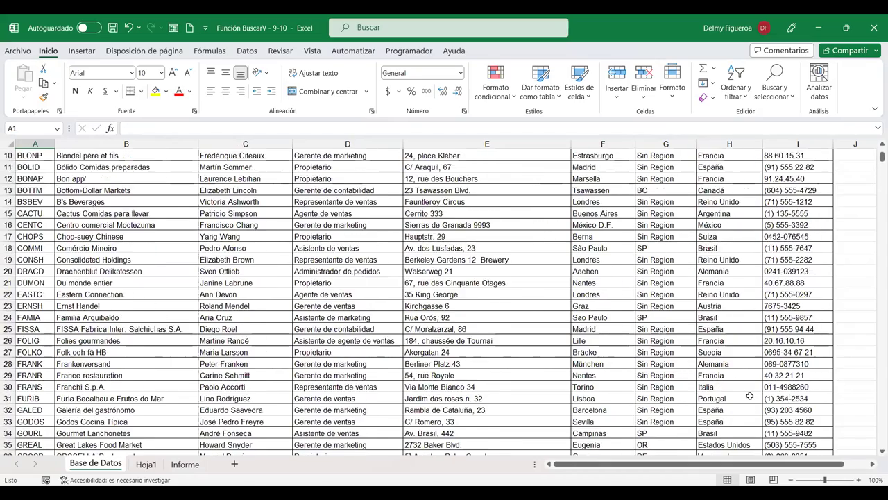
scroll(750, 395, "up", 6)
scroll(810, 243, "down", 2)
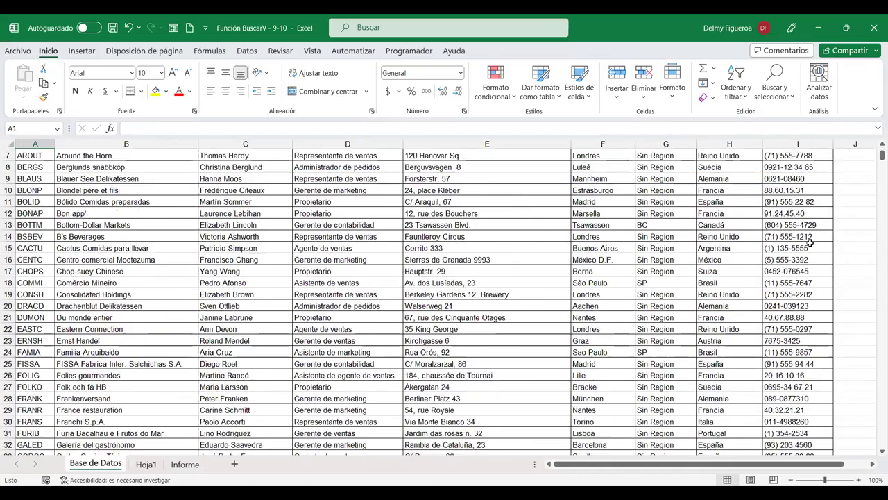
scroll(811, 243, "down", 4)
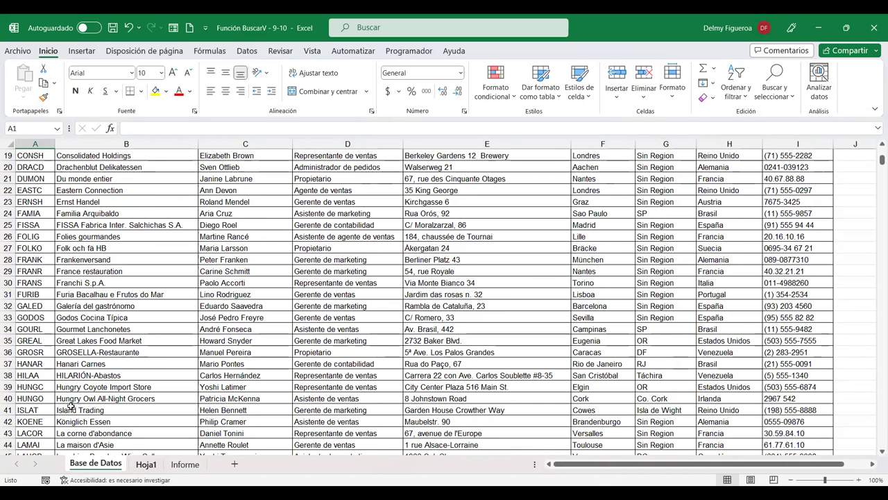
left_click(185, 464)
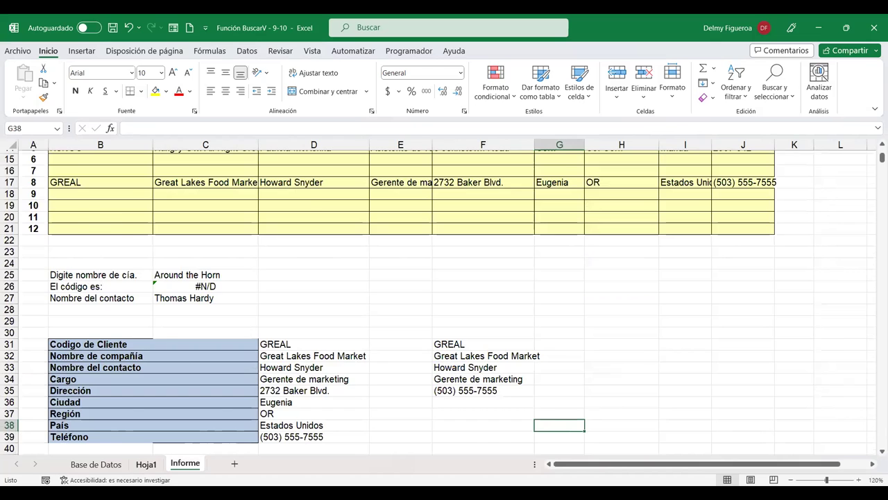
left_click(146, 463)
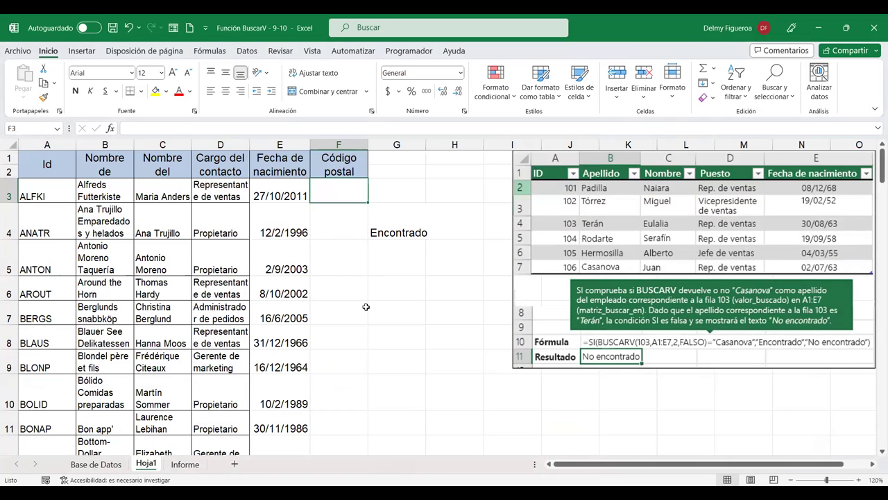
Move the example picture aside and fill the Código postal column down with =+ALEATORIO.ENTRE(1;503).
mouse_move(592, 168)
left_mouse_down()
mouse_move(807, 255)
mouse_move(831, 186)
left_mouse_up()
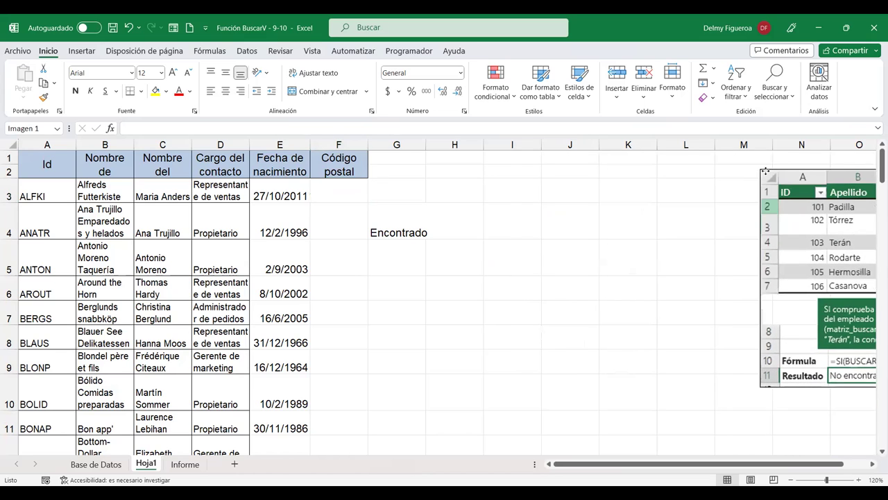
left_click(340, 198)
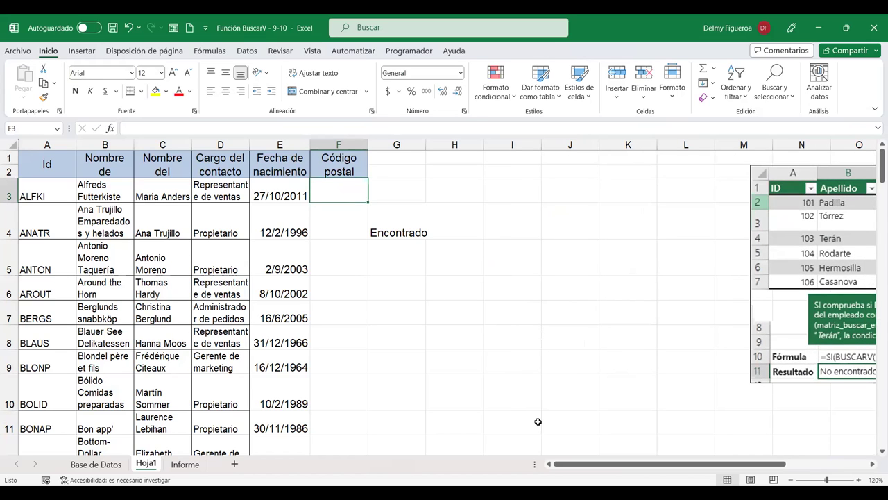
type("+")
type("ale")
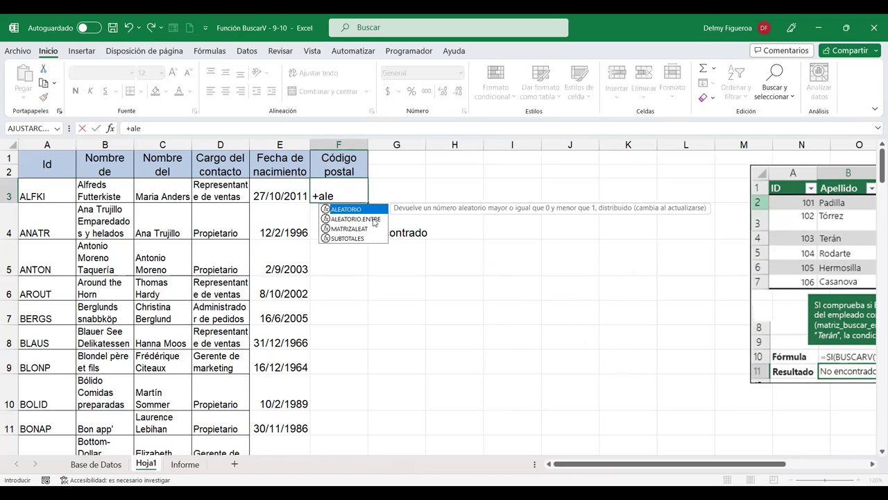
double_click(375, 219)
type(";503")
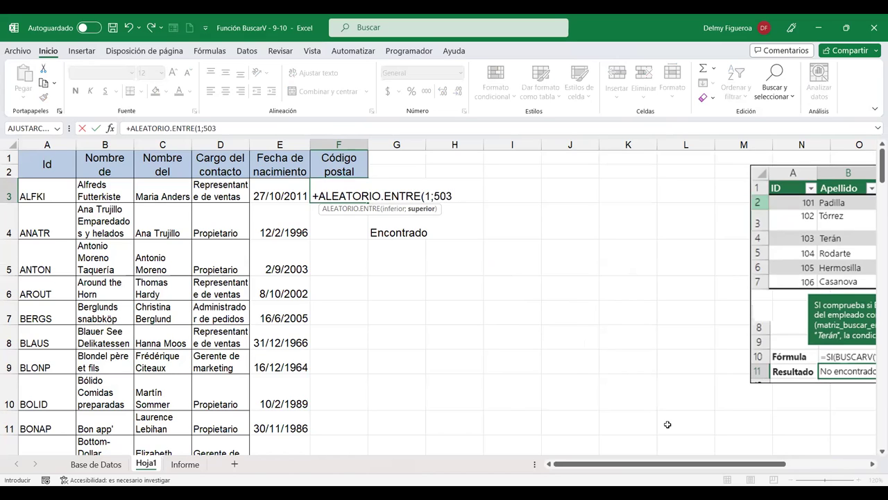
type(")")
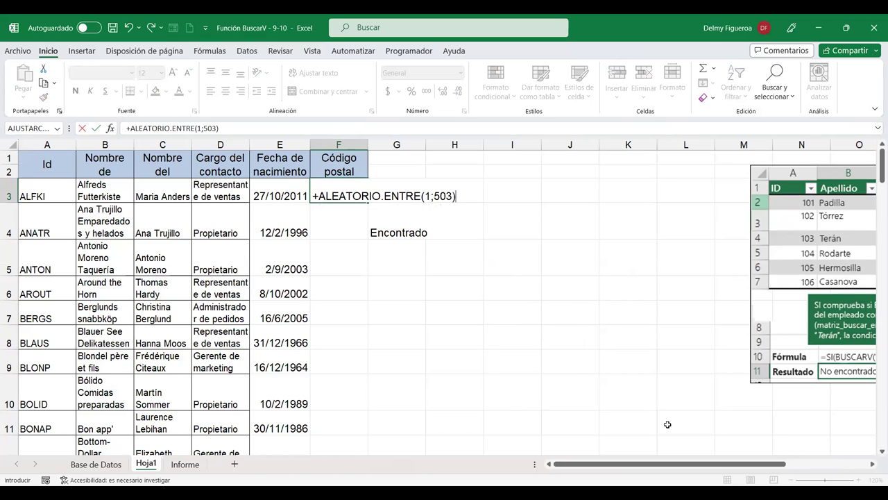
key("Return")
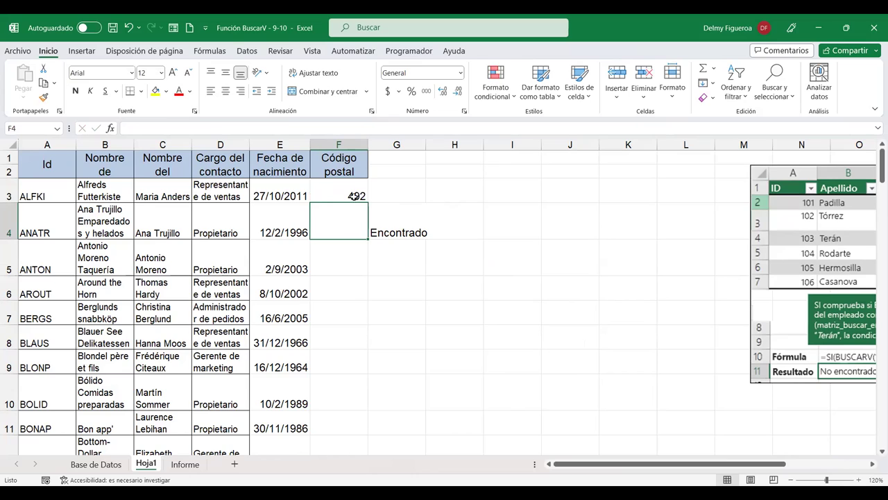
left_click(354, 196)
double_click(368, 199)
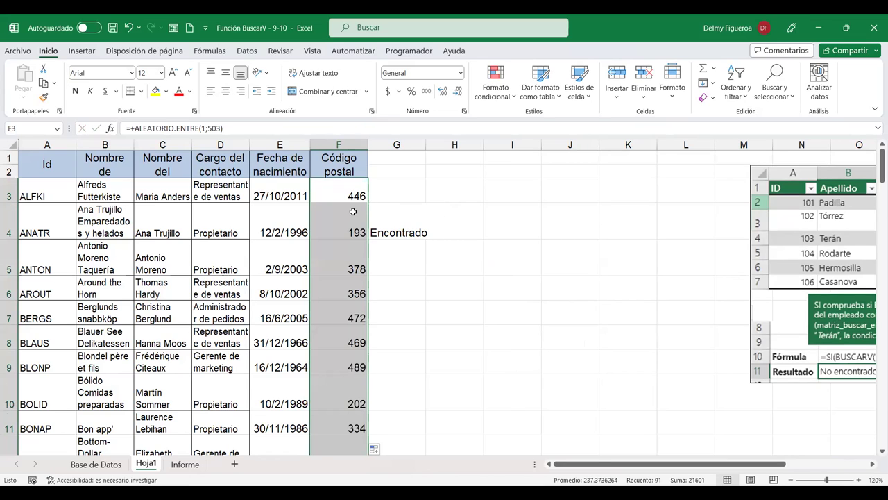
key("ctrl+c")
Paste the copied Código postal column back as fixed values like 446, 193 and 378.
right_click(356, 197)
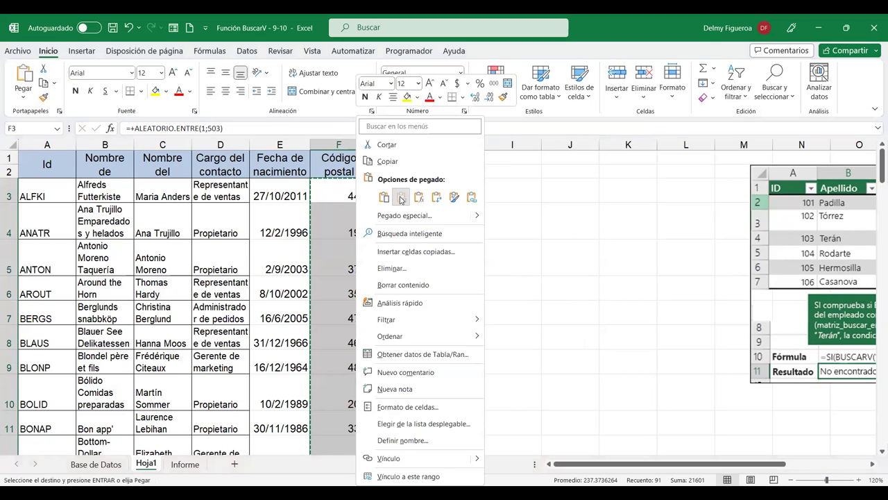
left_click(401, 199)
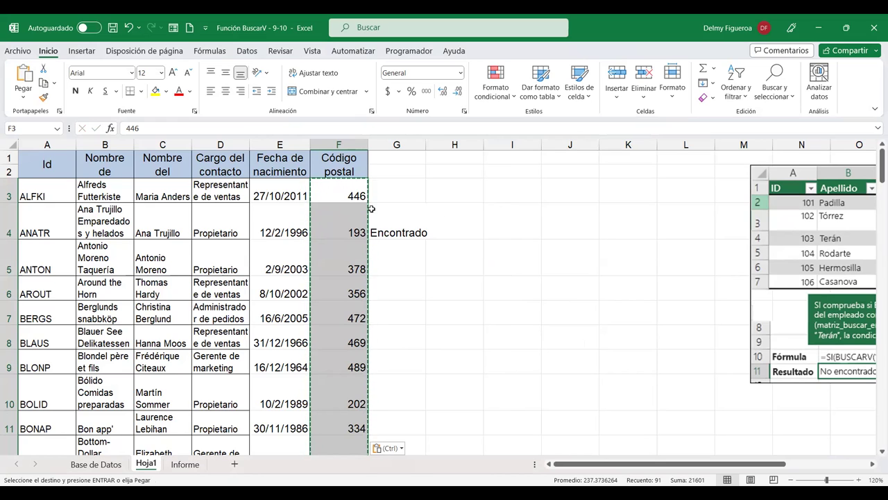
left_click(476, 172)
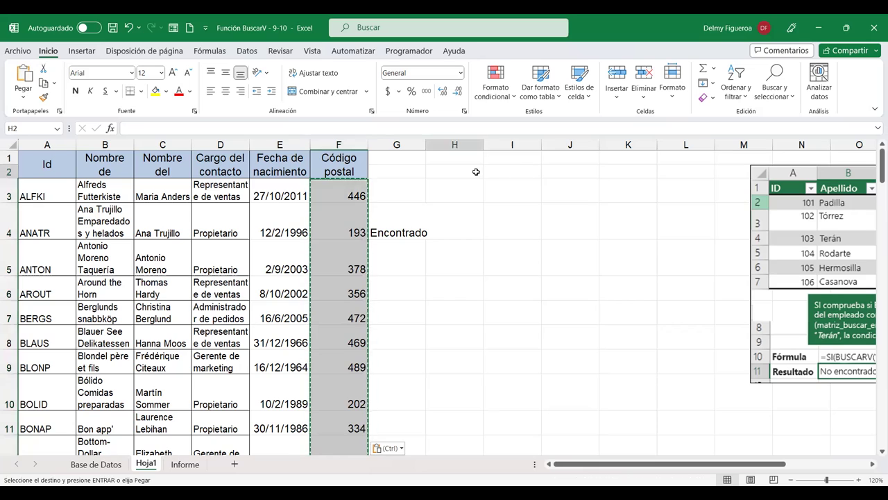
key("Right")
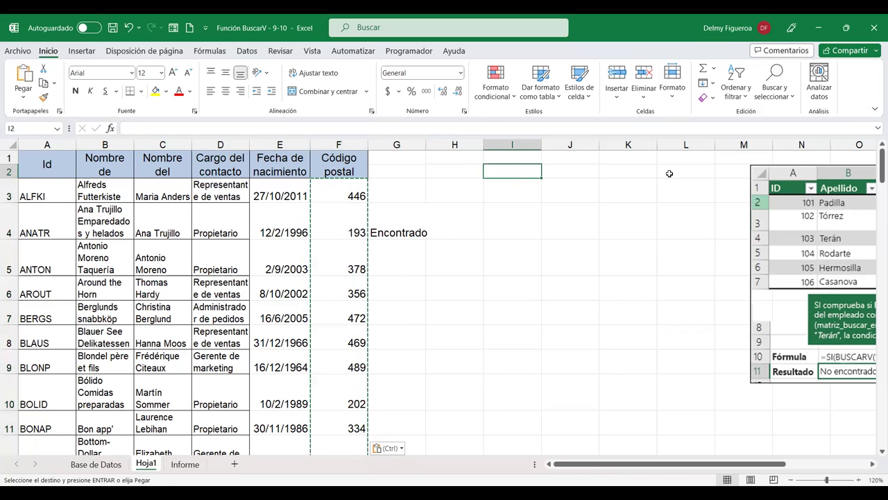
Enter Digite ID, Nombre del contacto, Fecha de nacimiento and Código postal in I2:I5 and widen column I.
type("Digite ID")
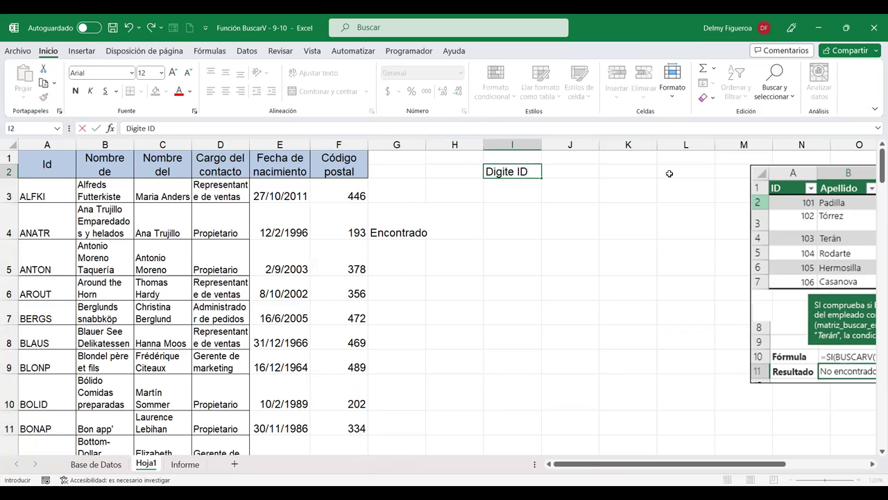
key("Return")
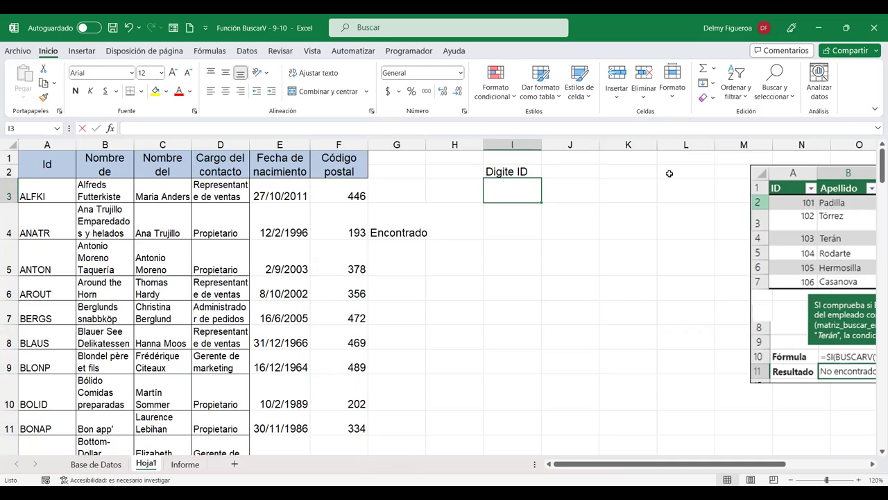
type("Nombre ")
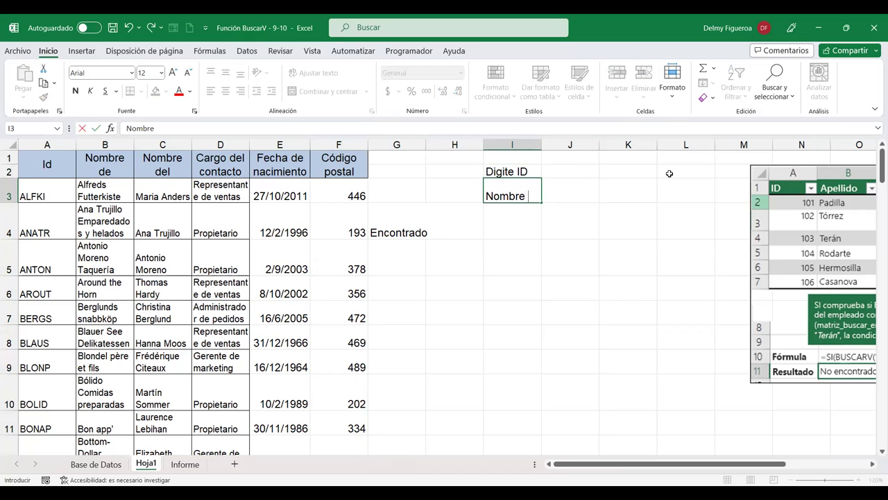
type("del contacto")
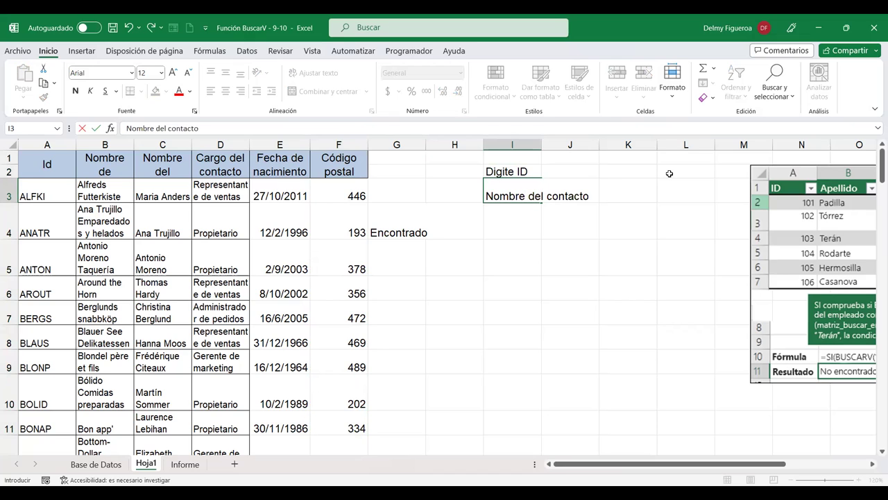
key("Return")
type("C")
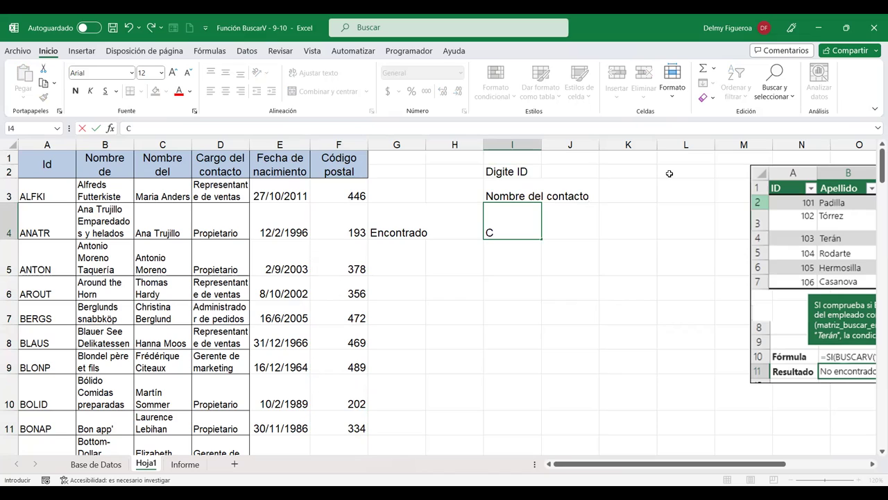
key("BackSpace")
type("DFe")
key("BackSpace")
key("BackSpace")
key("BackSpace")
type("Fecha de nacimien")
key("BackSpace")
type("to")
key("Return")
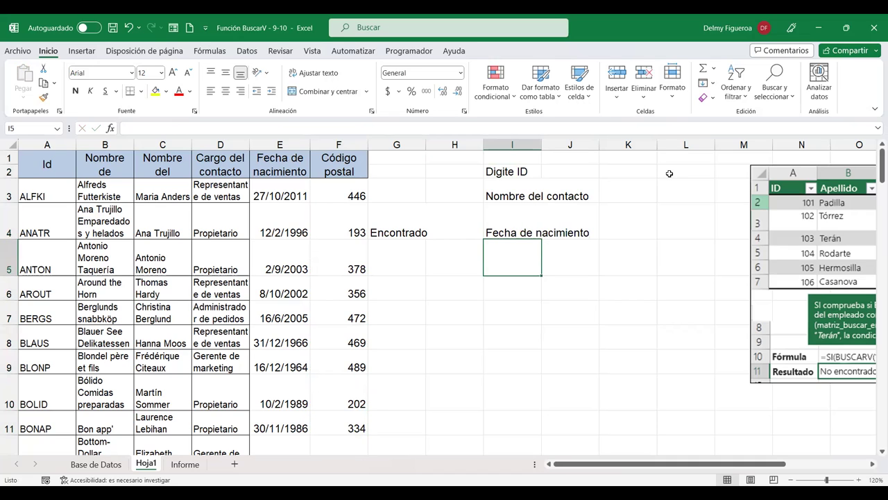
type("Código")
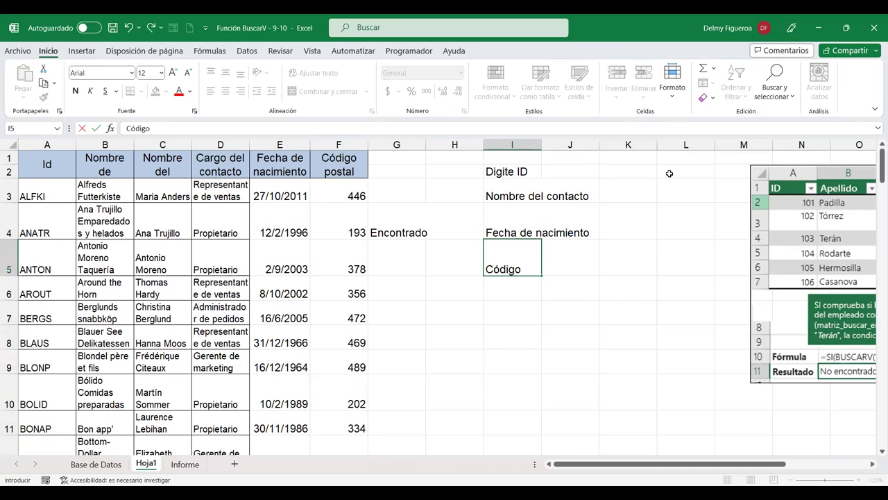
type(" postal")
key("Return")
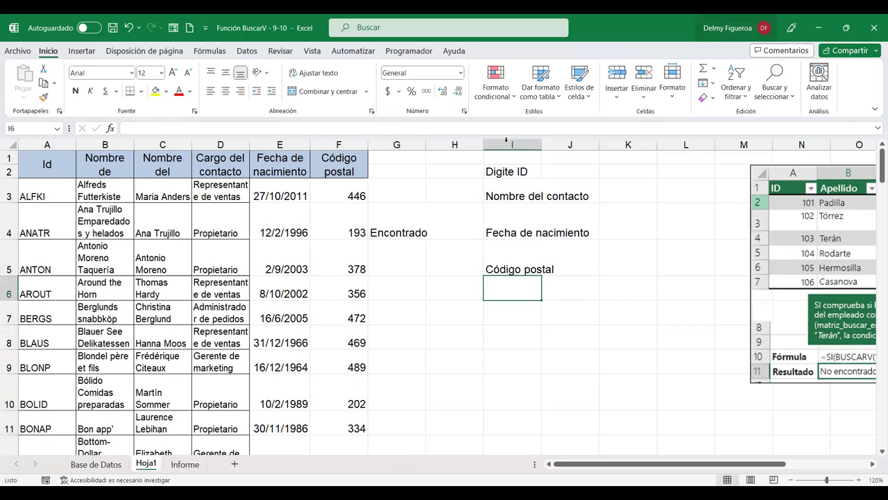
left_click_drag(539, 144, 593, 144)
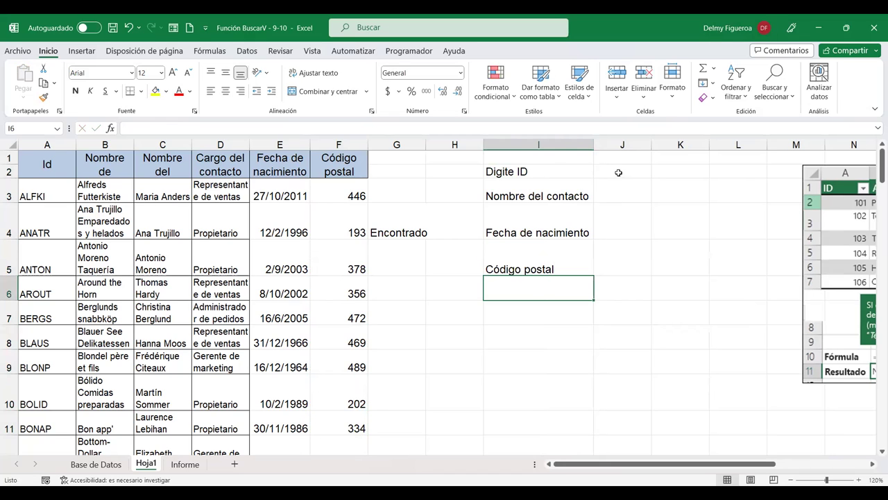
left_click(620, 174)
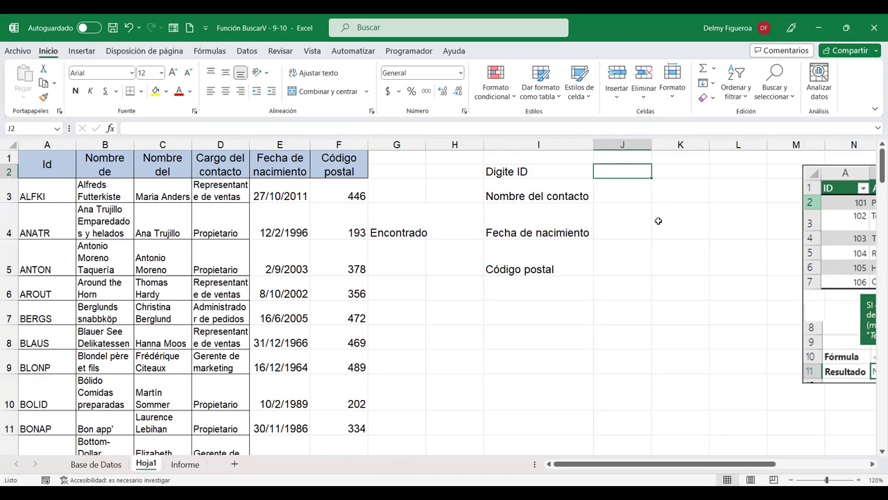
Enter BOLID in J2 and start a BUSCARV in J3 on J2 over table A3:F93.
type("BOLID")
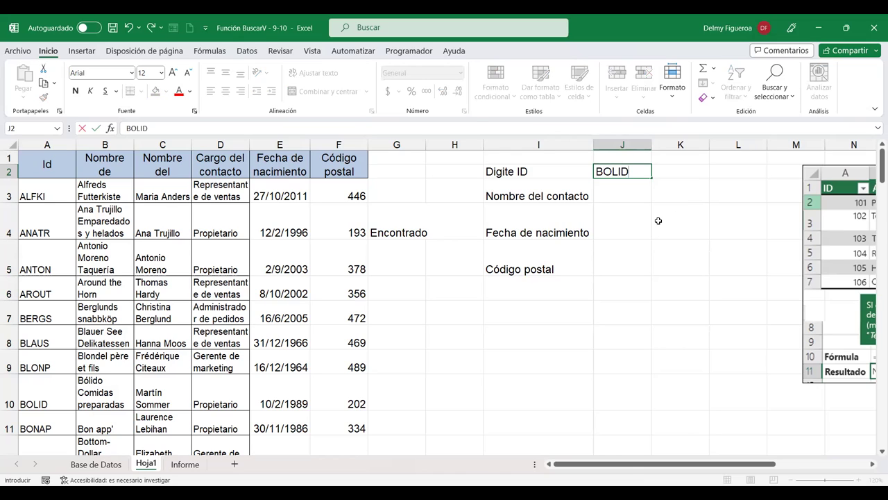
key("Return")
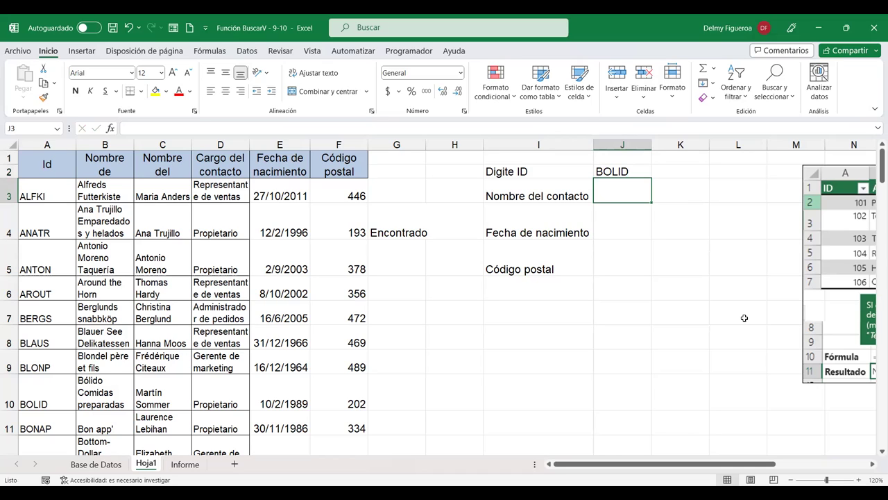
type("+")
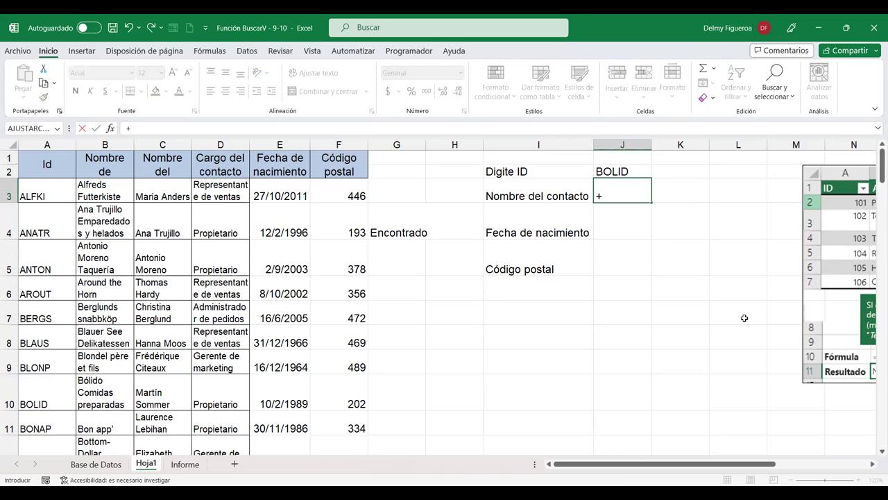
type("busc")
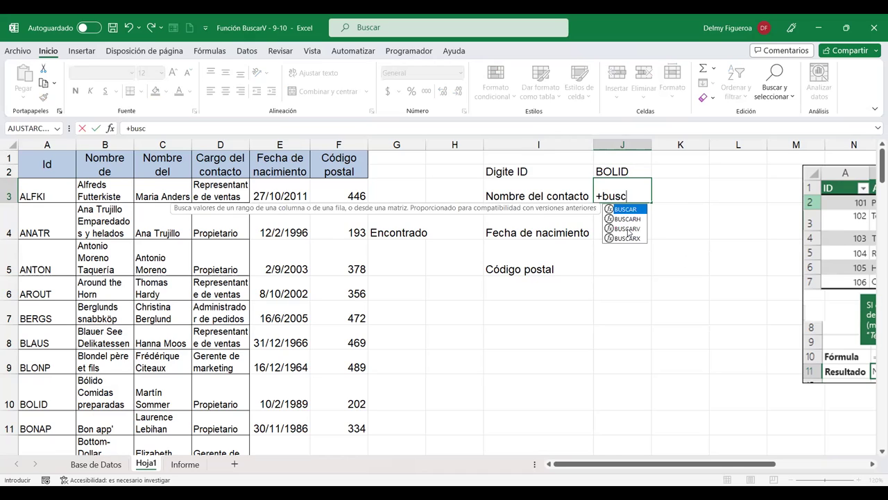
double_click(626, 229)
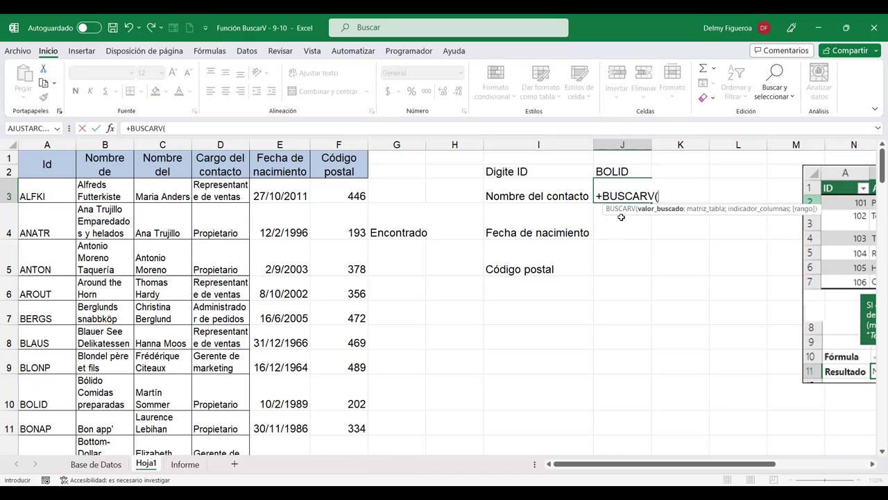
left_click(621, 170)
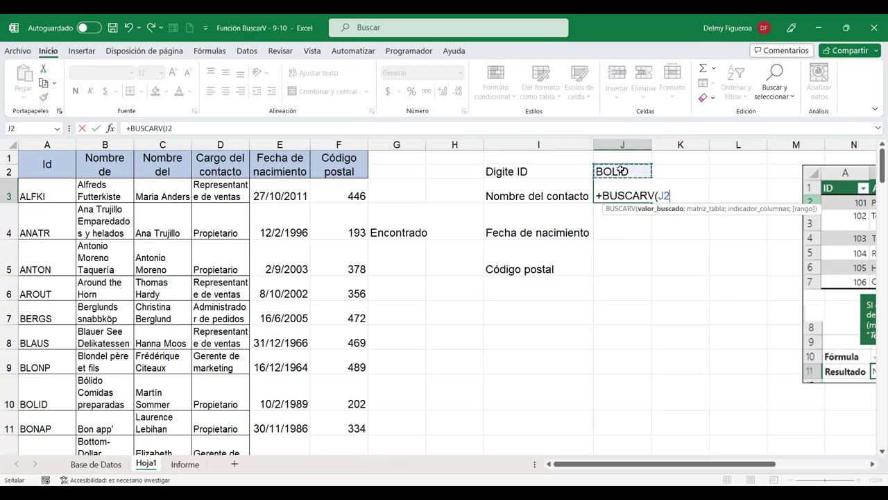
type(";")
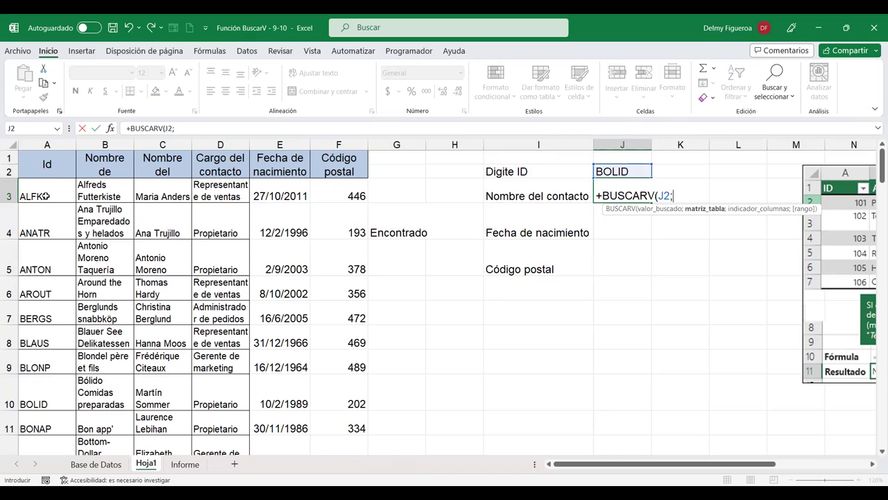
left_click(49, 189)
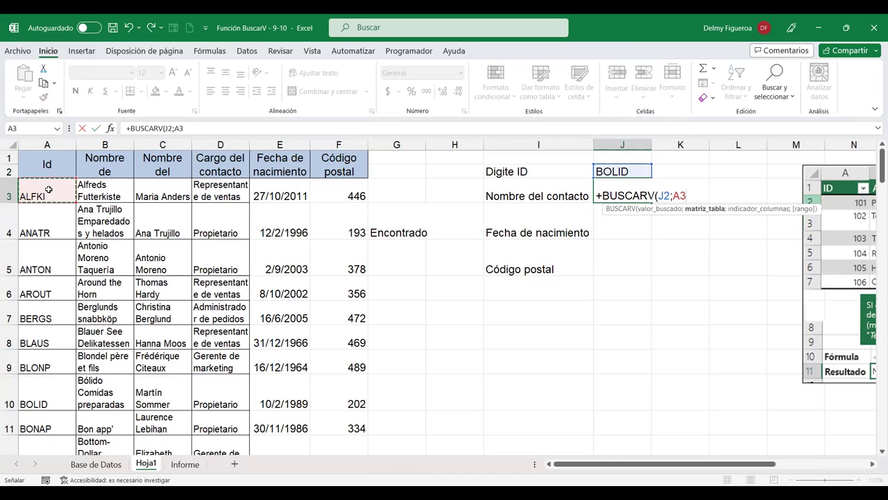
key("ctrl+shift+Right")
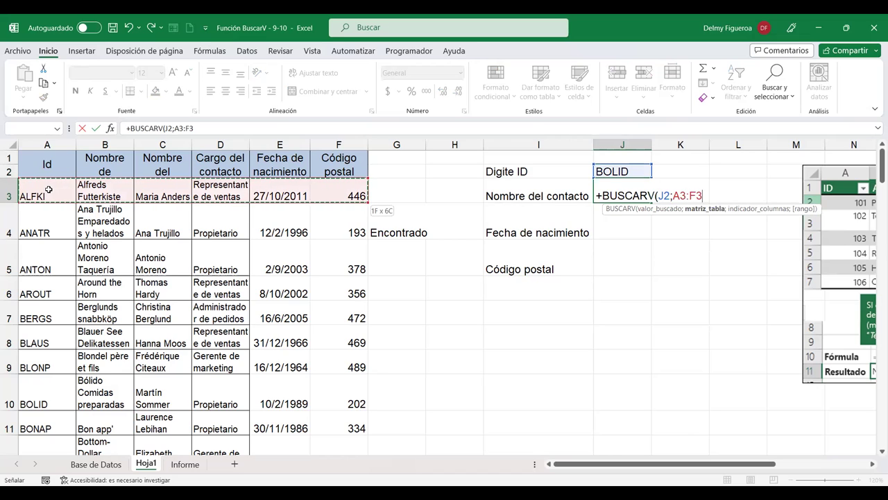
key("ctrl+shift+Down")
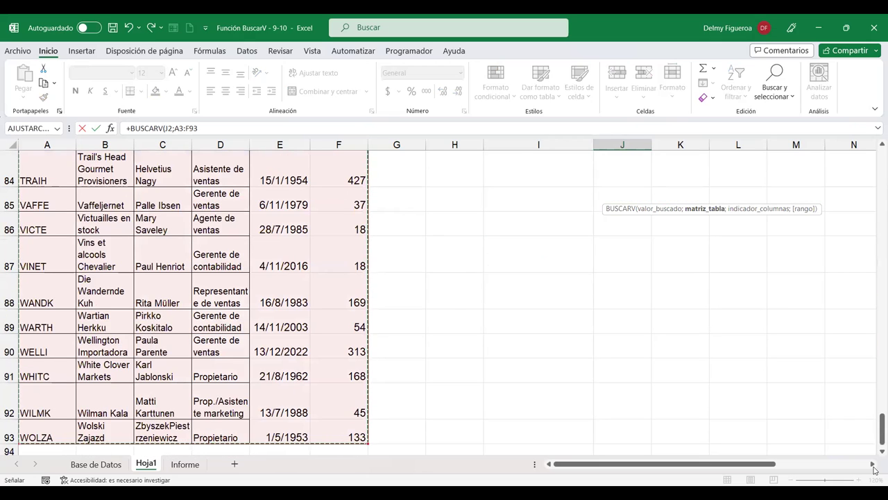
Complete the lookup with return columns {5;6} and exact match FALSO.
left_click_drag(875, 431, 875, 166)
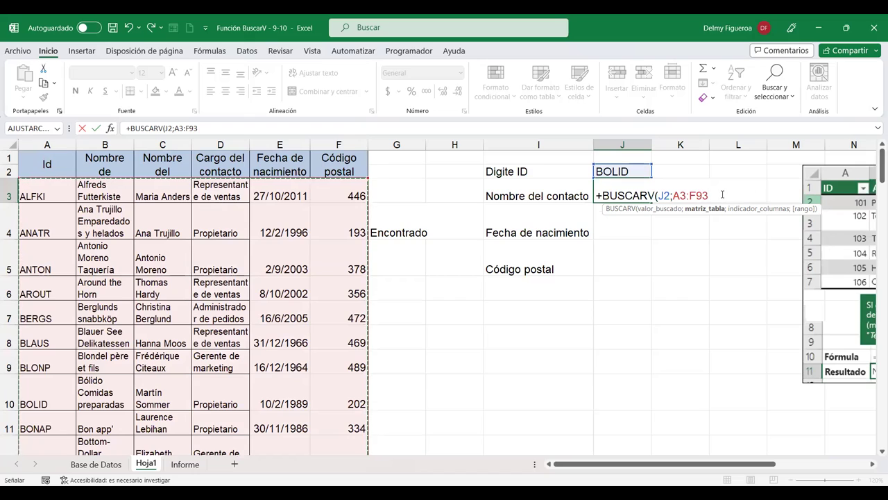
type(";")
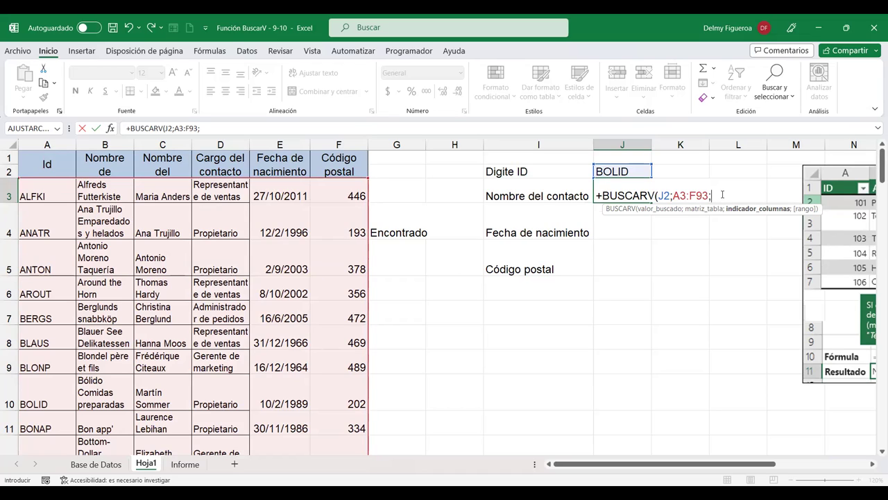
type("{")
type("5;6")
type("}")
type(";")
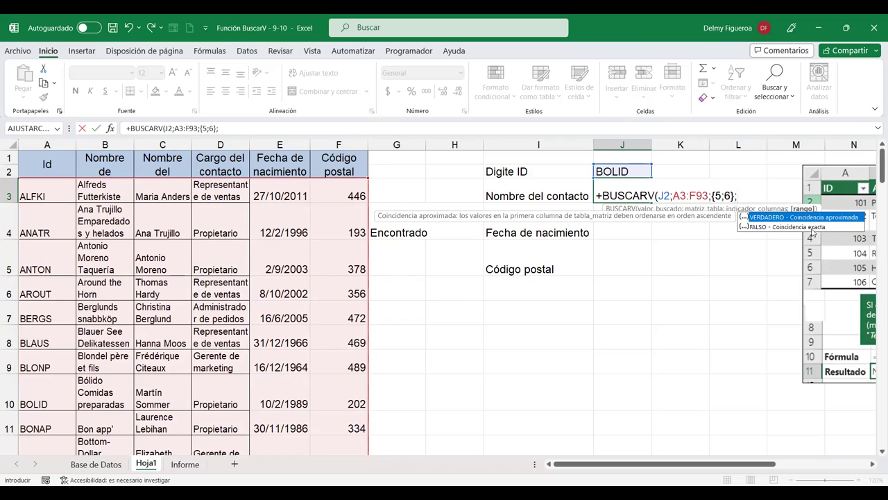
double_click(802, 227)
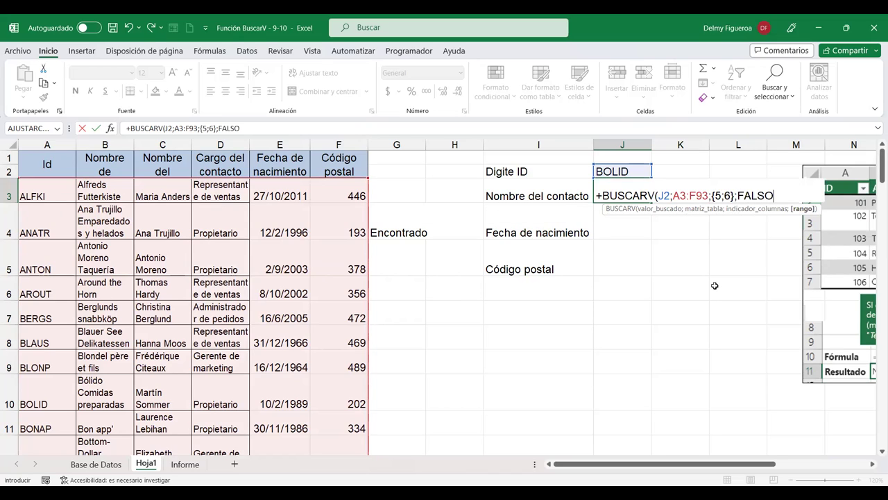
type(")")
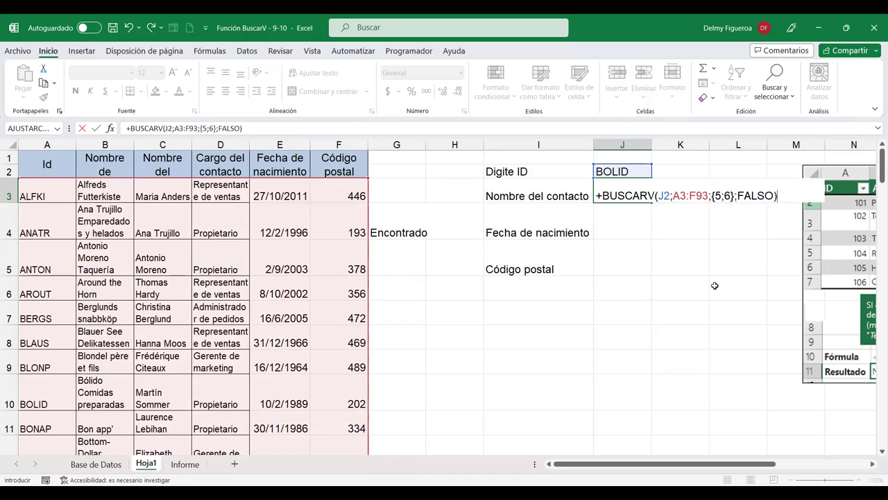
key("Return")
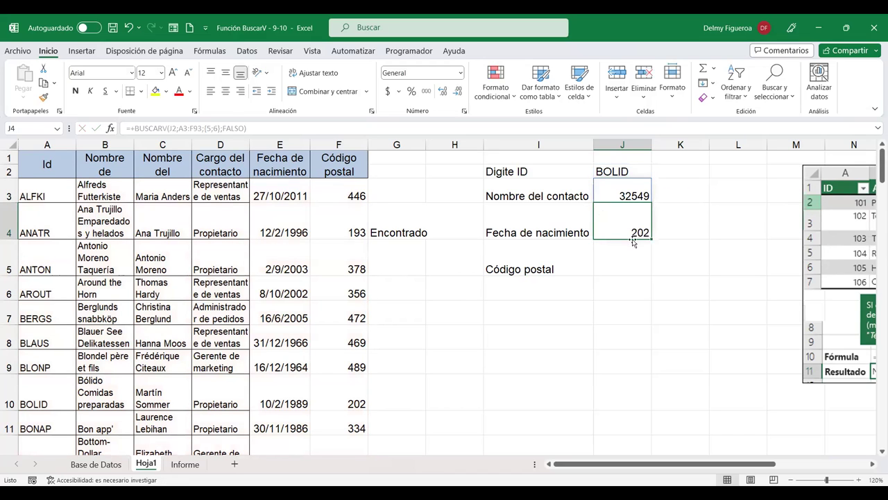
Change the J3 formula's array constant from {5;6} to {2;5;6}.
left_click(639, 188)
double_click(638, 188)
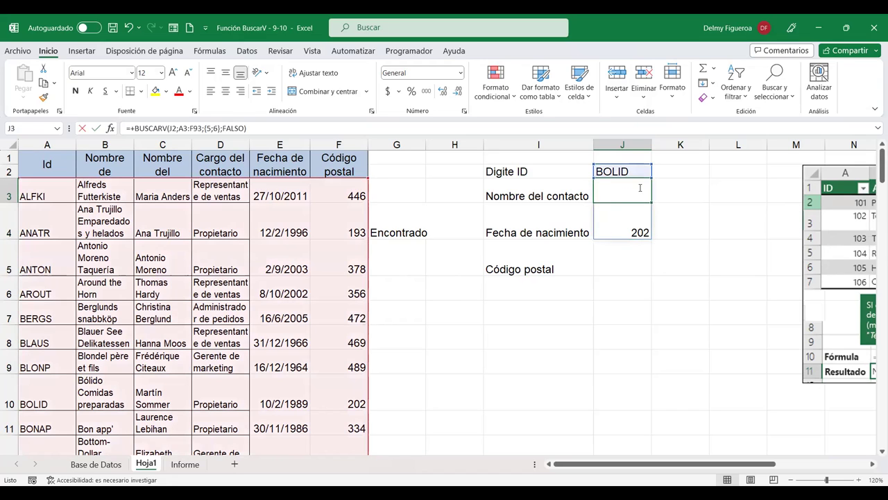
key("F2")
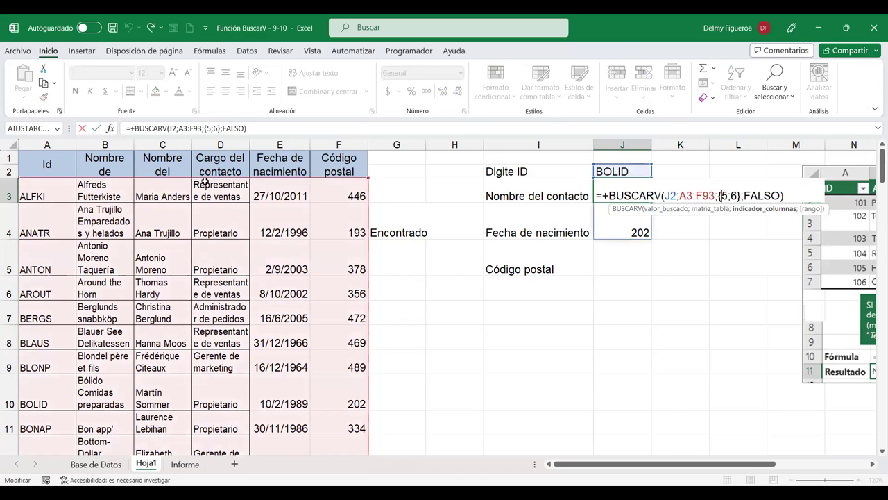
type("2")
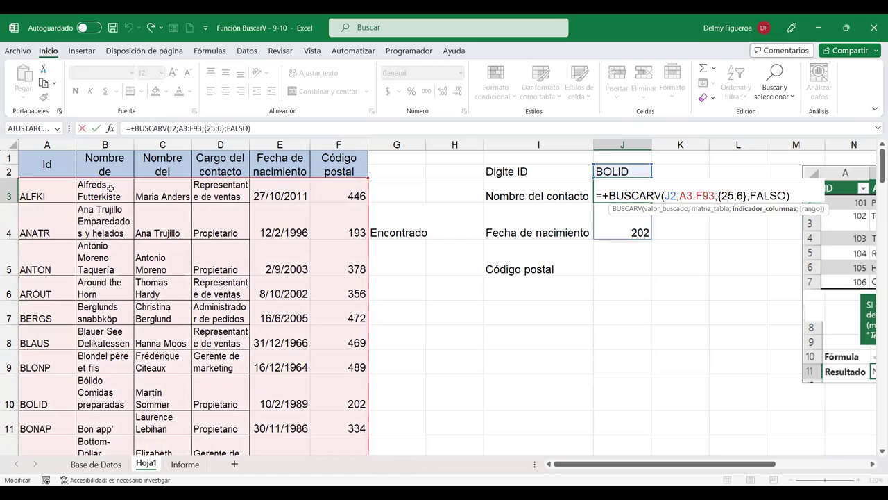
type(";")
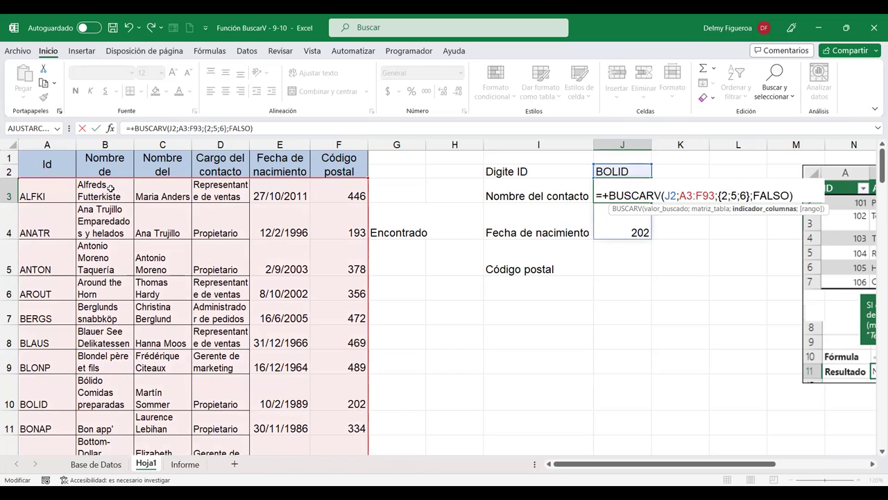
key("Return")
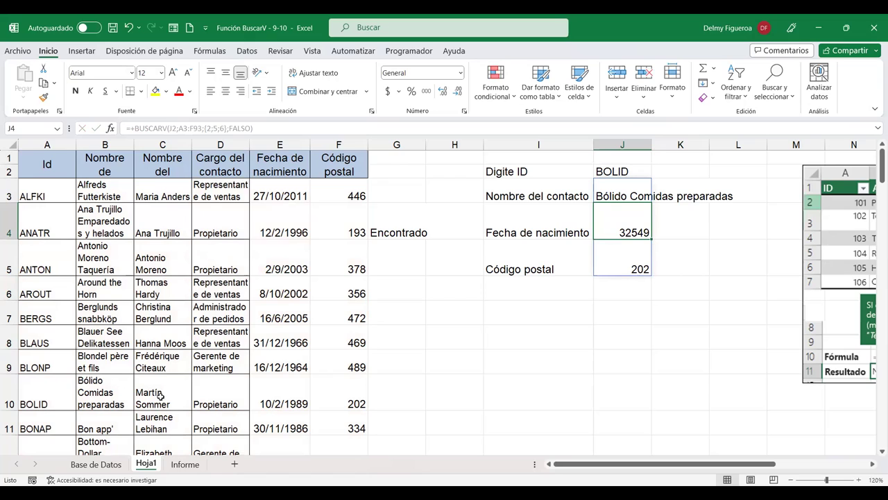
Format the returned birth date in J4 as Fecha corta, showing 10/2/1989.
left_click(282, 401)
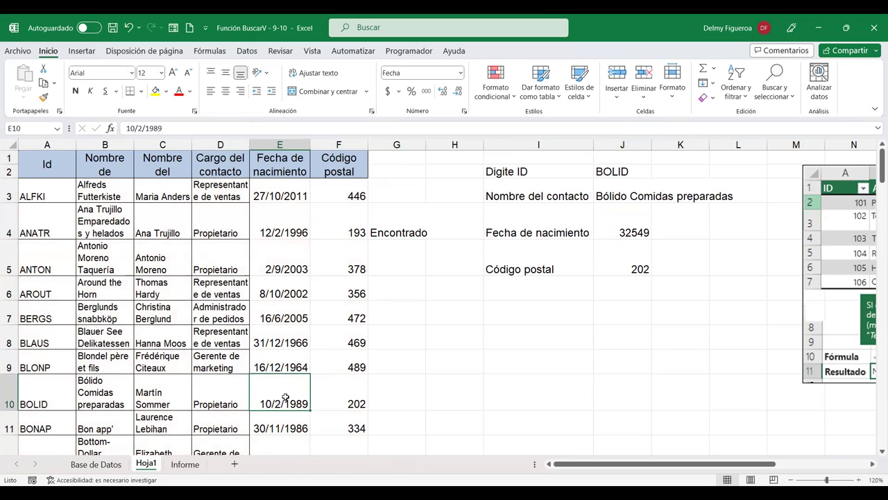
left_click(648, 213)
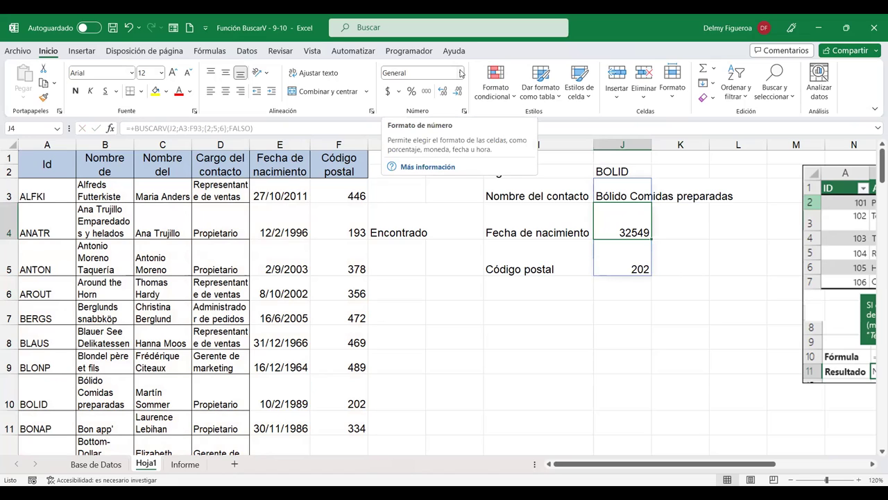
left_click(461, 73)
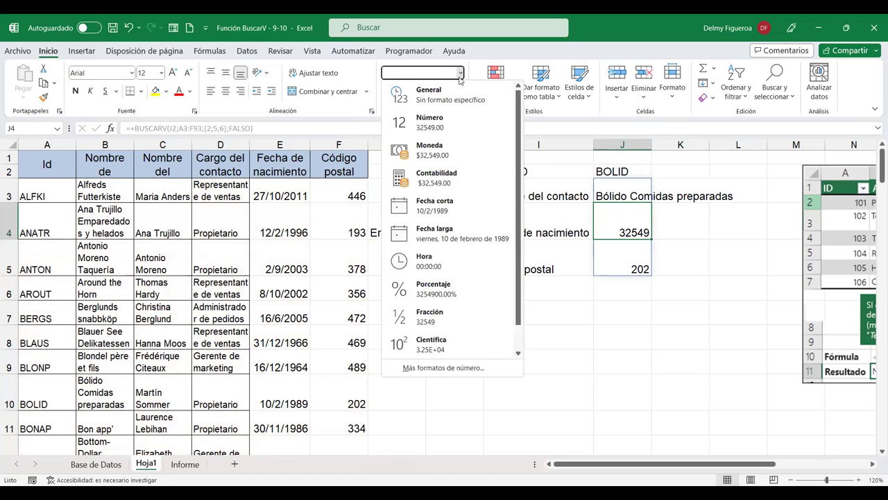
left_click(448, 209)
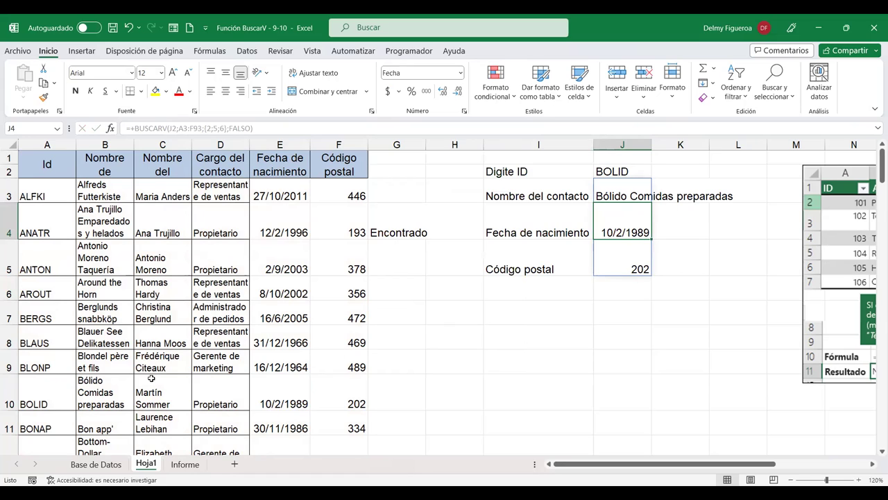
Check the results against source row 10 and autofit column J to the contact name.
left_click(292, 399)
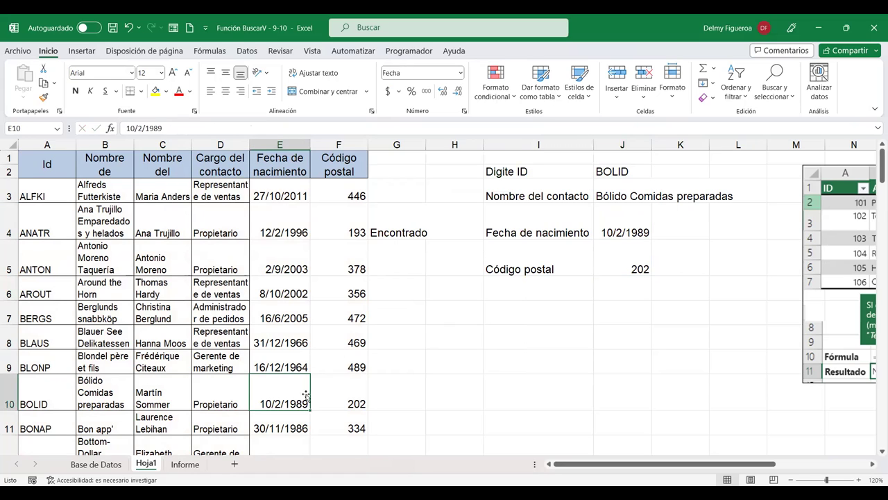
left_click(345, 390)
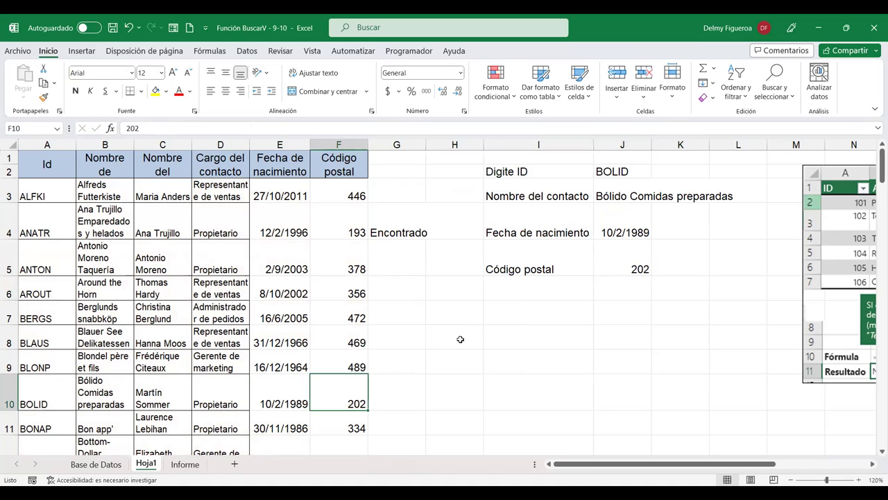
double_click(651, 141)
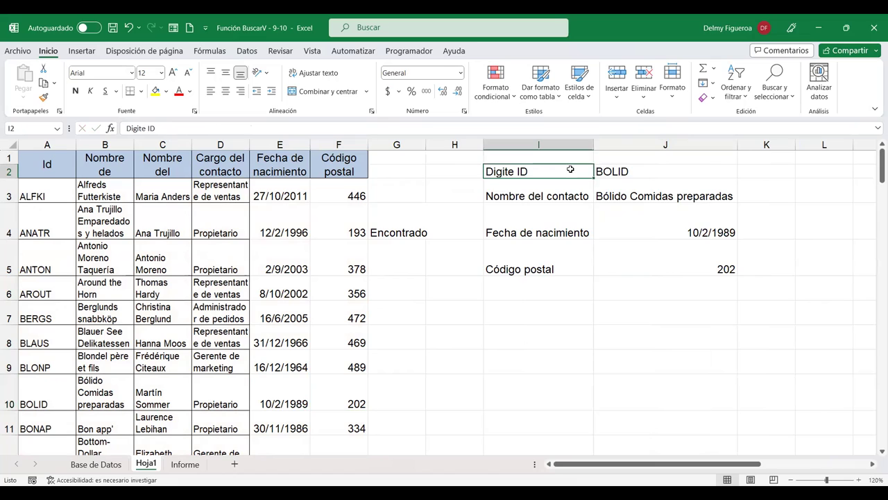
left_click_drag(570, 170, 694, 263)
left_click(684, 331)
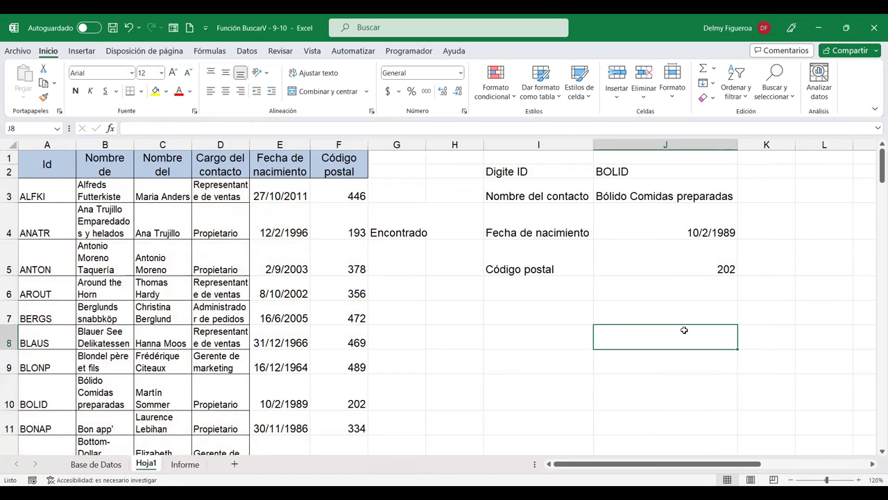